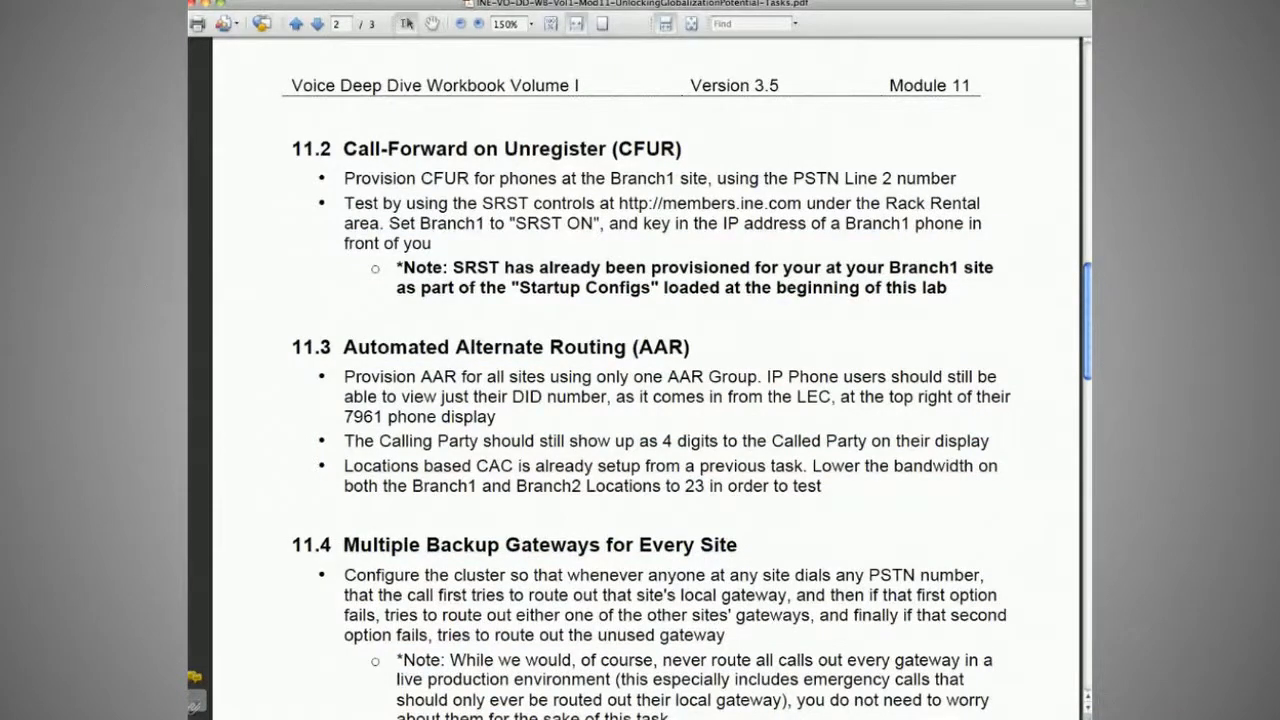
Step: Read the requirements of task 11.3, Automated Alternate Routing (AAR), including caller display and Branch1/Branch2 location bandwidth
drag(343, 347, 713, 348)
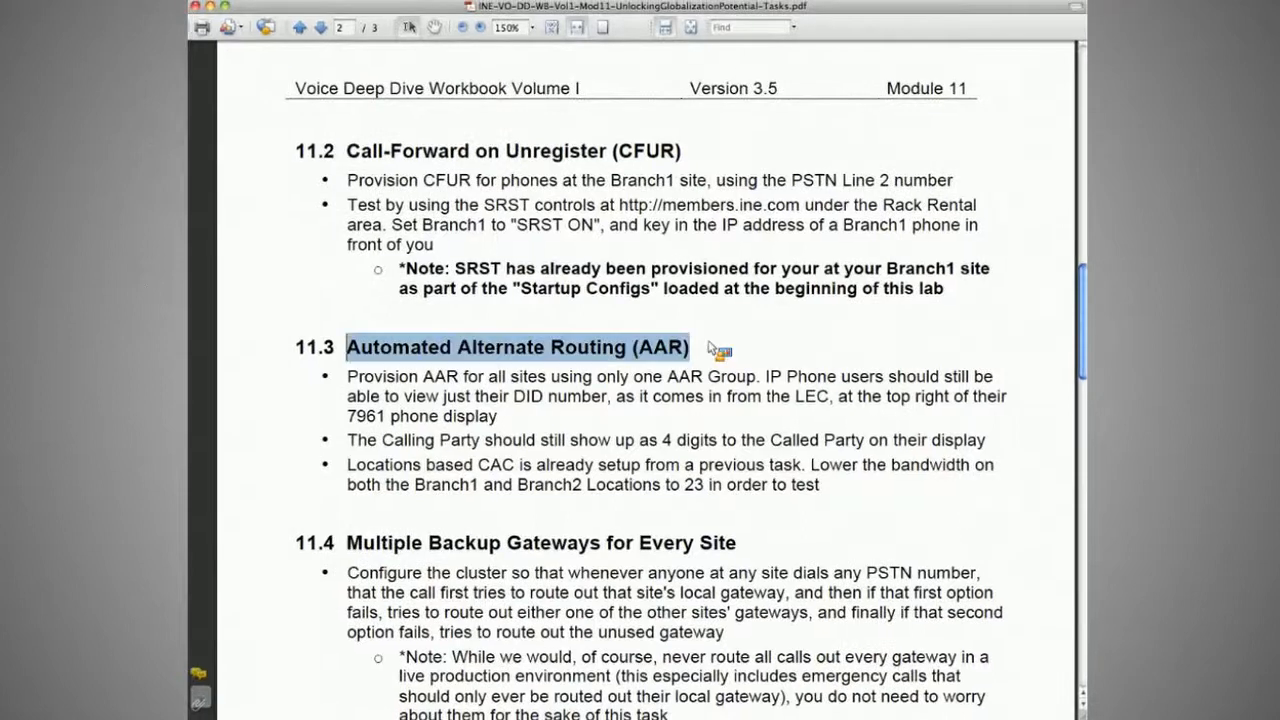
click(712, 348)
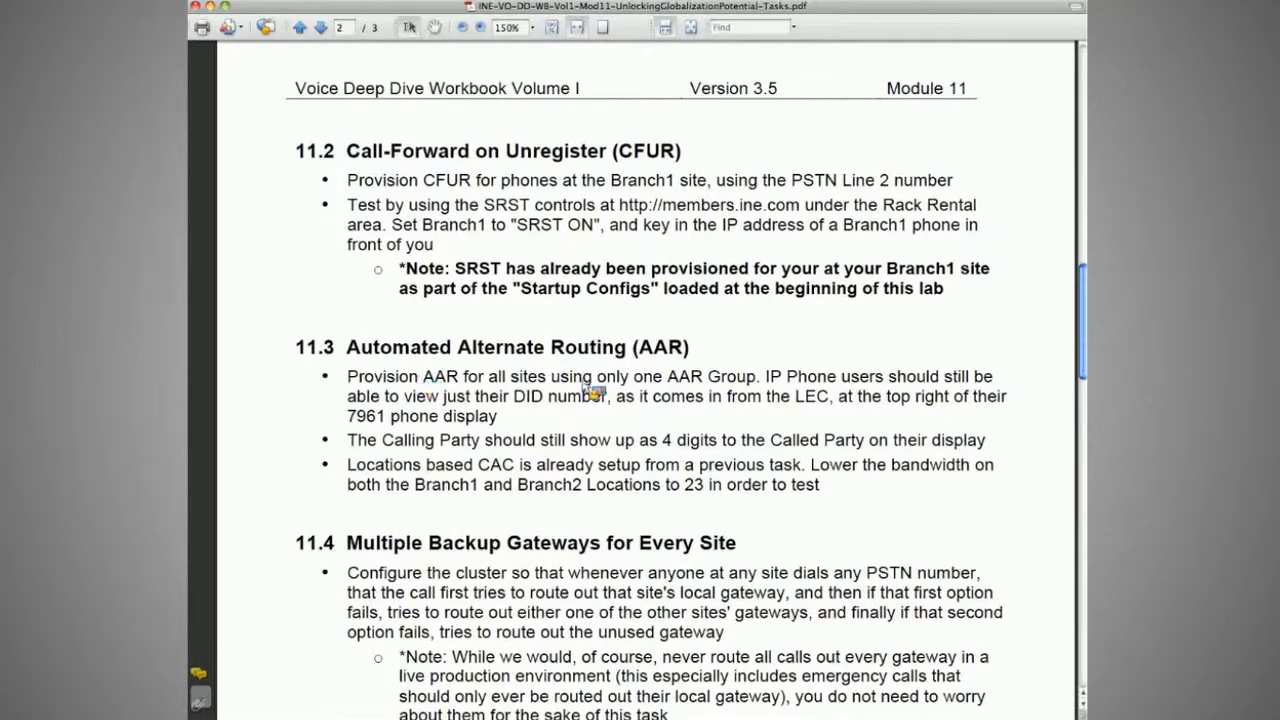
drag(594, 382, 470, 398)
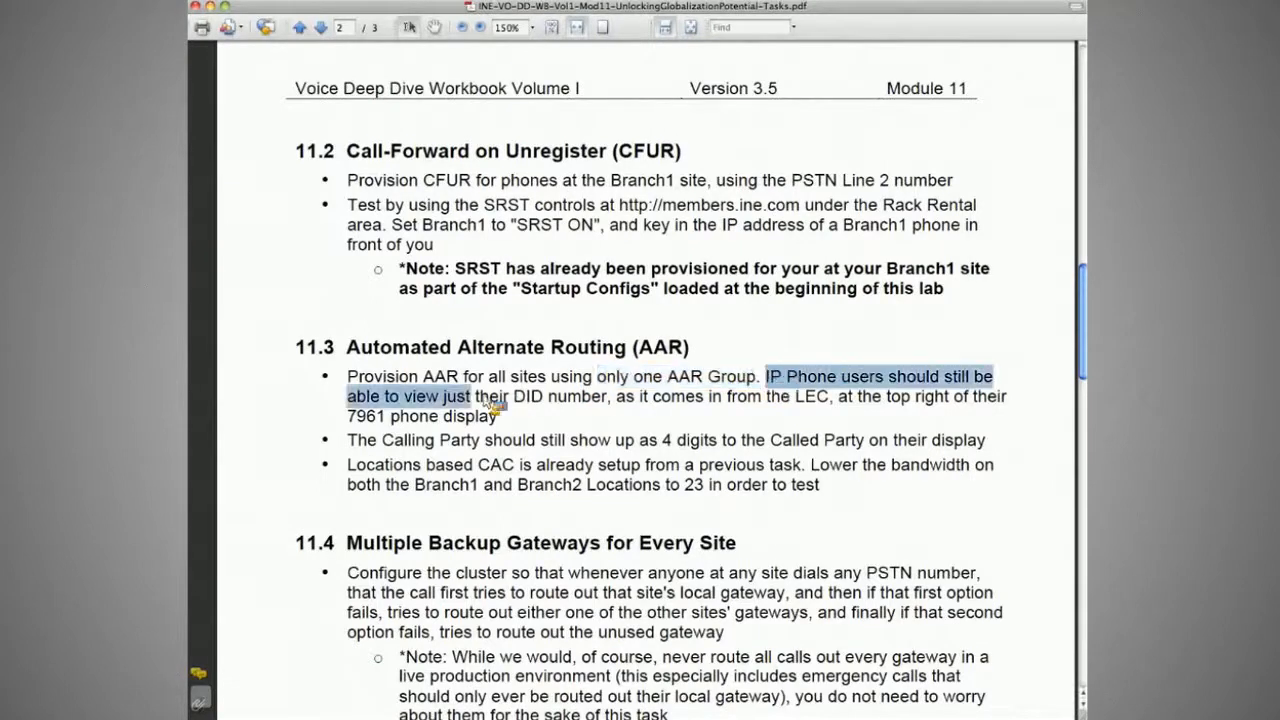
drag(470, 400, 882, 400)
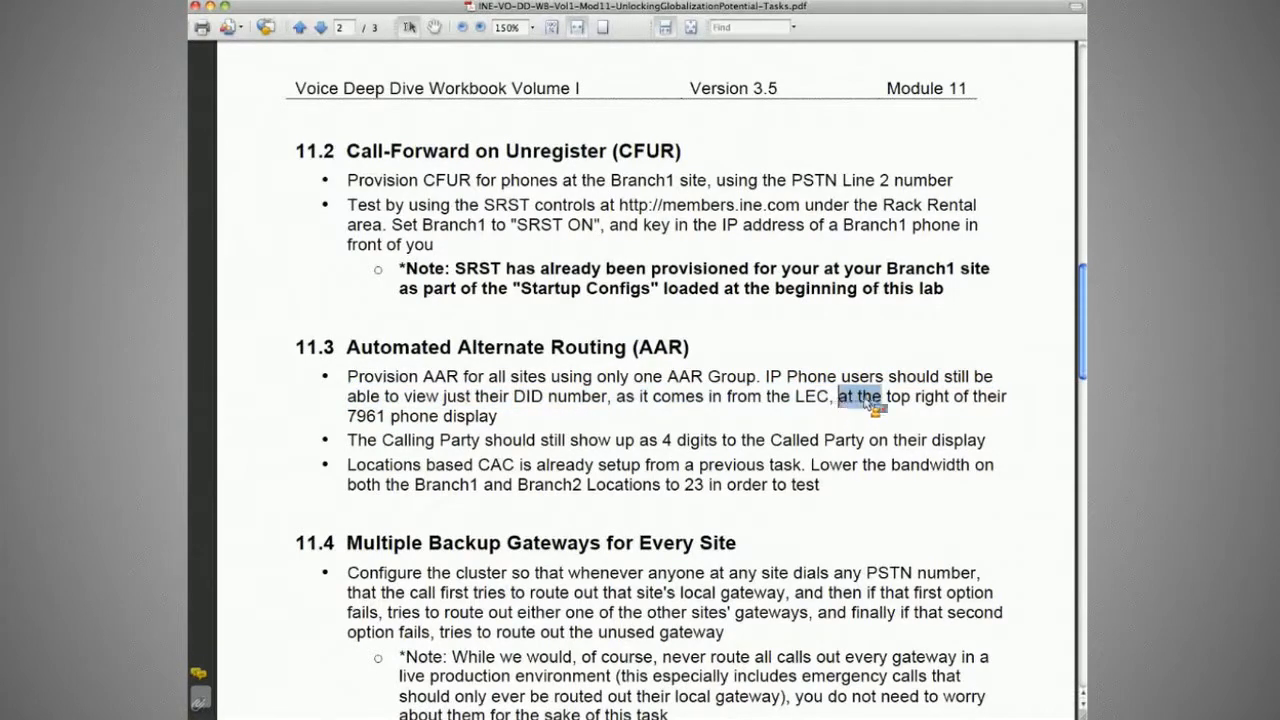
click(990, 404)
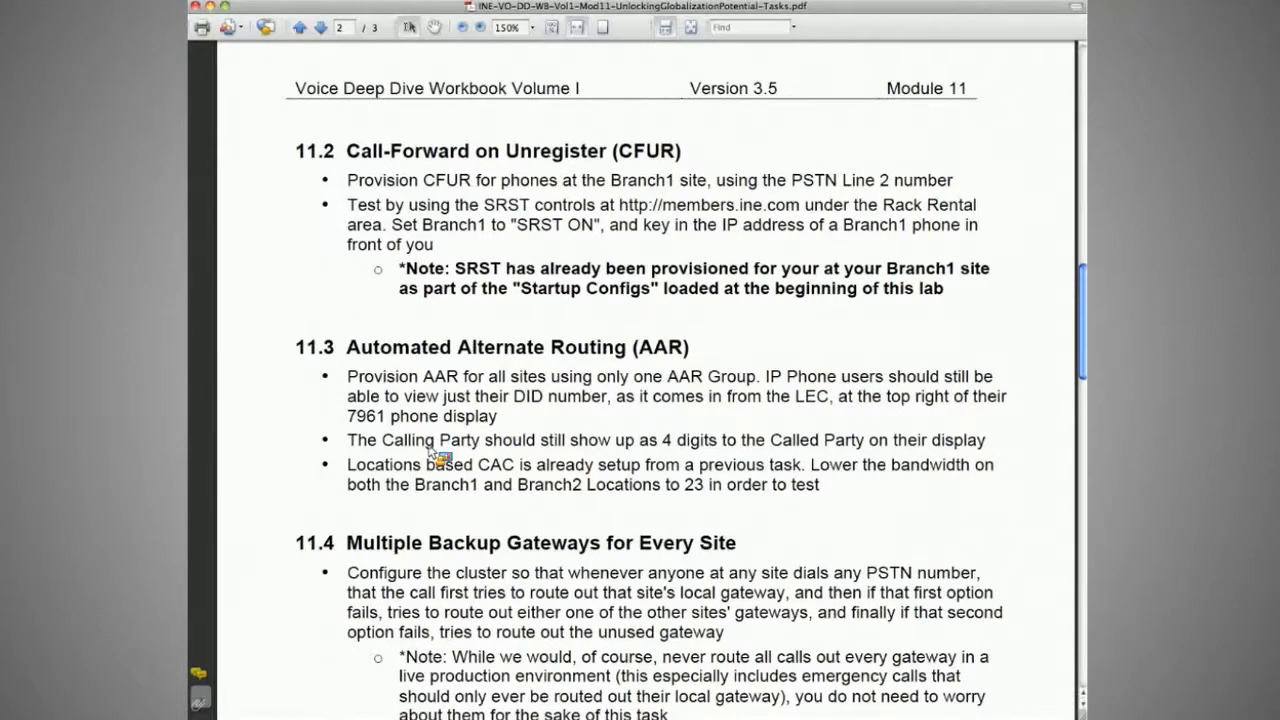
drag(347, 441, 965, 453)
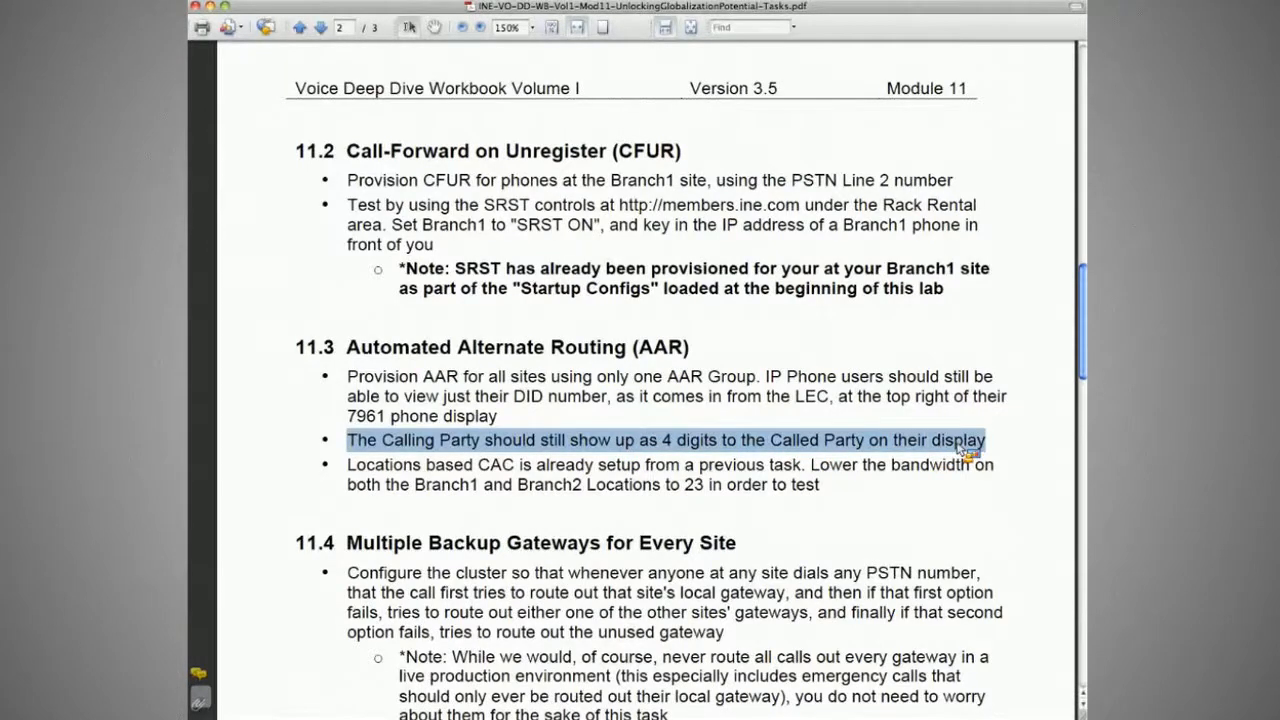
drag(347, 465, 473, 466)
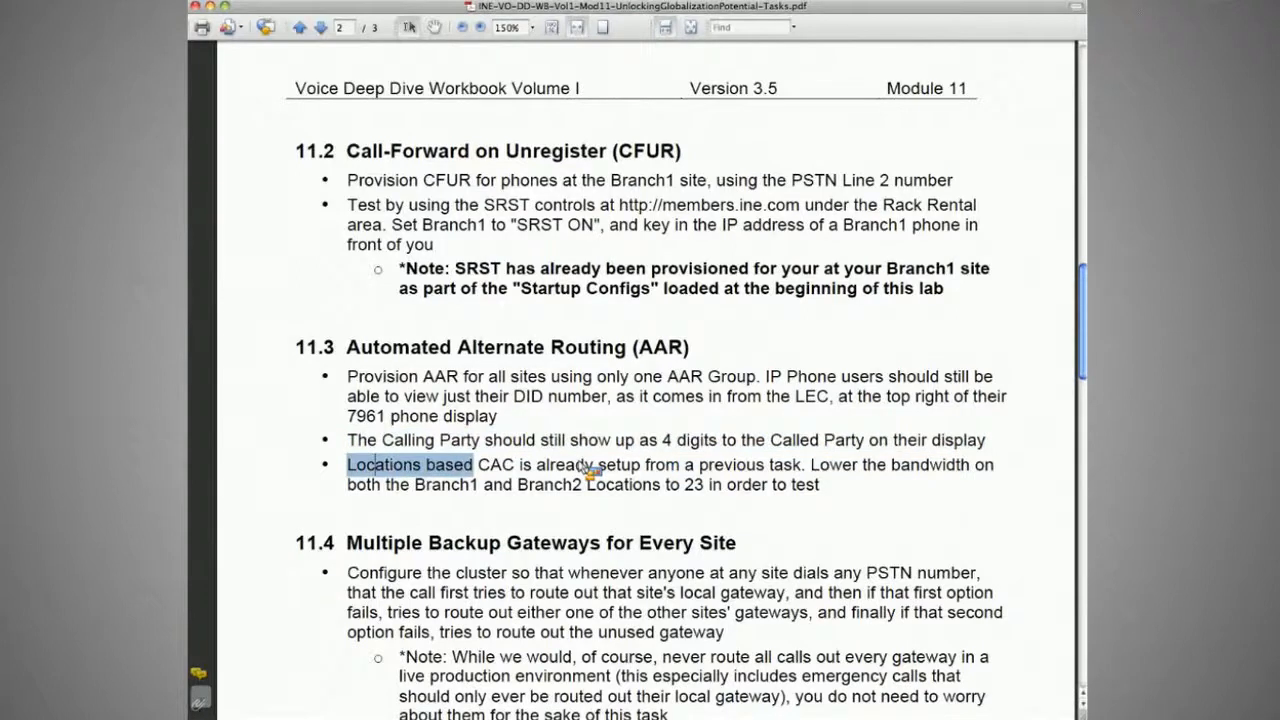
drag(590, 468, 802, 466)
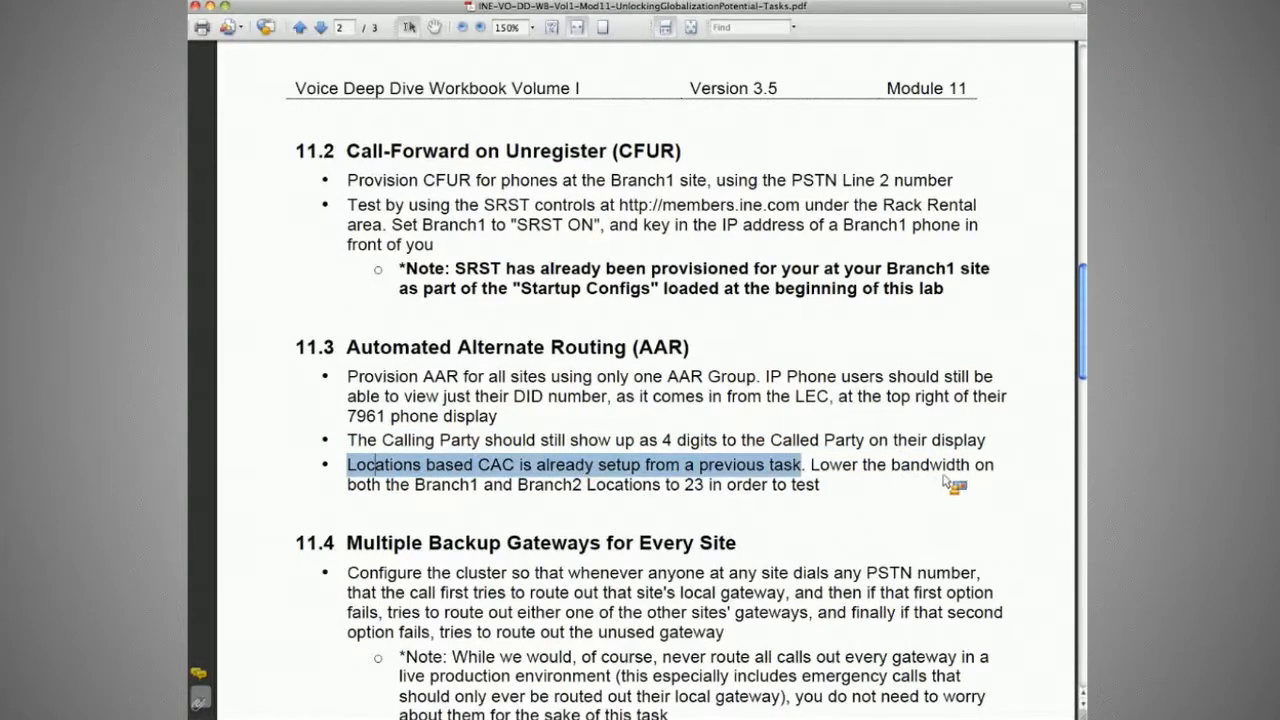
click(945, 482)
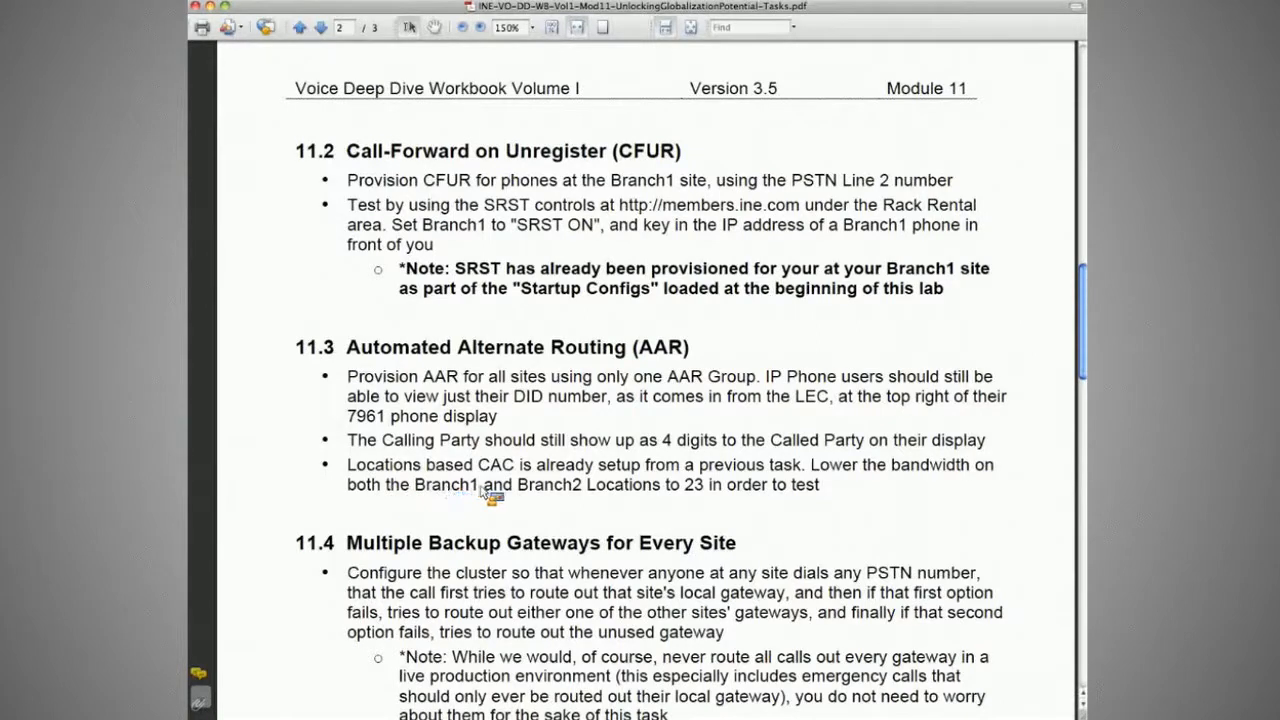
double_click(693, 486)
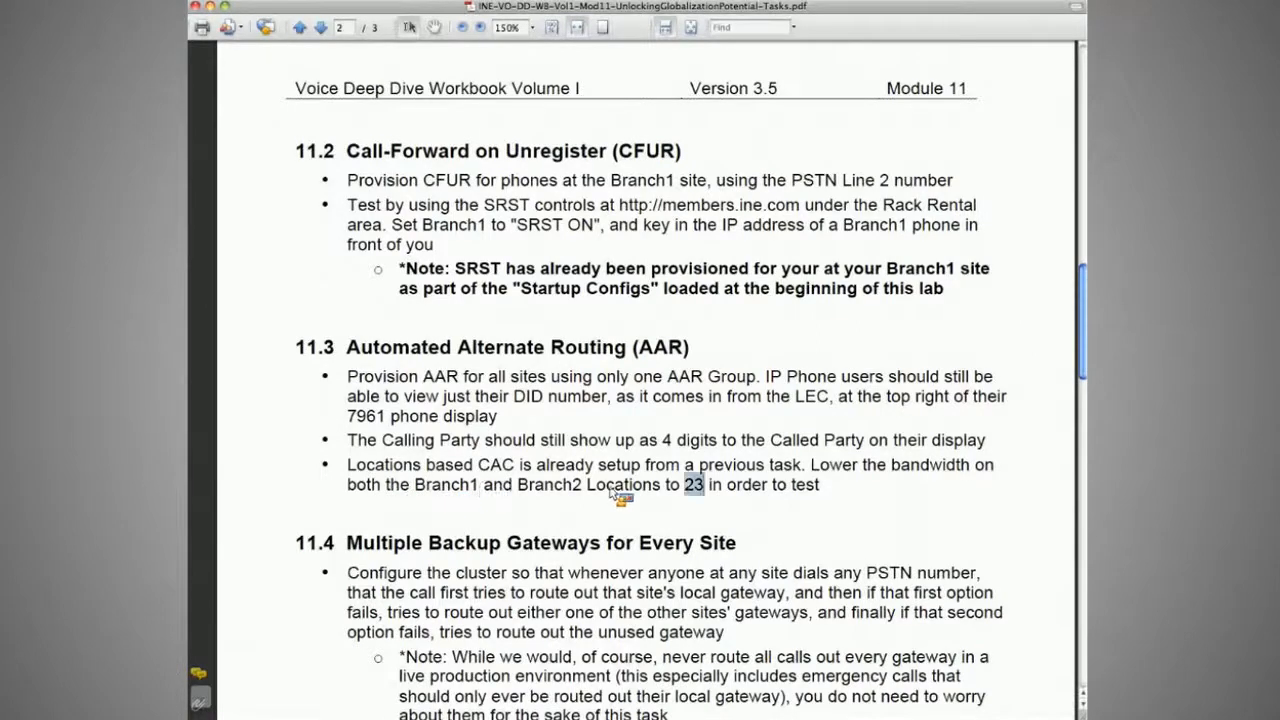
click(691, 491)
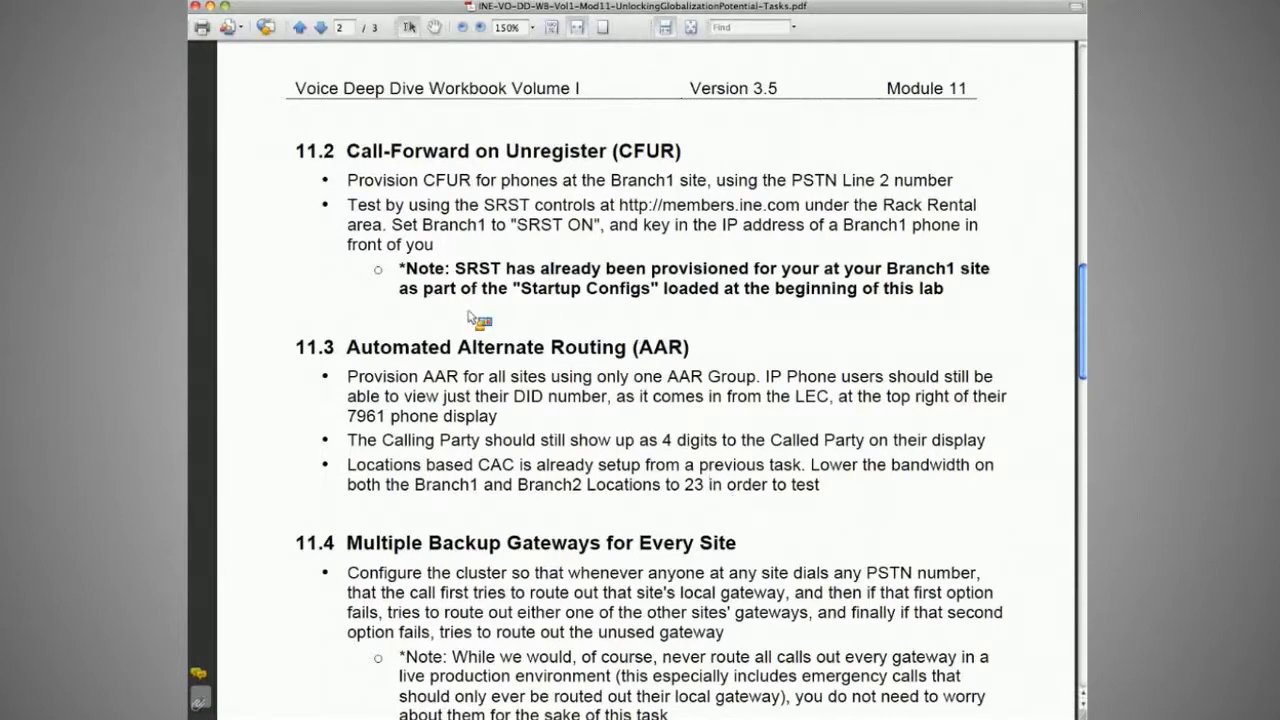
Step: Switch to Cisco Unified CM Administration and open the Cisco CallManager service parameters for server 177.1.10.10
key(super+Tab)
click(243, 418)
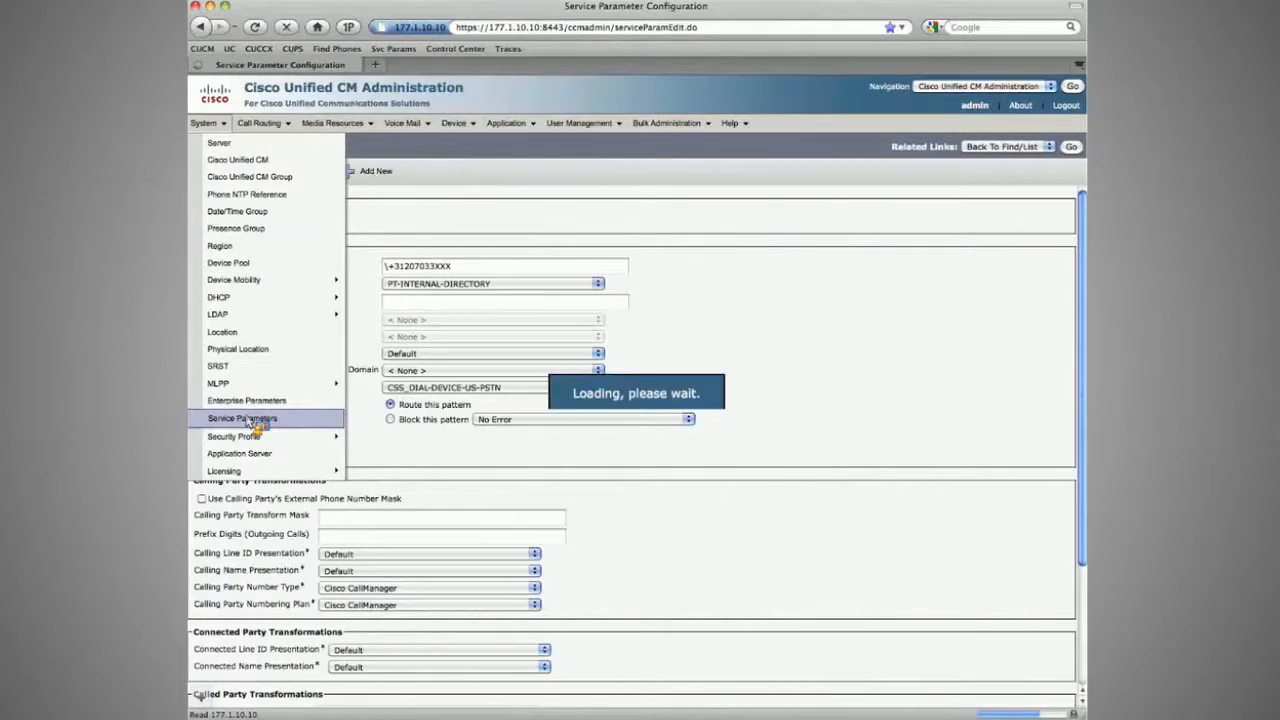
click(324, 236)
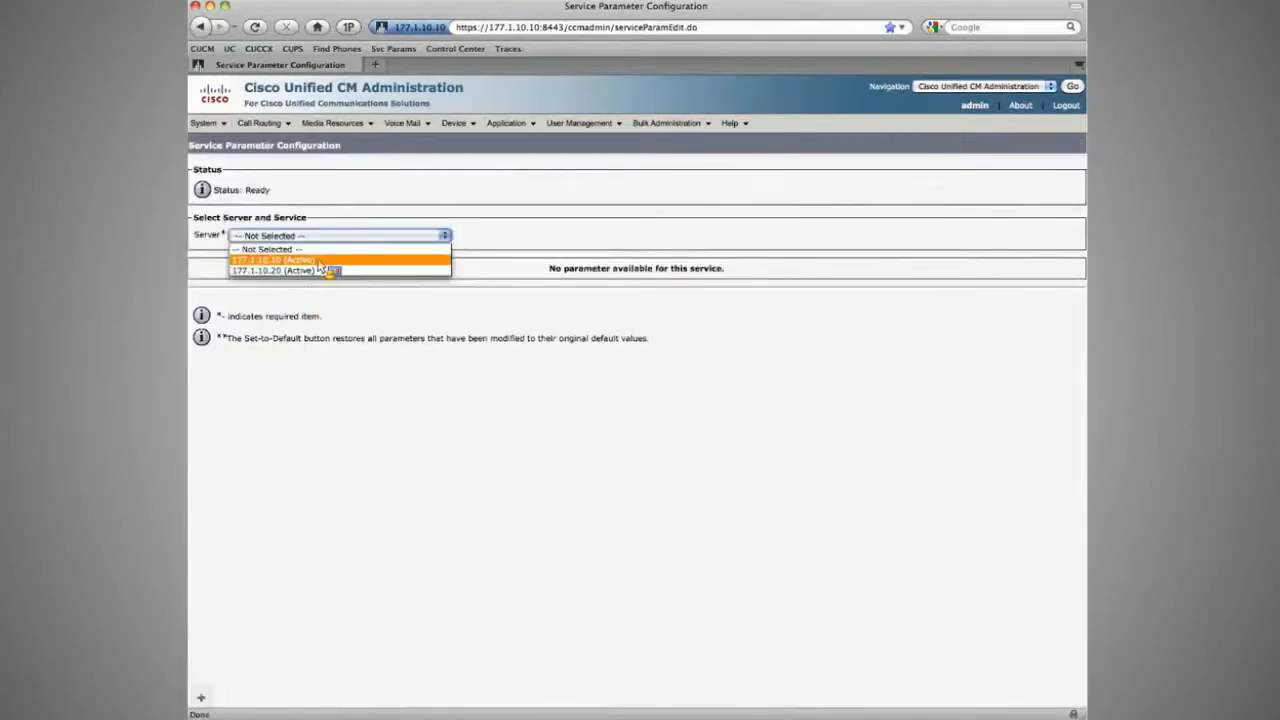
click(318, 260)
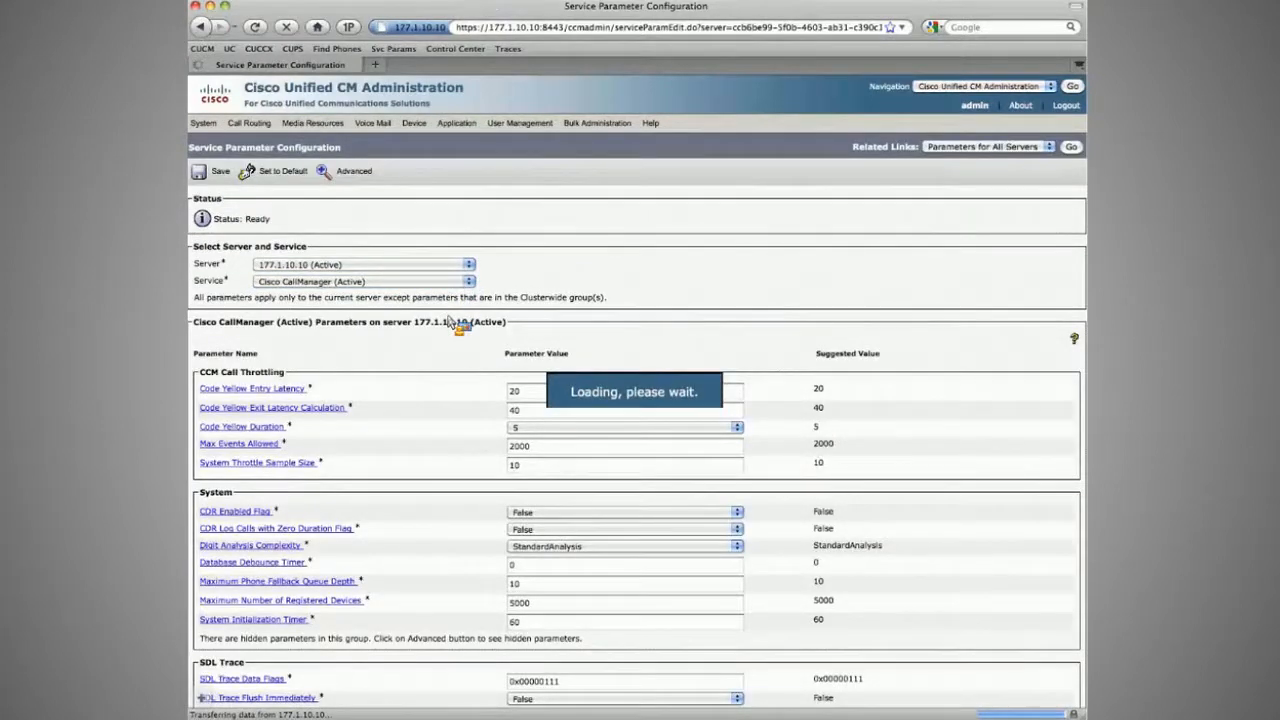
Step: Set the clusterwide Automated Alternate Routing Enable parameter to True and save the service parameters
key(End)
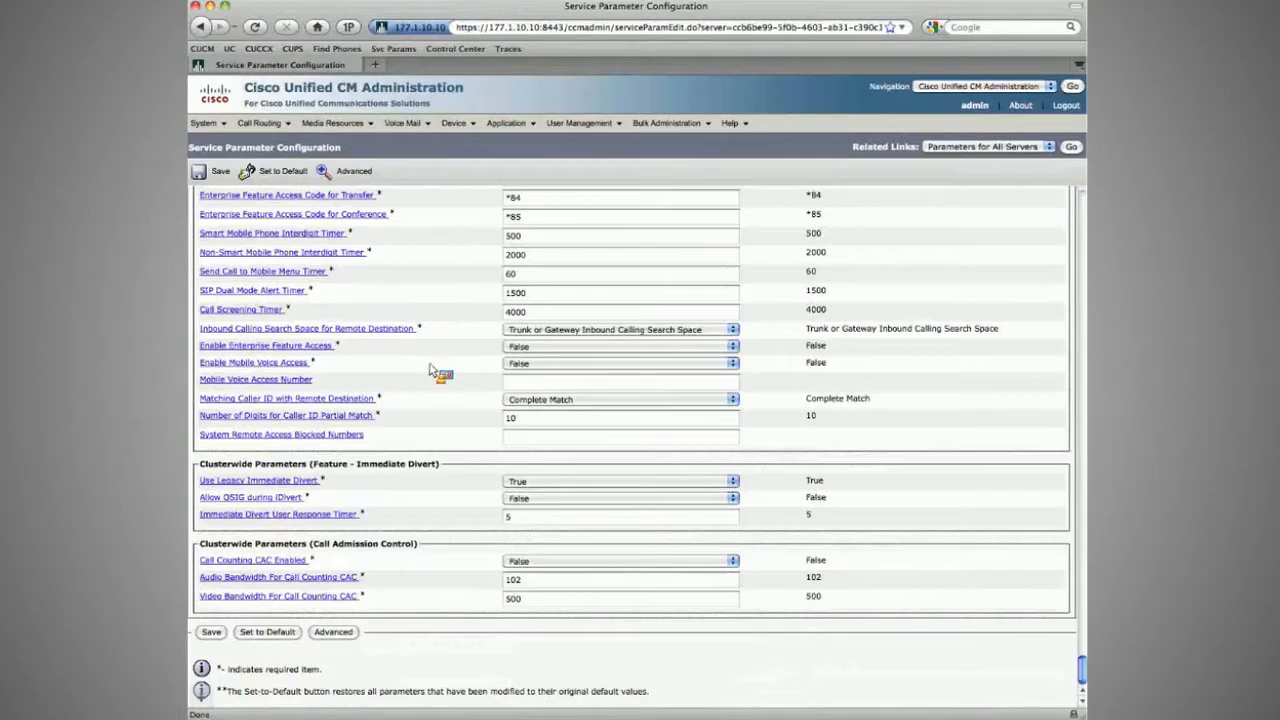
scroll(432, 366, up, 5)
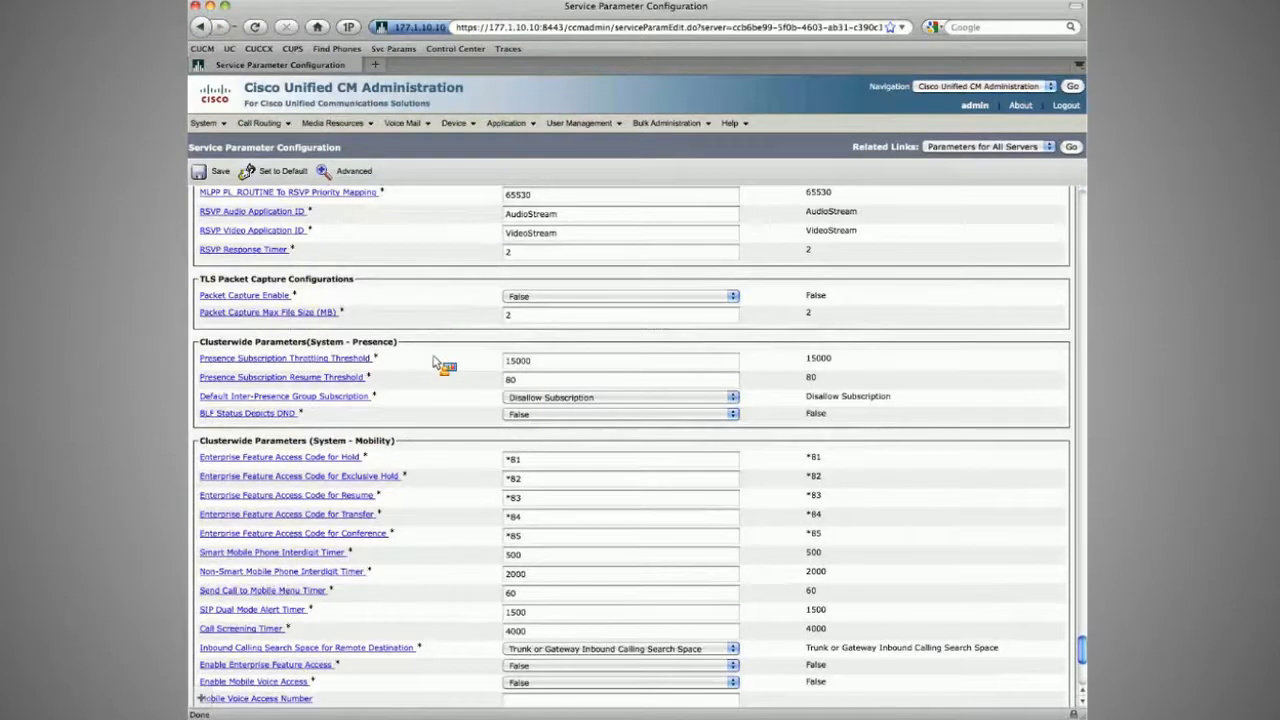
scroll(434, 362, up, 7)
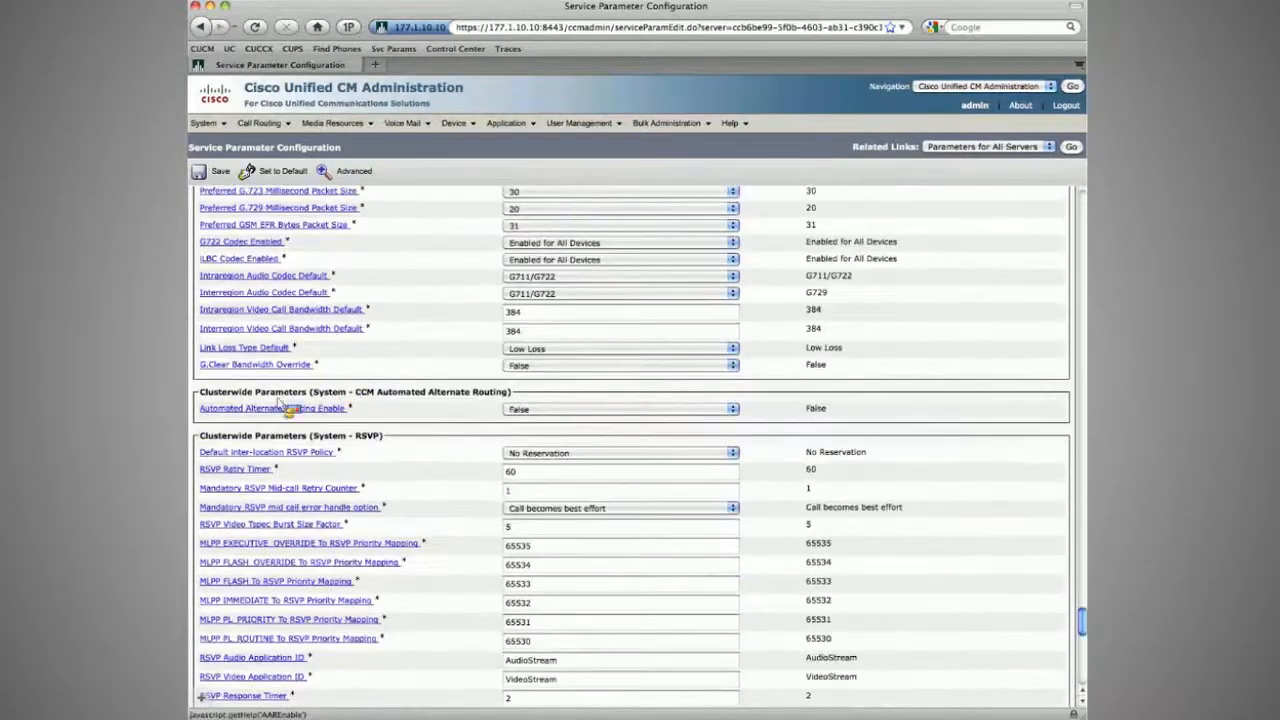
drag(238, 413, 310, 414)
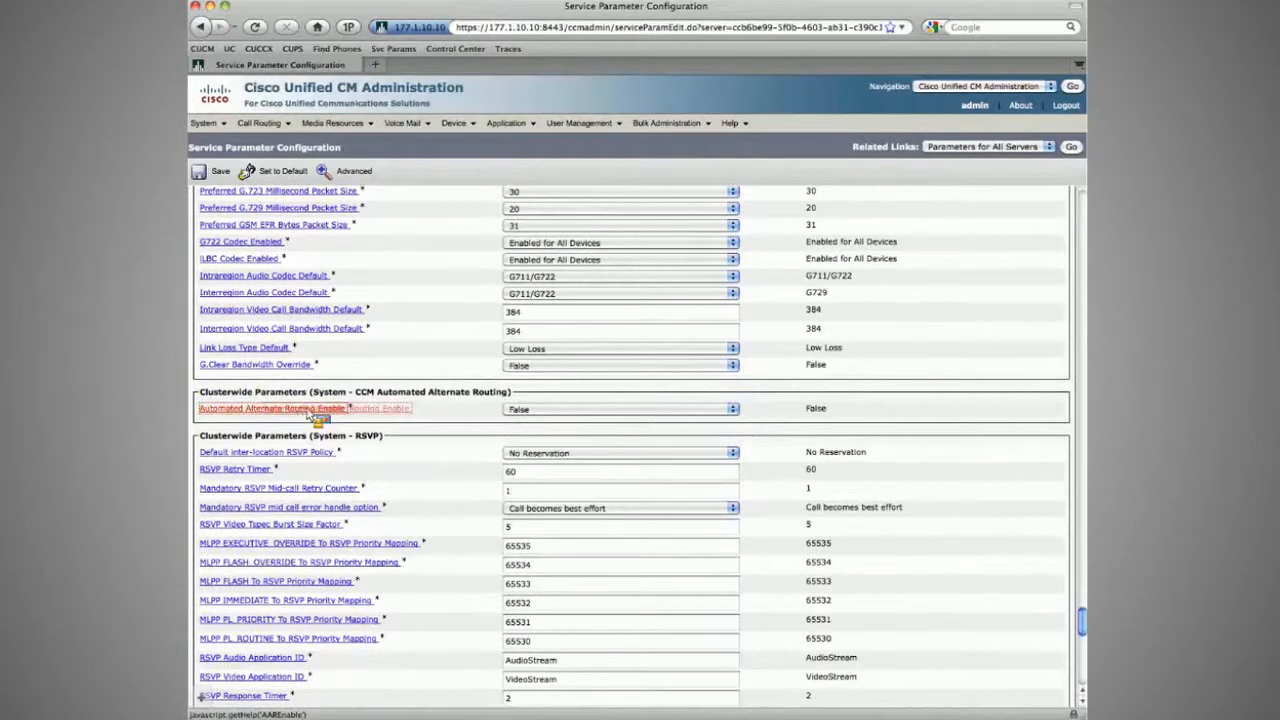
click(514, 411)
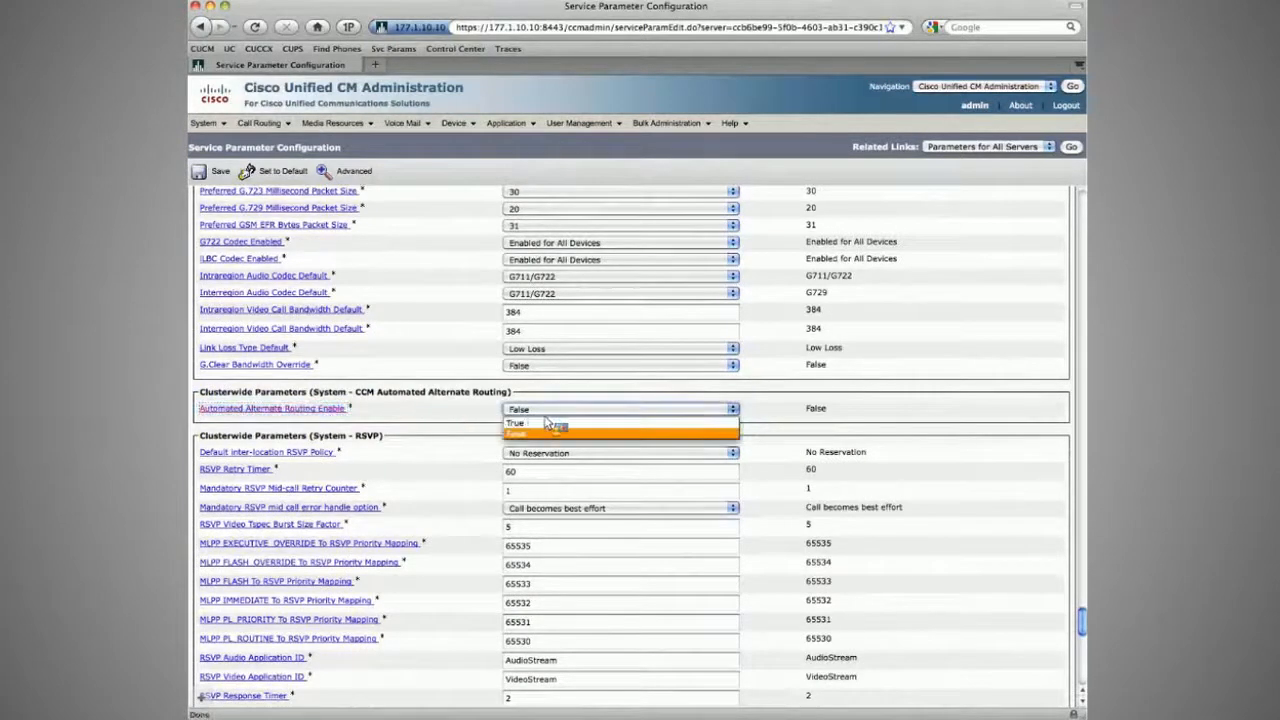
click(547, 424)
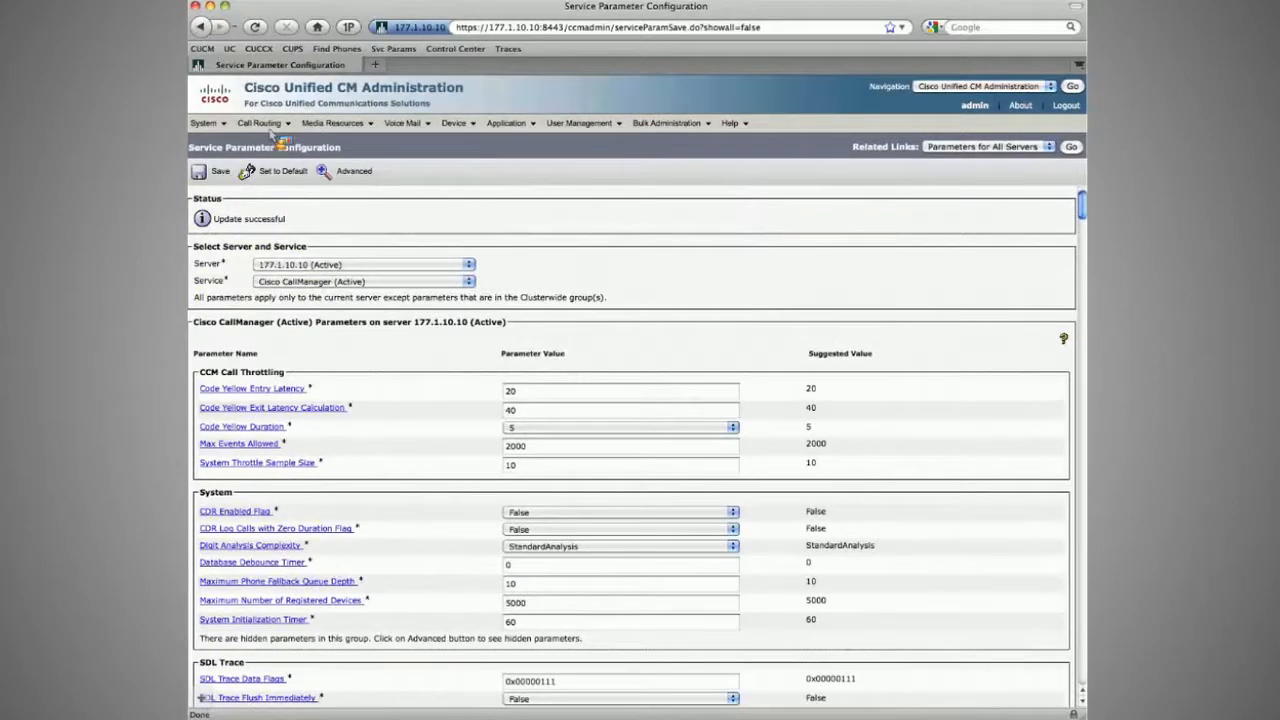
Step: Create and save an Automated Alternate Routing group named AAR_Global, leaving its dial prefix empty
mouse_move(267, 125)
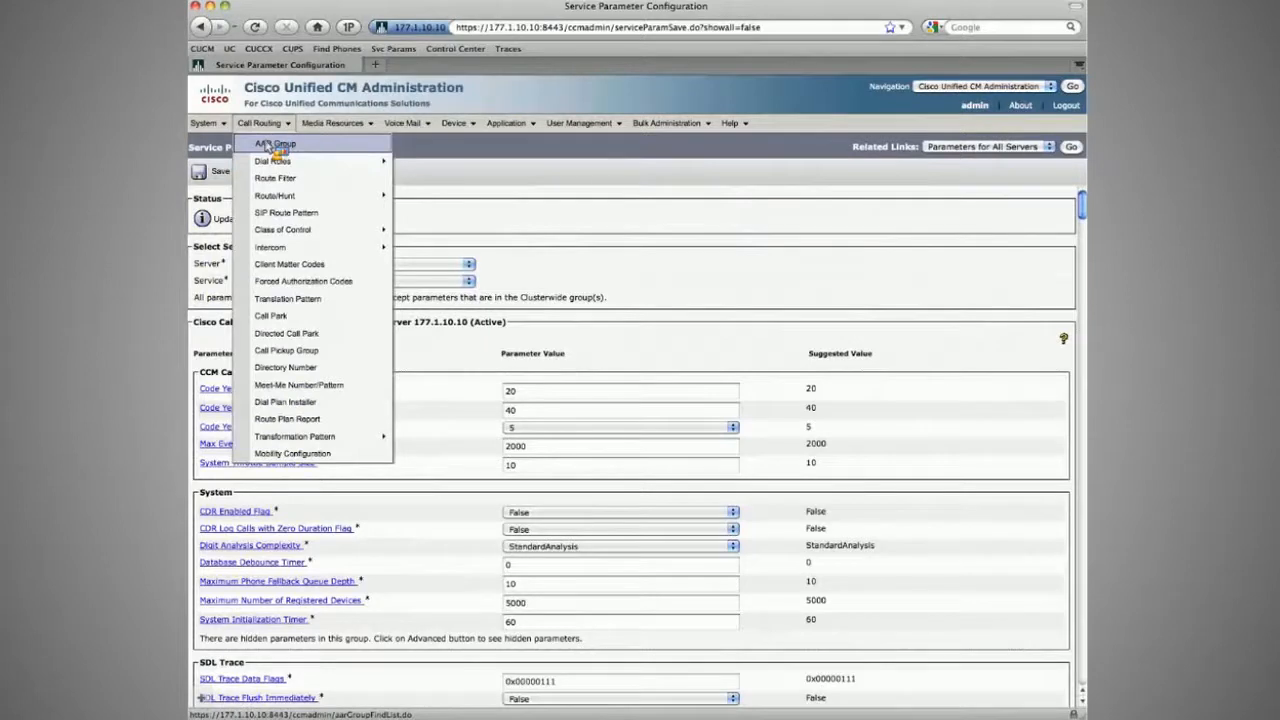
click(272, 147)
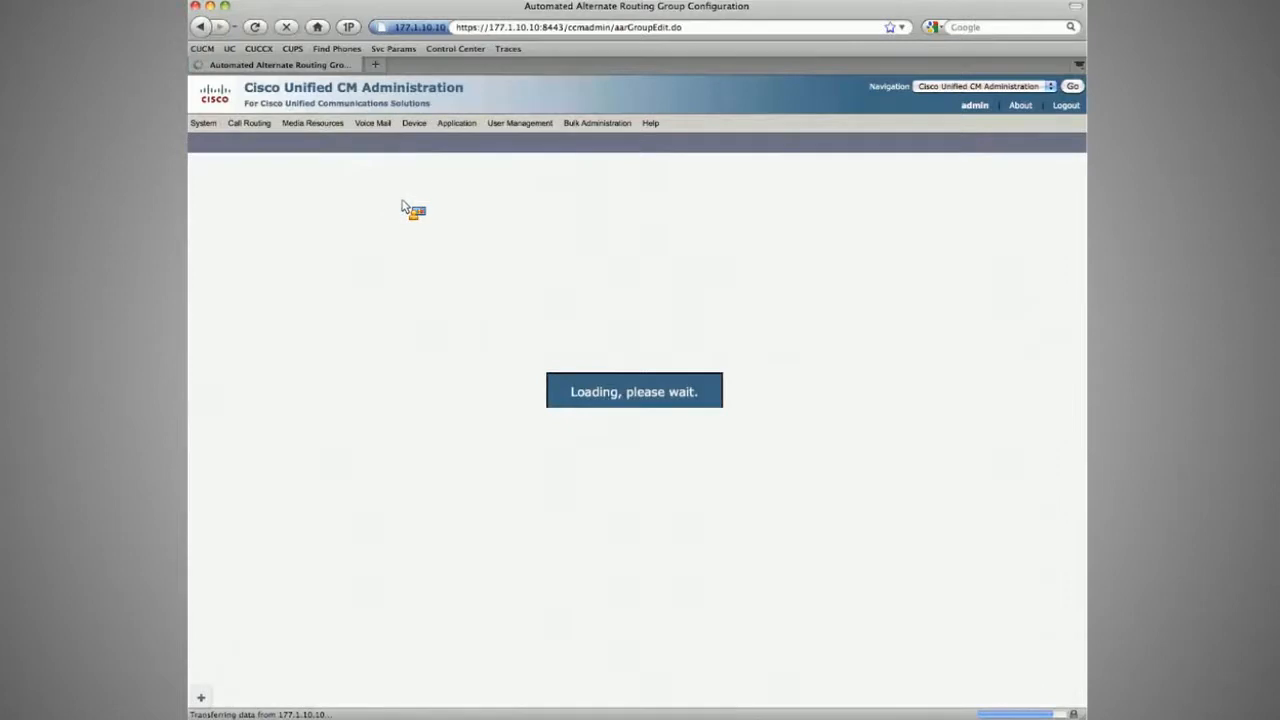
text(AA)
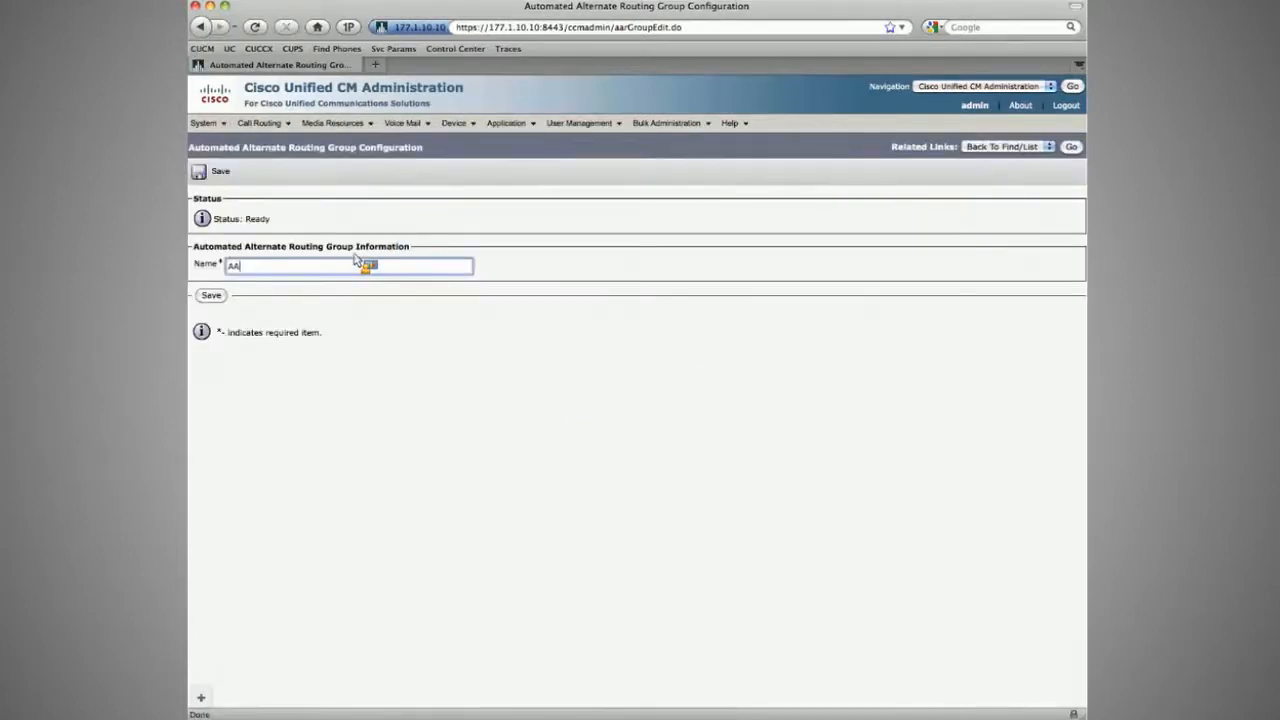
text(R_Global)
click(218, 173)
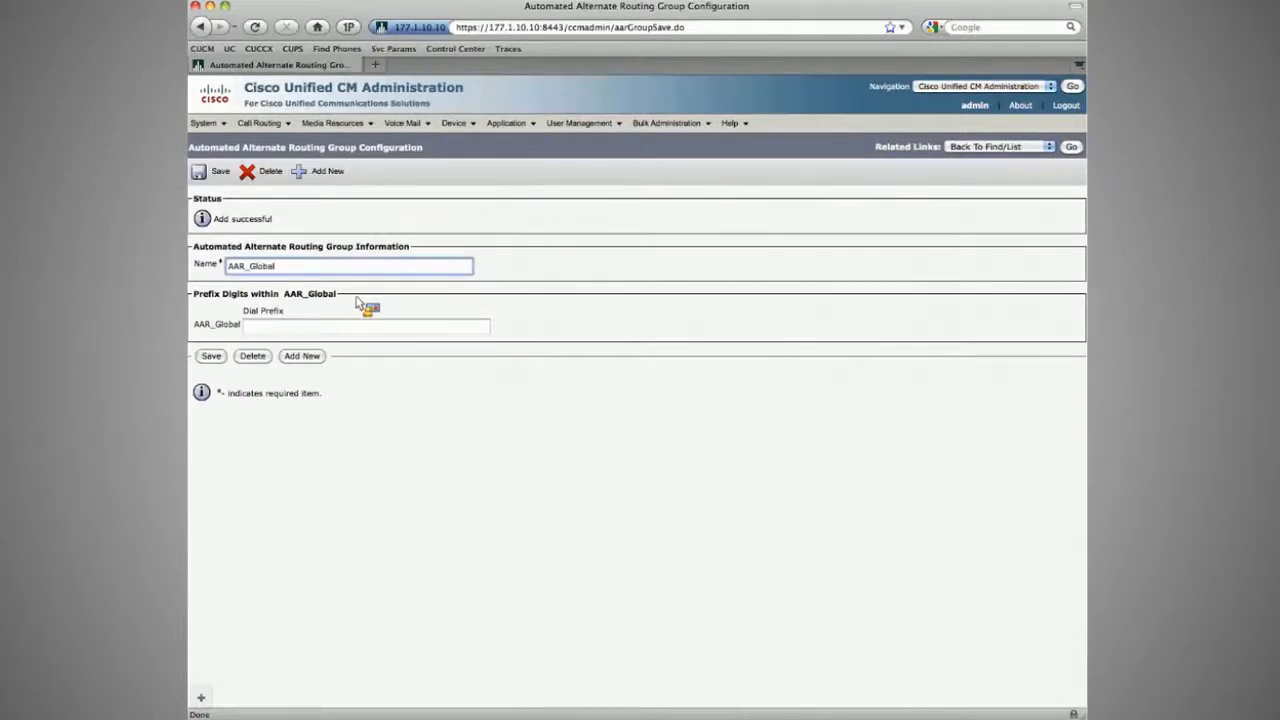
click(470, 301)
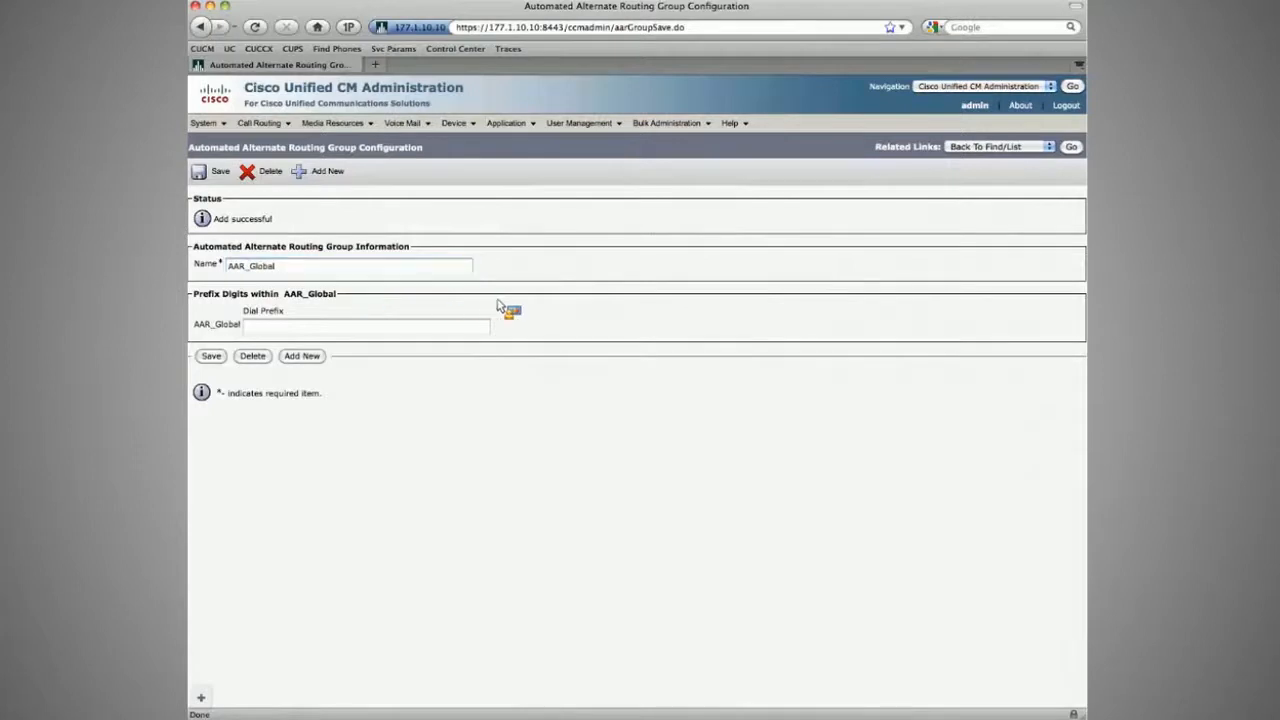
Step: Find the phones and open the directory number configuration for line 1 of Branch1 Phone1
mouse_move(453, 123)
click(466, 195)
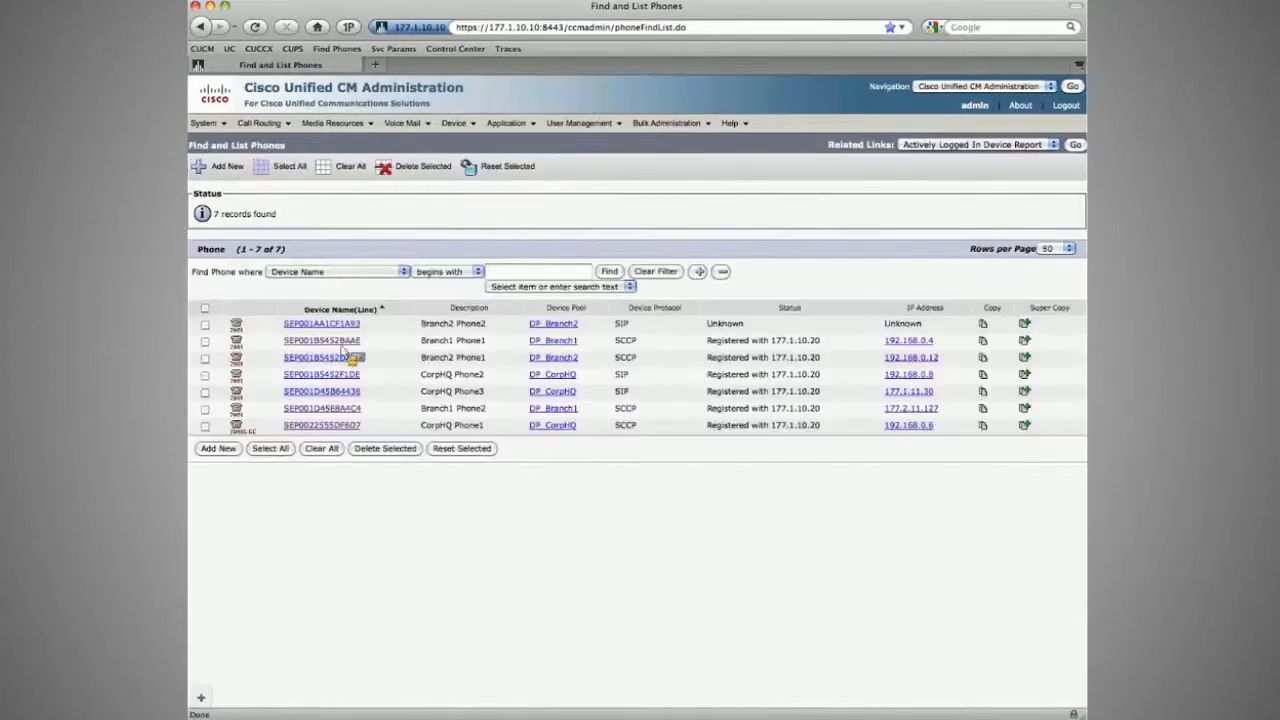
click(336, 362)
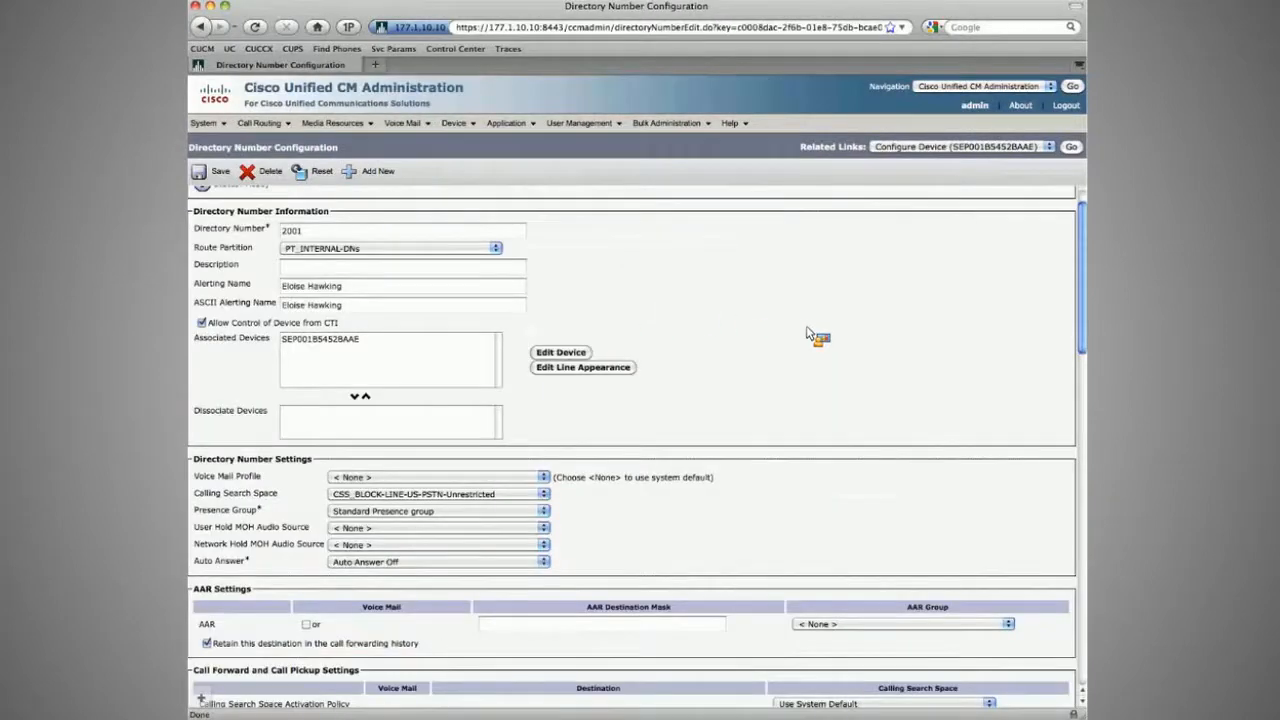
Step: Check line 1's External Phone Number Mask against the DID display requirement of task 11.3 in the workbook PDF
scroll(810, 330, down, 15)
scroll(808, 340, up, 1)
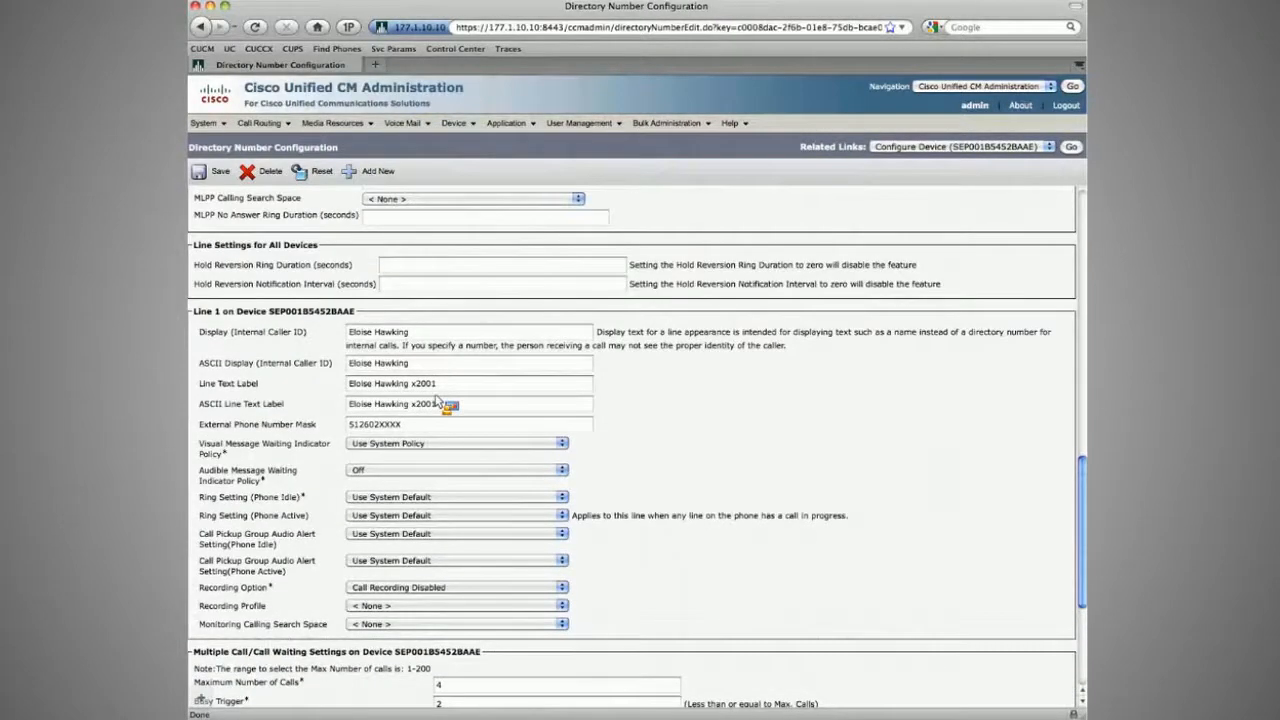
click(373, 422)
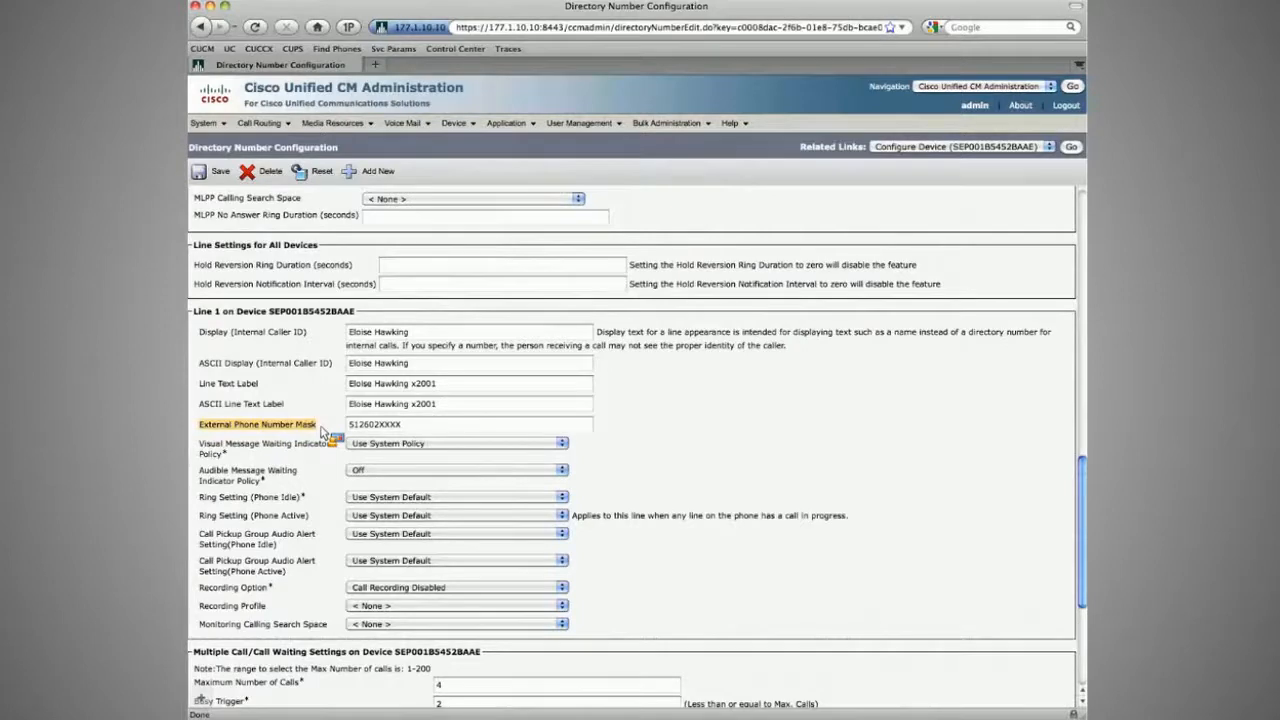
drag(358, 427, 422, 432)
click(421, 431)
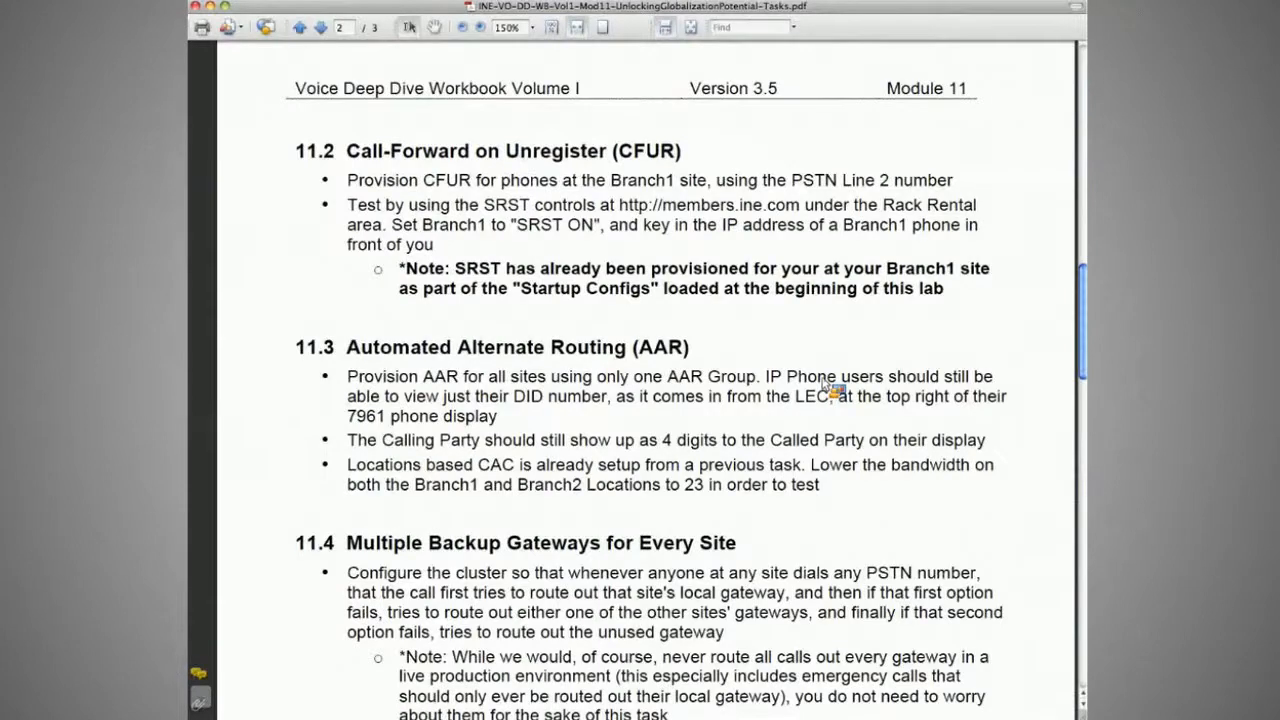
drag(766, 377, 1006, 398)
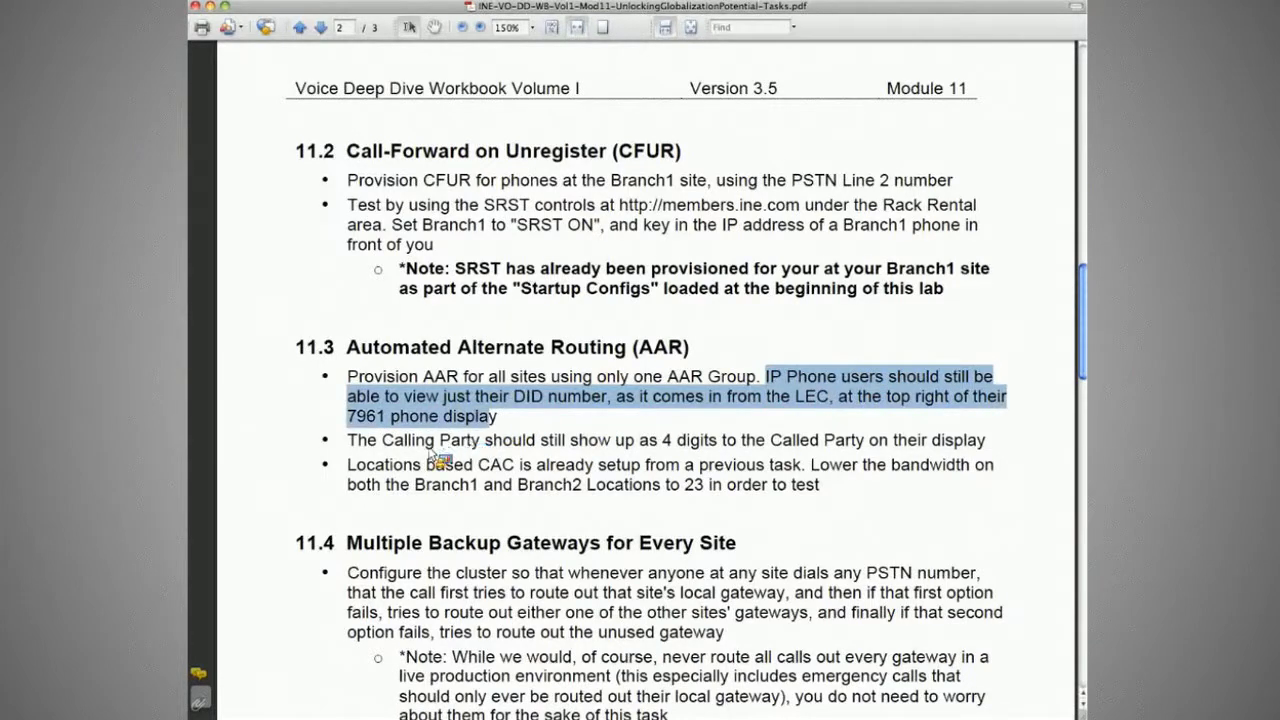
key(super+Tab)
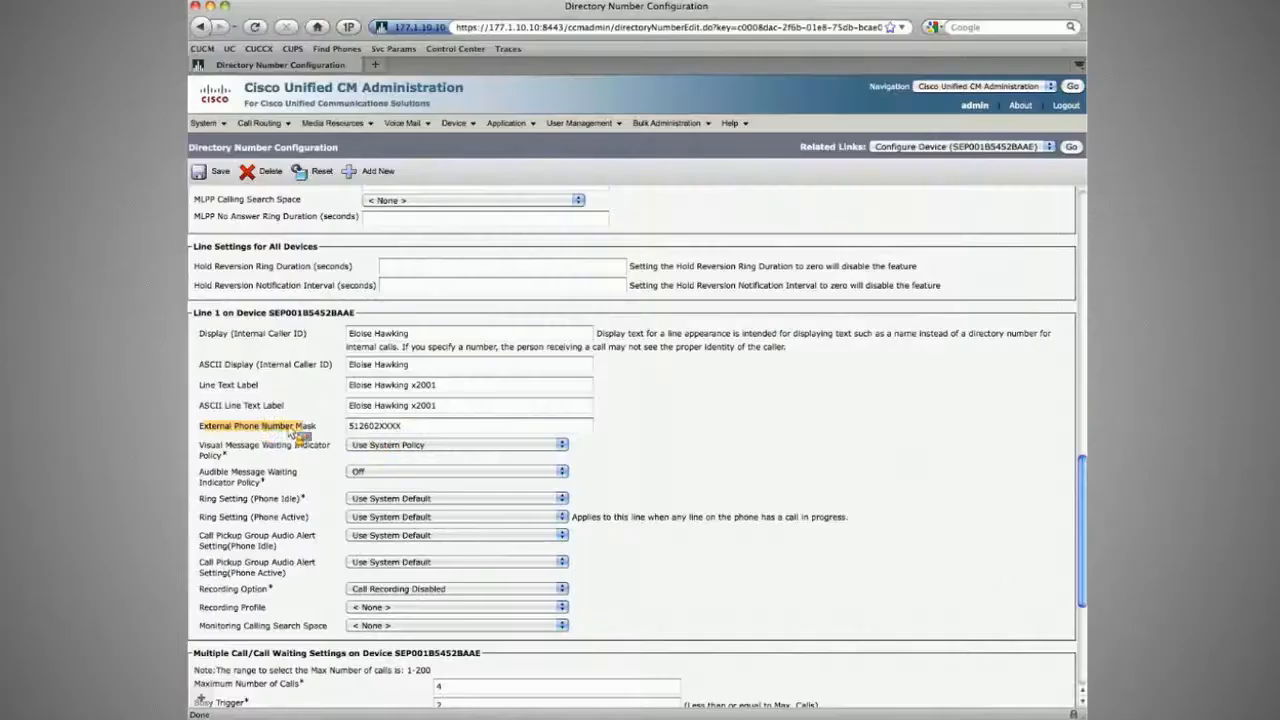
drag(260, 430, 482, 430)
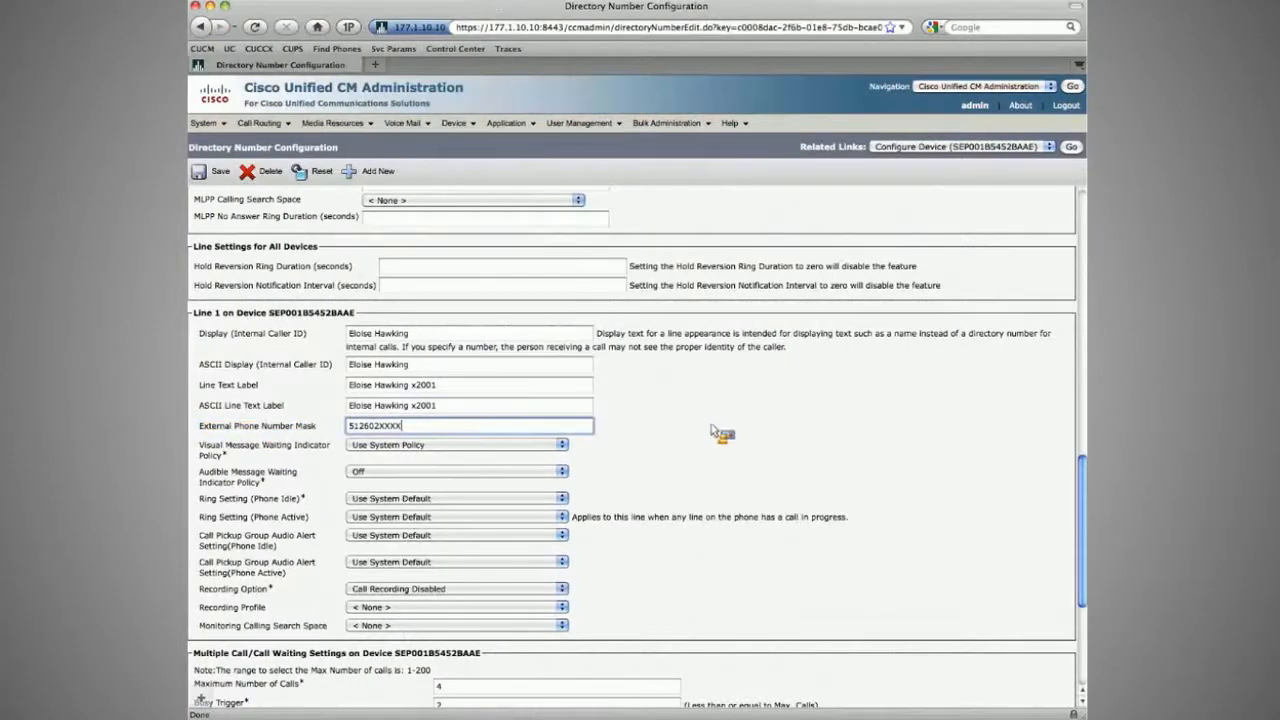
Step: Examine the directory number's AAR Settings, including the selectable AAR groups, and look through the bulk administration options for phones
scroll(722, 432, up, 15)
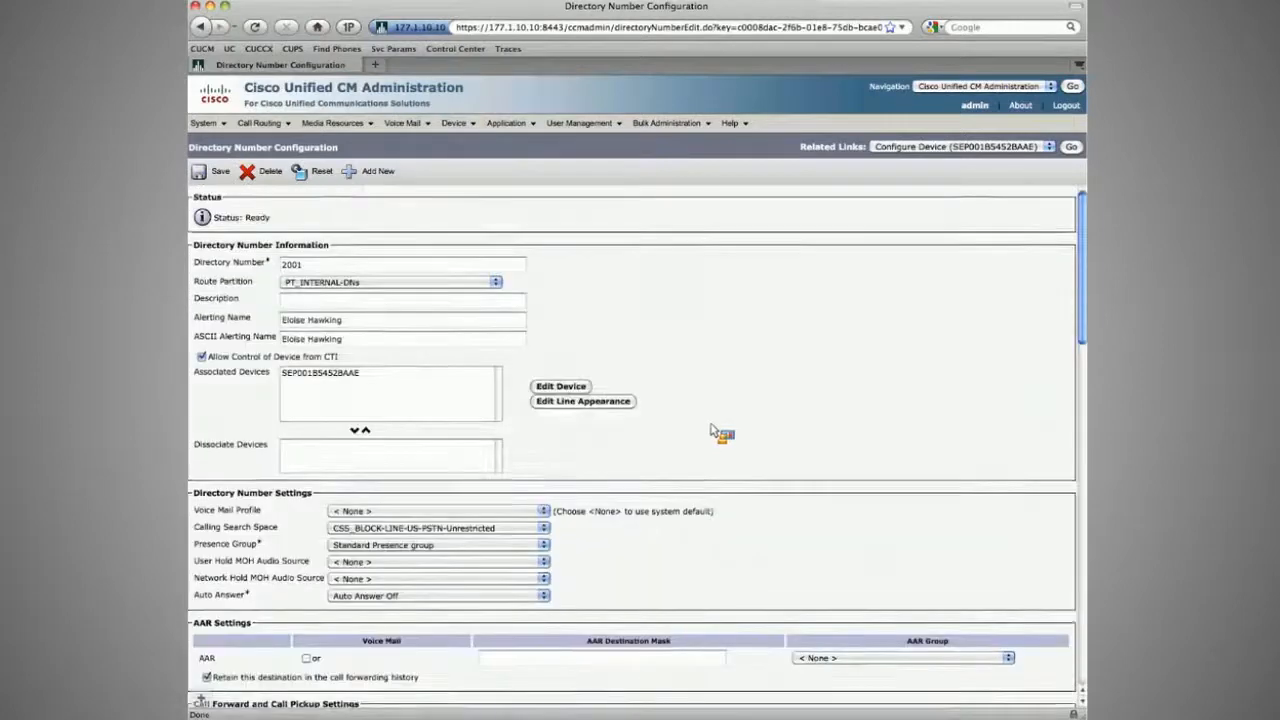
scroll(712, 428, down, 2)
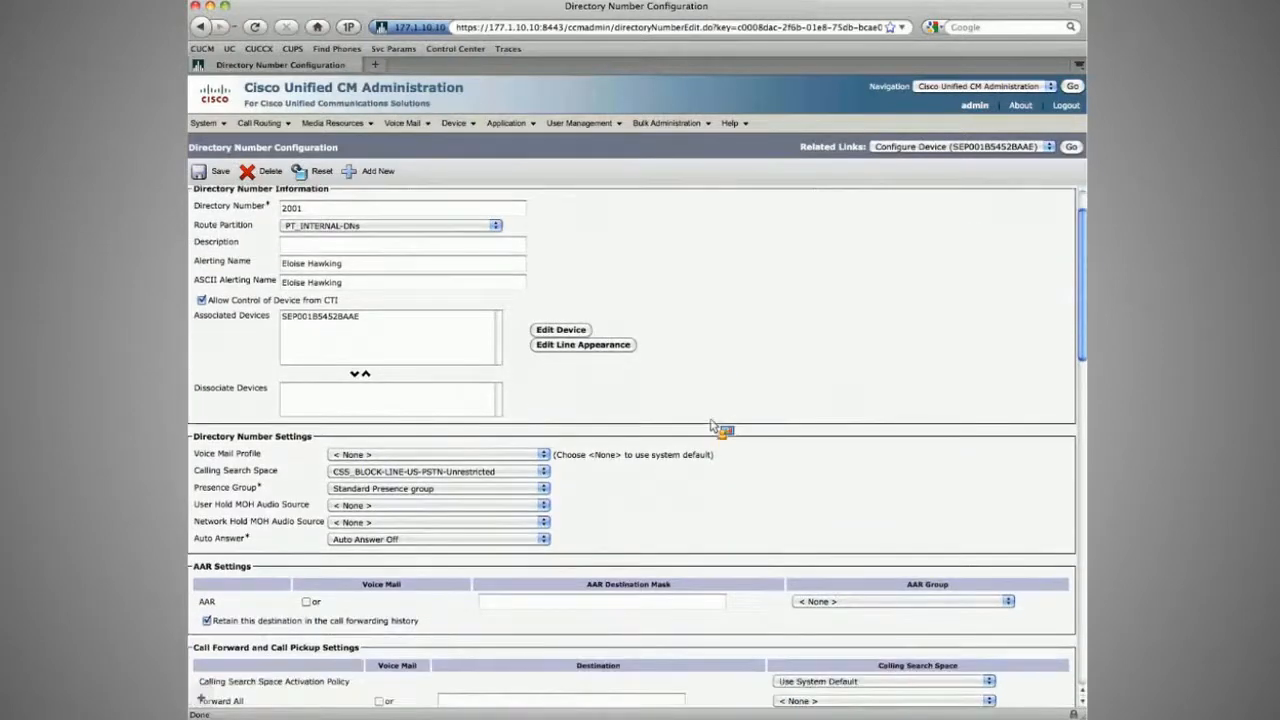
scroll(712, 410, down, 5)
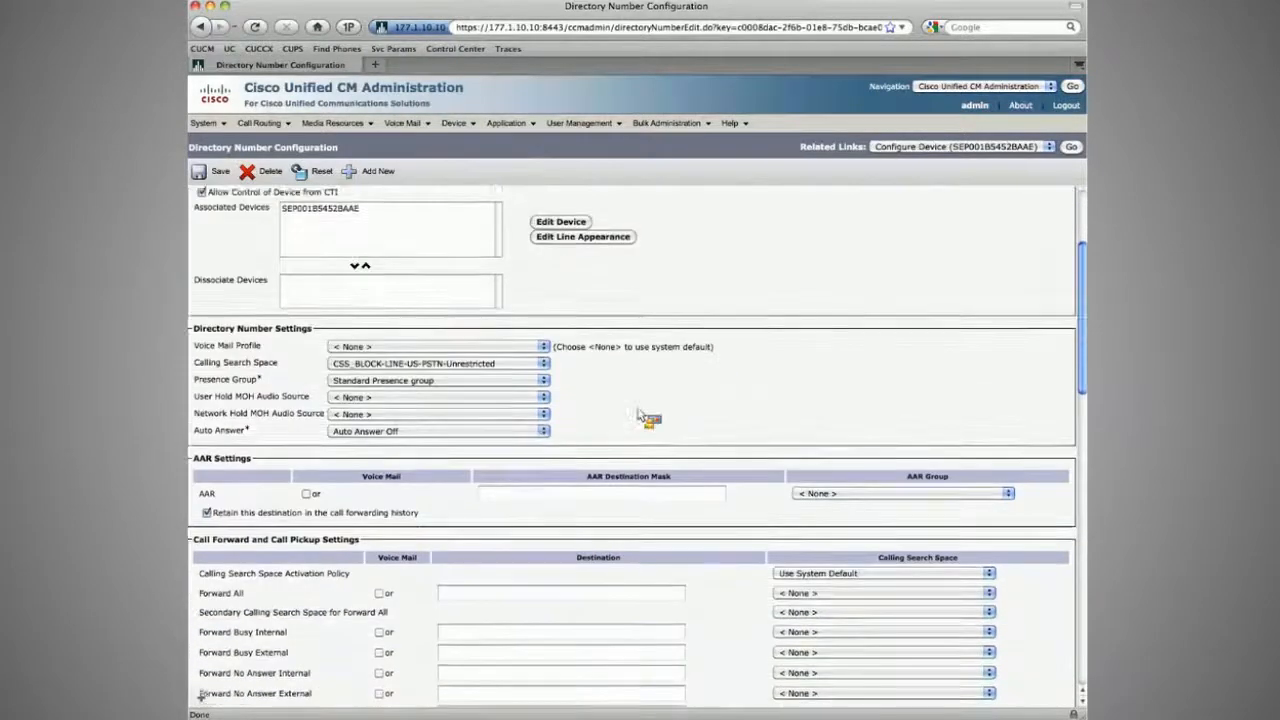
drag(199, 433, 526, 472)
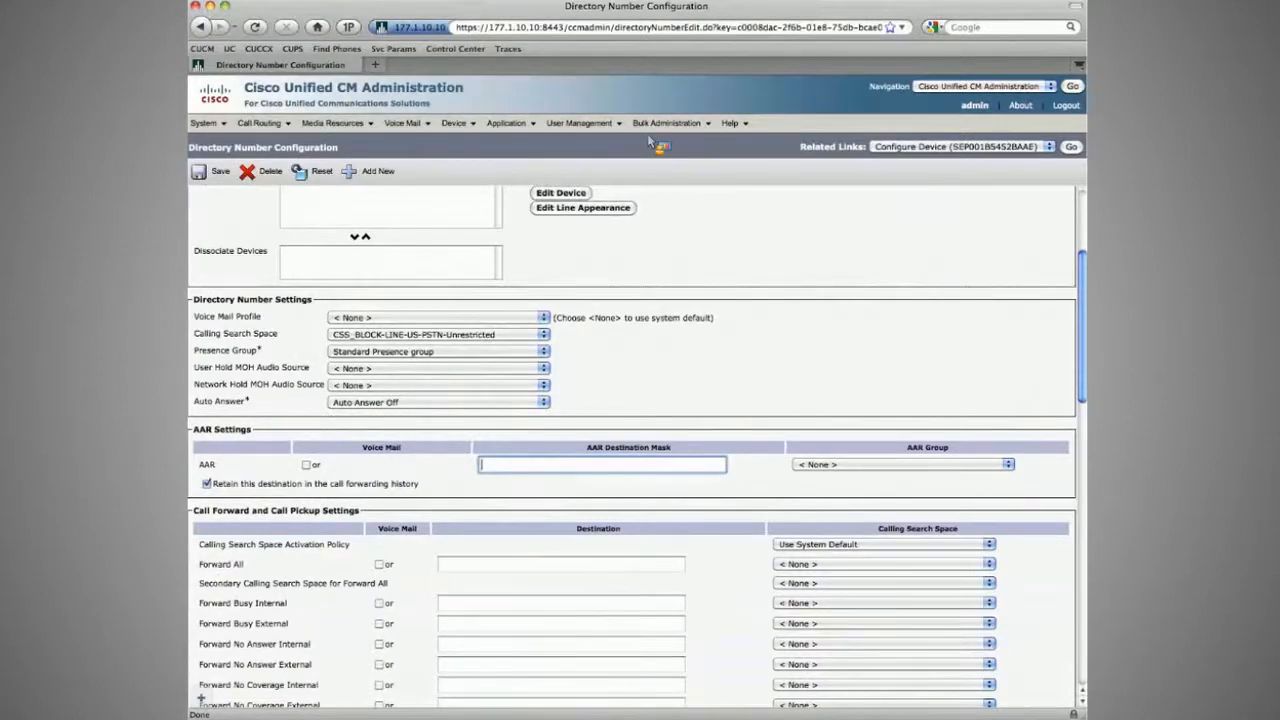
click(835, 465)
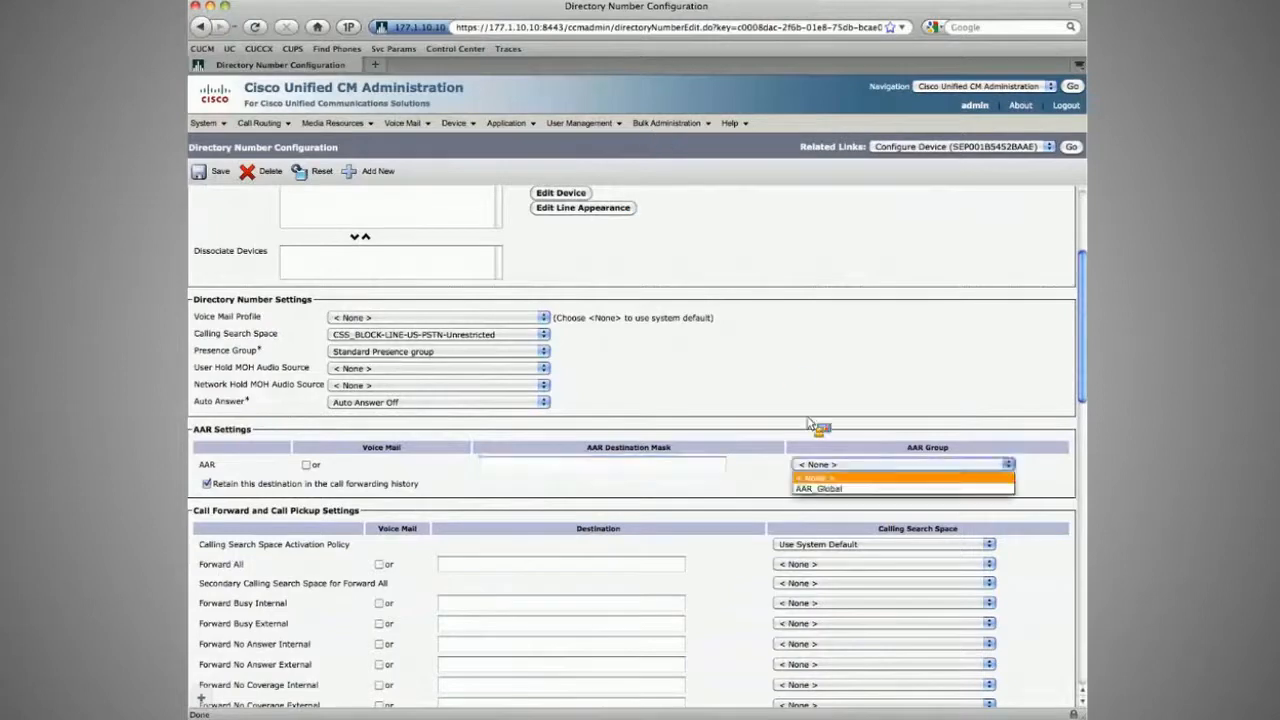
click(835, 467)
mouse_move(675, 124)
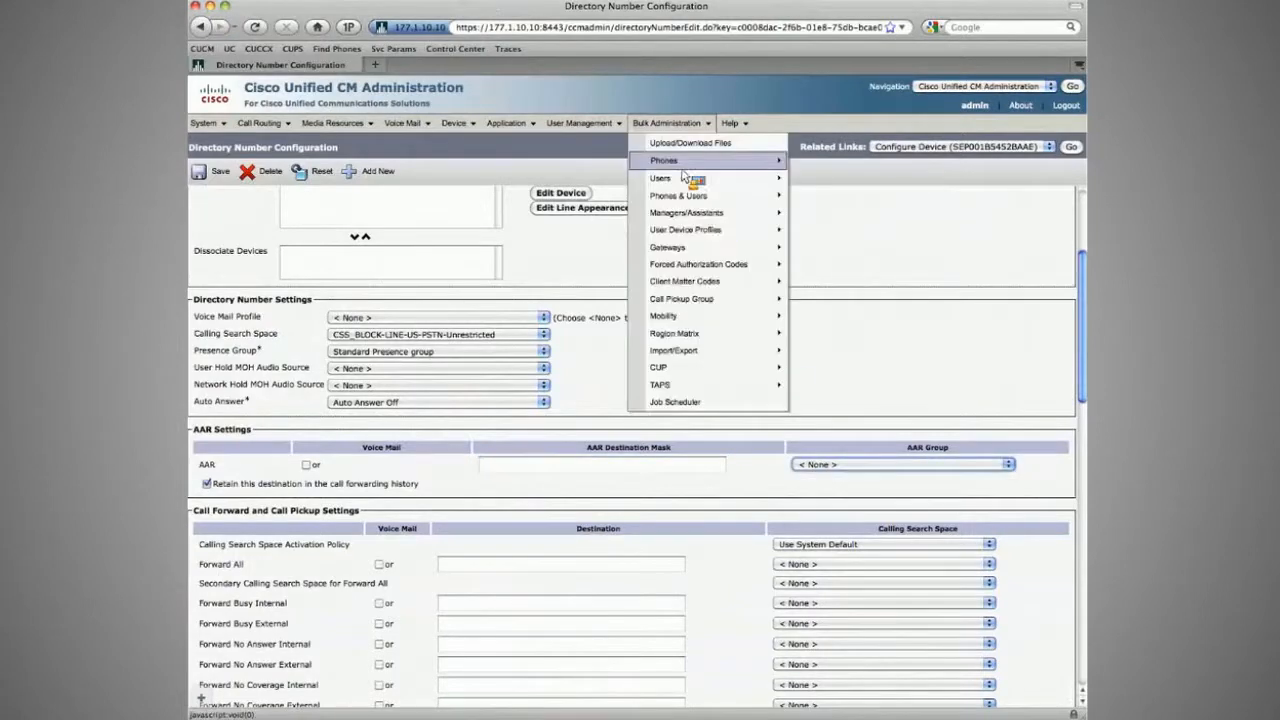
mouse_move(710, 161)
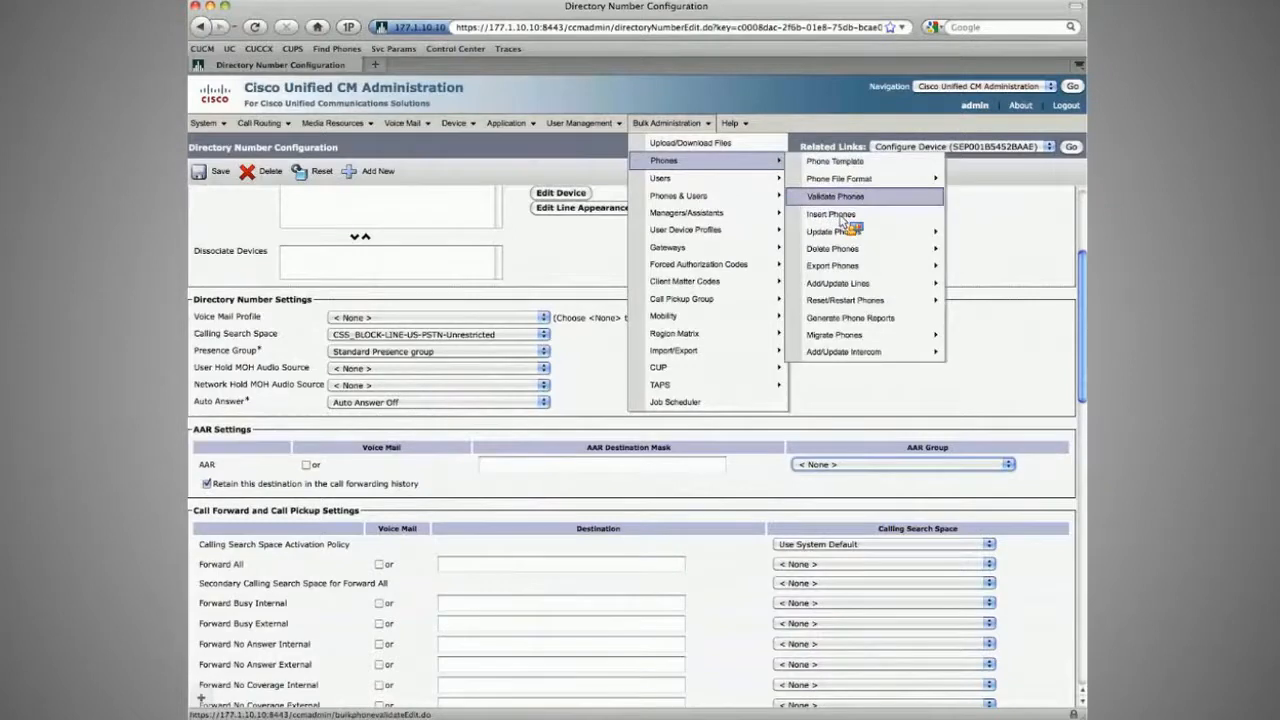
mouse_move(860, 236)
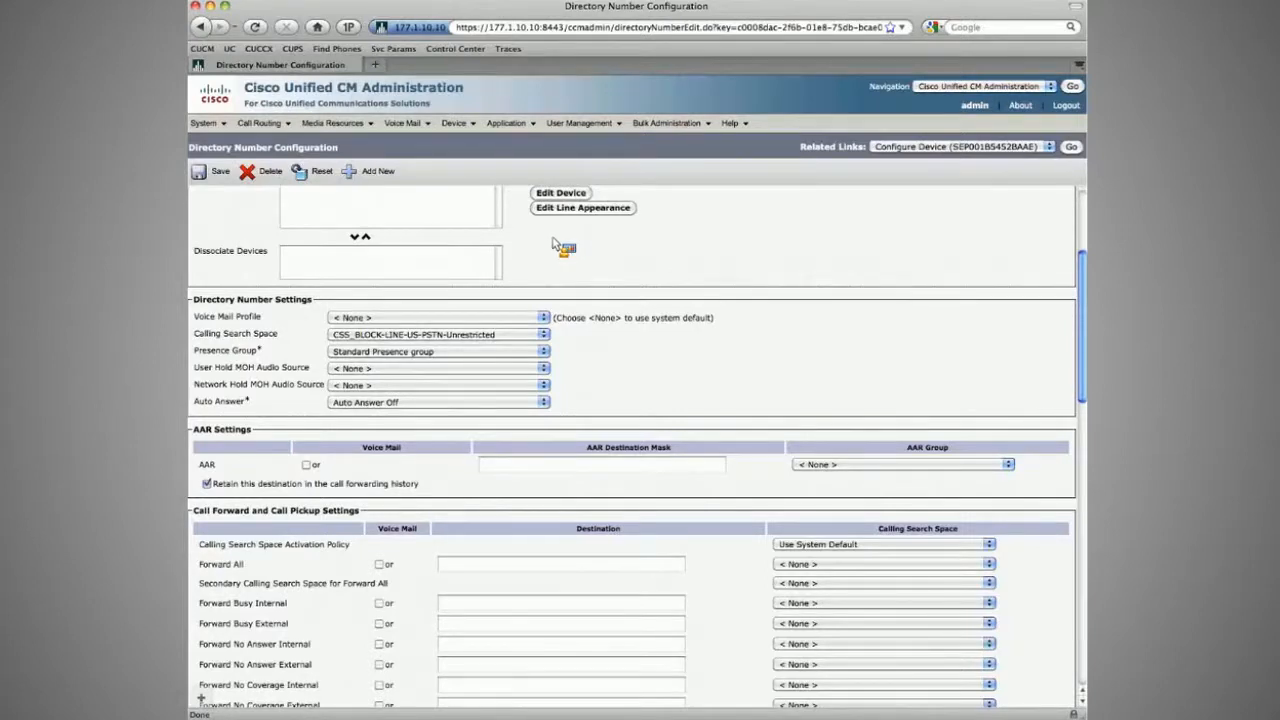
Step: Start a new calling search space named CSS_AAR_Global, leaving its description empty
mouse_move(259, 123)
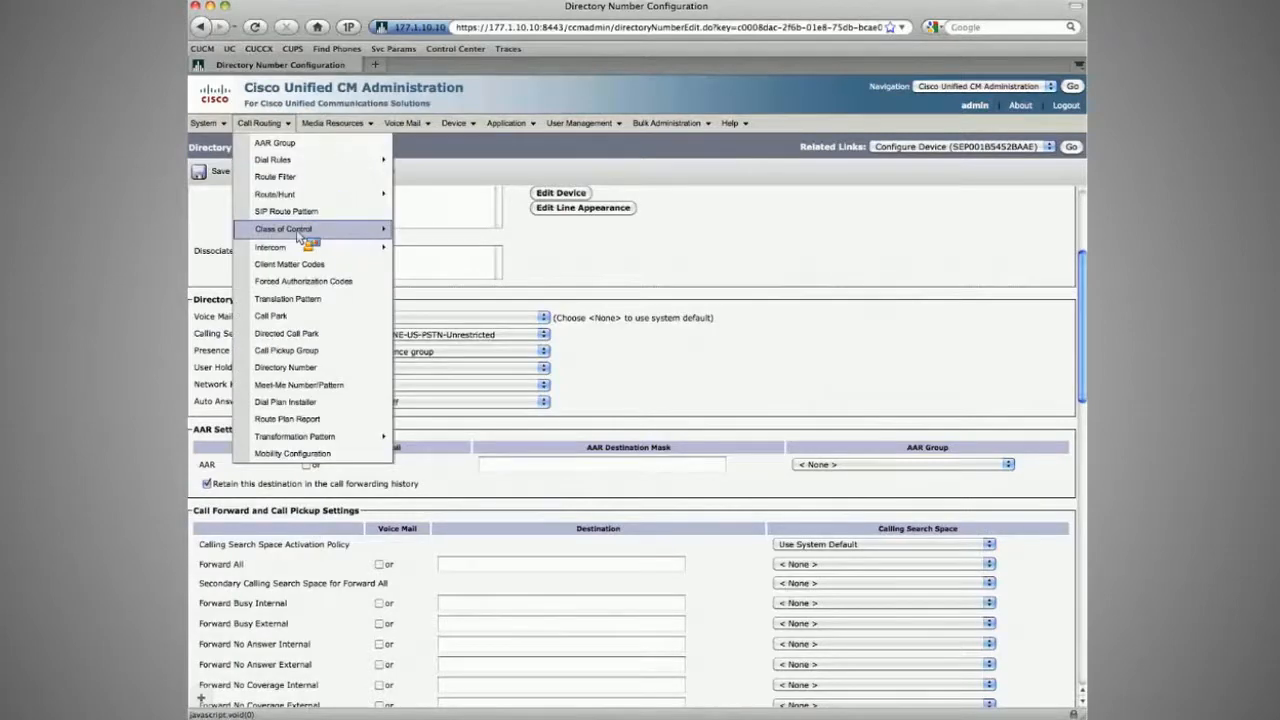
mouse_move(300, 232)
click(420, 300)
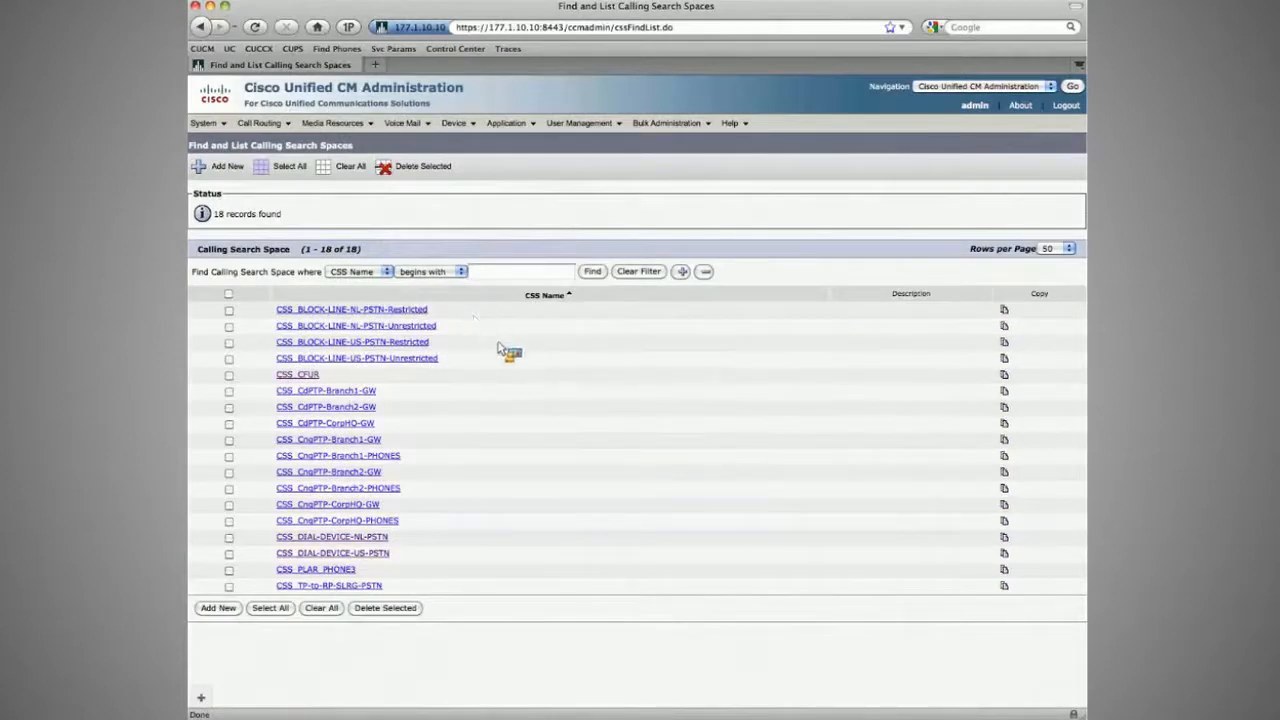
click(227, 167)
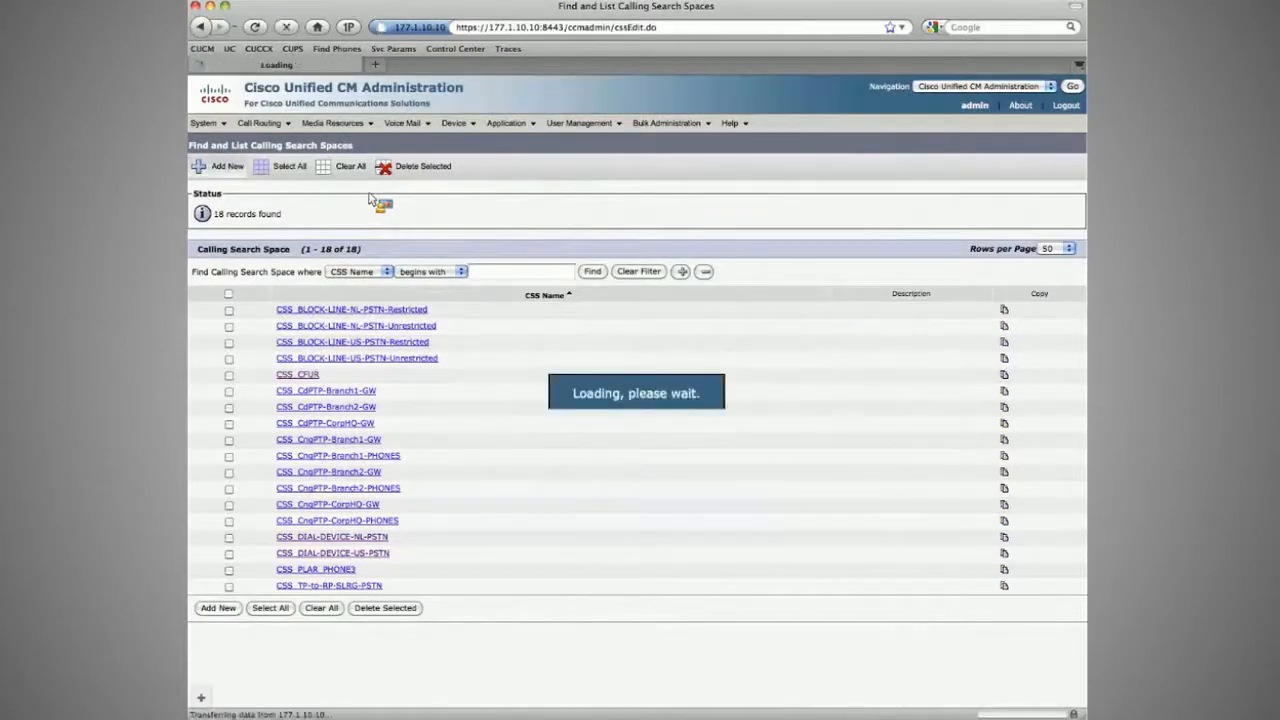
text(CSS_)
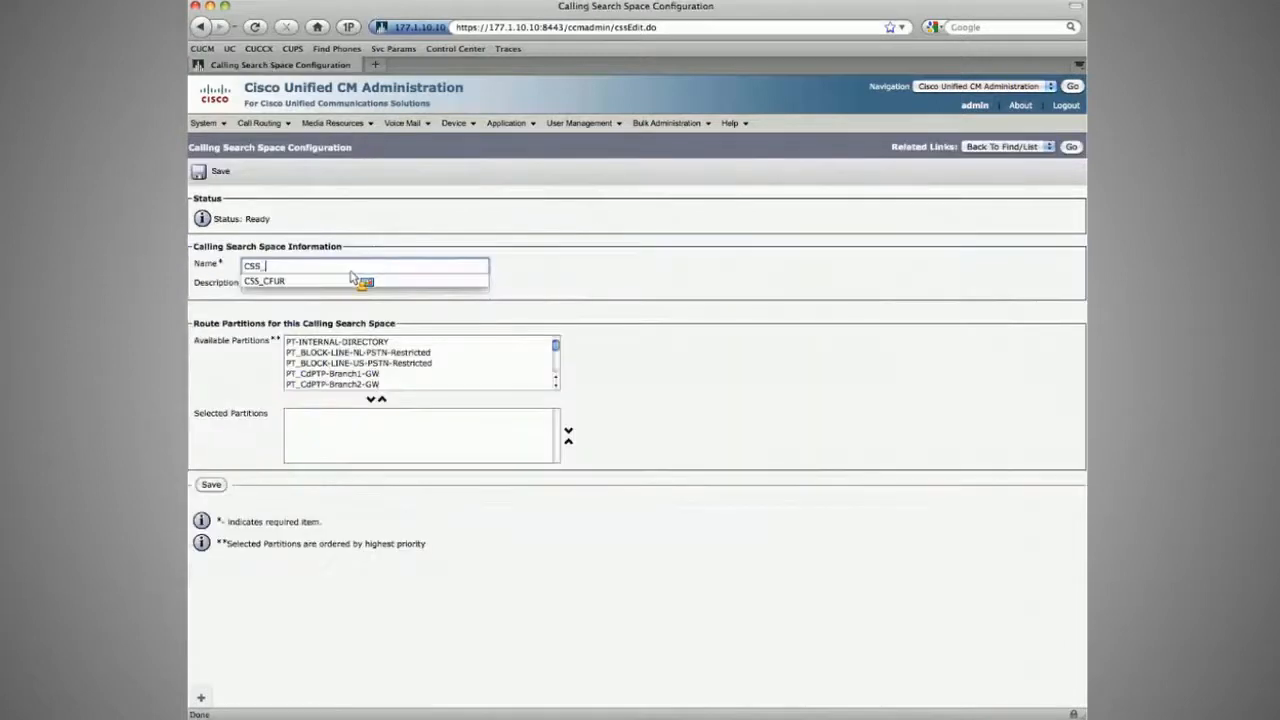
text(AAR_Glo)
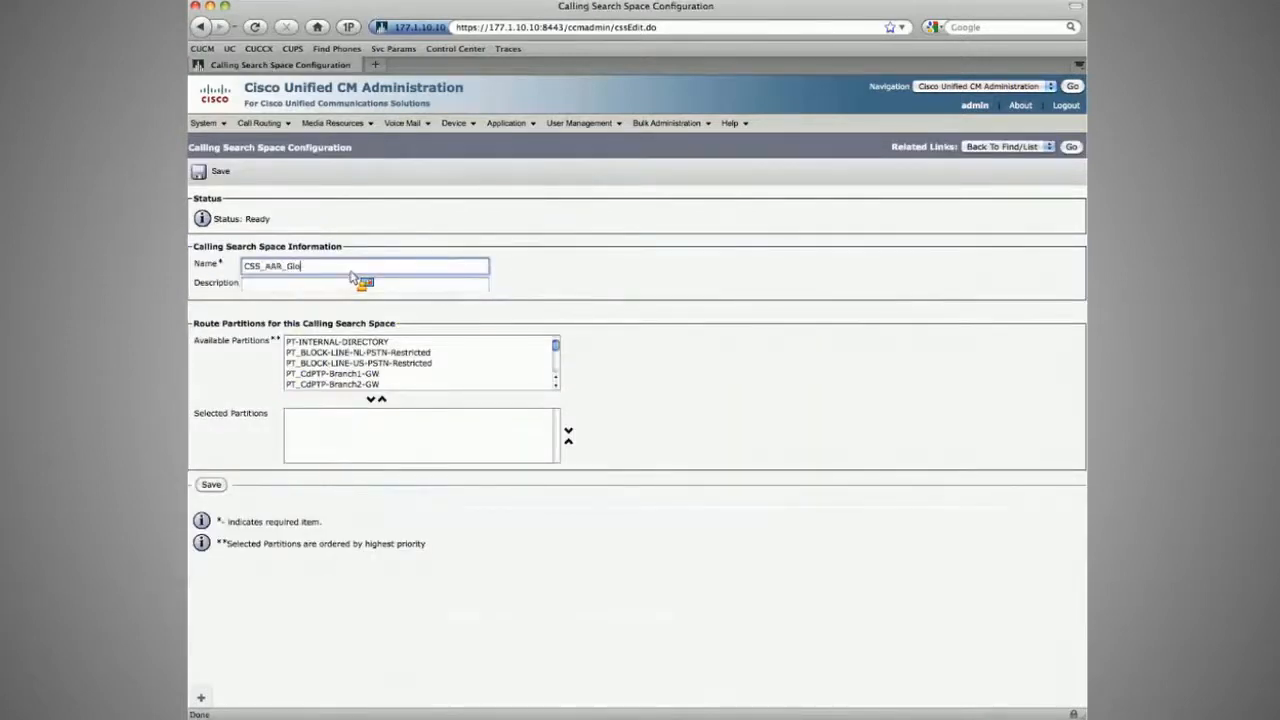
text(bal)
key(Tab)
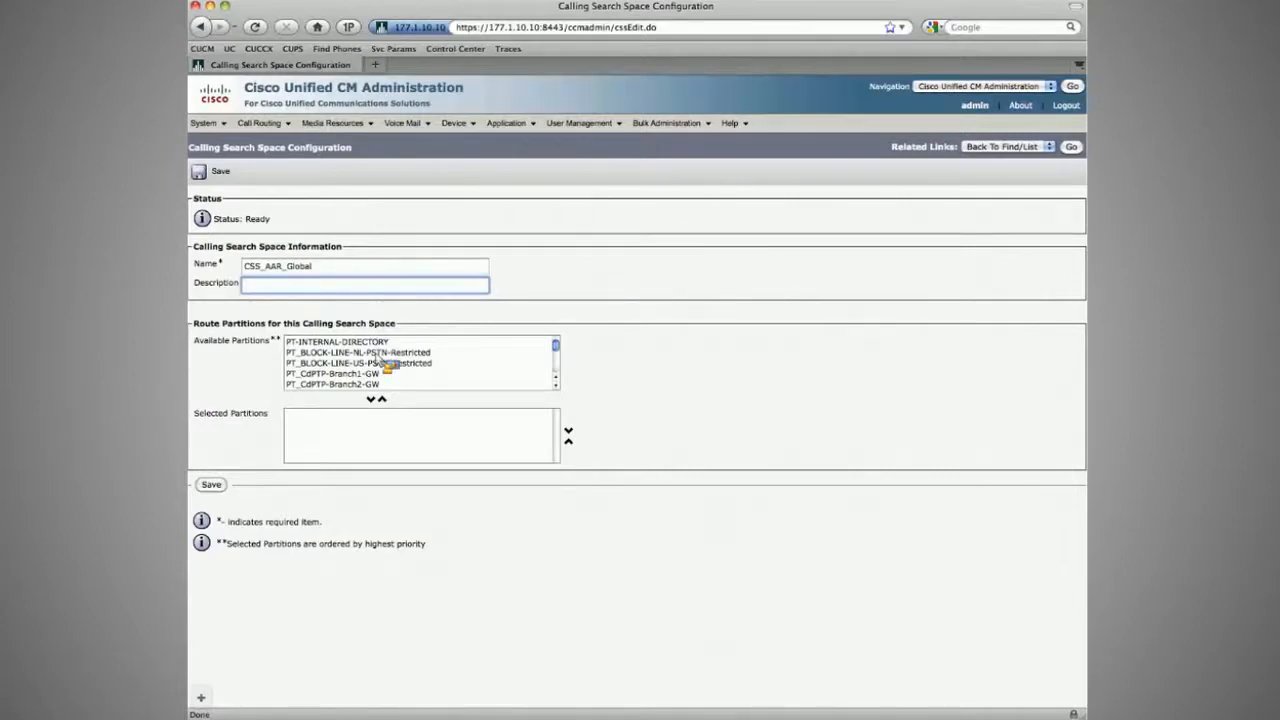
Step: Add the PT_INTERNAL-DNs partition to CSS_AAR_Global and save the calling search space
scroll(383, 357, down, 2)
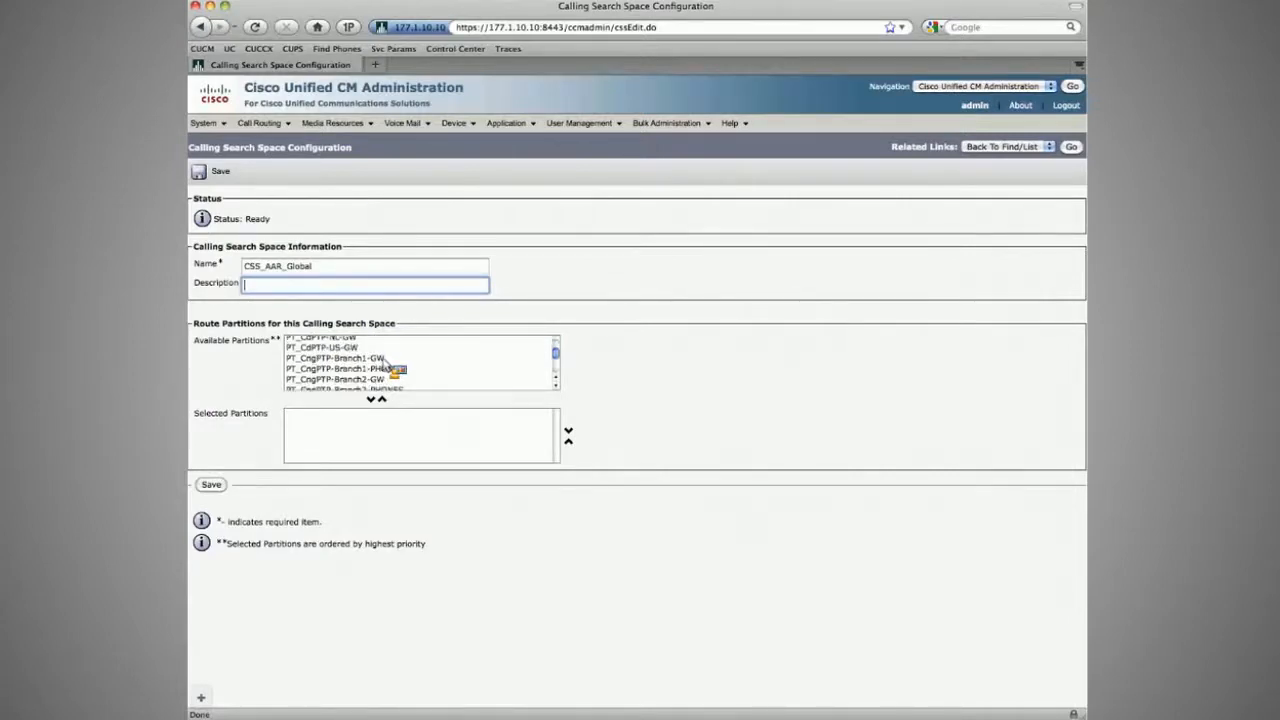
scroll(383, 360, down, 3)
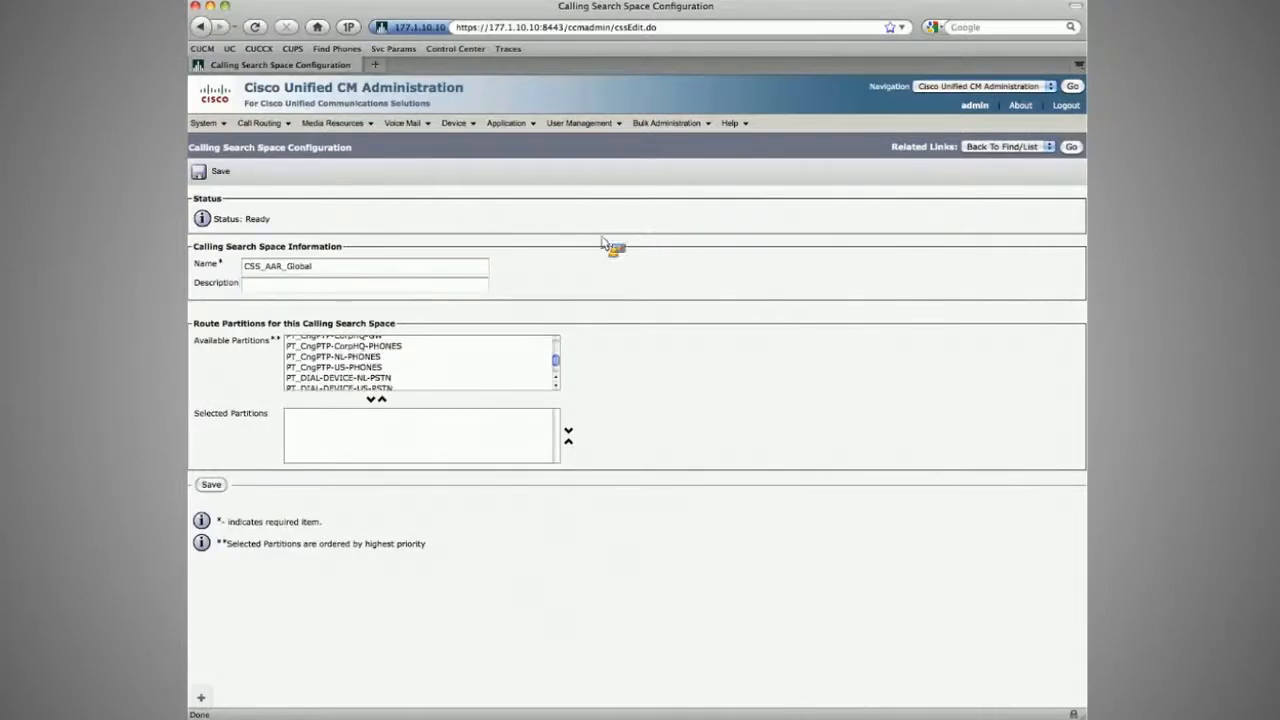
scroll(420, 372, down, 2)
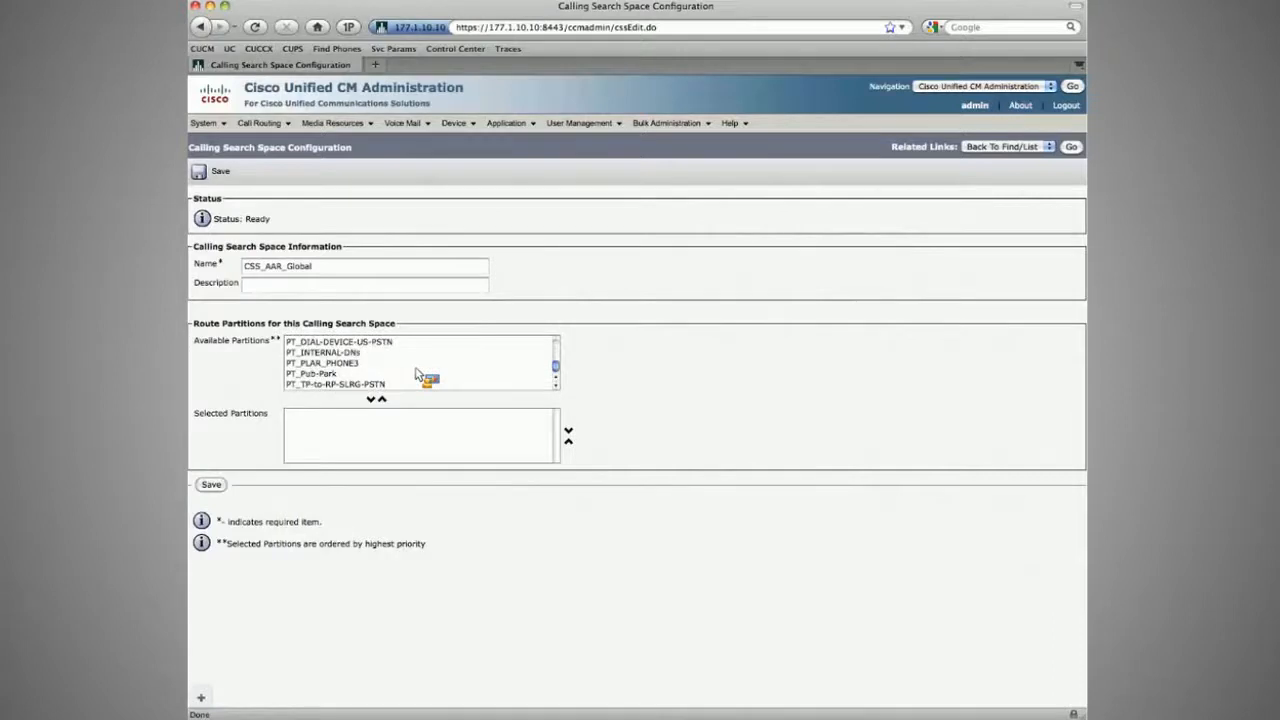
double_click(360, 353)
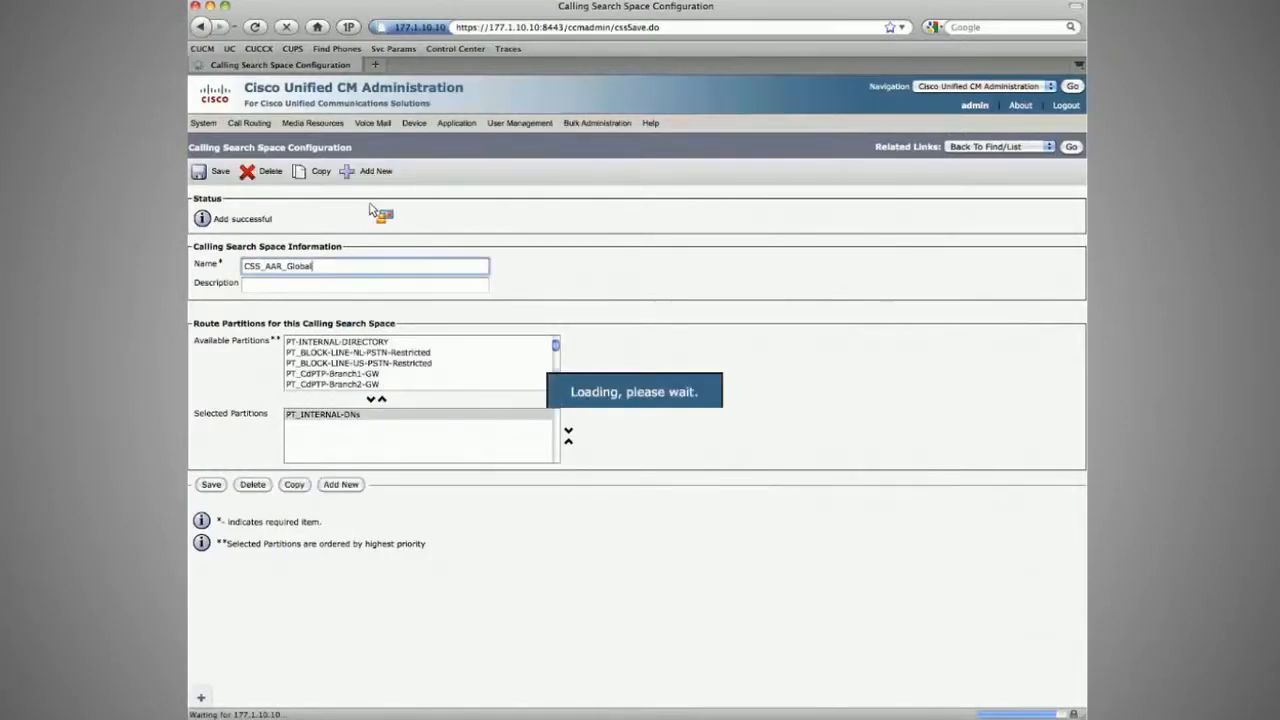
Step: Add the PT_DIAL-DEVICE-NL-PSTN and PT_DIAL-DEVICE-US-PSTN partitions to CSS_AAR_Global and save it
double_click(247, 265)
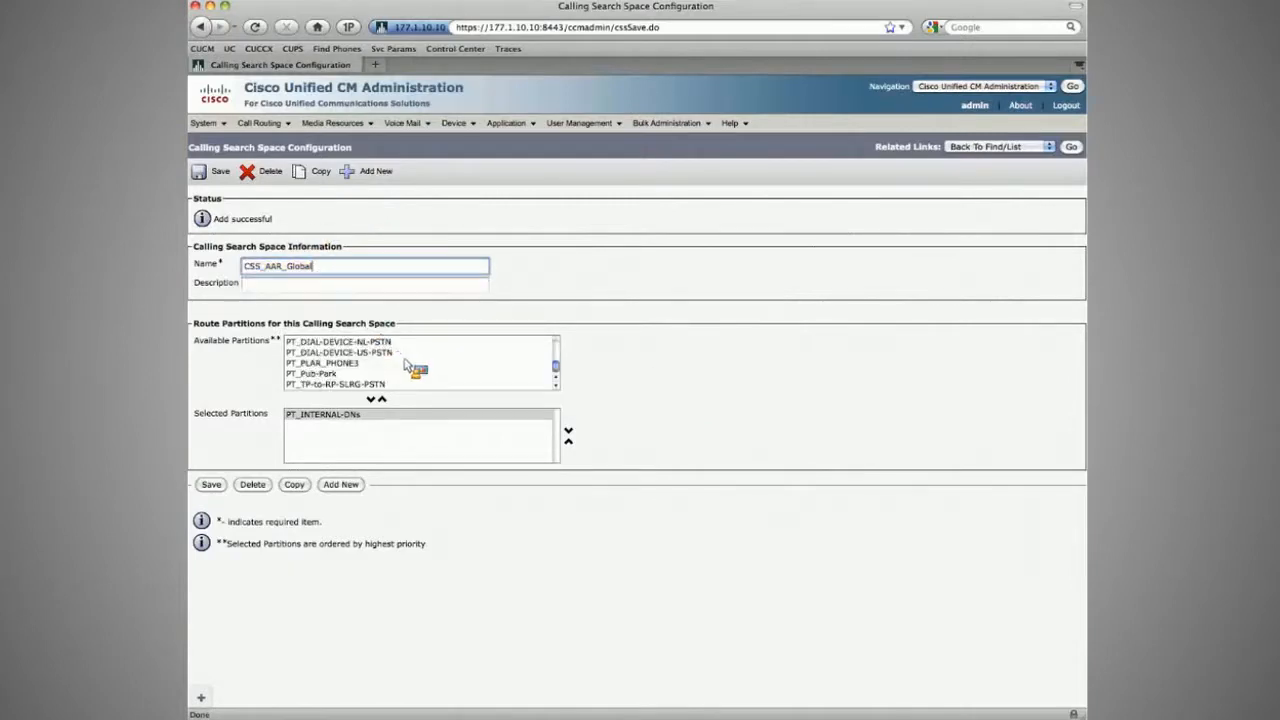
drag(384, 353, 376, 343)
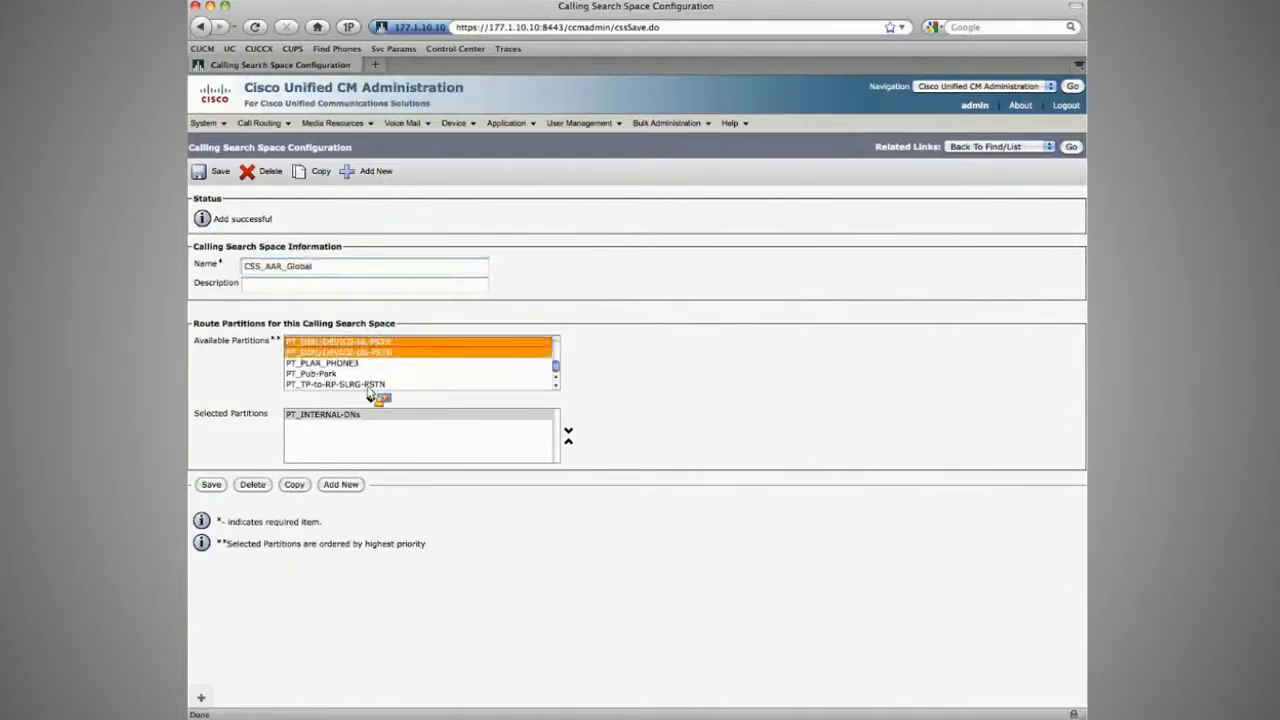
click(370, 398)
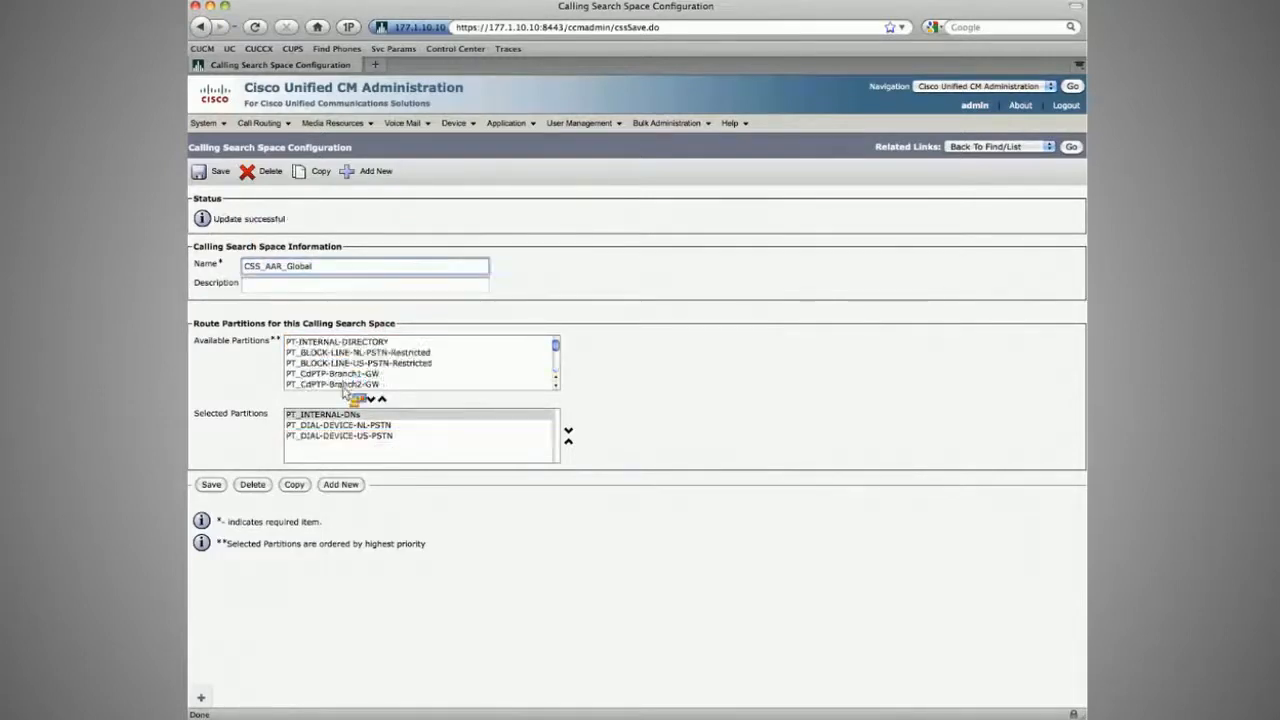
click(342, 425)
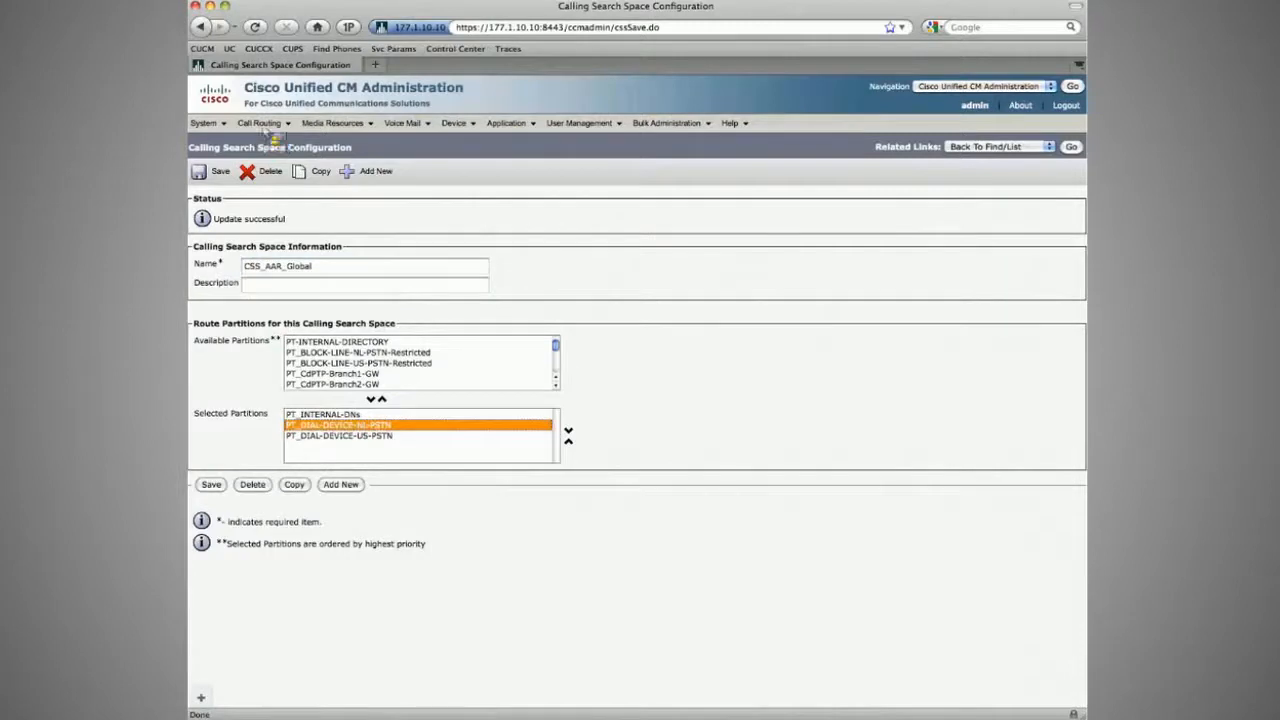
Step: Open the translation patterns in a separate browser tab and list all of them by clearing the pattern filter
mouse_move(265, 128)
super+click(288, 297)
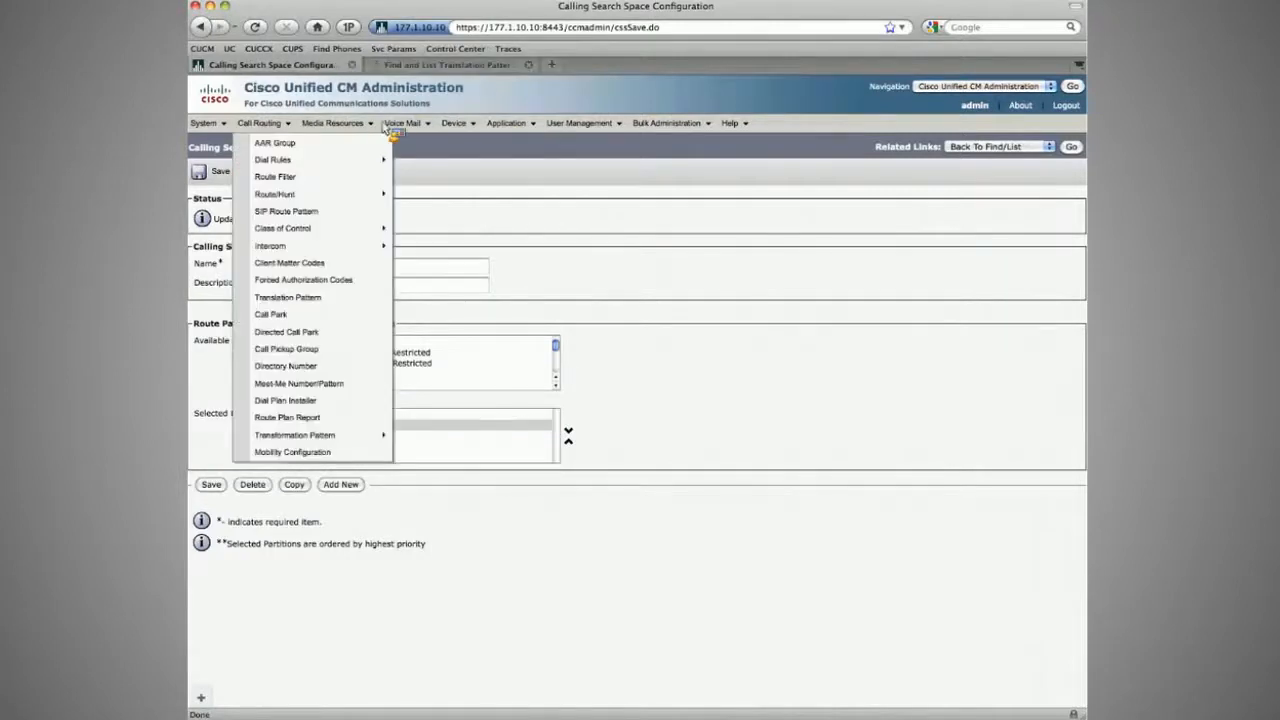
click(462, 65)
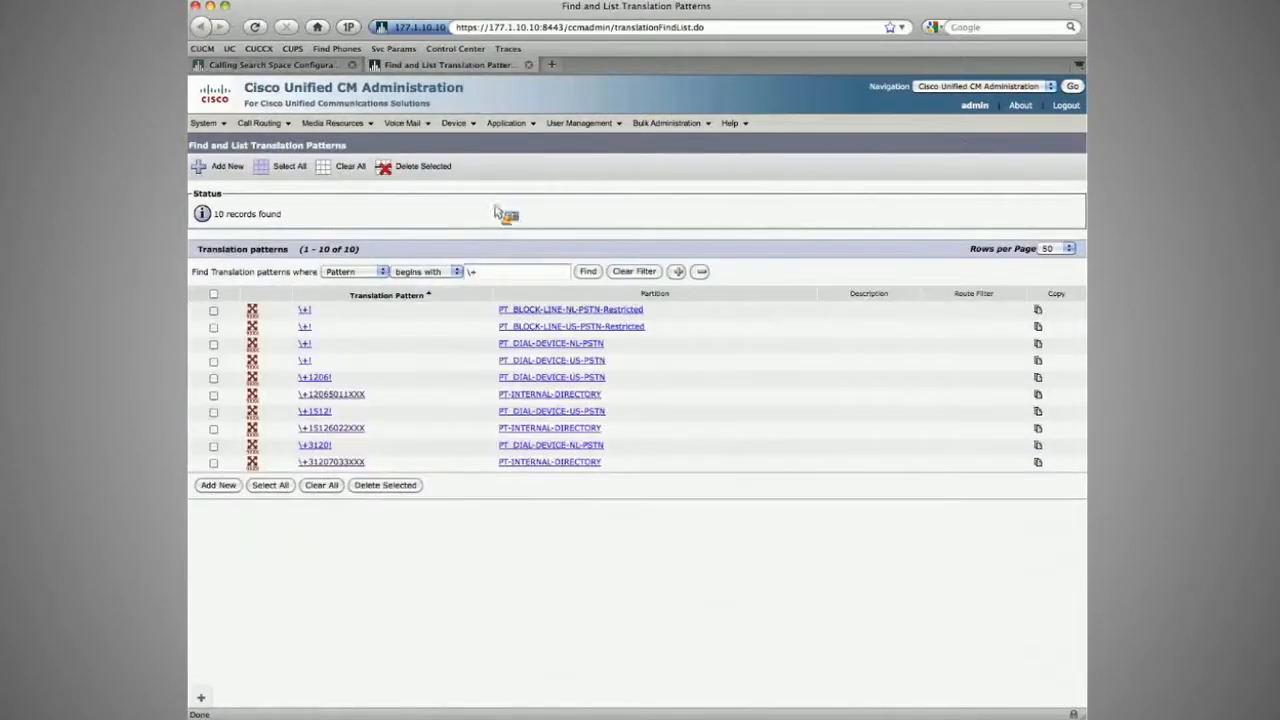
double_click(512, 271)
key(BackSpace)
key(Return)
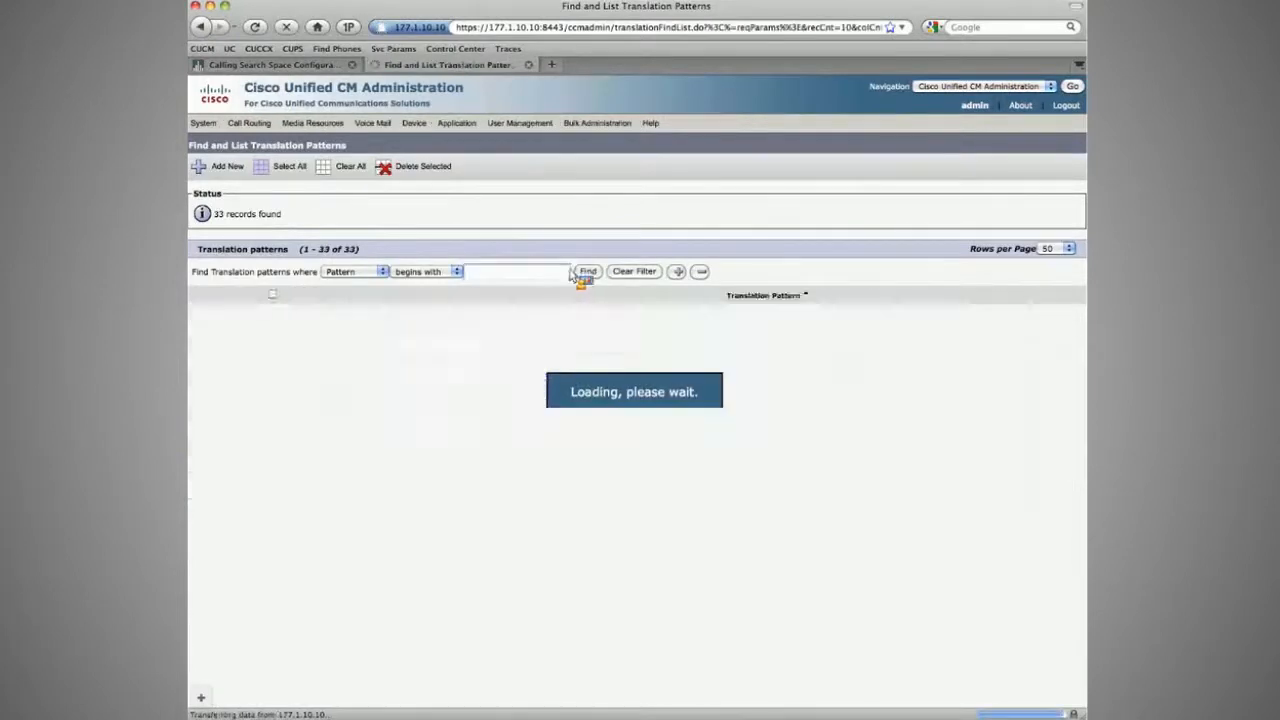
Step: Filter the translation patterns to those whose partition begins with PT_DIAL
click(370, 272)
click(370, 288)
click(558, 272)
text(PT_)
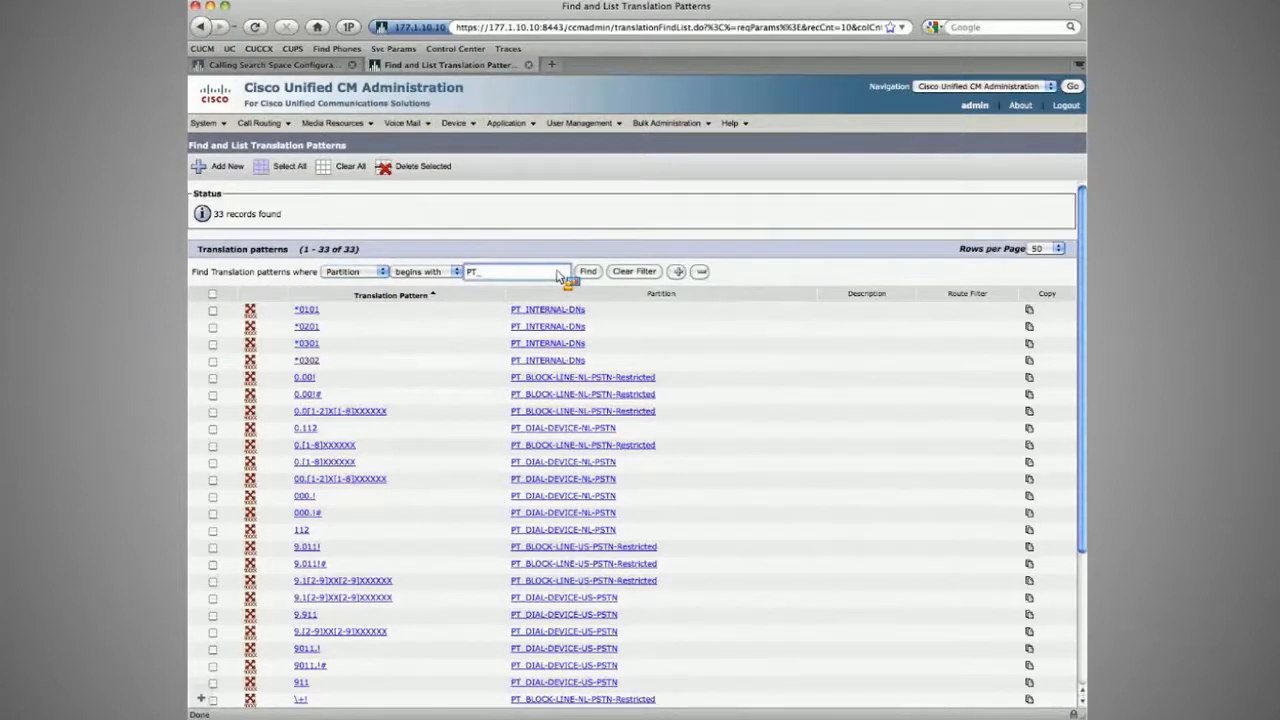
text(DIAL)
key(Return)
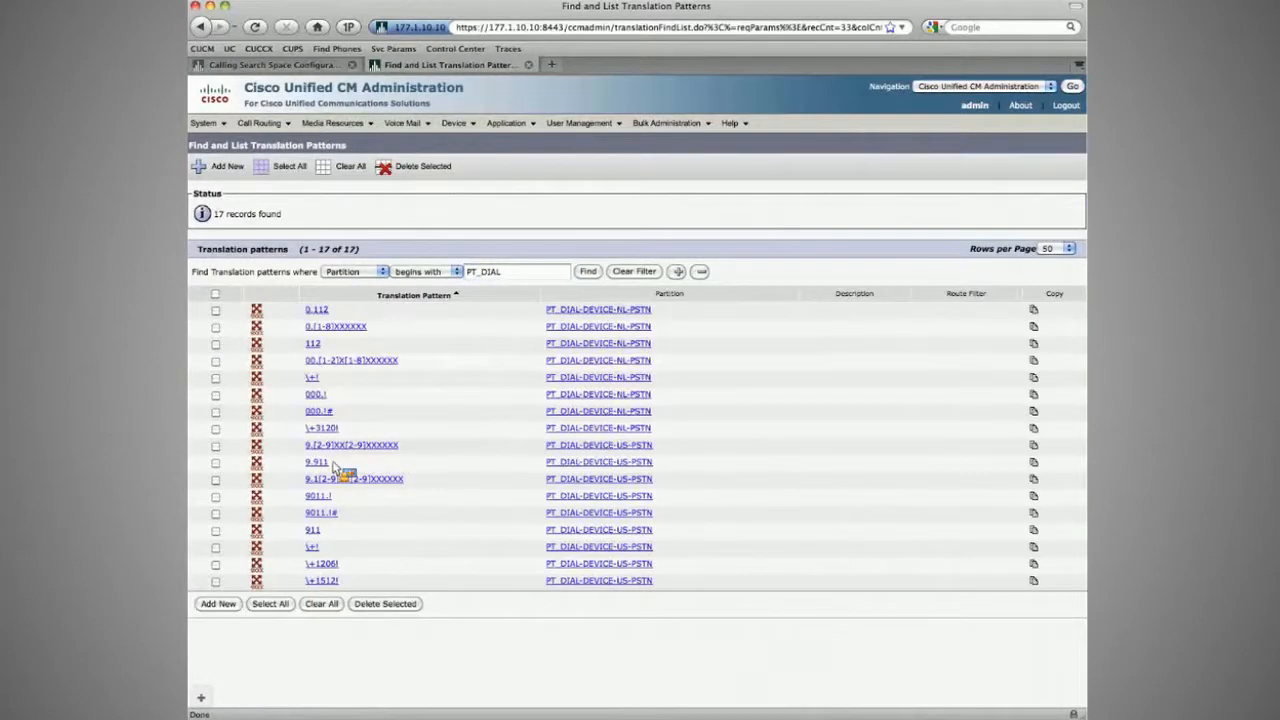
Step: Examine the \+ translation patterns in the NL and US PSTN dial partitions, and close the translation patterns tab
drag(333, 466, 391, 537)
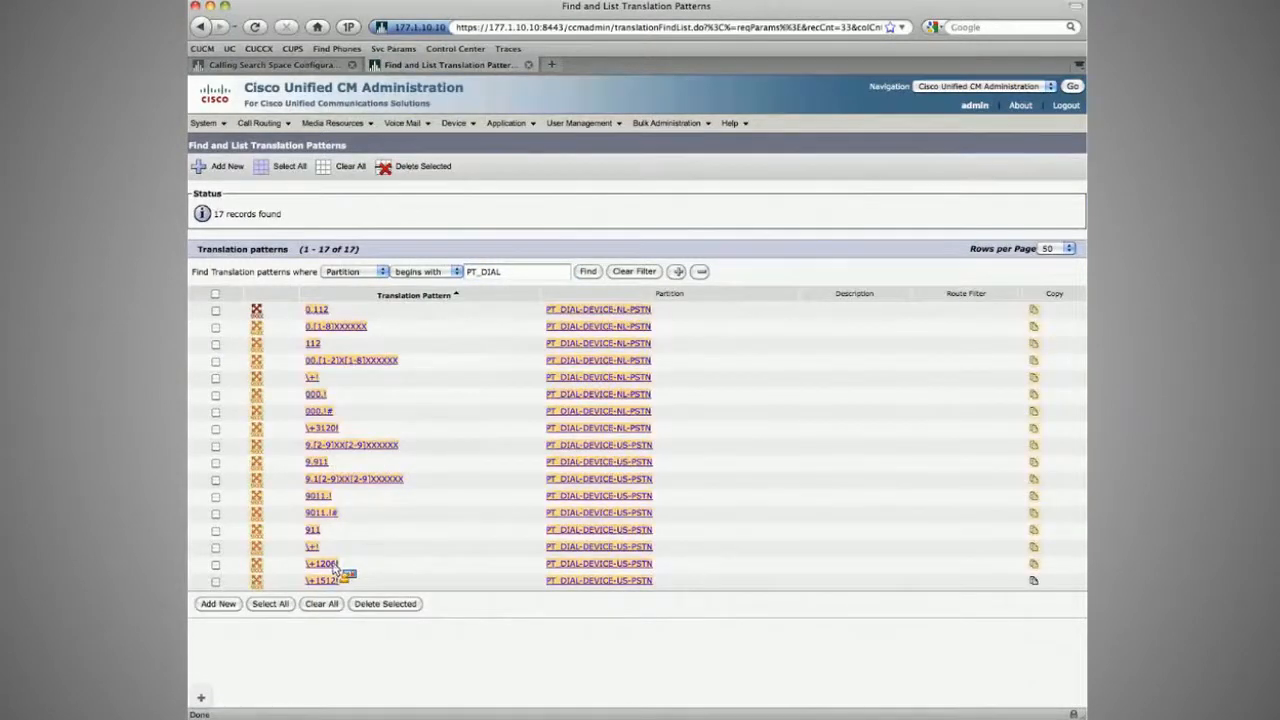
drag(303, 547, 360, 587)
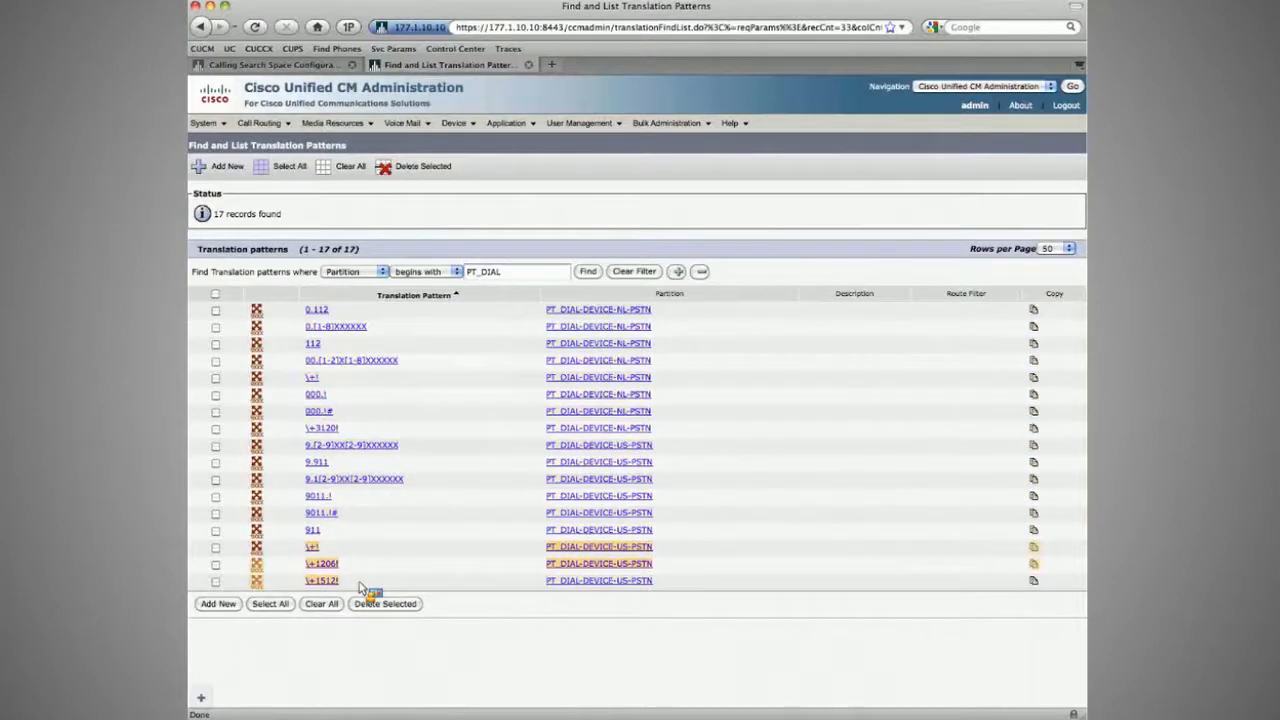
drag(304, 378, 655, 381)
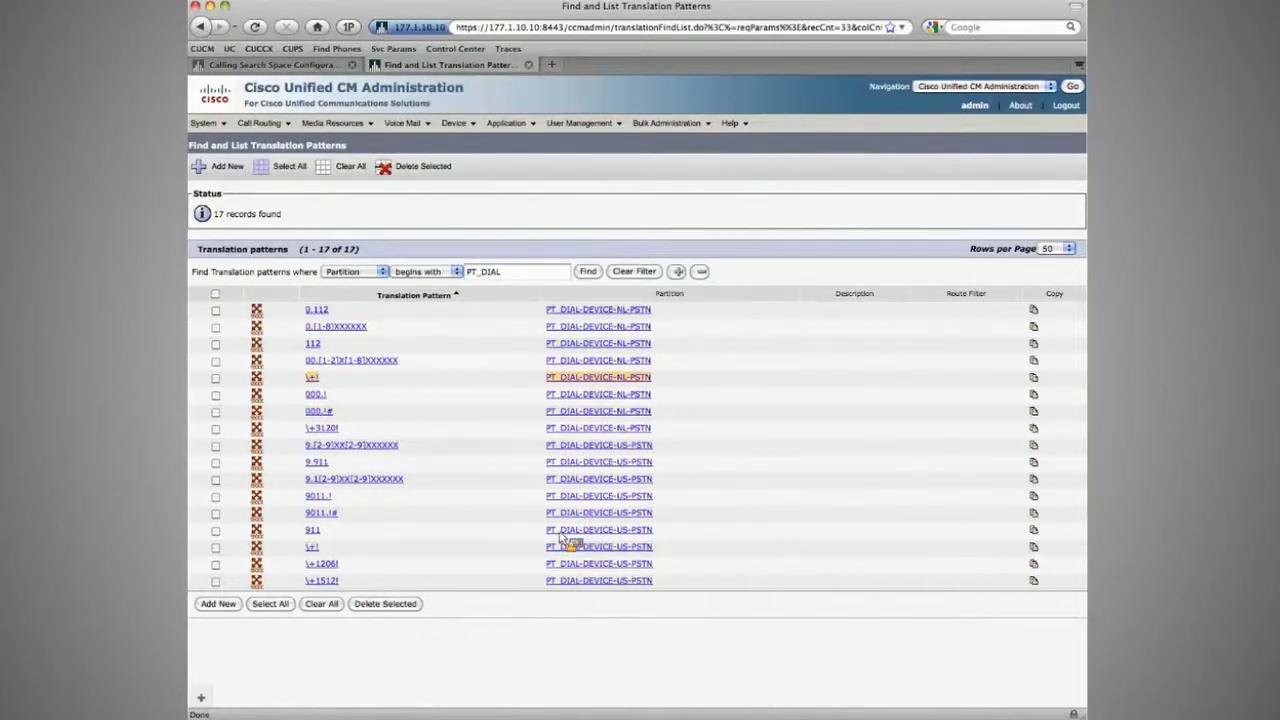
drag(543, 547, 728, 547)
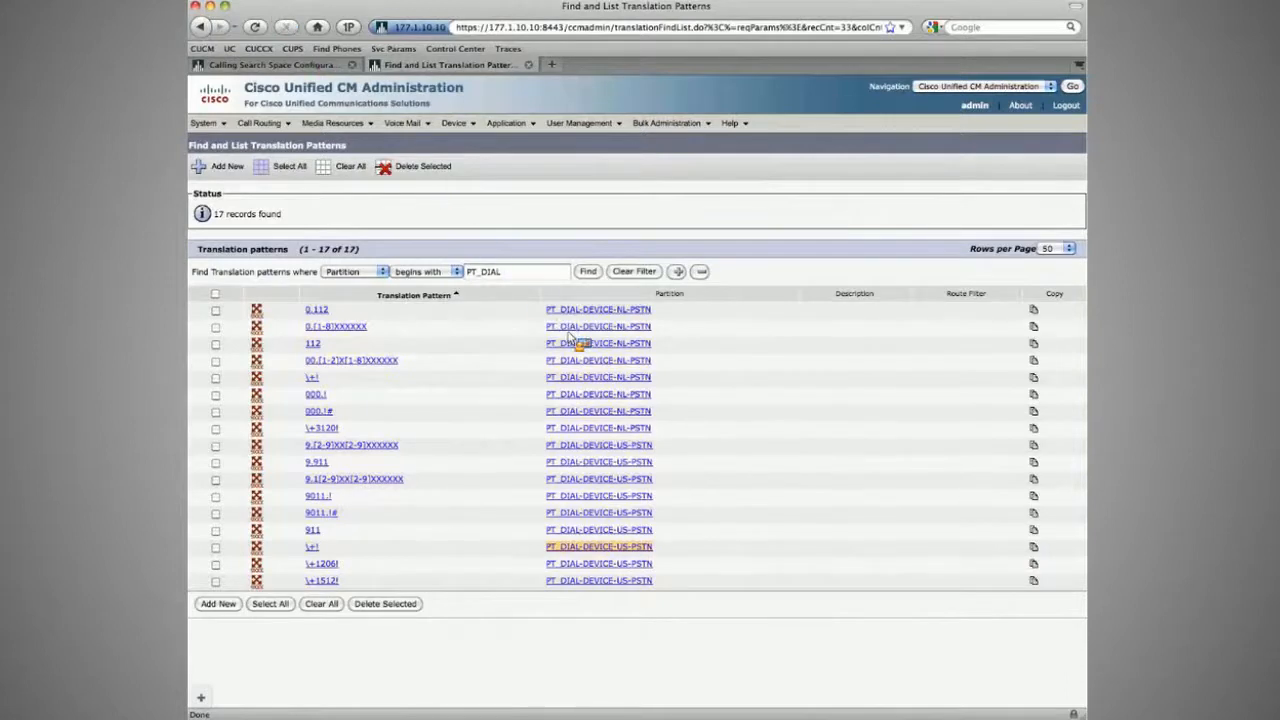
key(super+w)
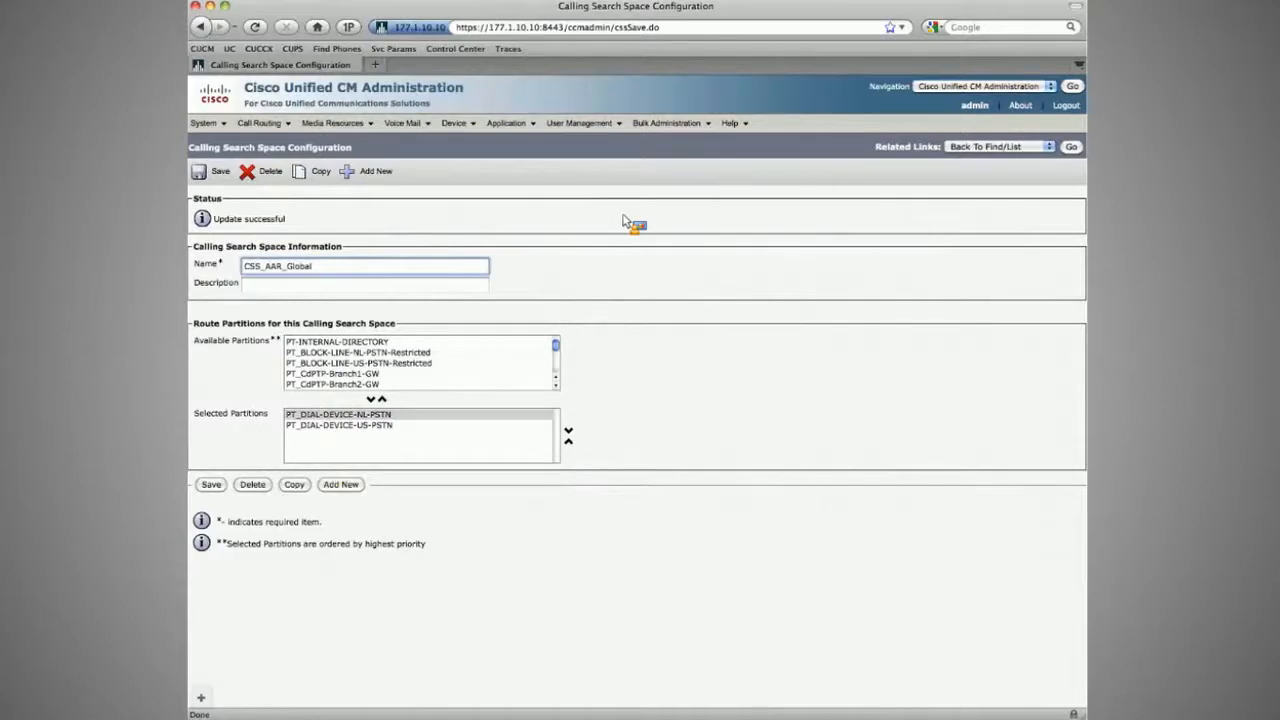
Step: Start a bulk phone update, list every phone without a filter, and continue to the update settings
mouse_move(731, 122)
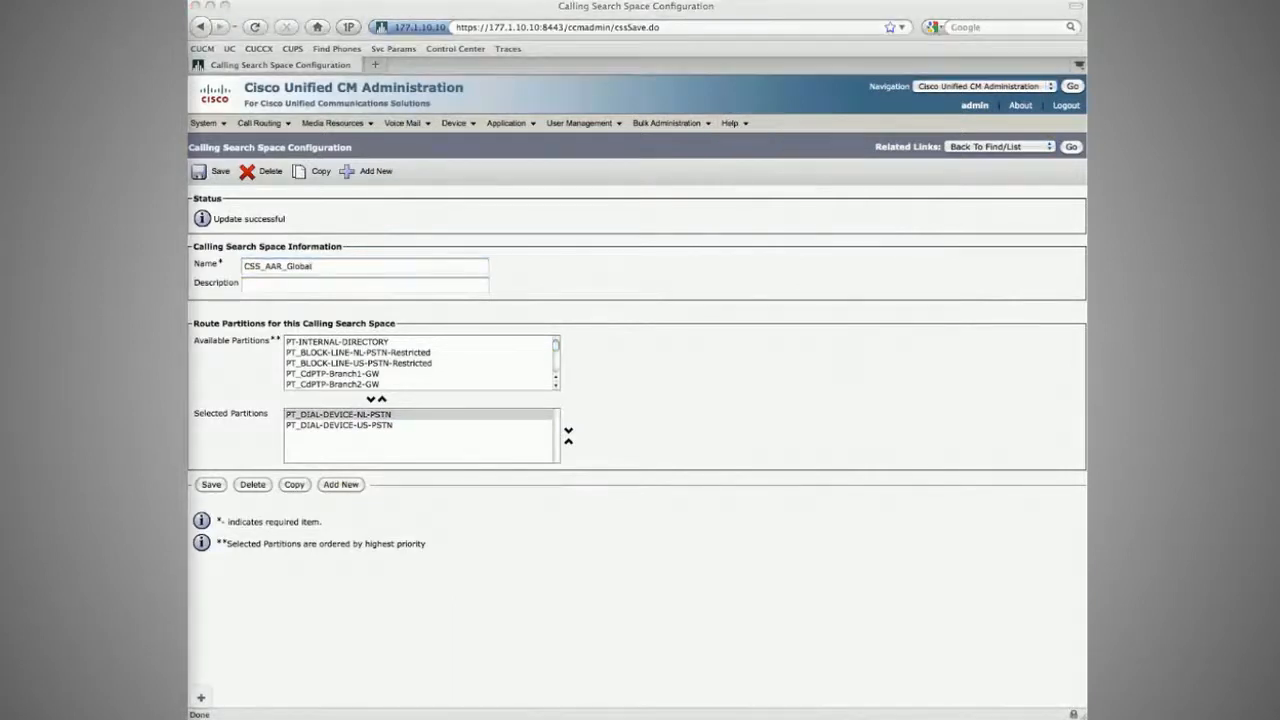
click(551, 171)
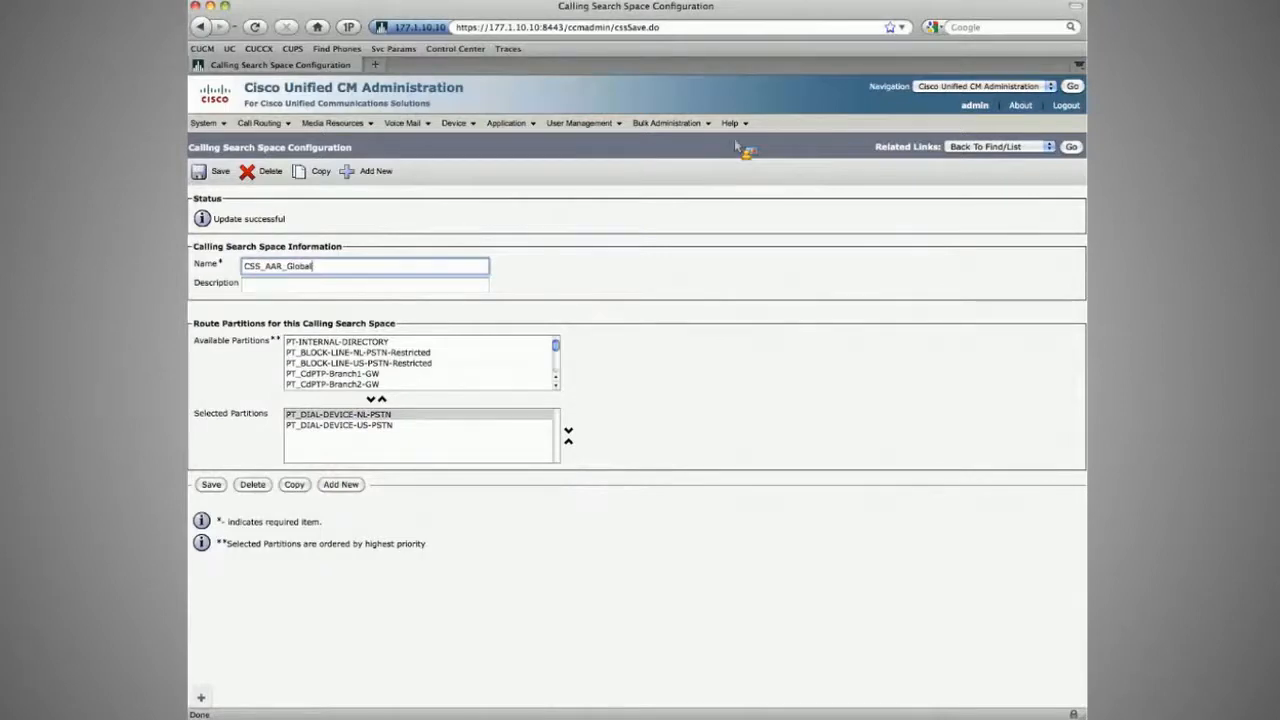
click(665, 123)
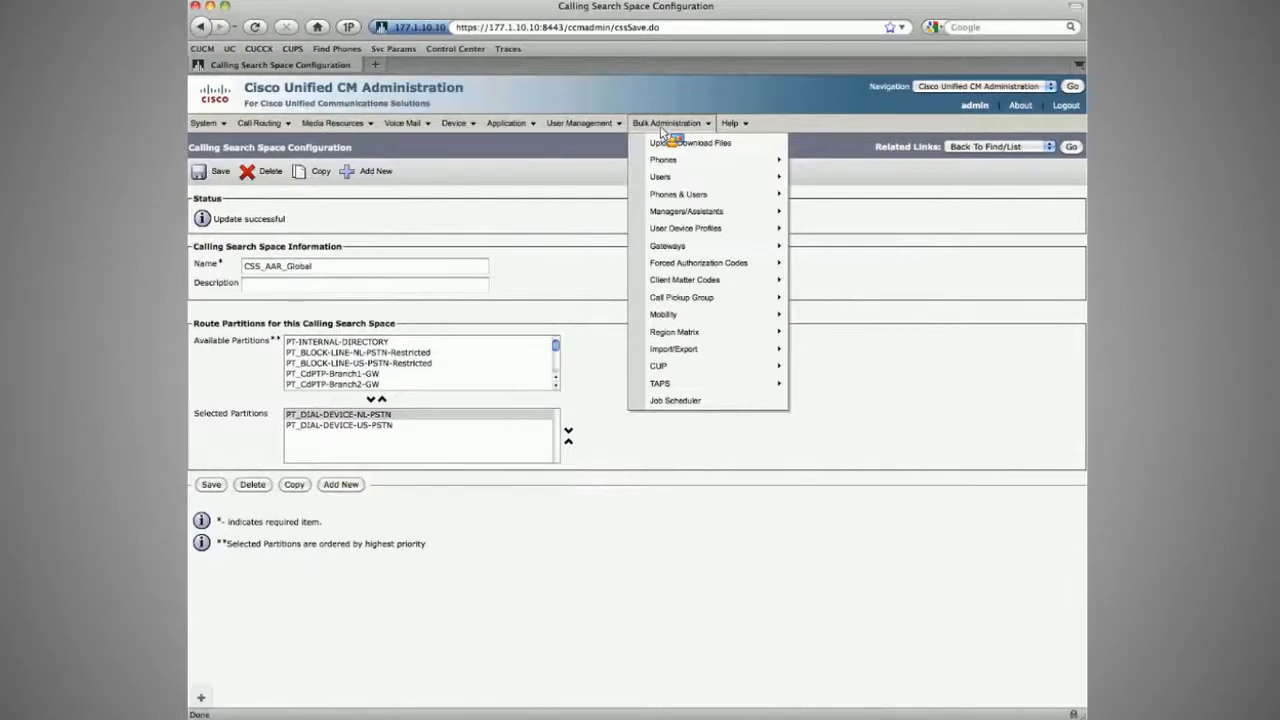
mouse_move(665, 160)
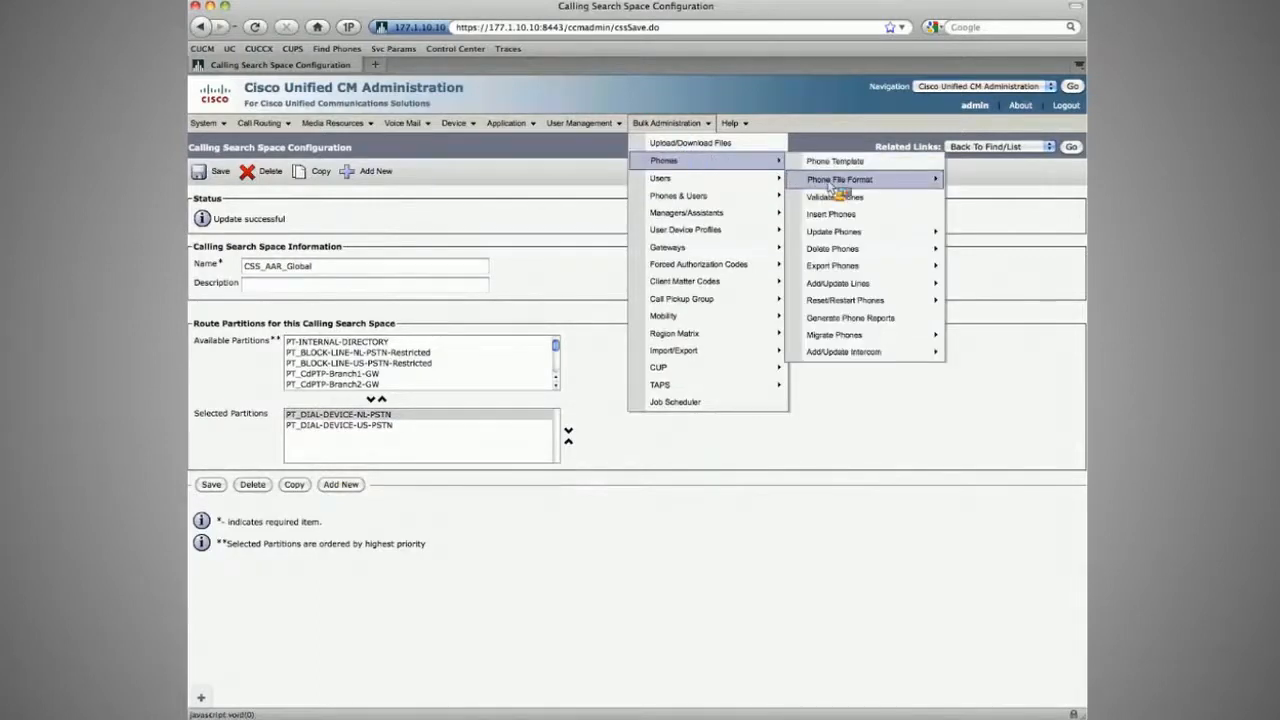
click(755, 237)
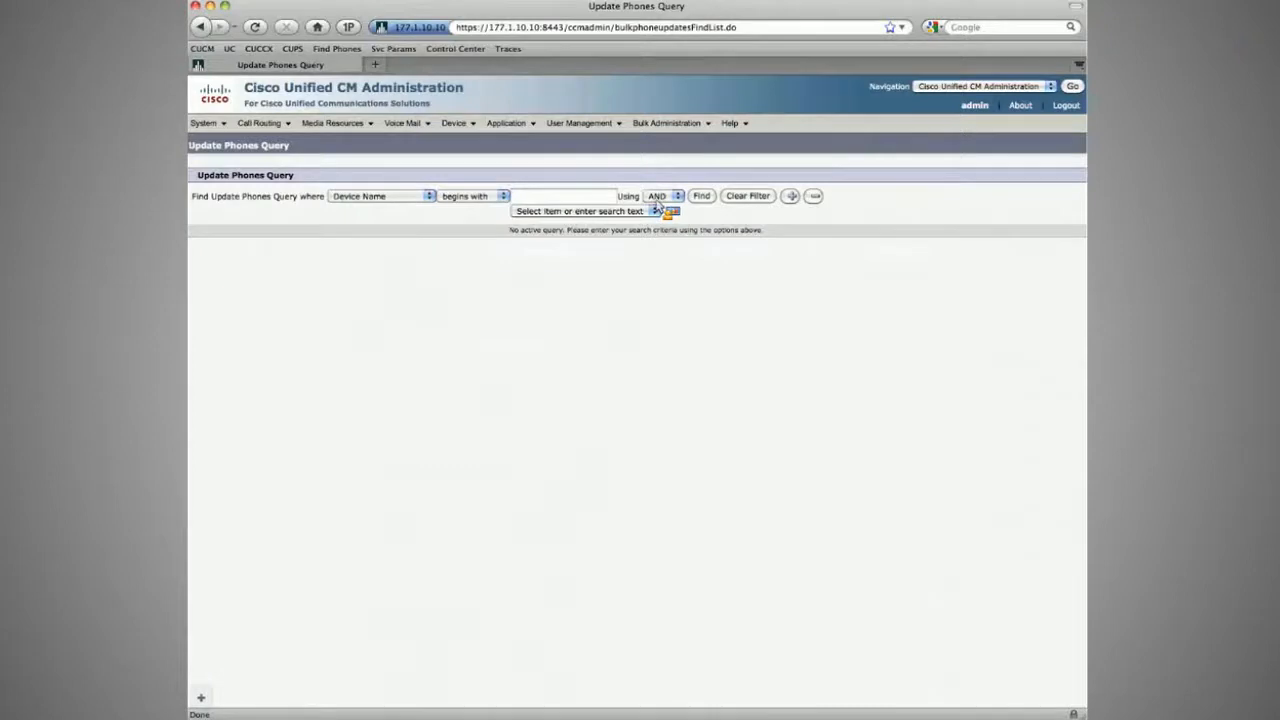
click(692, 197)
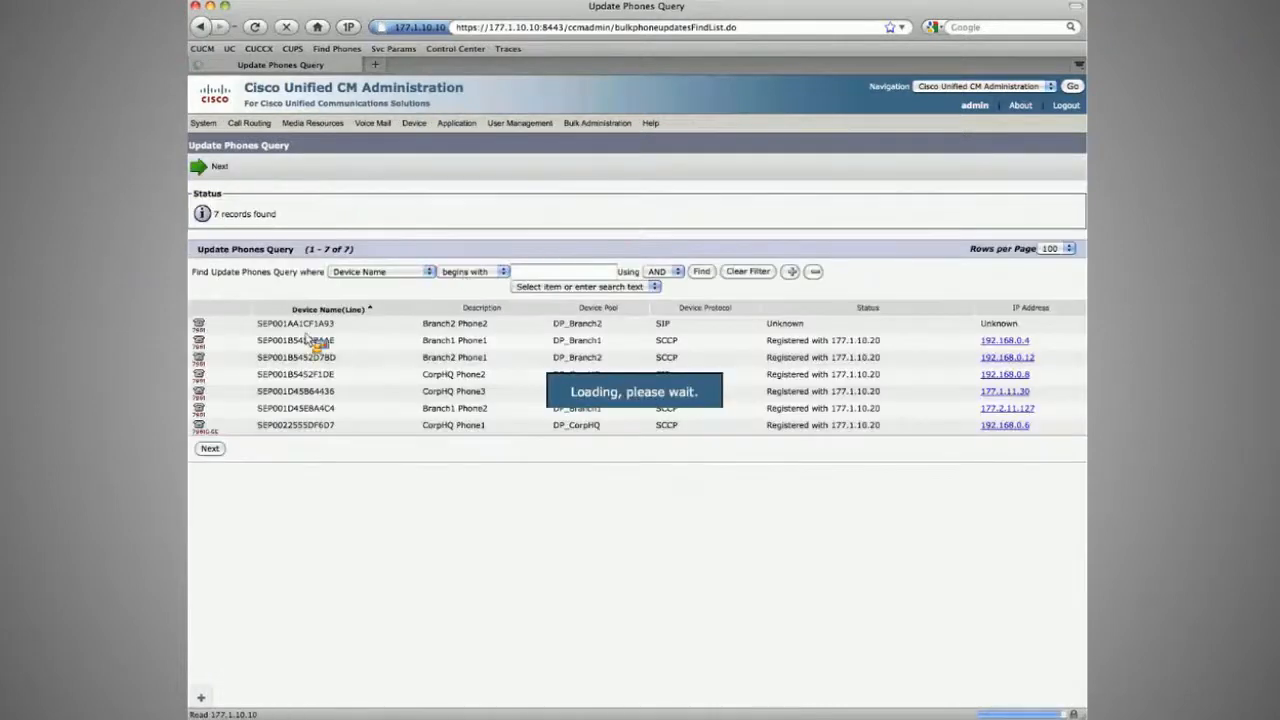
click(210, 449)
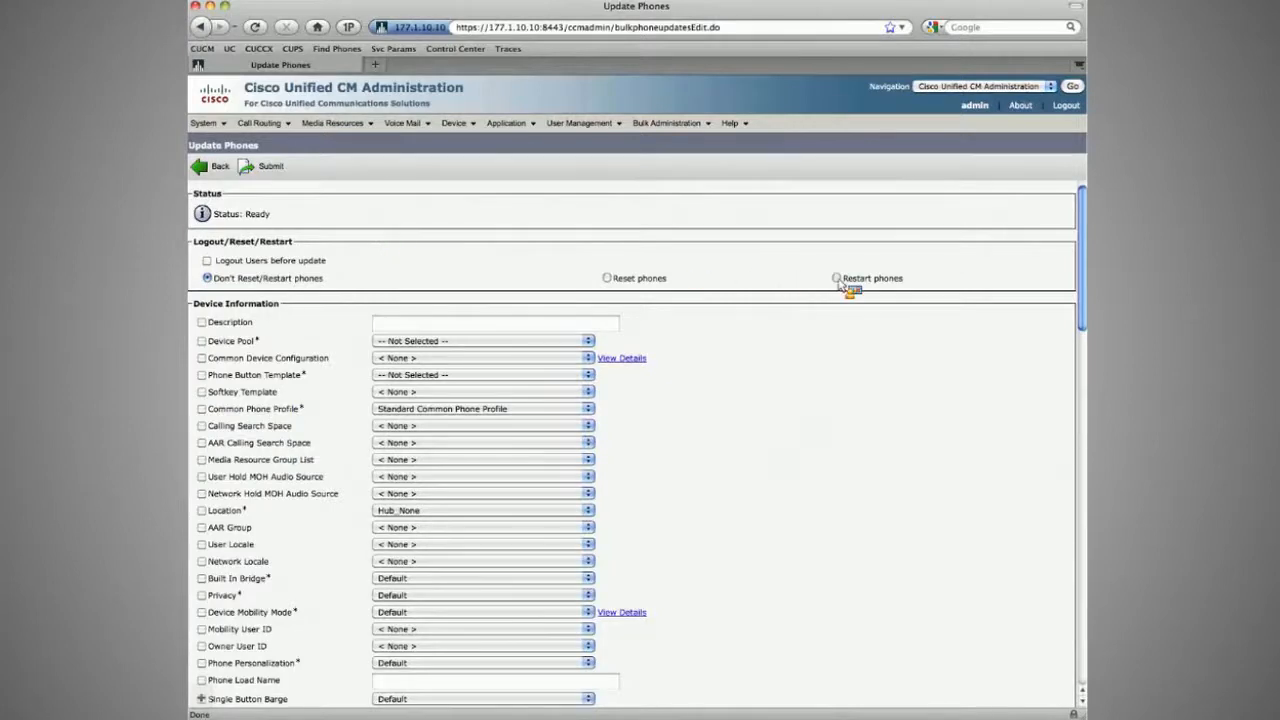
Step: Set the phones' AAR Calling Search Space to CSS_AAR_Global and their AAR Group to AAR_Global in the bulk update
scroll(280, 368, down, 1)
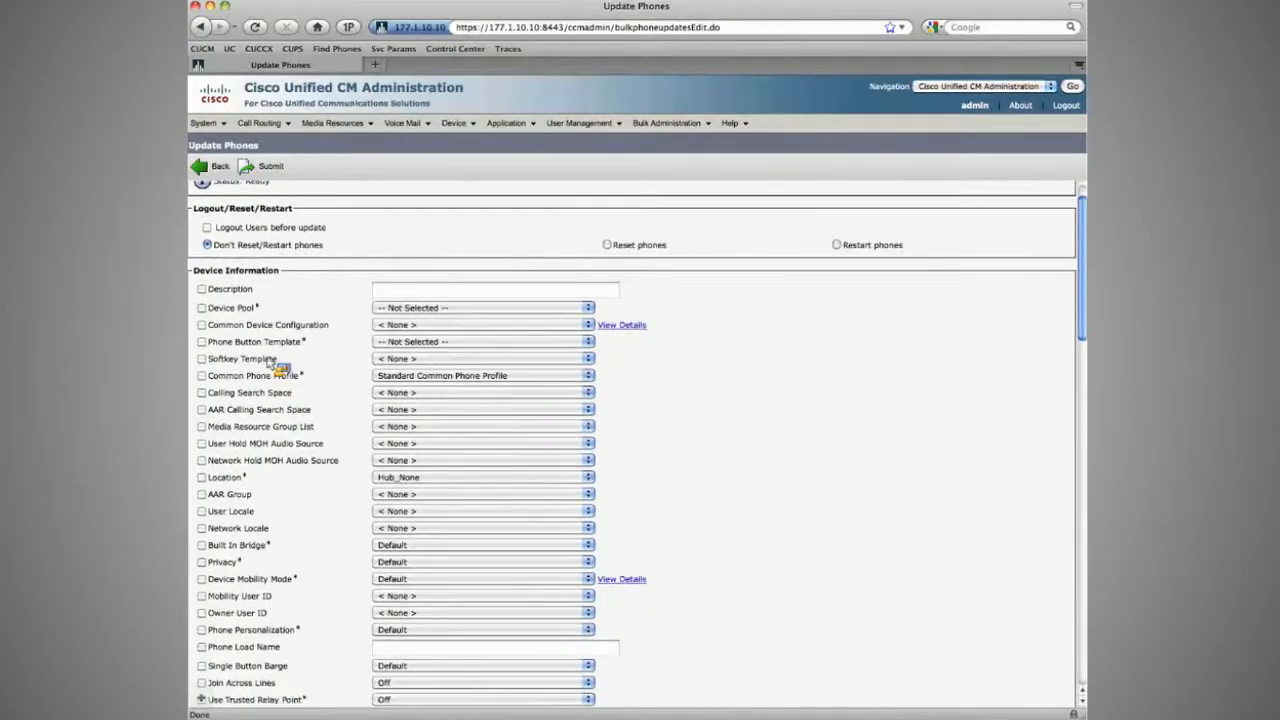
click(202, 410)
click(385, 410)
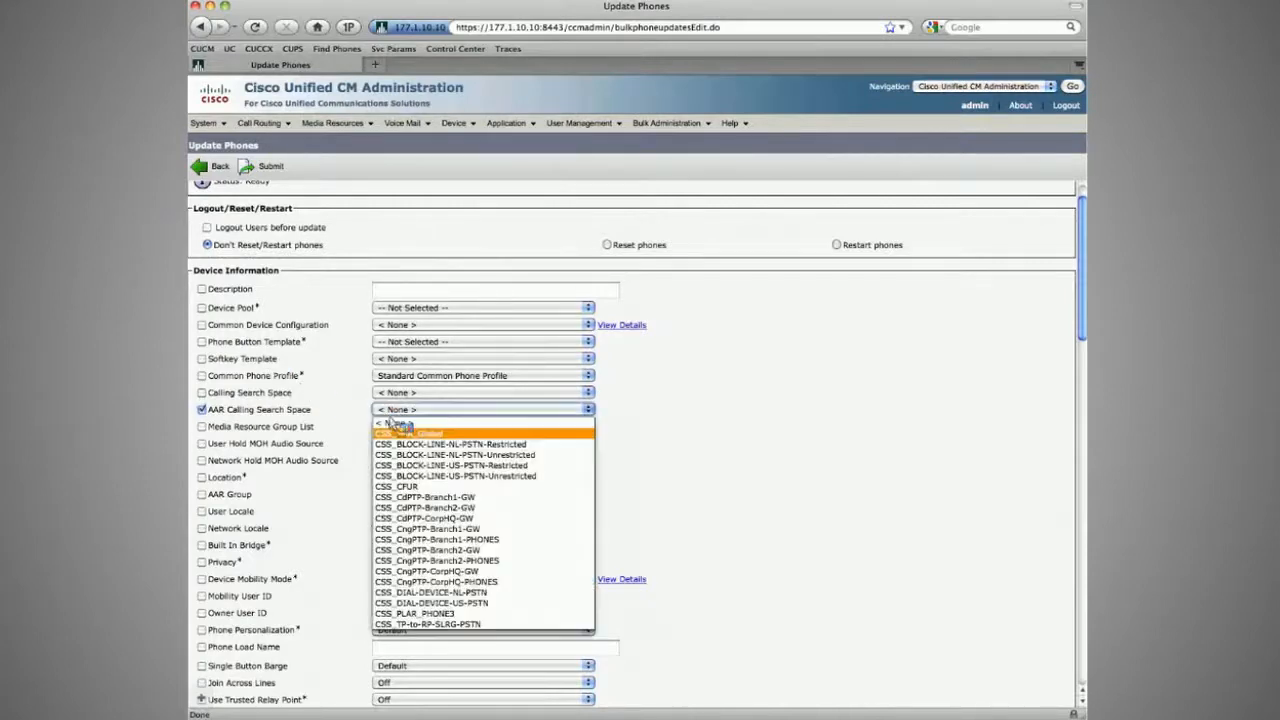
click(408, 435)
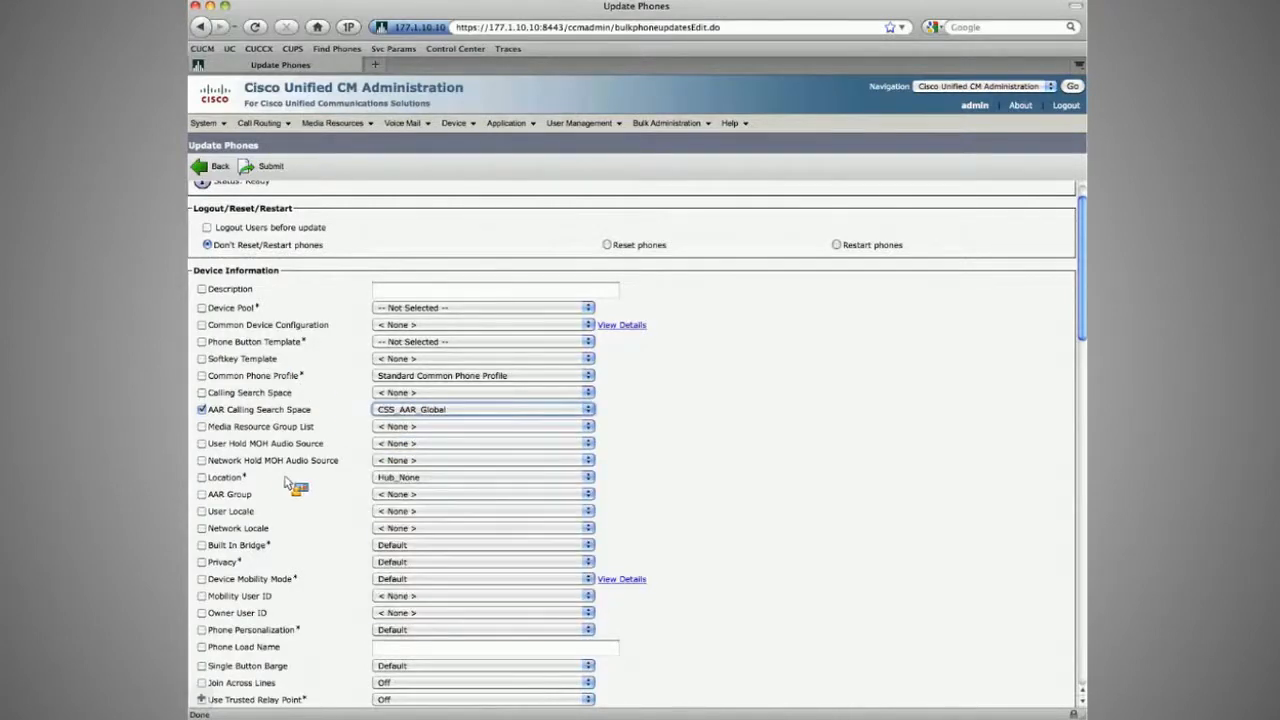
click(202, 494)
click(385, 494)
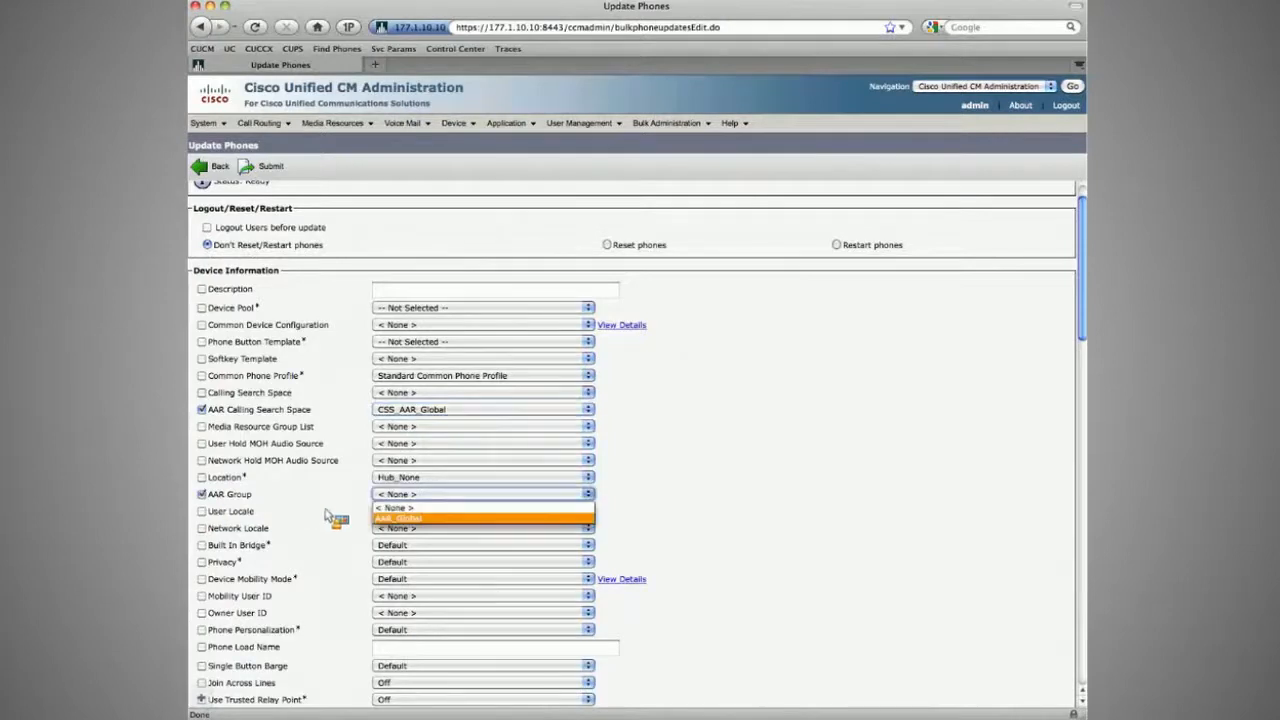
click(405, 519)
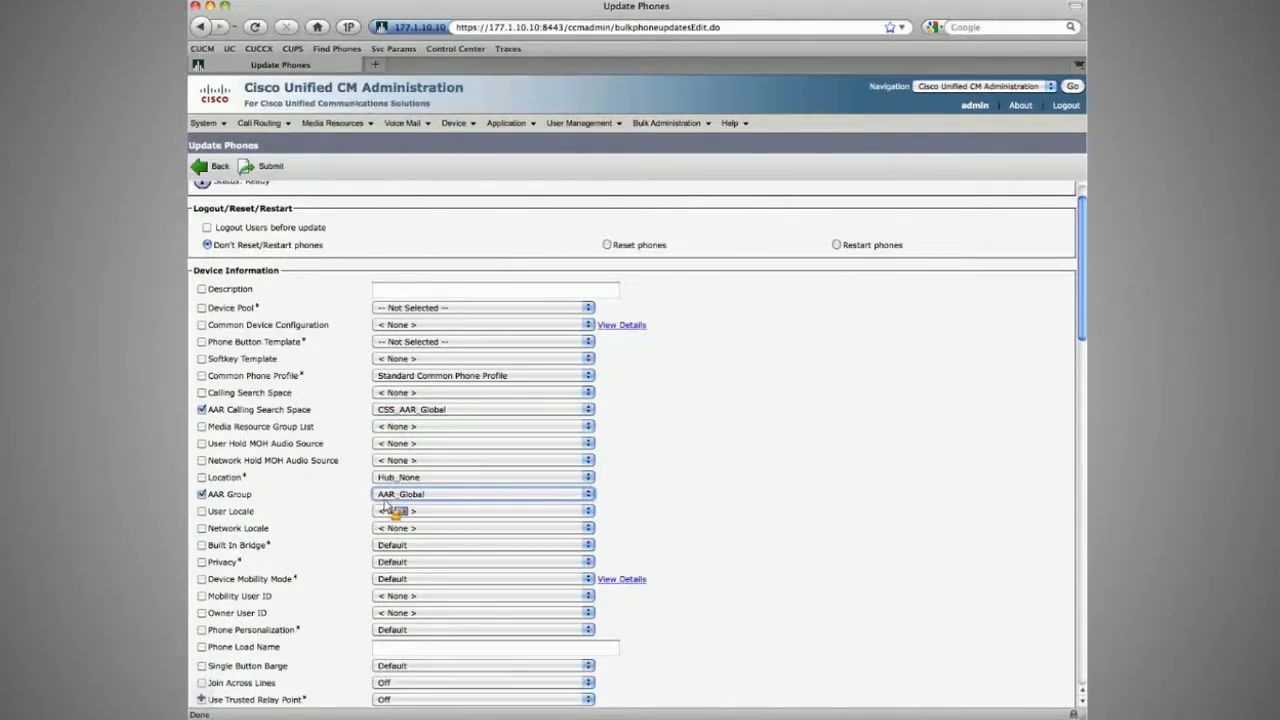
Step: Submit the phone update to run immediately with job description "Update Phones - AAR" and check that job's results
scroll(392, 511, down, 2)
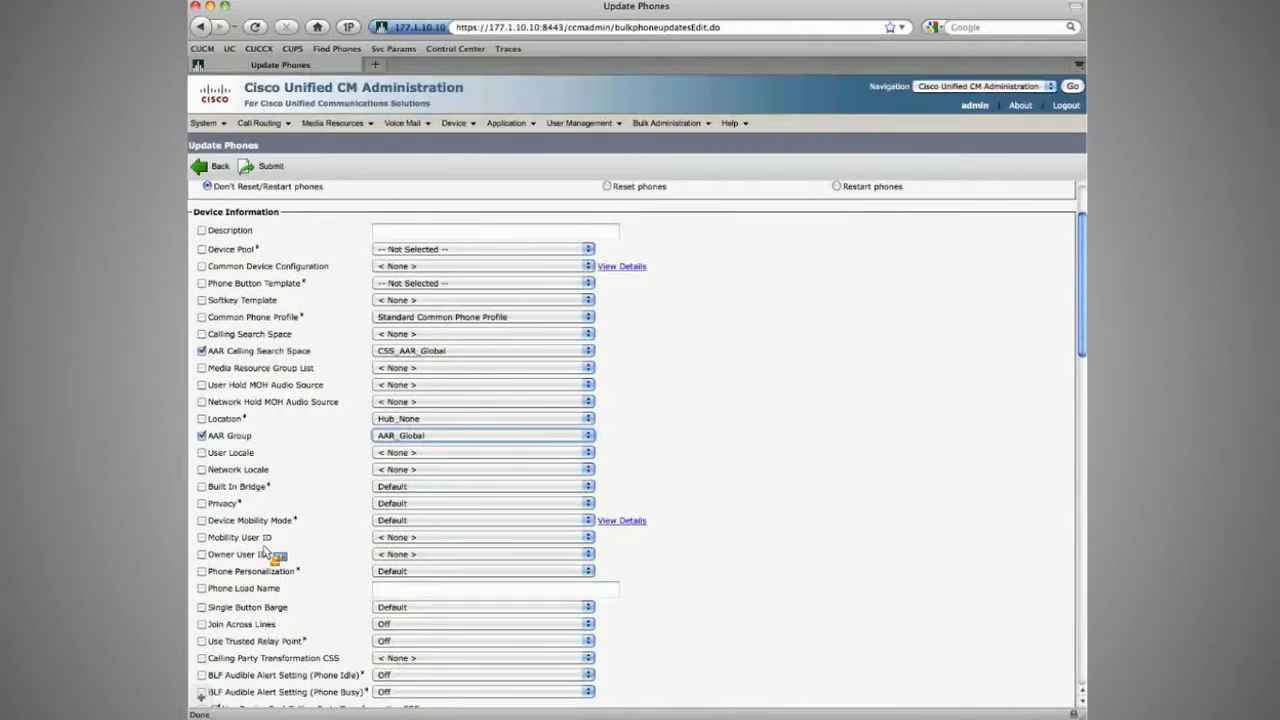
scroll(268, 553, down, 15)
click(540, 609)
key(BackSpace)
key(BackSpace)
key(BackSpace)
key(BackSpace)
key(BackSpace)
text(AAR)
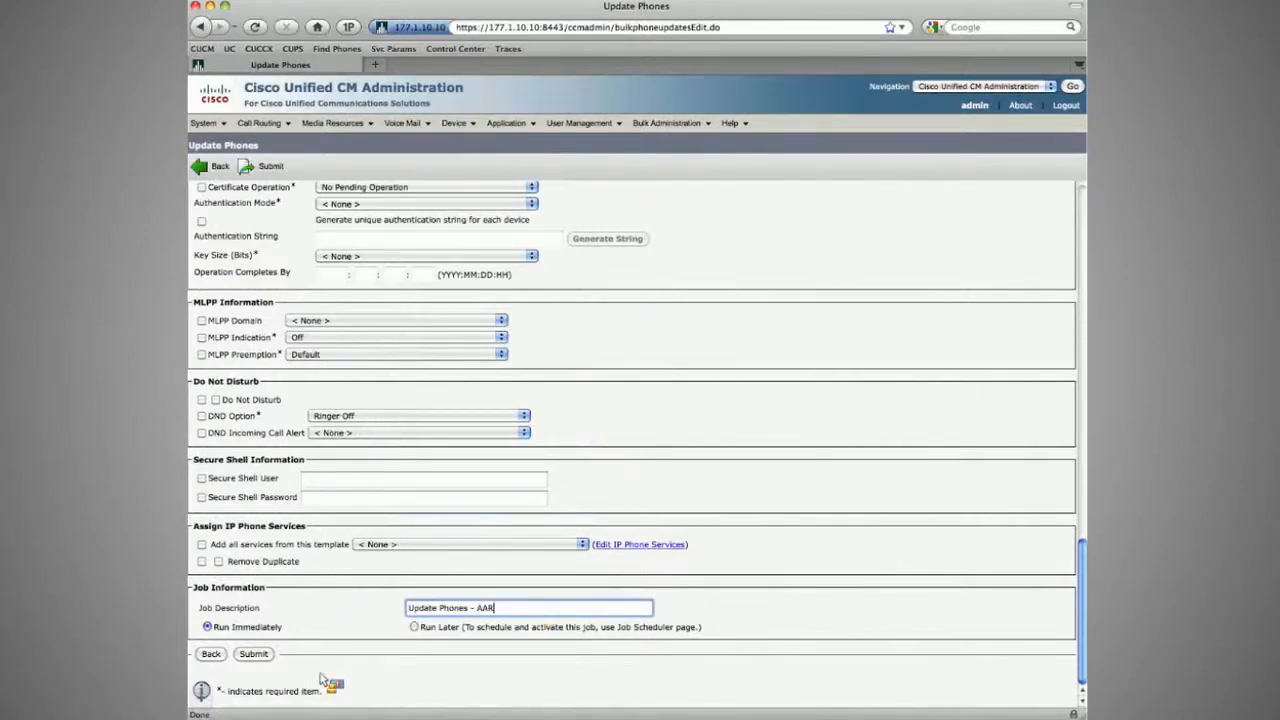
click(257, 656)
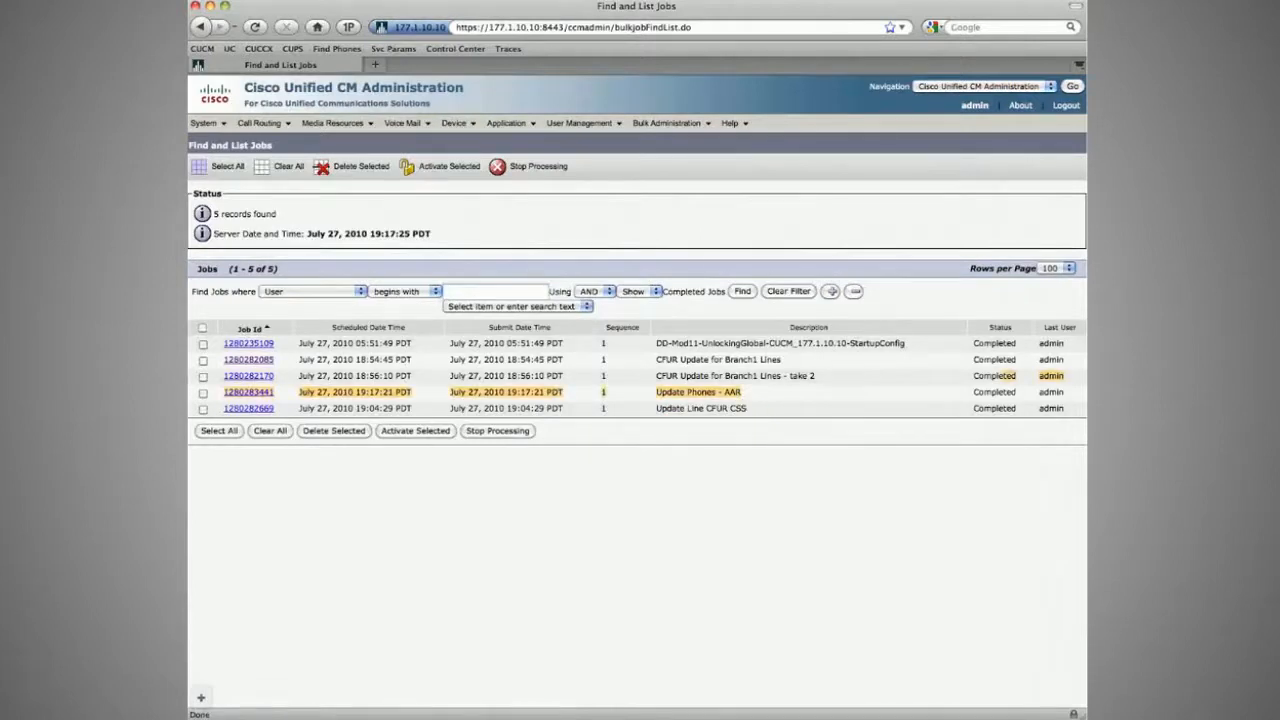
click(262, 394)
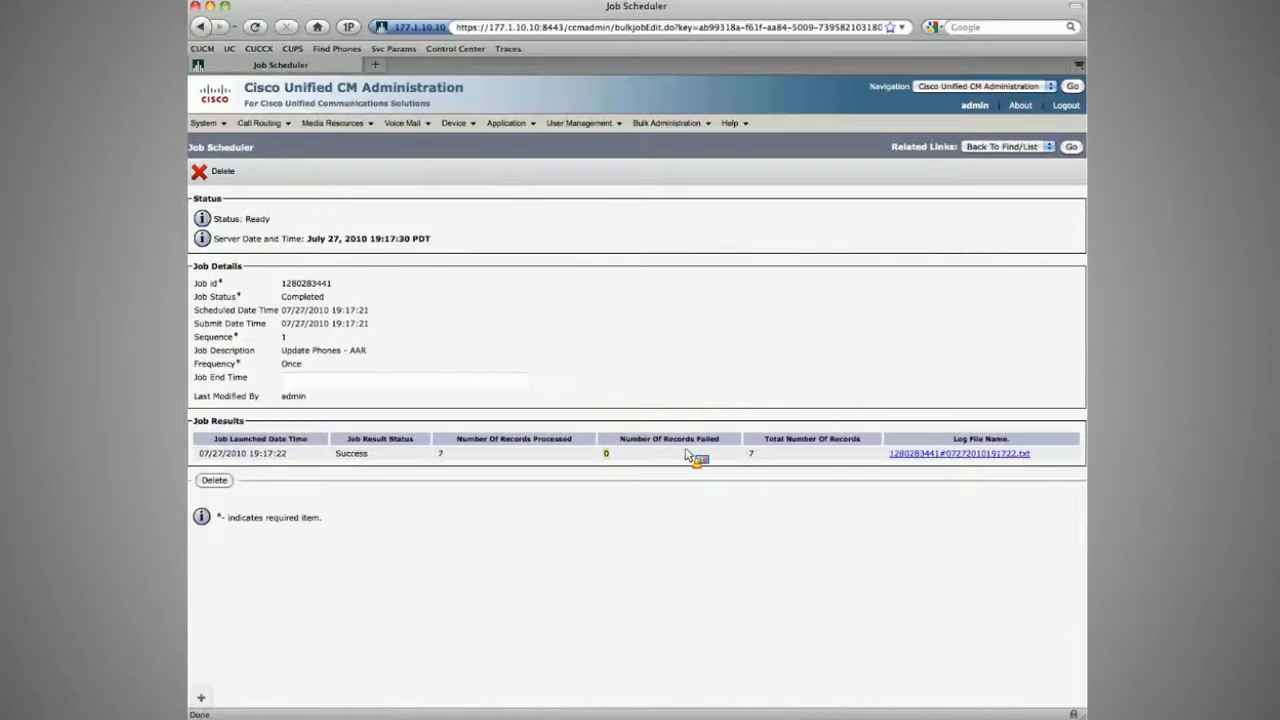
Step: Start a bulk line update for directory numbers beginning with 1 and continue to the update settings
click(660, 127)
mouse_move(797, 287)
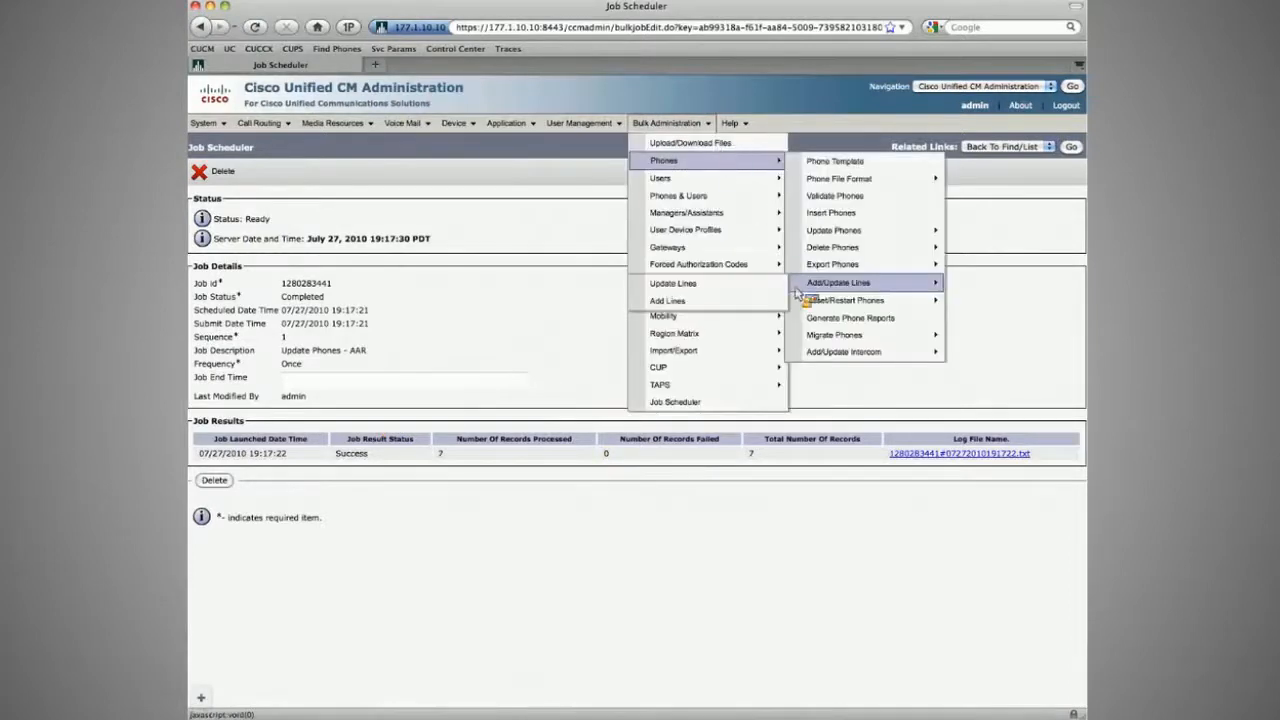
click(740, 284)
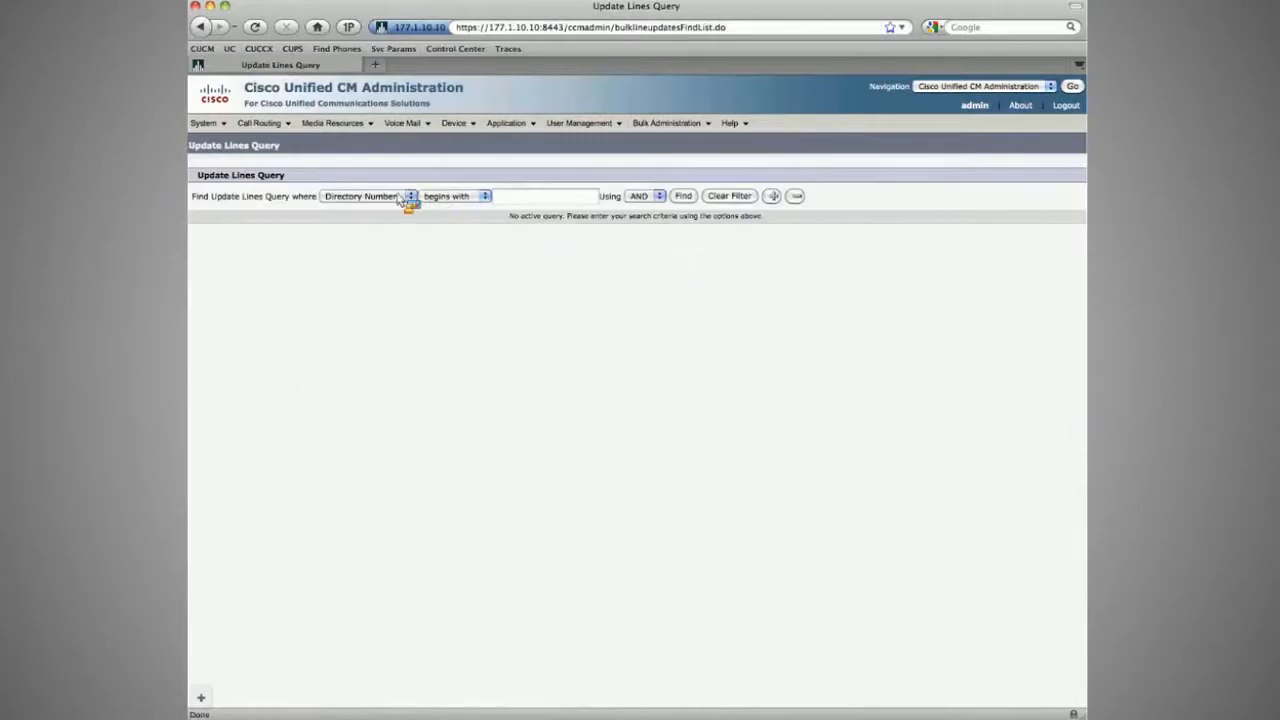
click(545, 196)
text(1)
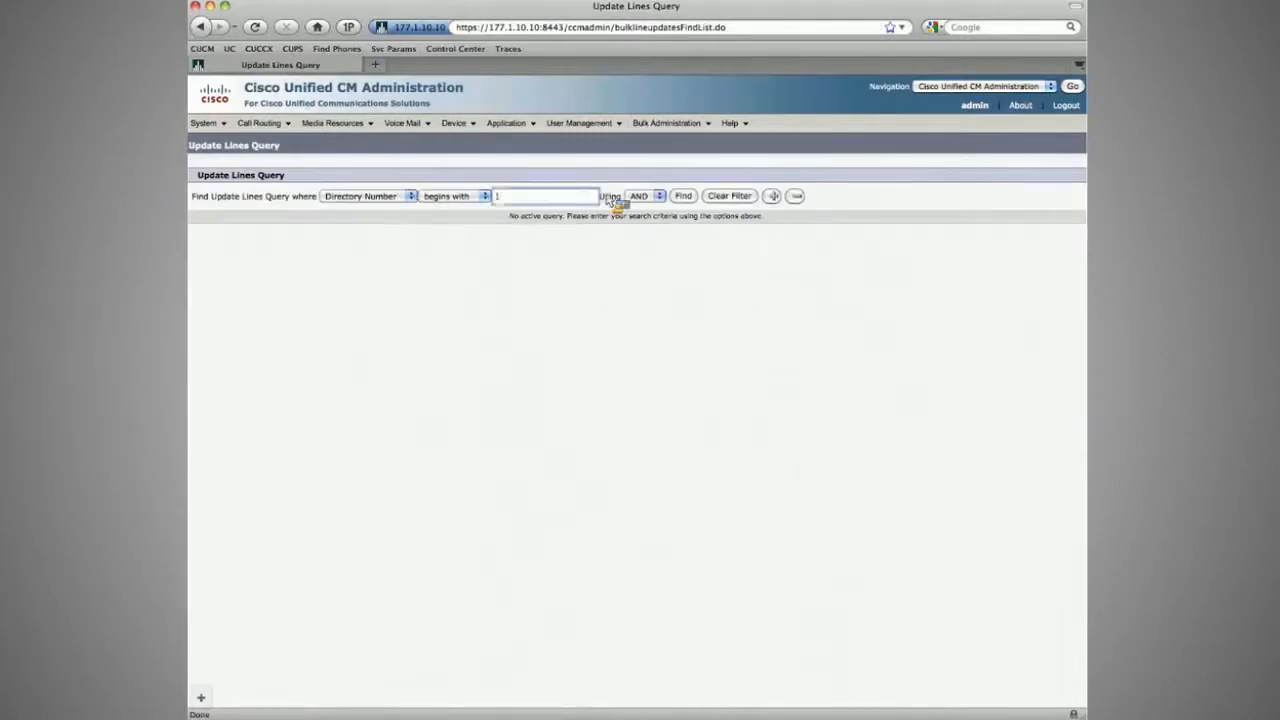
click(690, 196)
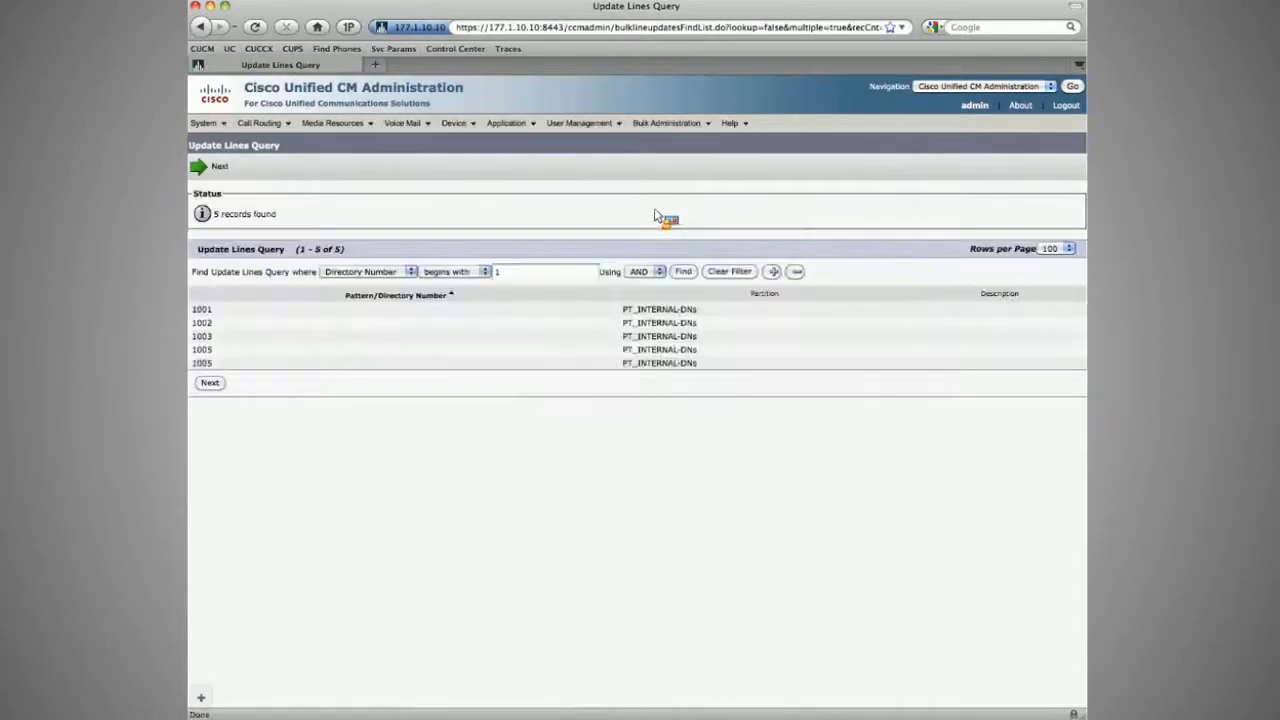
click(210, 383)
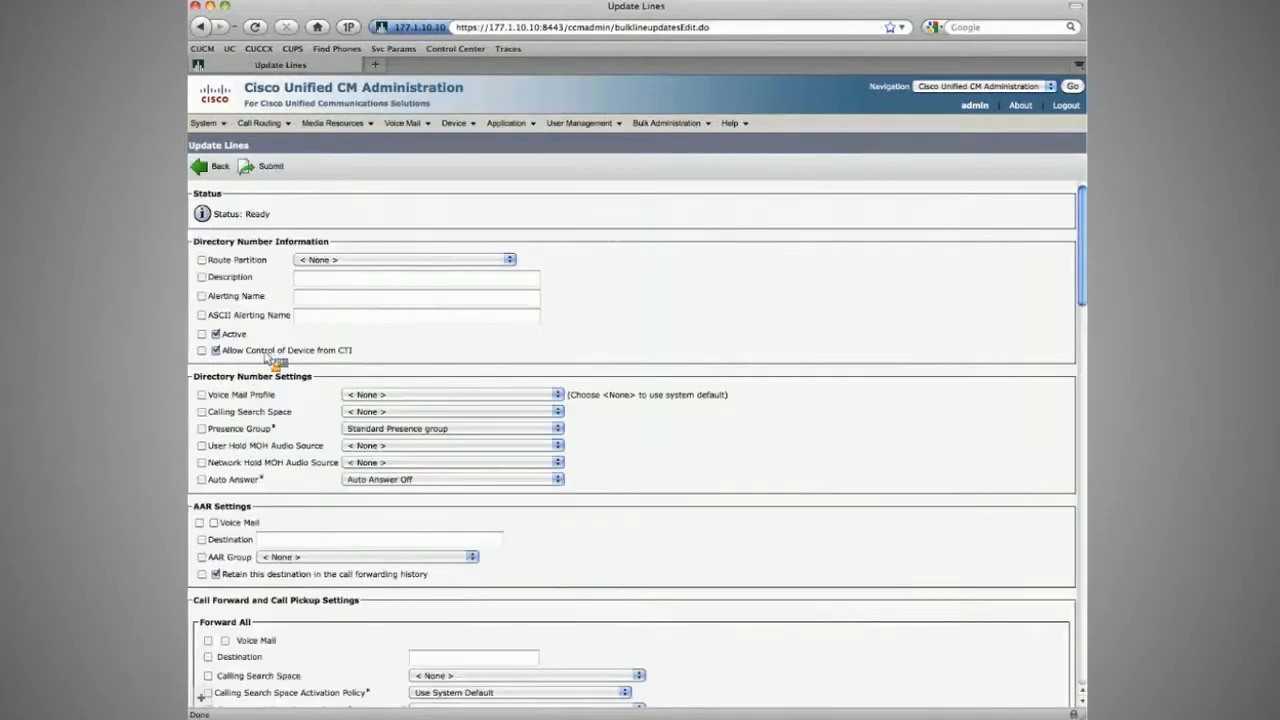
Step: Set the lines' AAR Group to AAR_Global and enable the AAR destination mask +1206501XXXX
scroll(270, 357, down, 4)
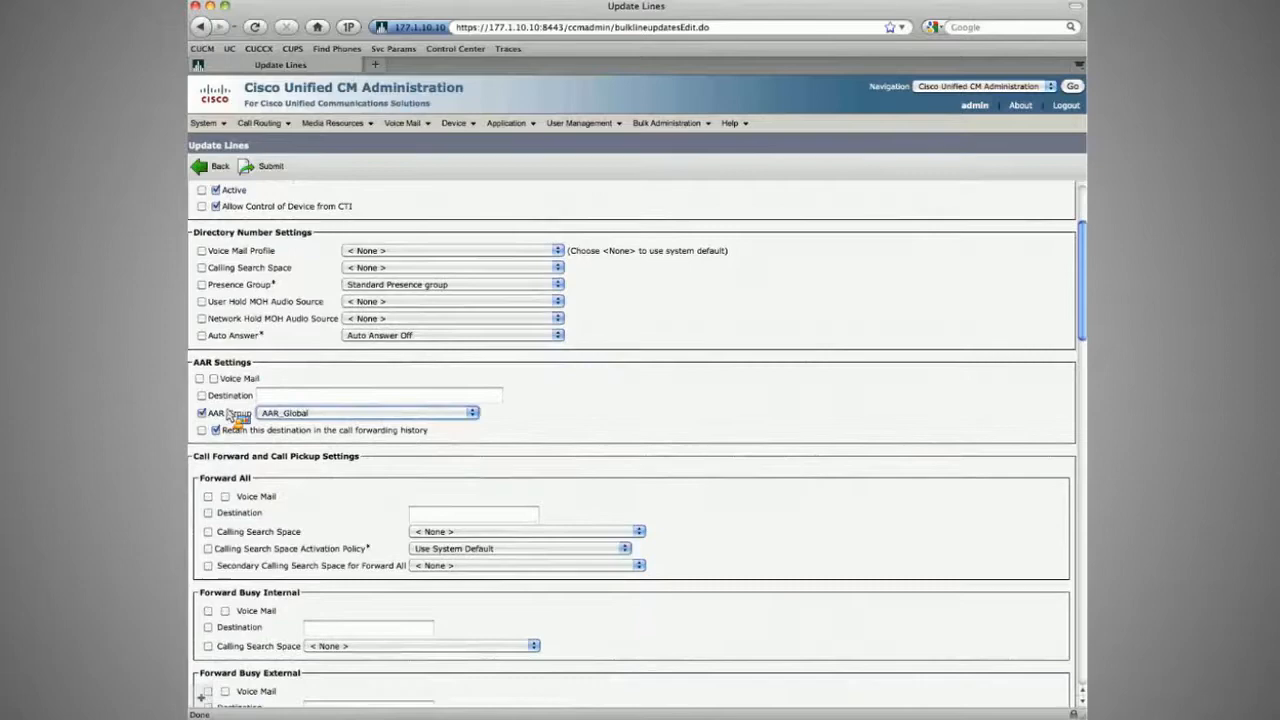
click(280, 397)
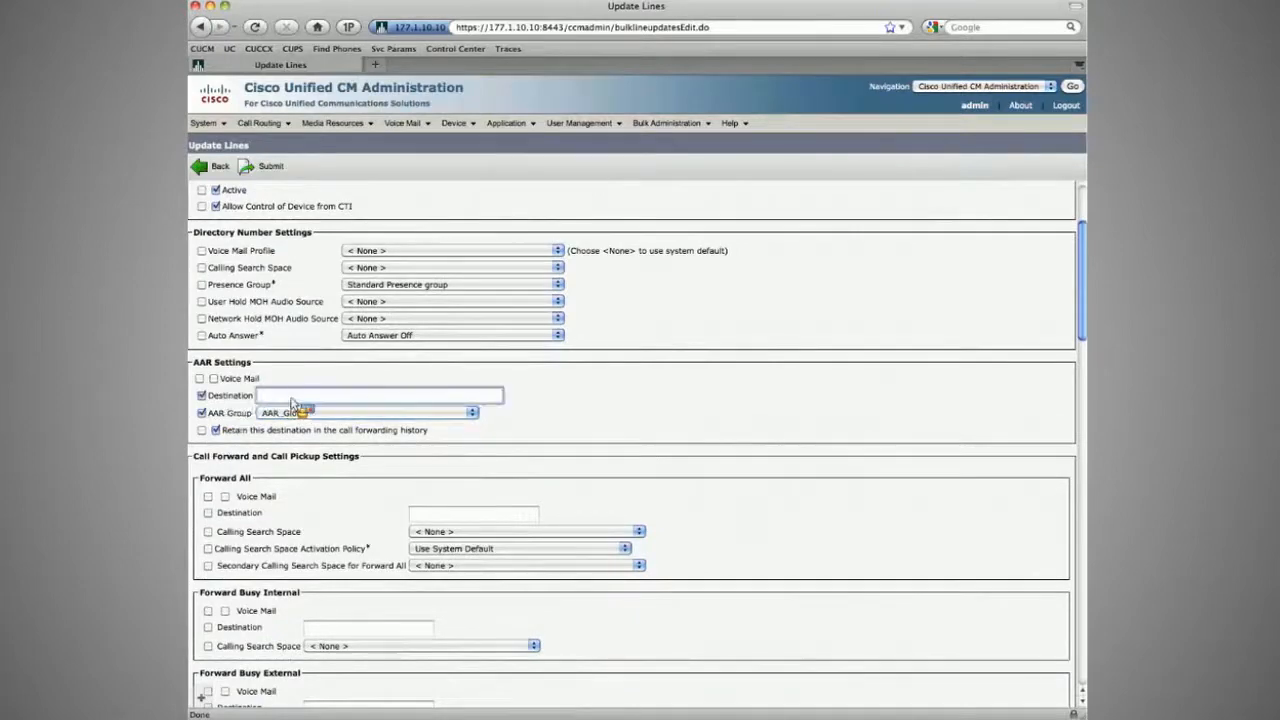
text(+1206501)
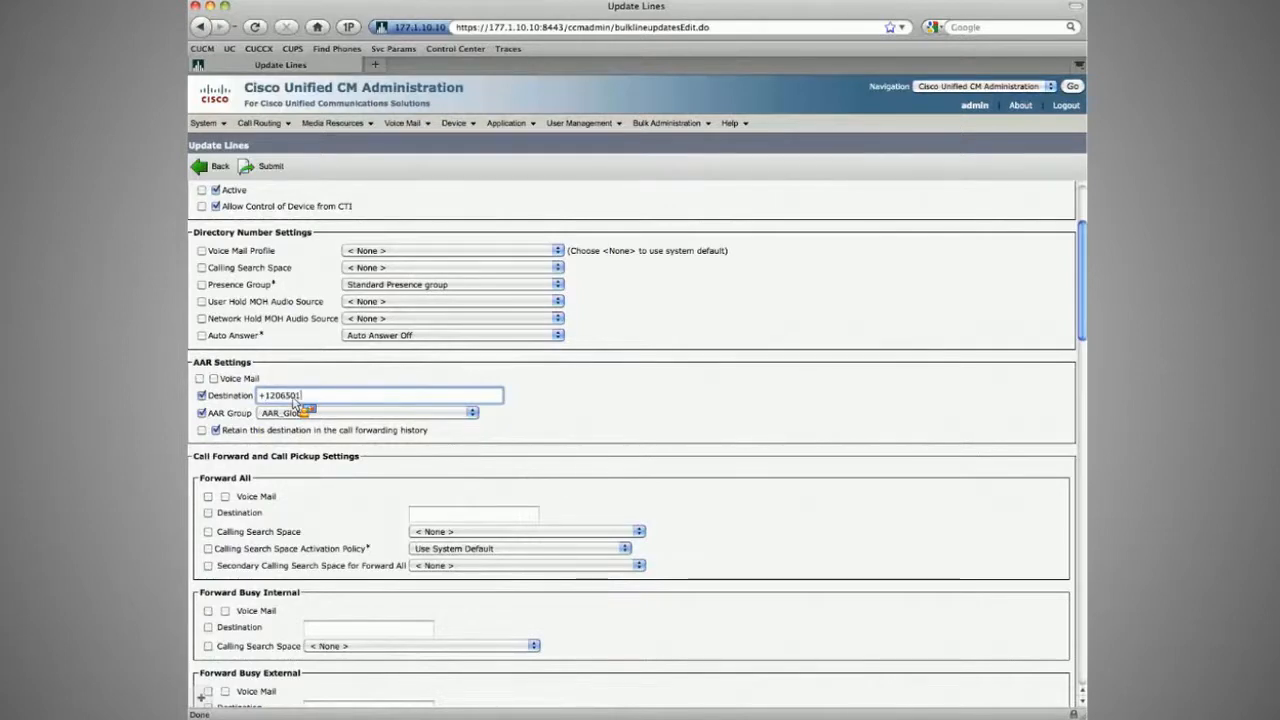
text(XXXX)
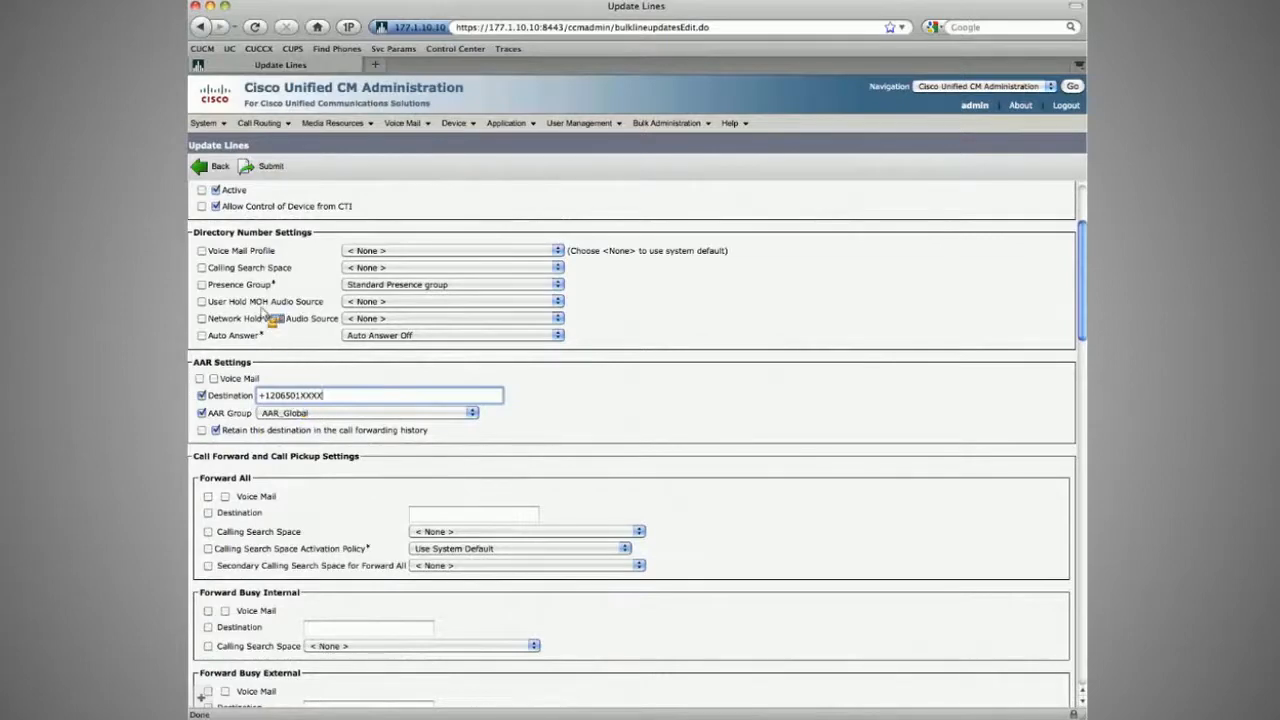
Step: Set the job description to "Update Lines - HQ Lines" and submit the line update to run immediately
scroll(265, 313, down, 15)
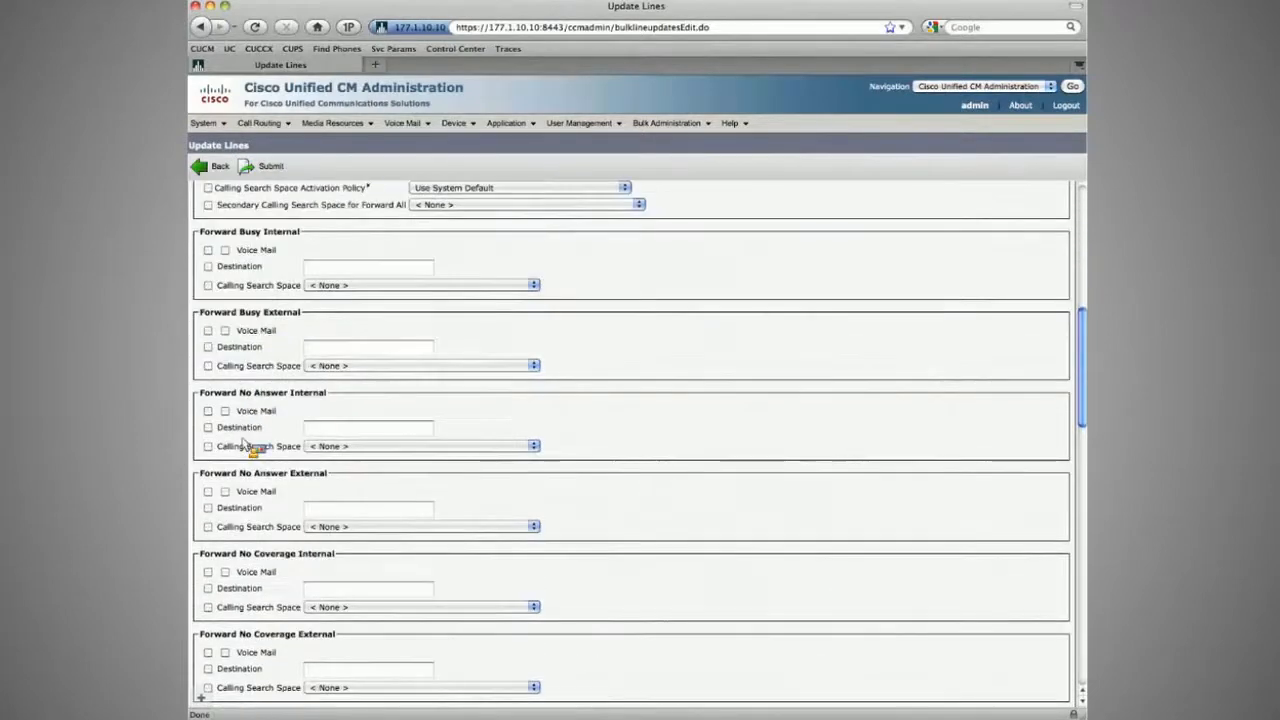
double_click(481, 607)
text(HQ Lines)
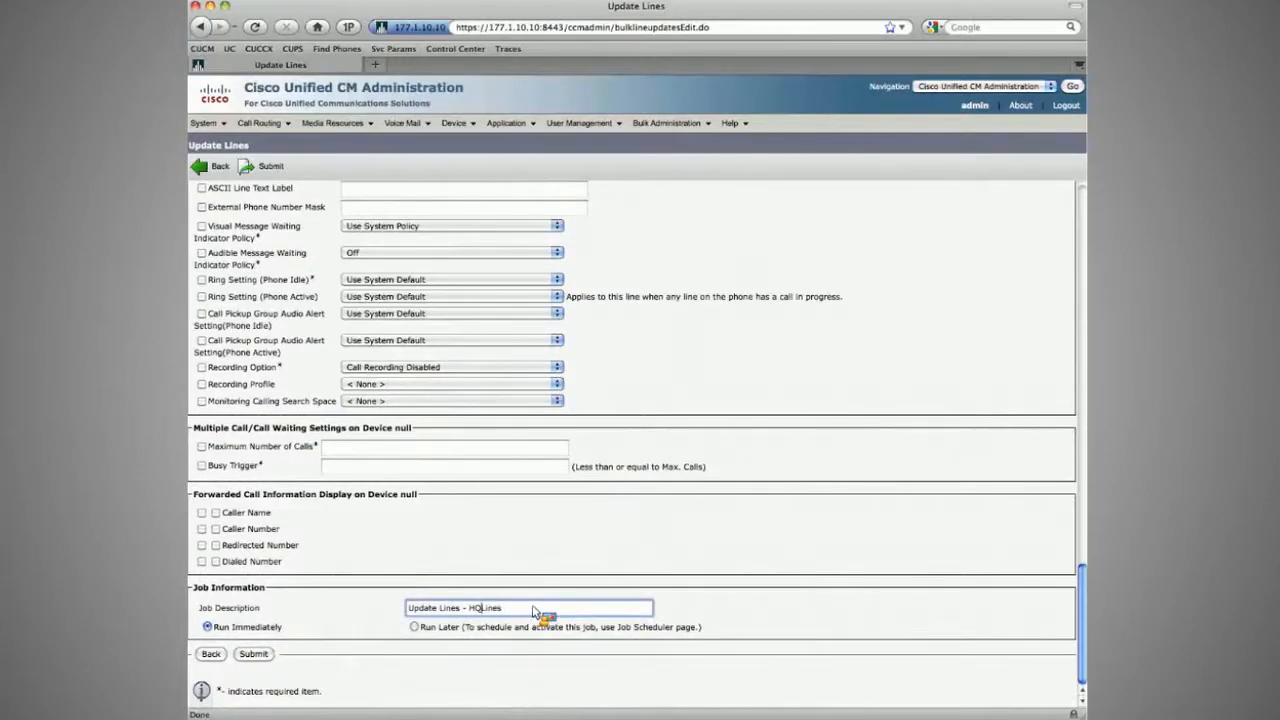
click(254, 655)
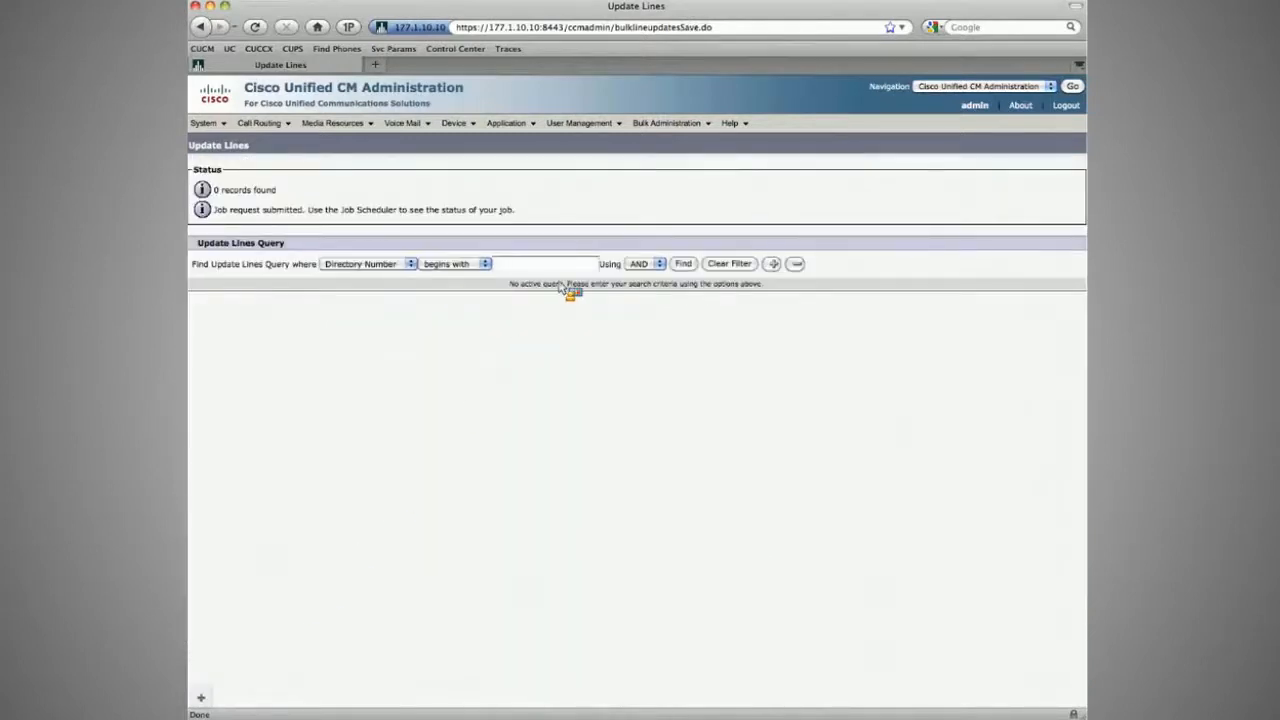
Step: Bulk-update the directory numbers beginning with 2 with AAR Group AAR_Global and AAR destination +1512602XXXX, and submit the job
text(2)
key(Return)
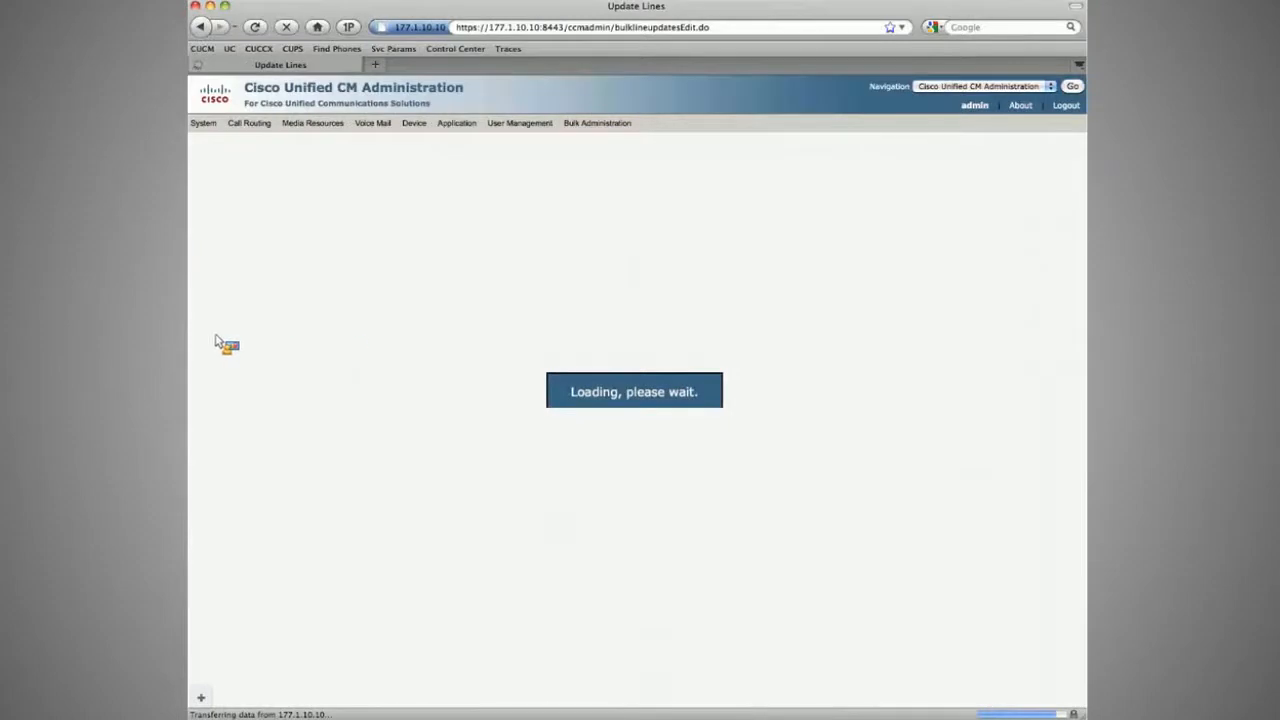
scroll(223, 346, down, 2)
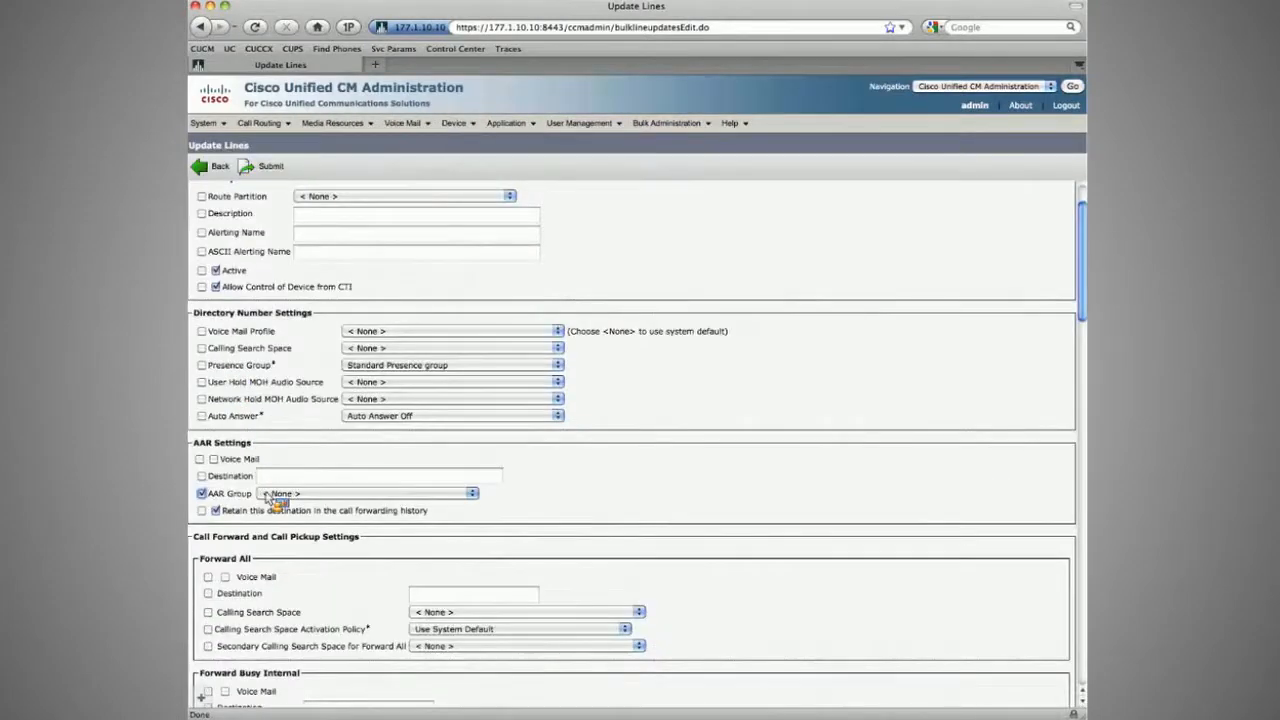
click(268, 494)
click(280, 510)
click(271, 479)
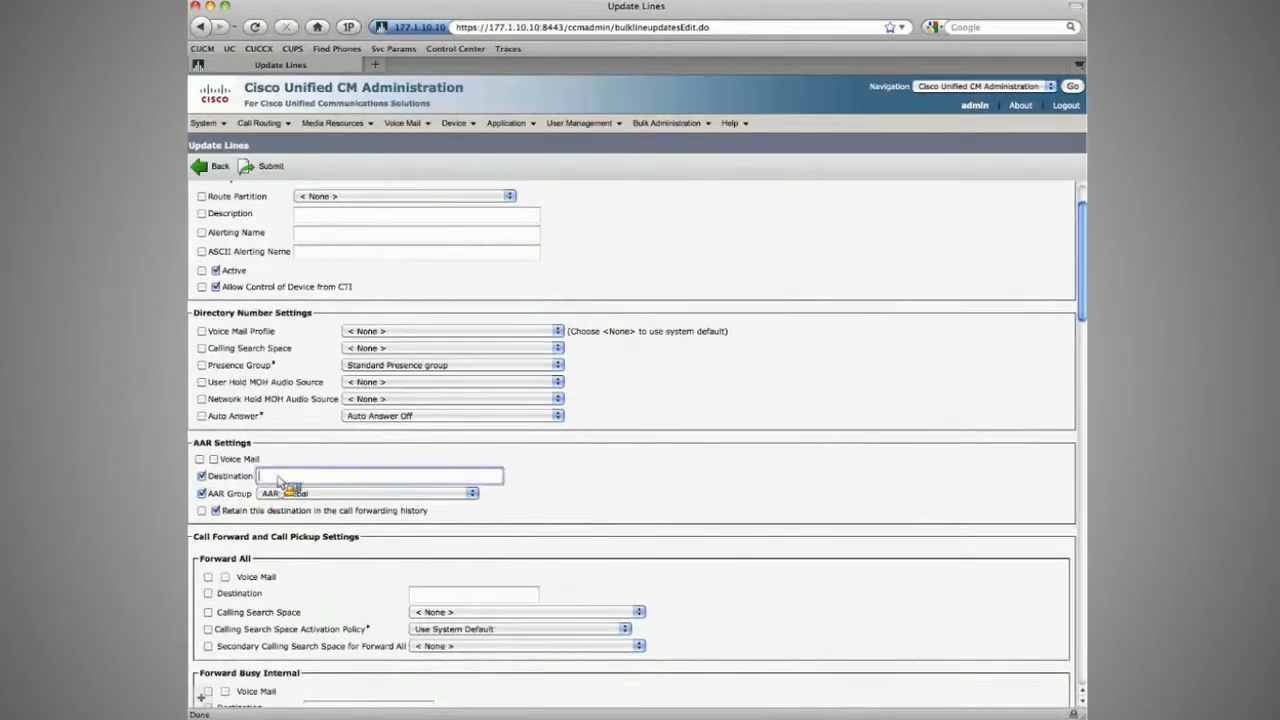
text(+15)
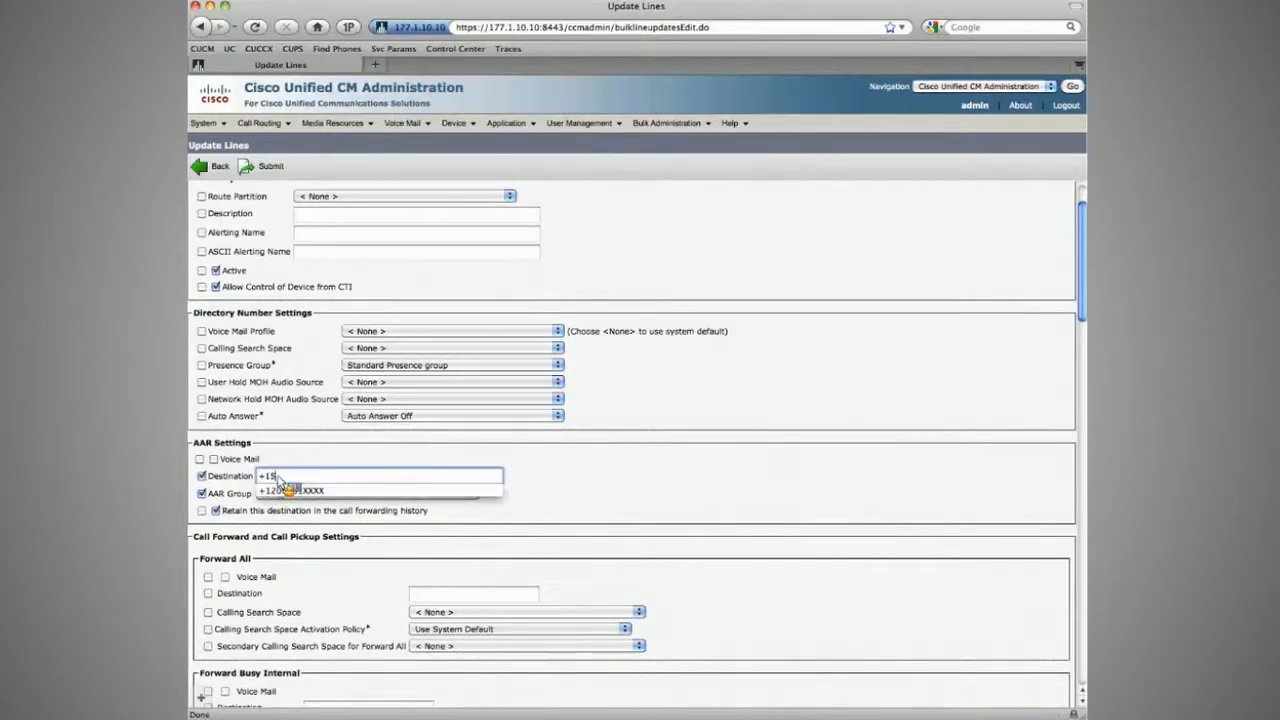
text(1260)
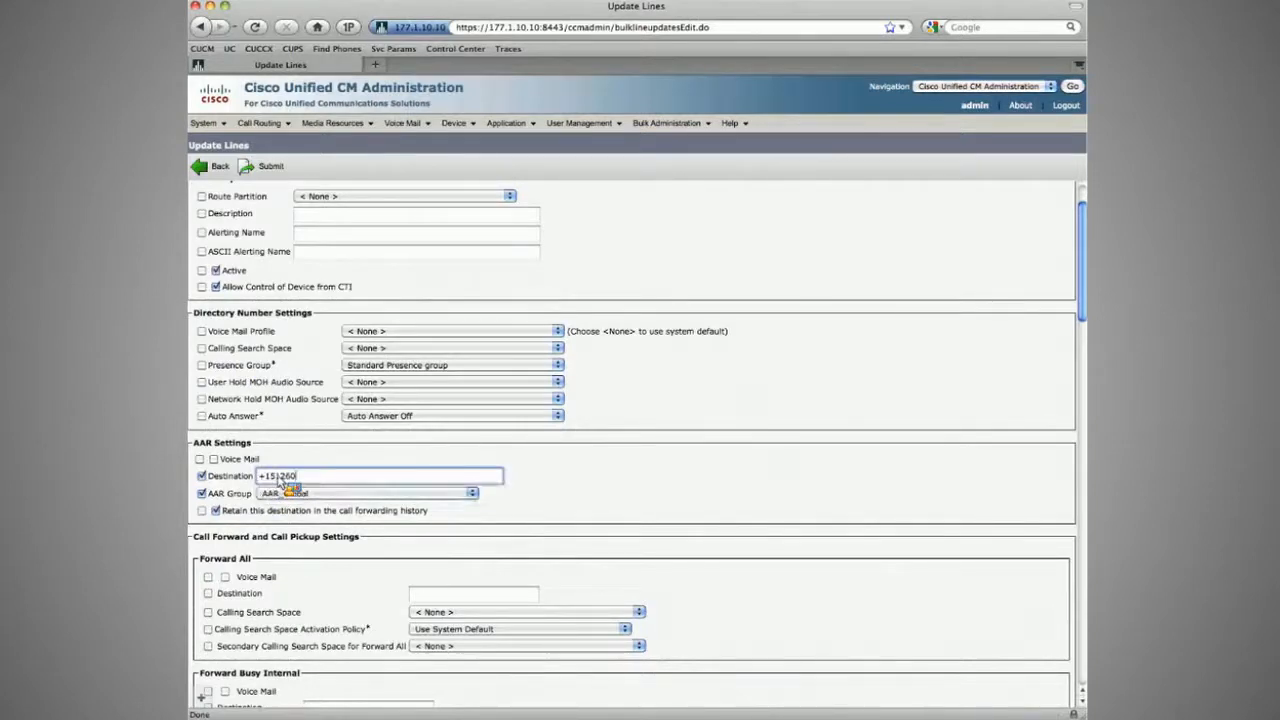
text(2XXXX)
click(268, 170)
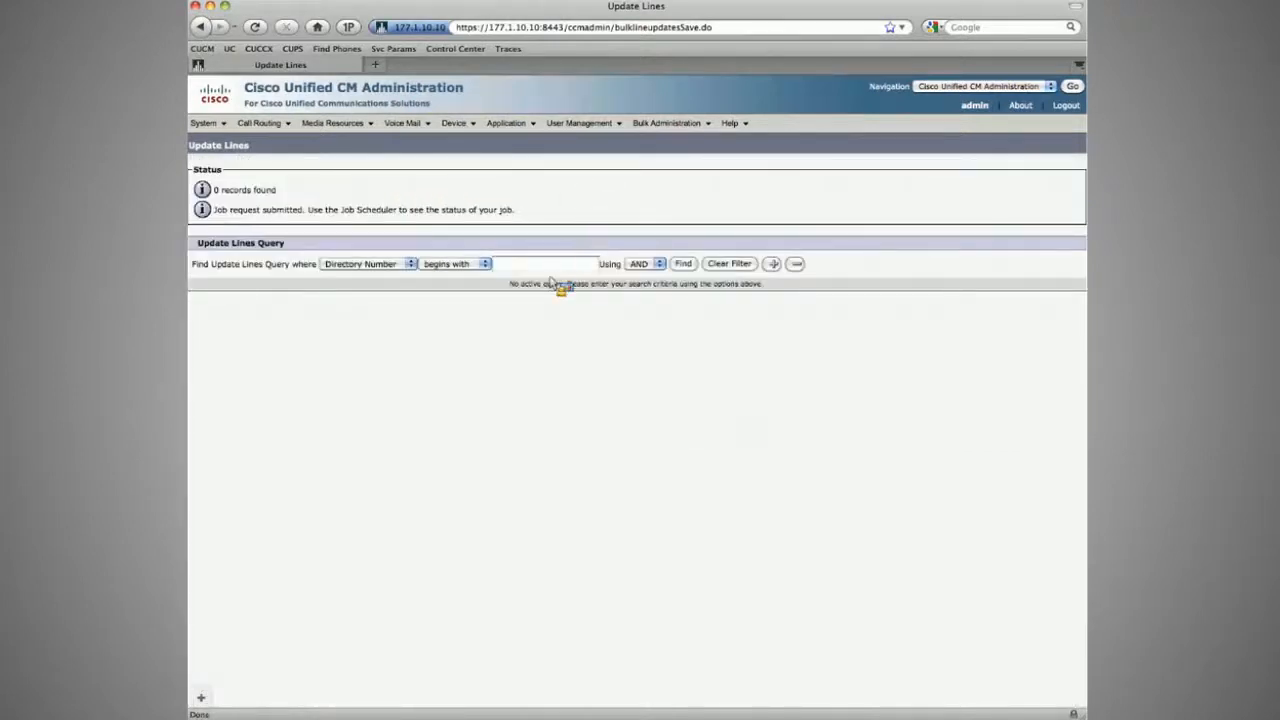
Step: Query the lines whose directory number begins with 3 and set their AAR Group to AAR_Global and AAR destination to +3120703XXXX
text(3)
key(Return)
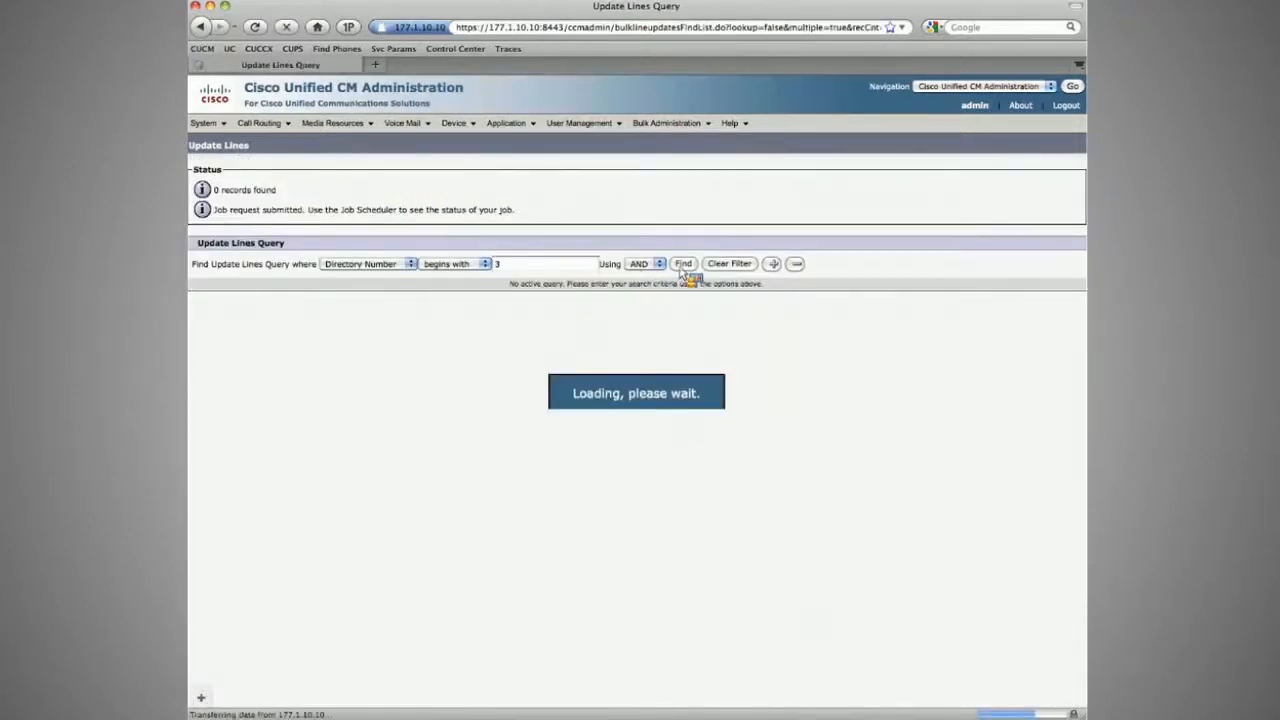
click(210, 344)
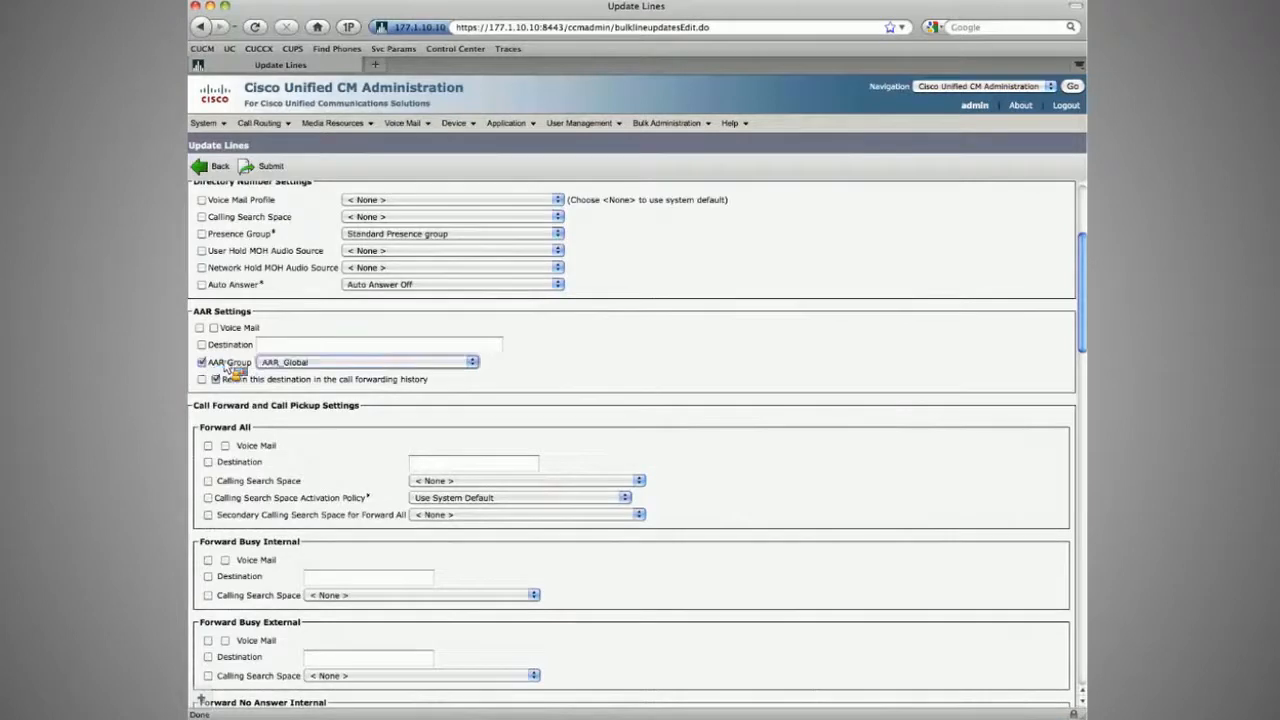
click(283, 344)
text(+)
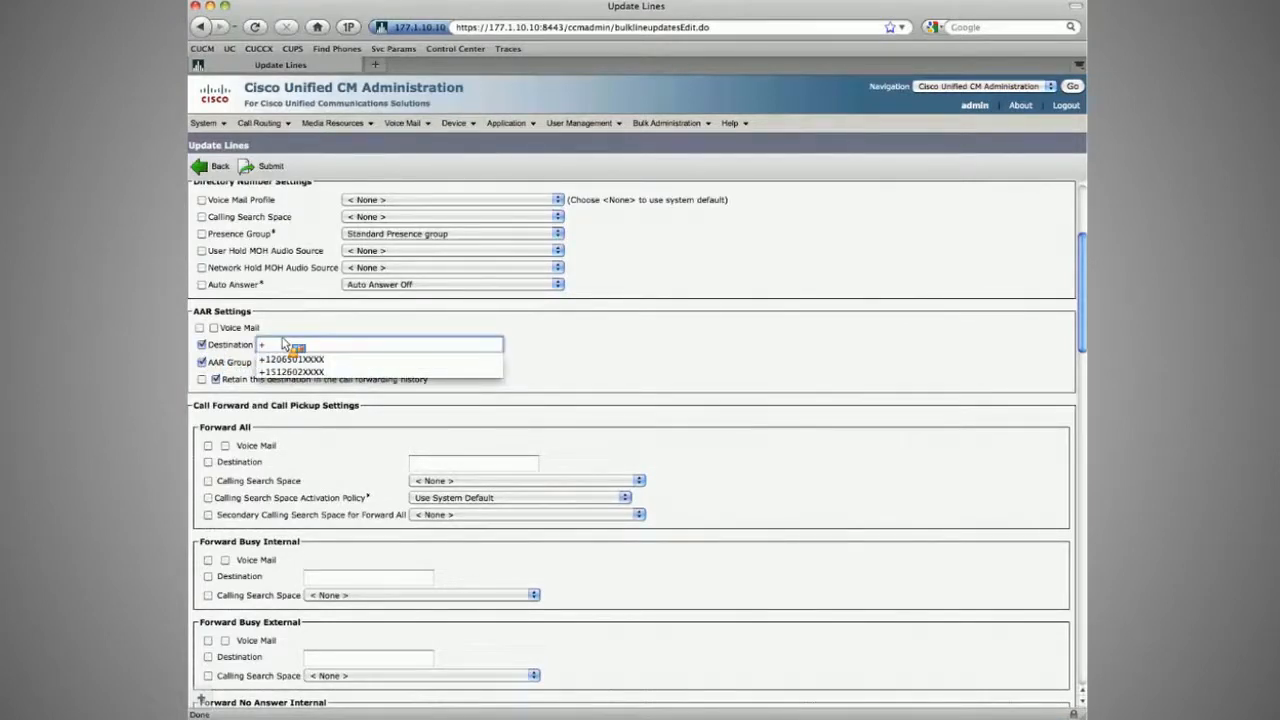
text(312)
text(397XX)
text(XXXX)
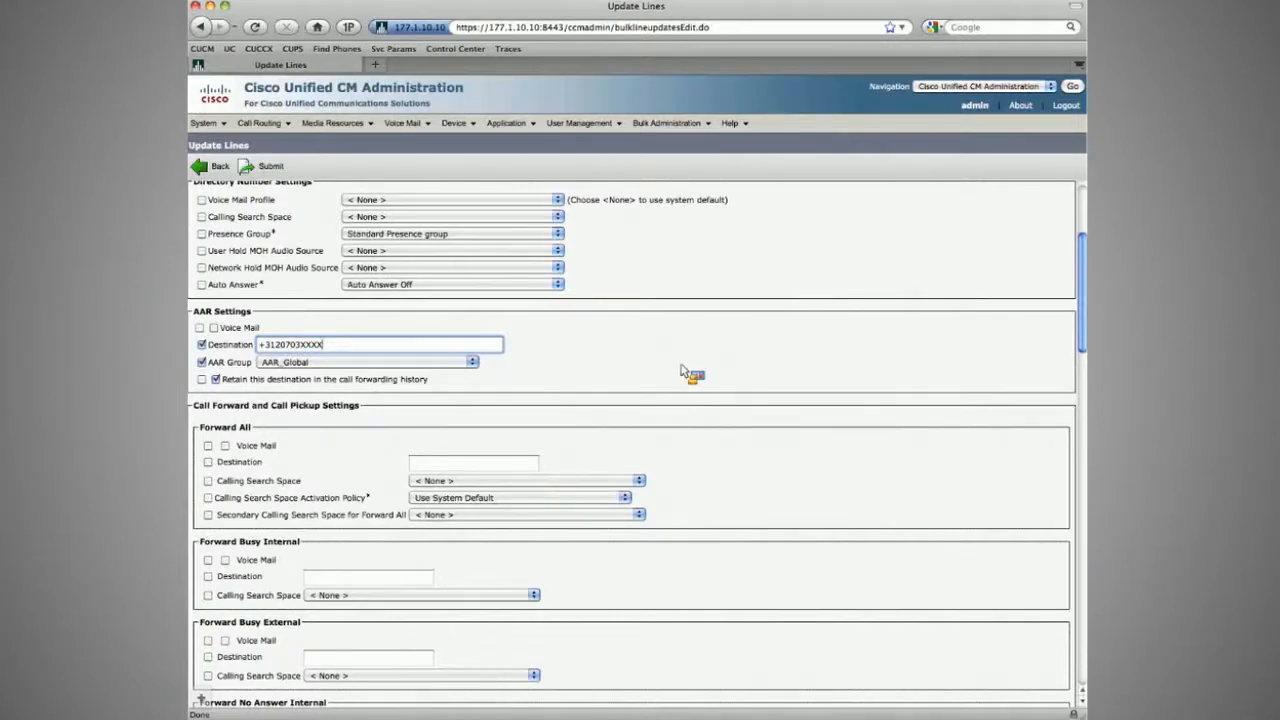
Step: Set the job to run immediately with the description "Update Lines - BR2 Lines" and submit the line update
scroll(670, 380, down, 15)
click(207, 627)
click(532, 610)
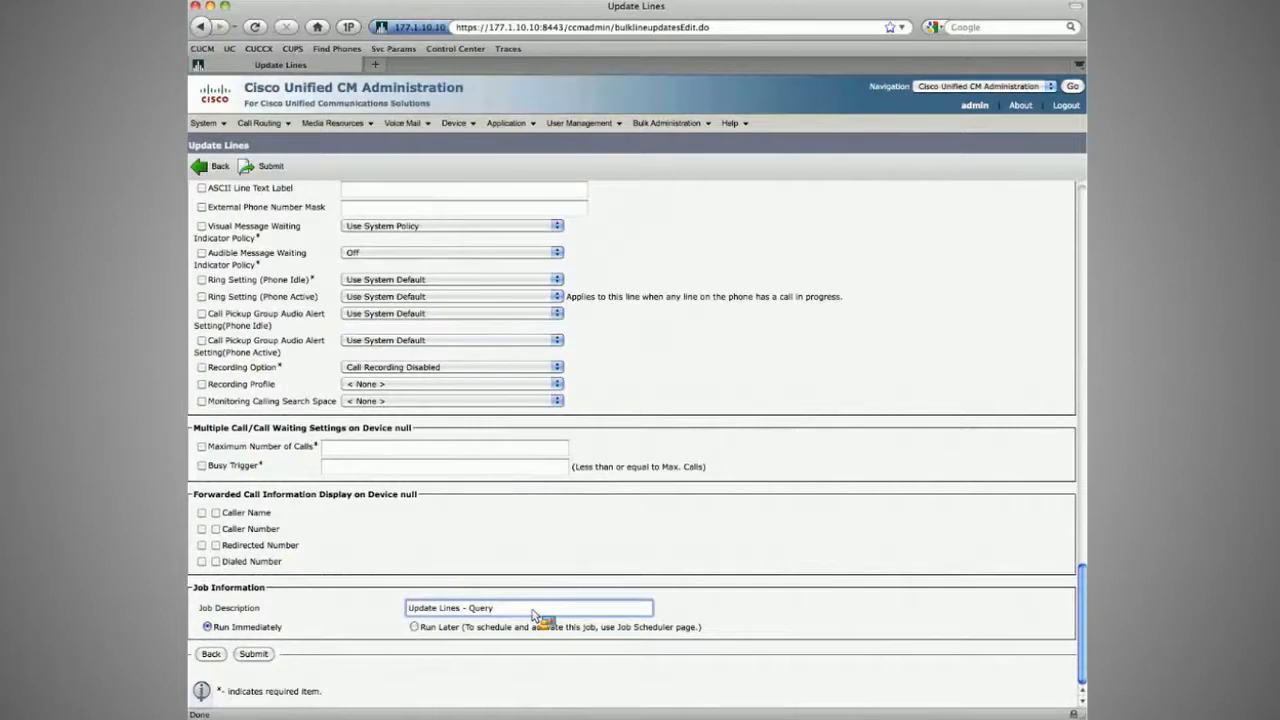
key(BackSpace)
key(BackSpace)
key(BackSpace)
key(BackSpace)
key(BackSpace)
text(HQ Lines)
key(alt+Left)
key(Left)
key(BackSpace)
key(BackSpace)
text(BR2)
click(254, 654)
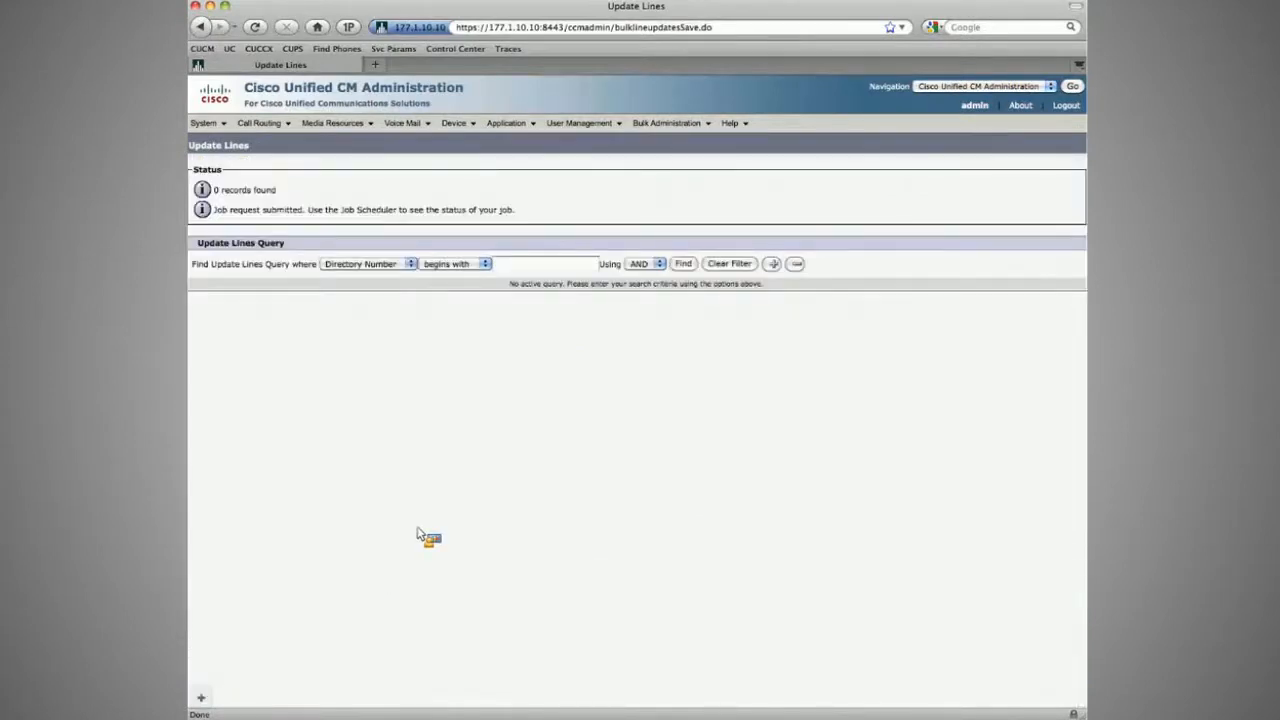
Step: Activate the held "Update Lines - Query" job in the Job Scheduler and open its job details
click(695, 383)
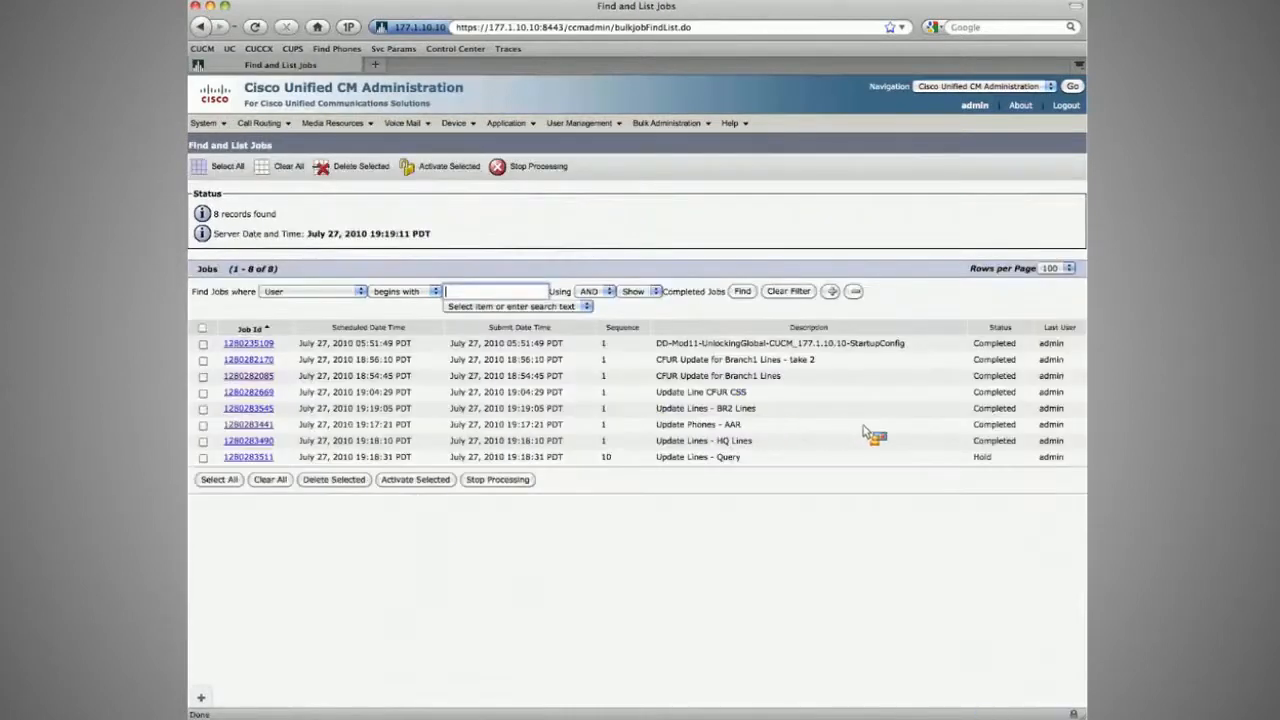
click(204, 459)
click(386, 479)
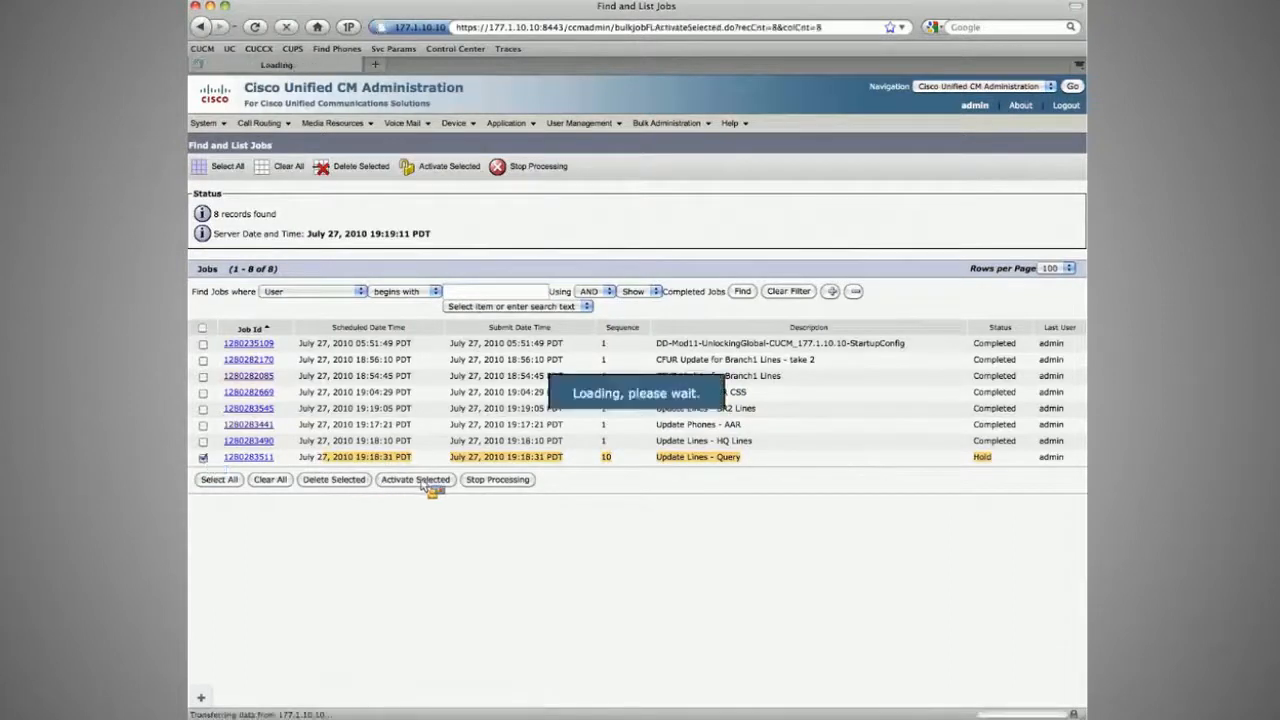
click(250, 457)
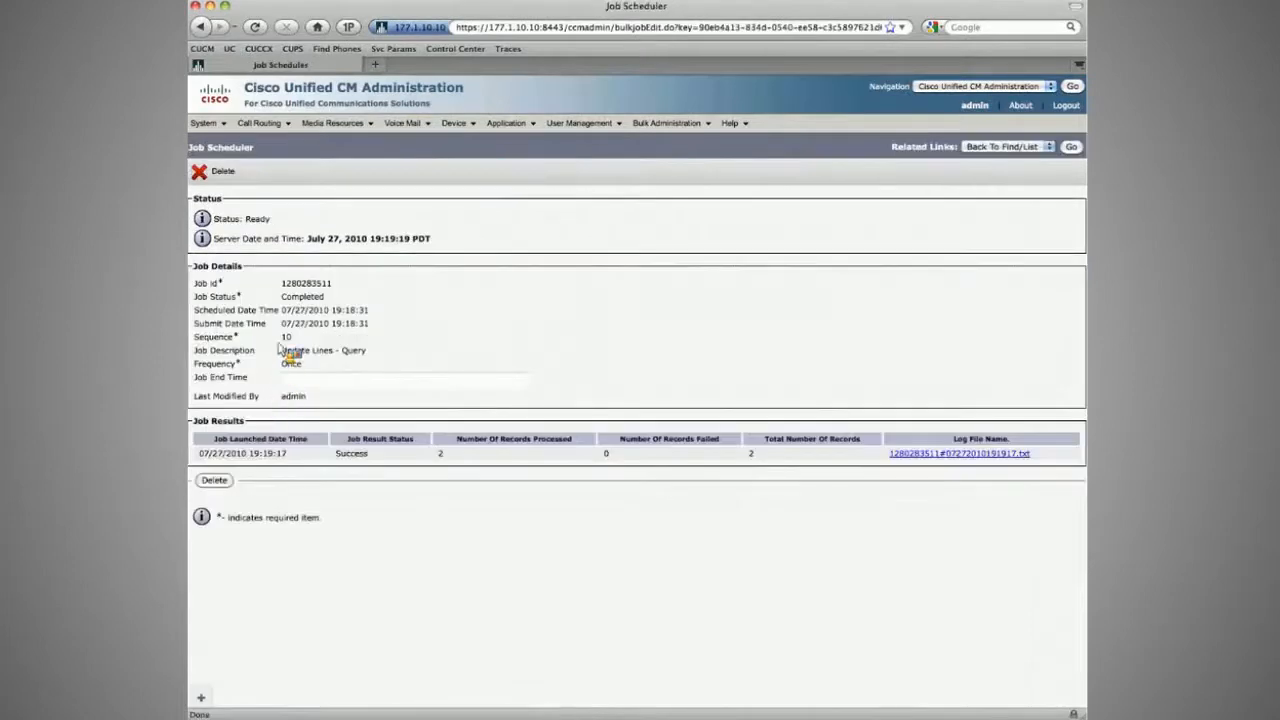
Step: Check the AAR calling search space and group on the CorpHQ Phone2 phone, and the AAR settings of its line 1002
mouse_move(453, 122)
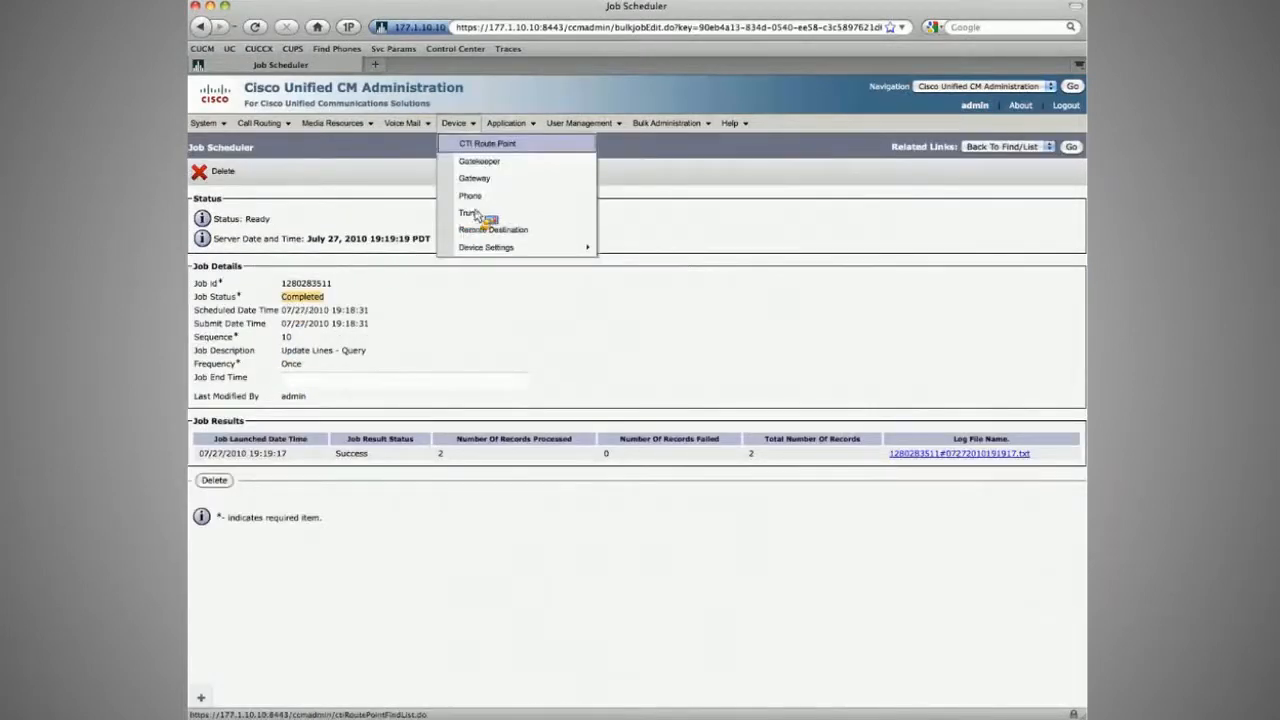
click(470, 196)
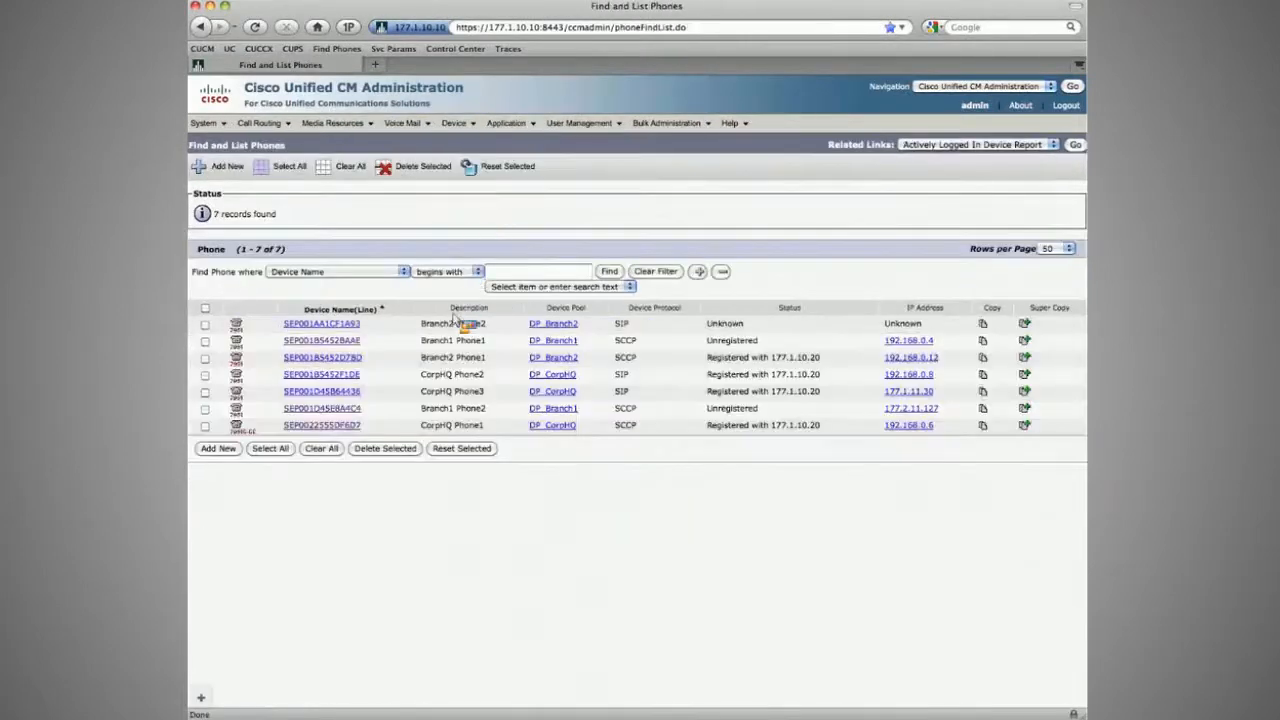
click(323, 376)
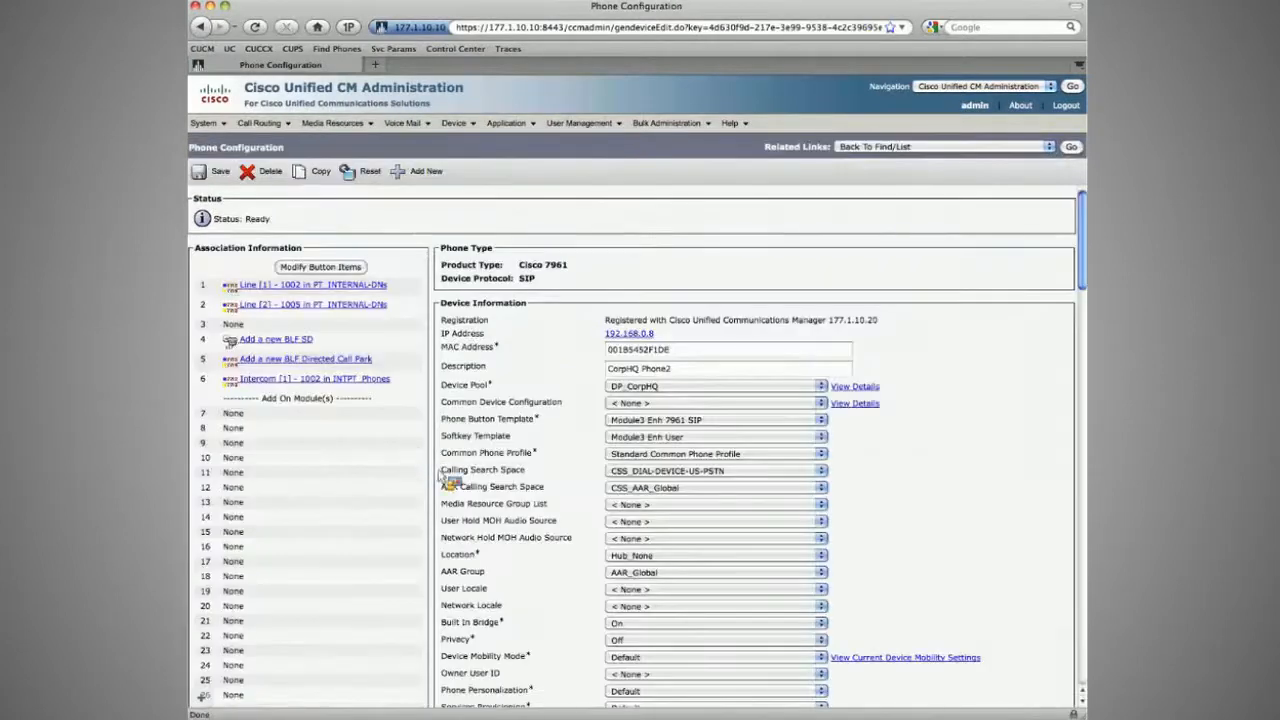
drag(454, 488, 544, 488)
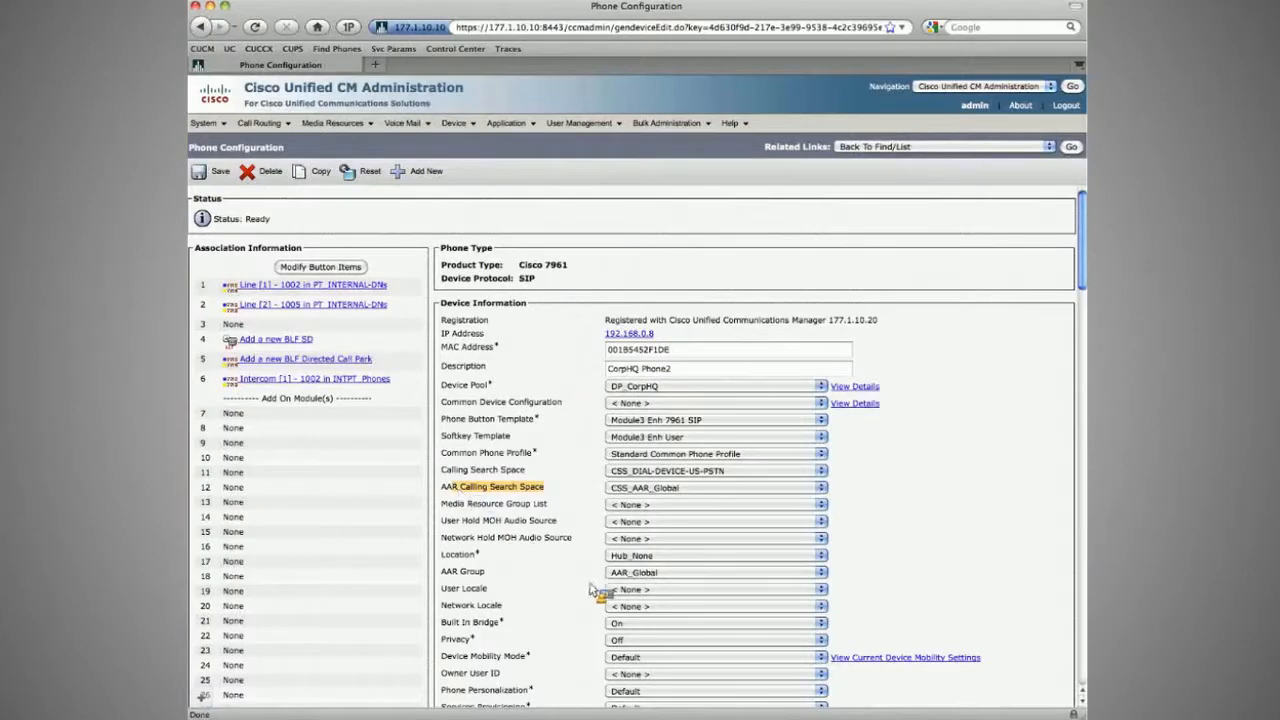
click(285, 286)
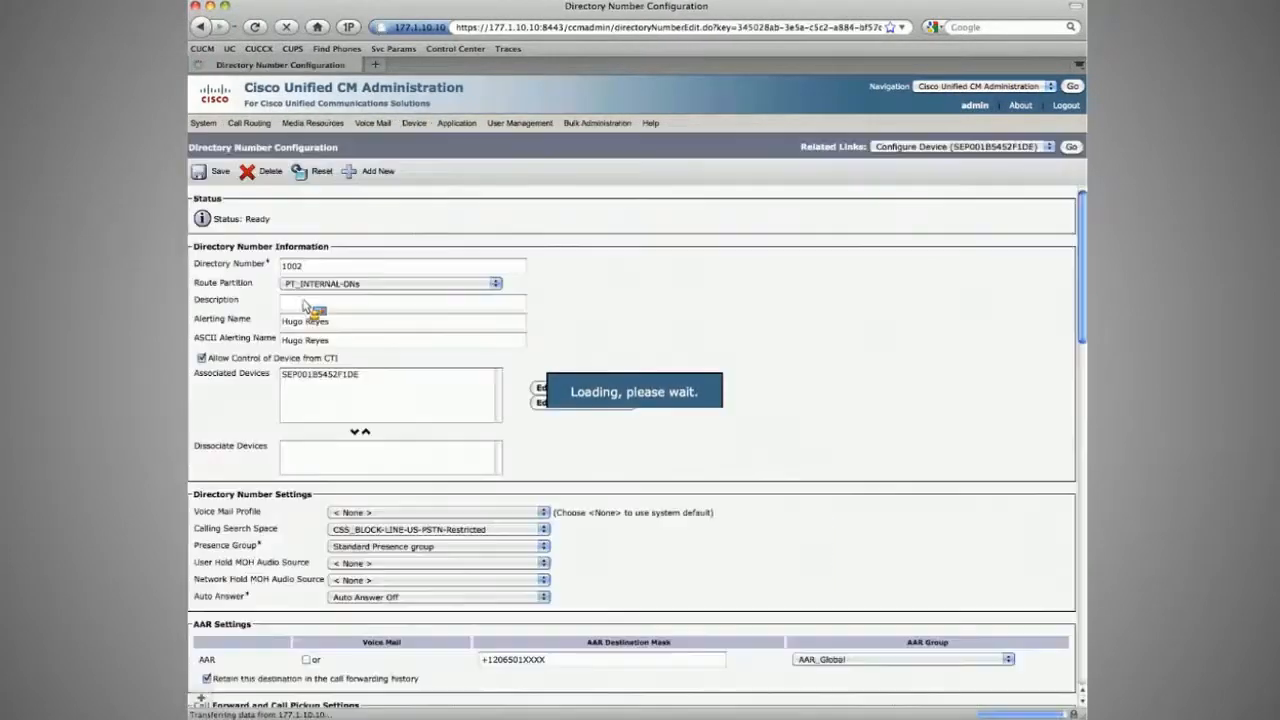
scroll(577, 458, down, 5)
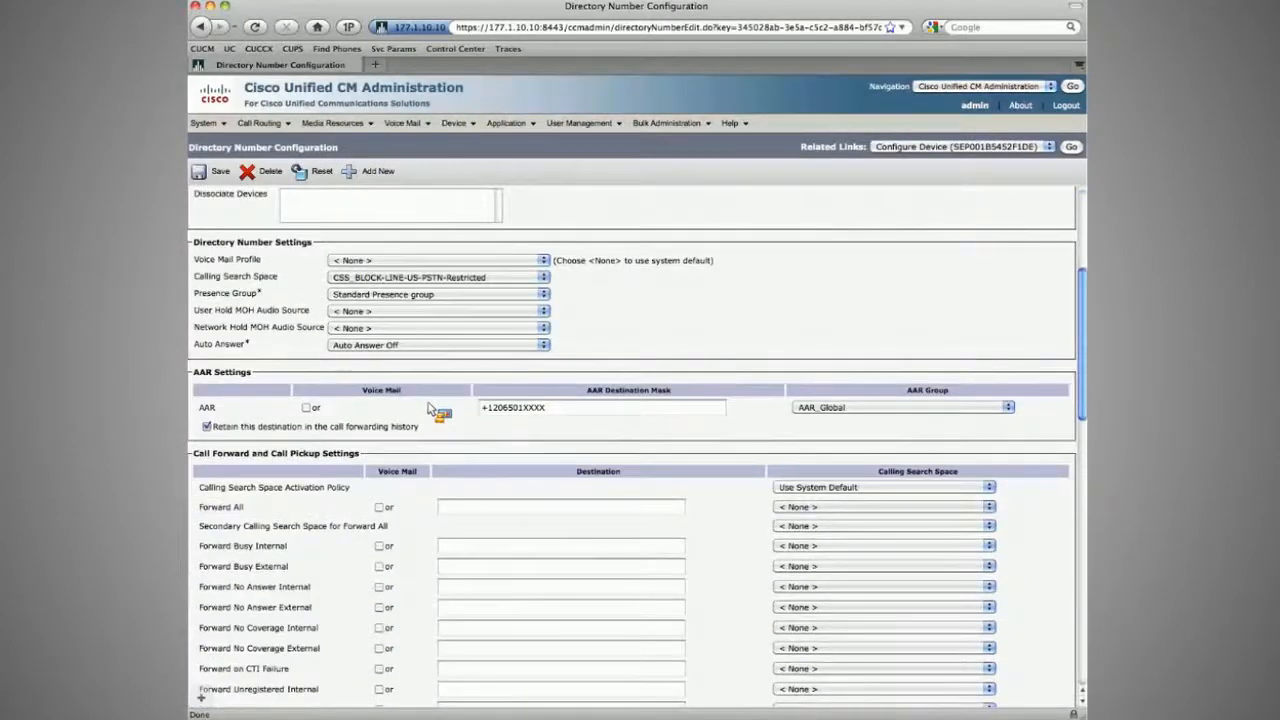
click(795, 409)
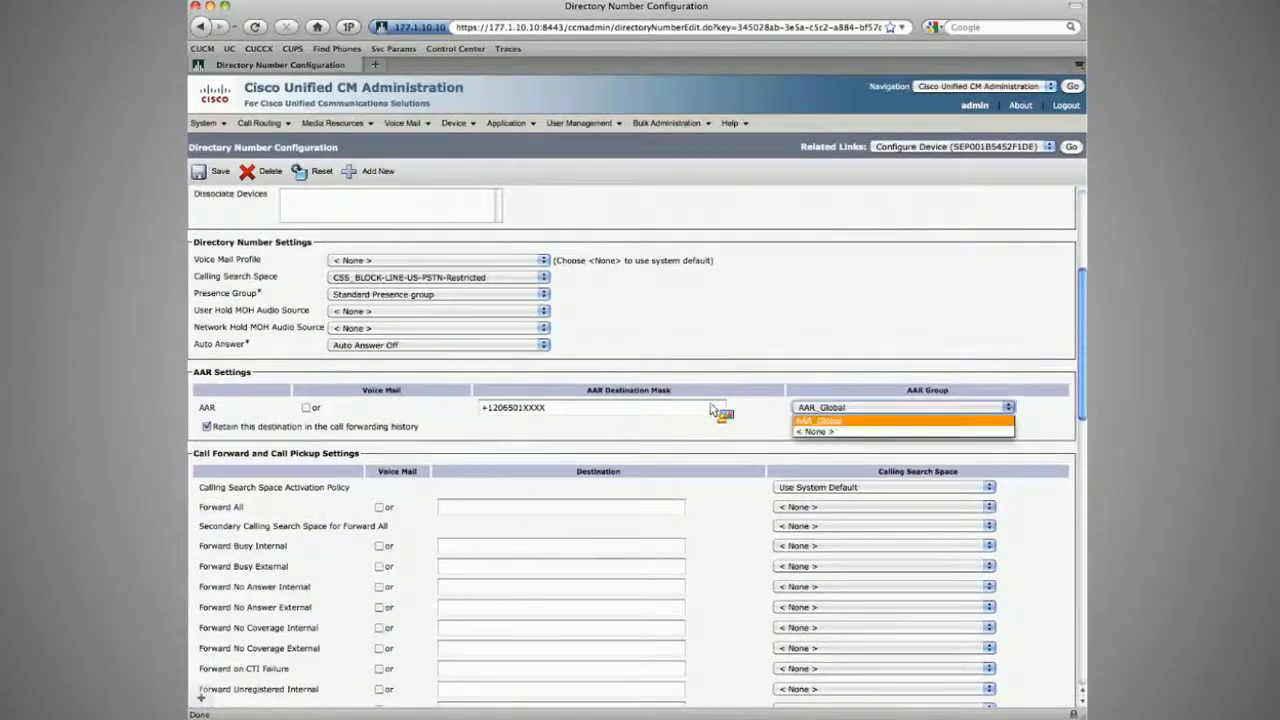
click(786, 420)
scroll(700, 300, up, 5)
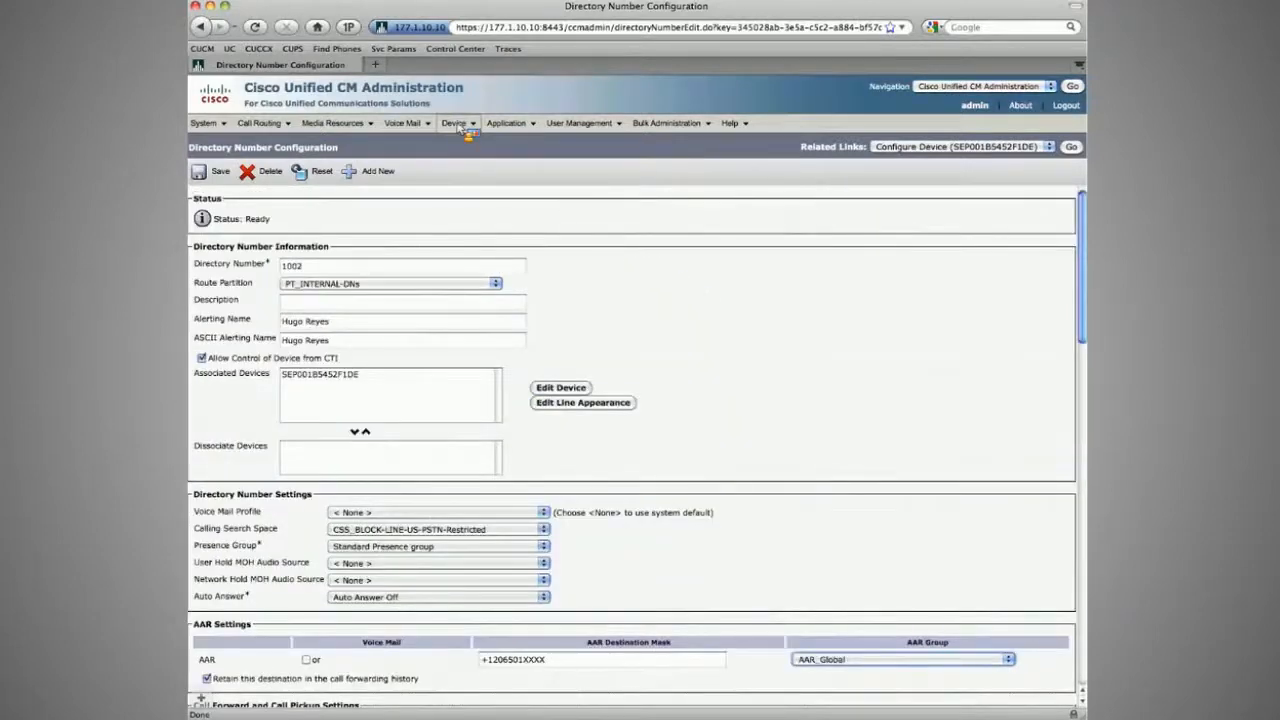
Step: Open the H.323 gateway 177.1.254.2 and set its AAR Group to AAR_Global
mouse_move(463, 128)
click(475, 178)
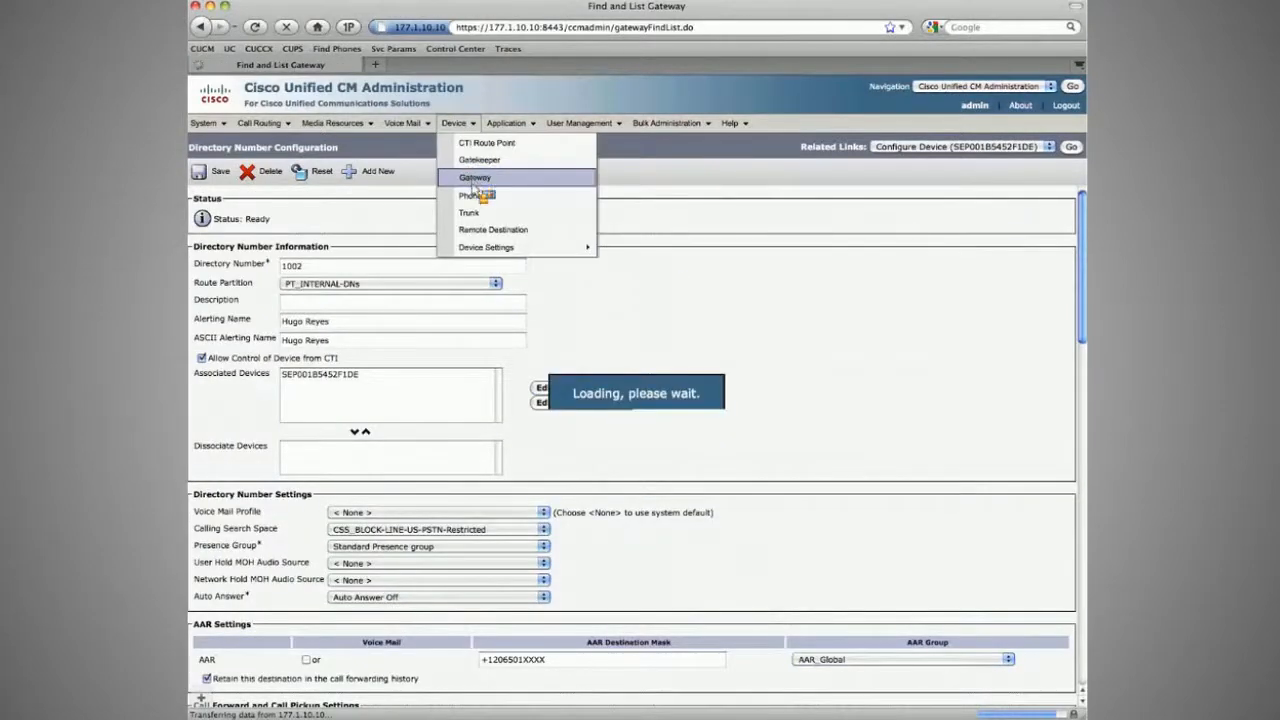
click(278, 325)
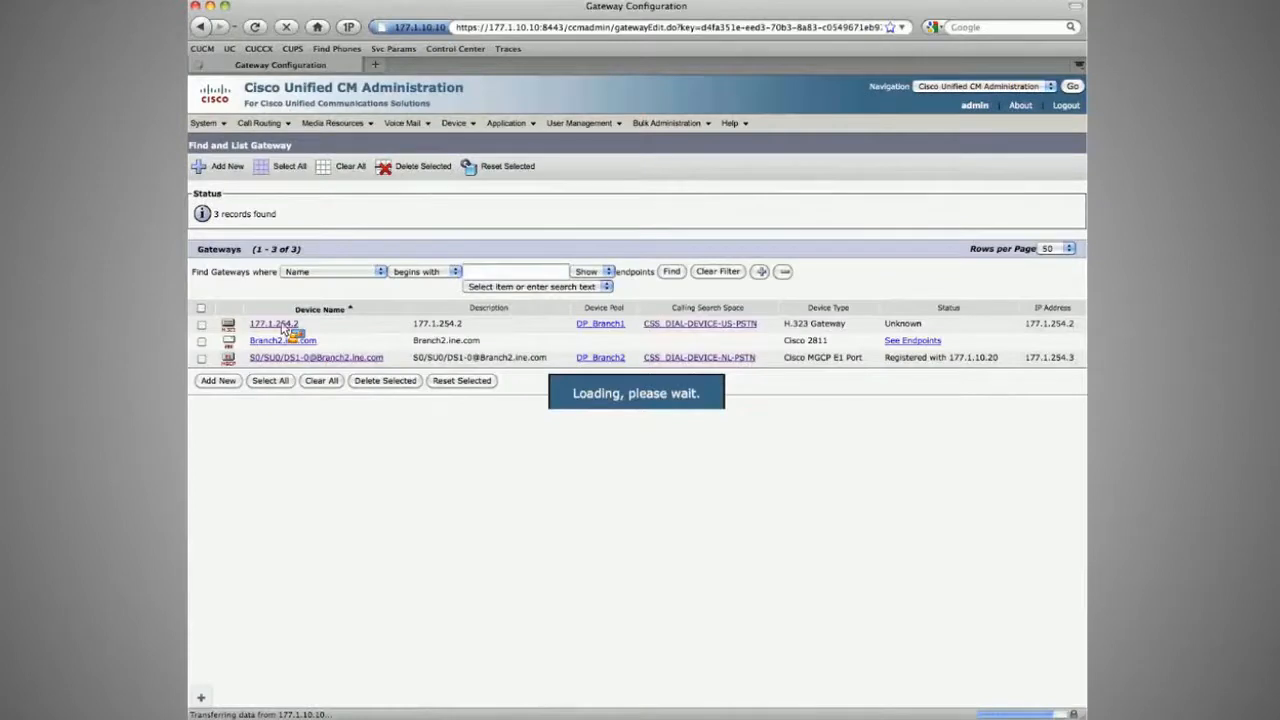
click(436, 477)
click(445, 494)
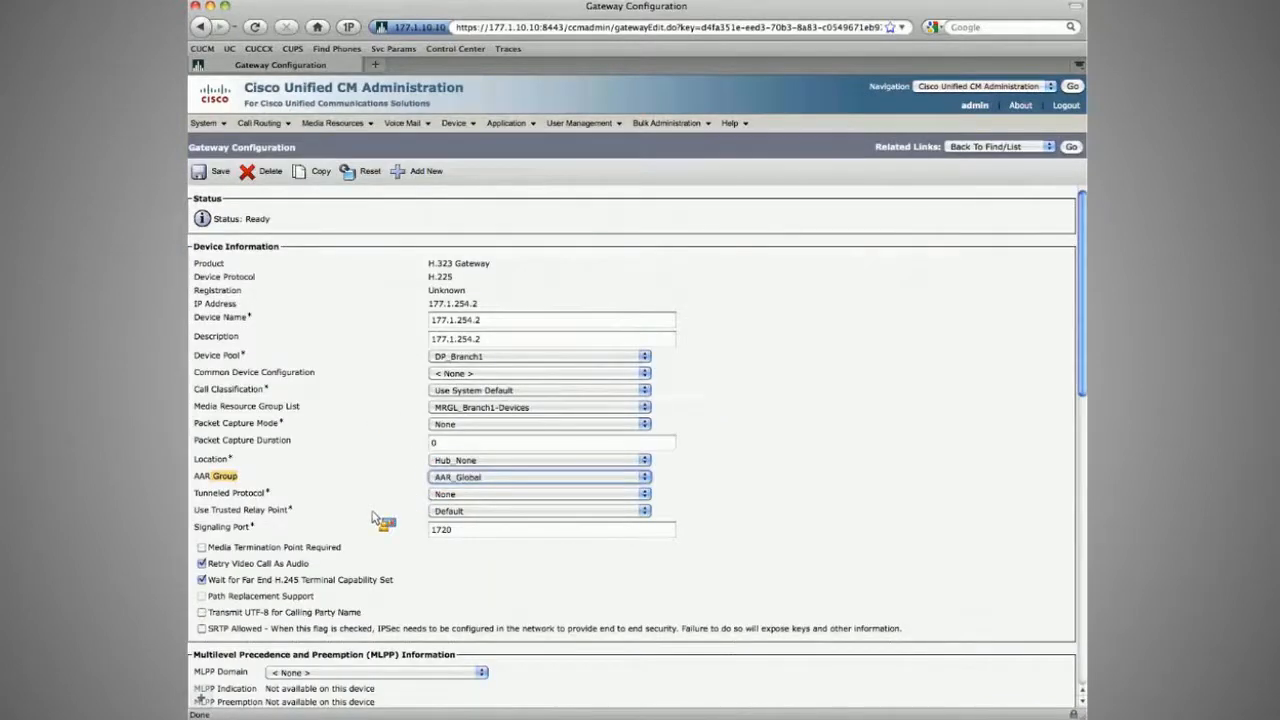
Step: Set the H.323 gateway's inbound AAR Calling Search Space to CSS_AAR_Global and save the gateway
scroll(375, 518, down, 5)
click(360, 629)
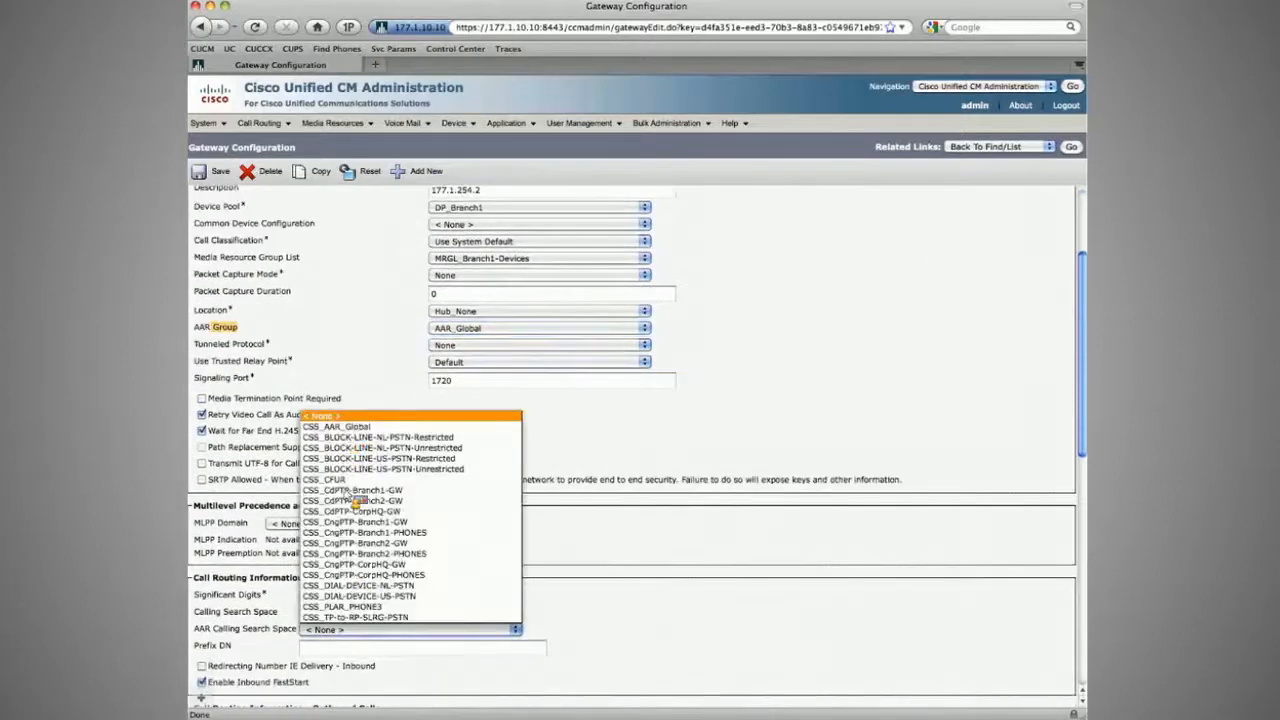
click(340, 426)
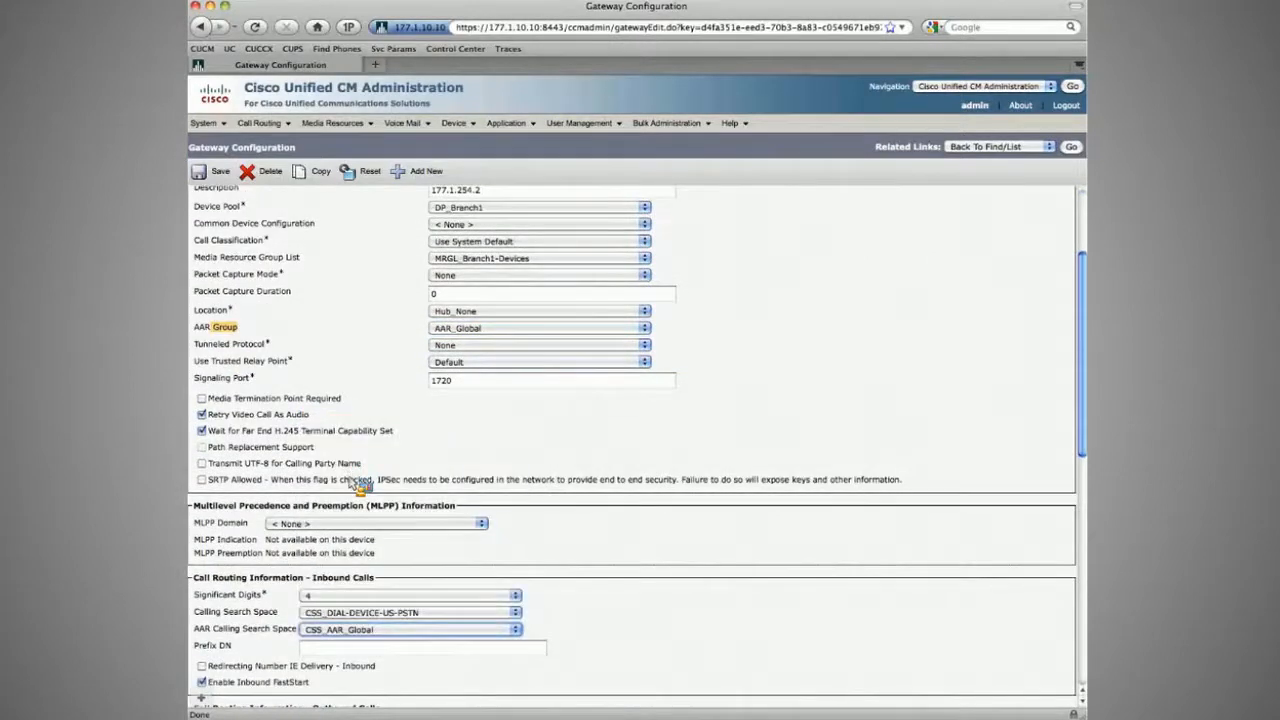
click(215, 172)
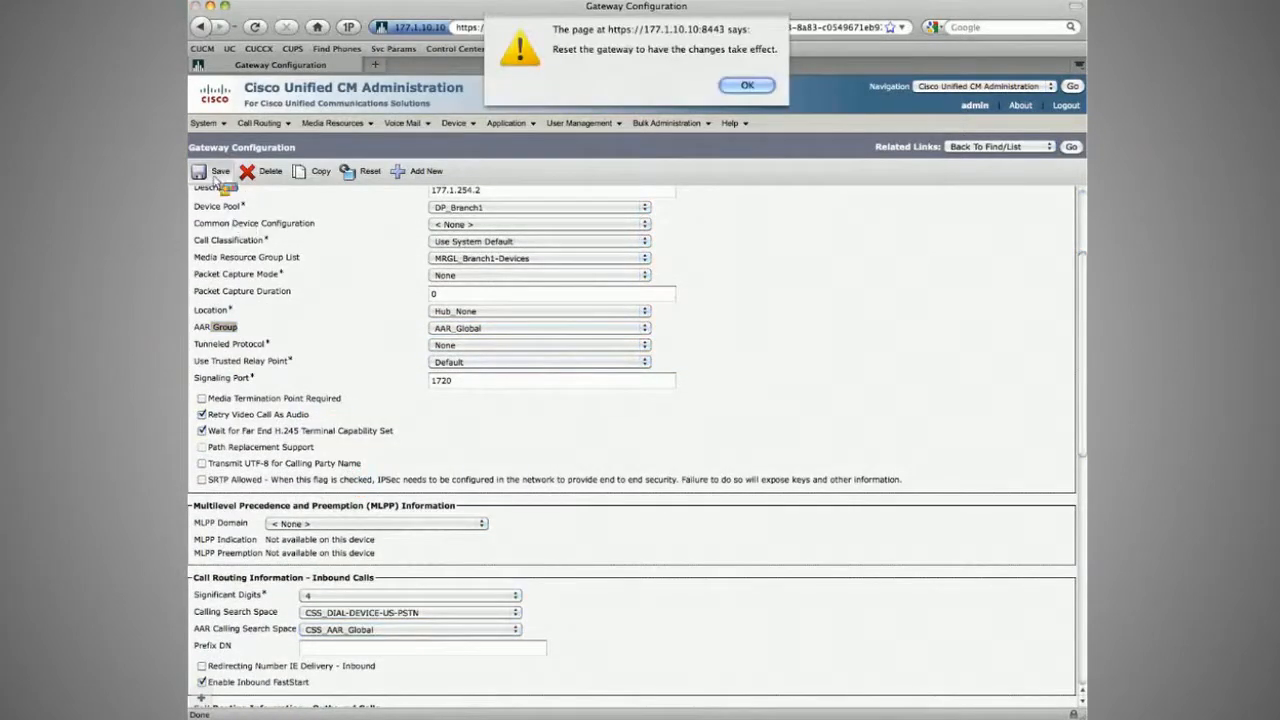
key(Return)
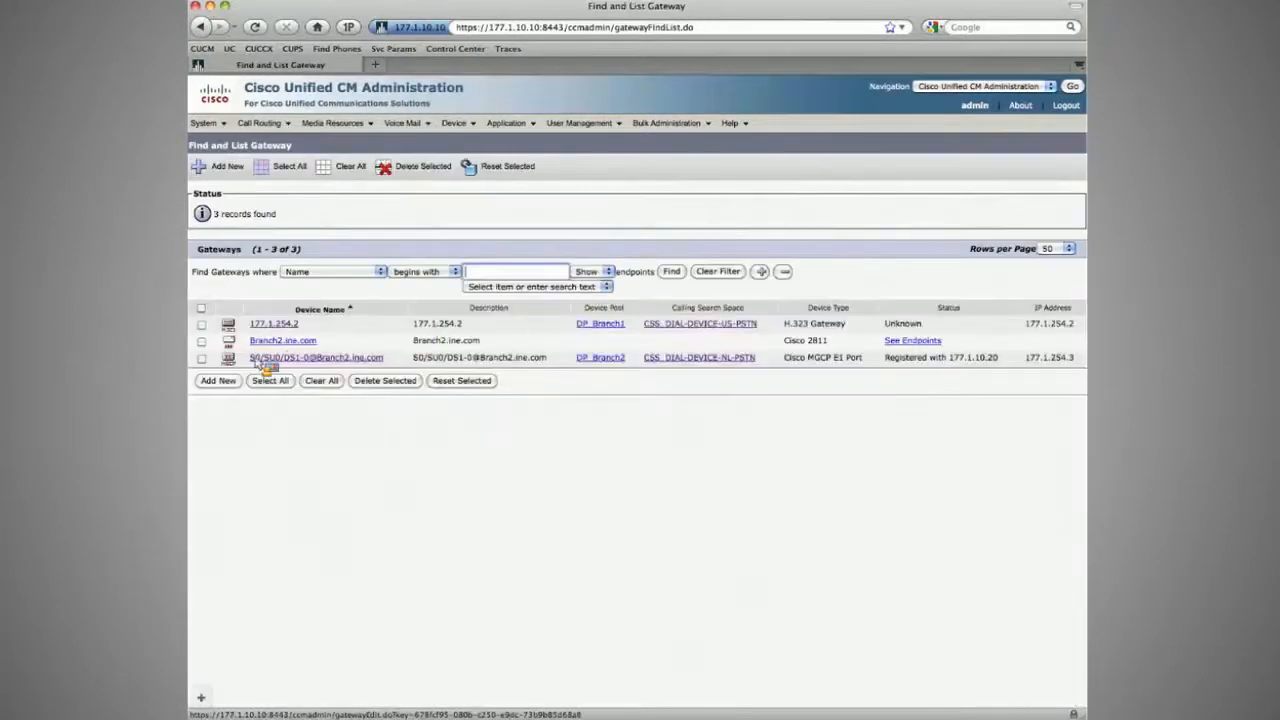
Step: Set the Branch2 MGCP E1 port's AAR Group to AAR_Global and inbound AAR Calling Search Space to CSS_AAR_Global, and save it
click(264, 360)
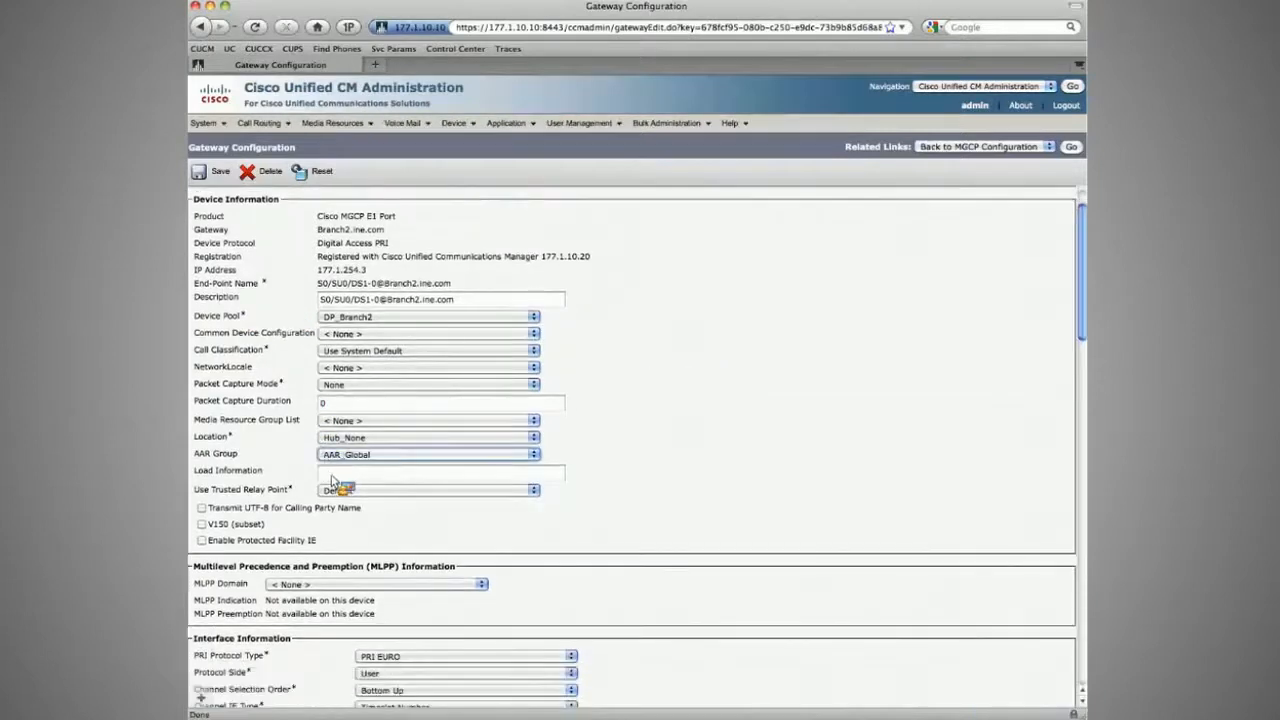
scroll(336, 485, down, 10)
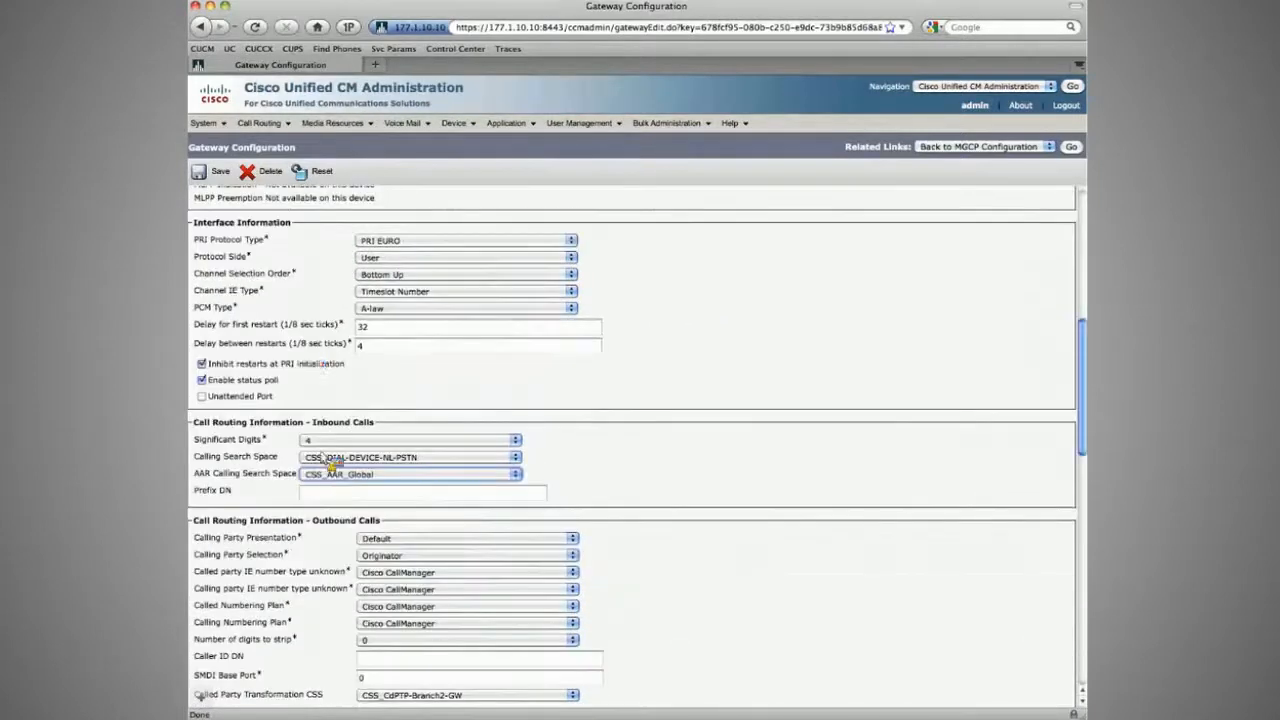
click(215, 173)
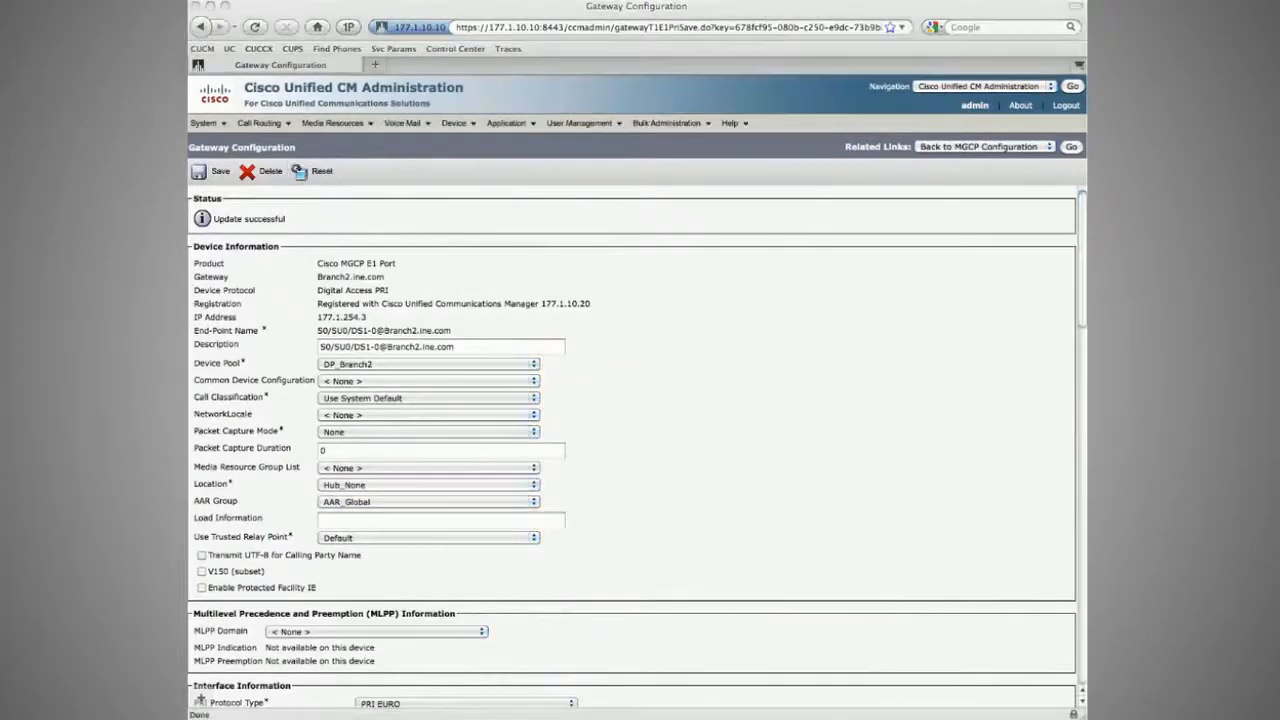
Step: Open the SIP_Trunk-CorpHQ trunk, set its AAR Group to AAR_Global, then save and reset the trunk
click(505, 123)
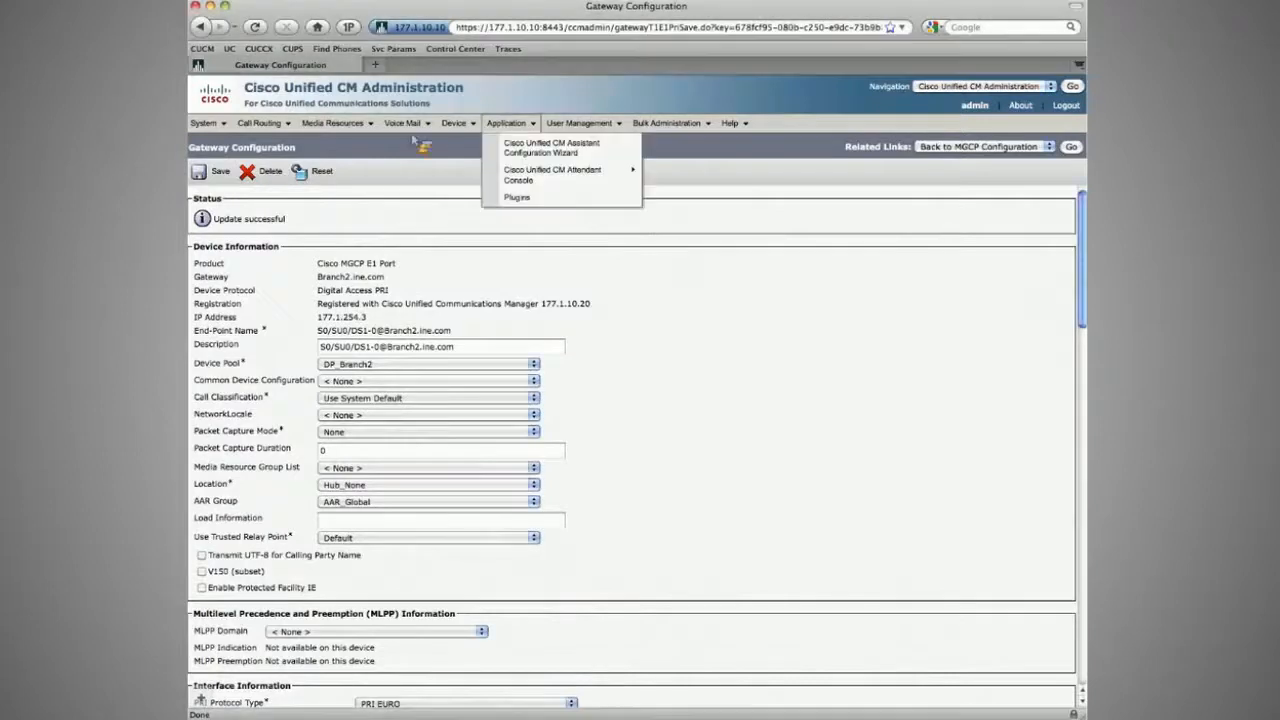
mouse_move(453, 123)
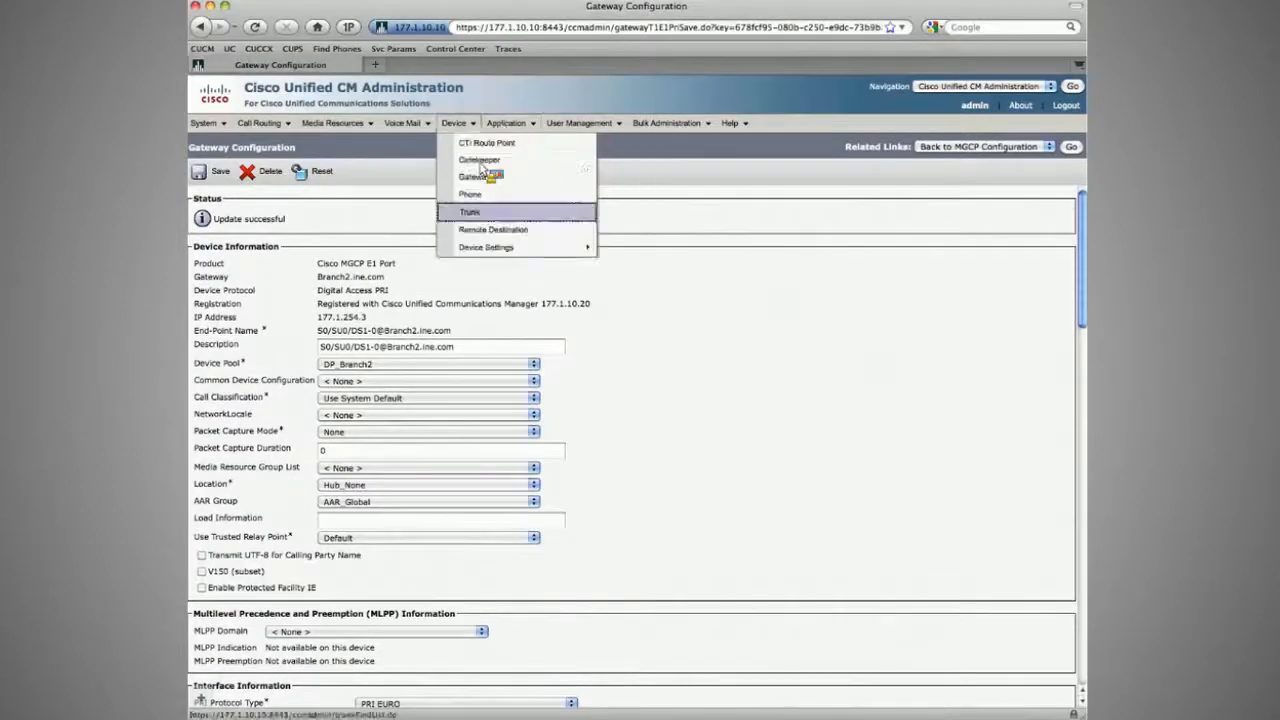
click(468, 213)
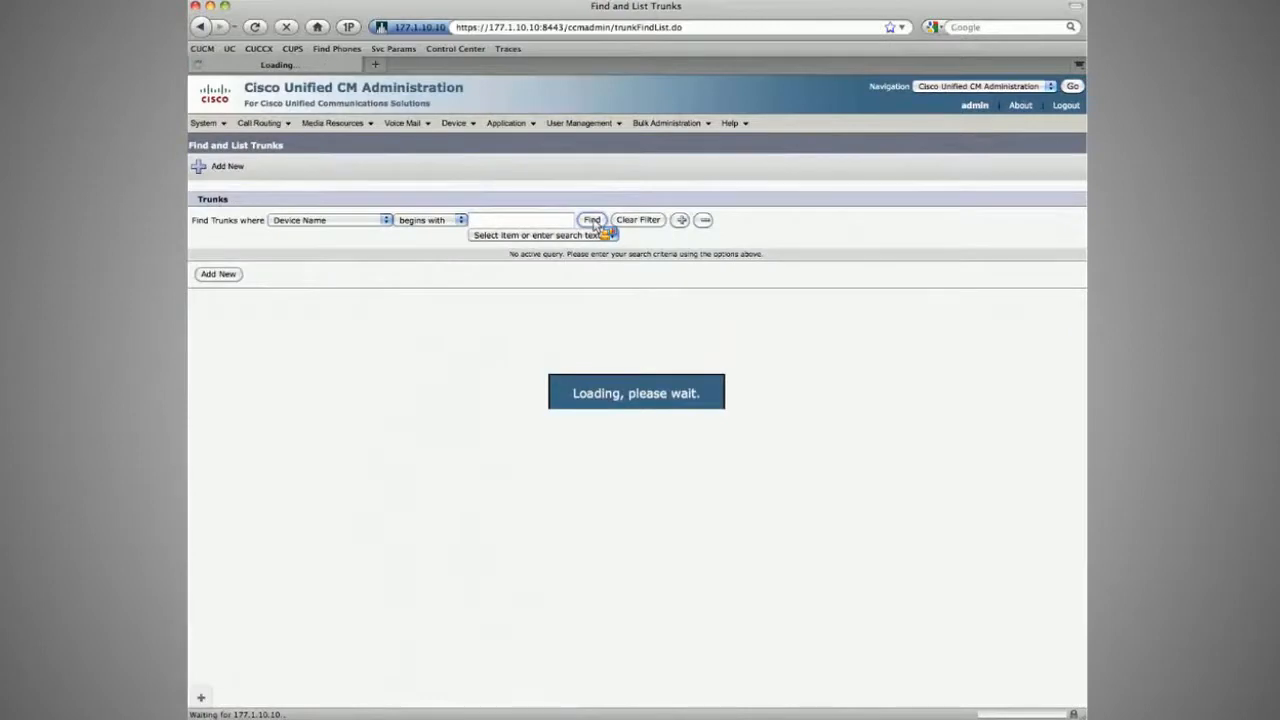
click(295, 324)
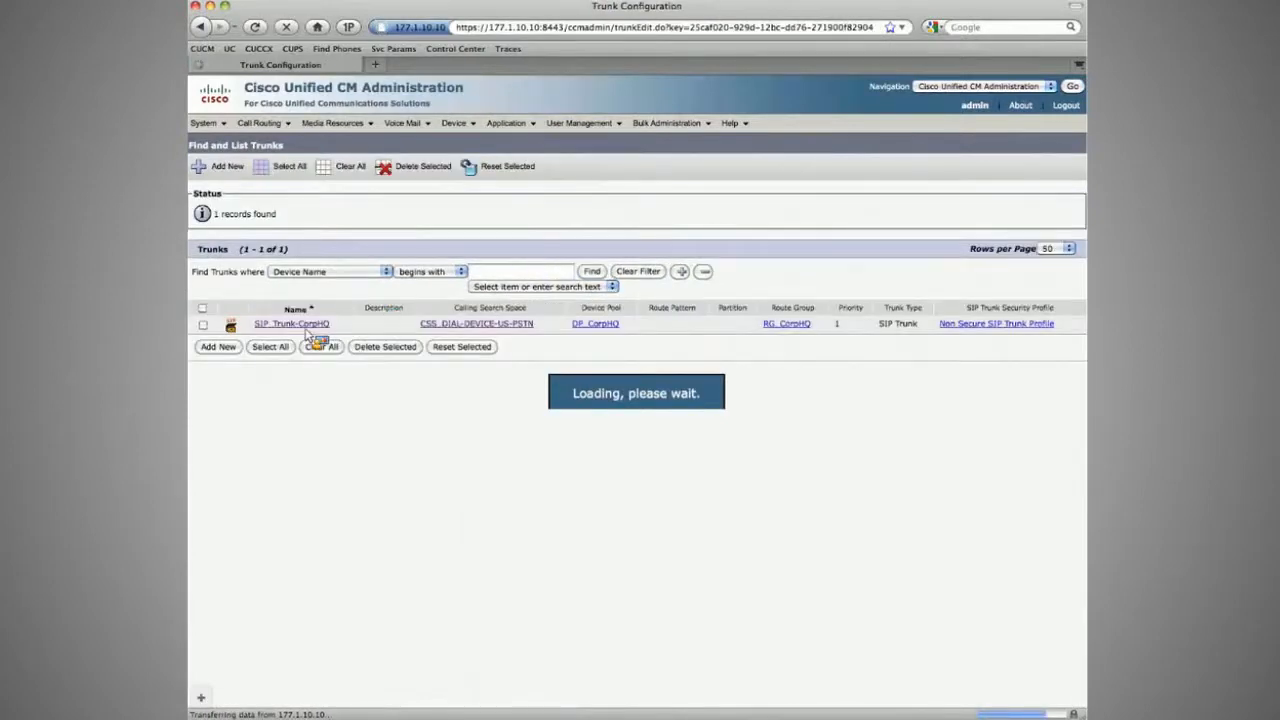
click(476, 414)
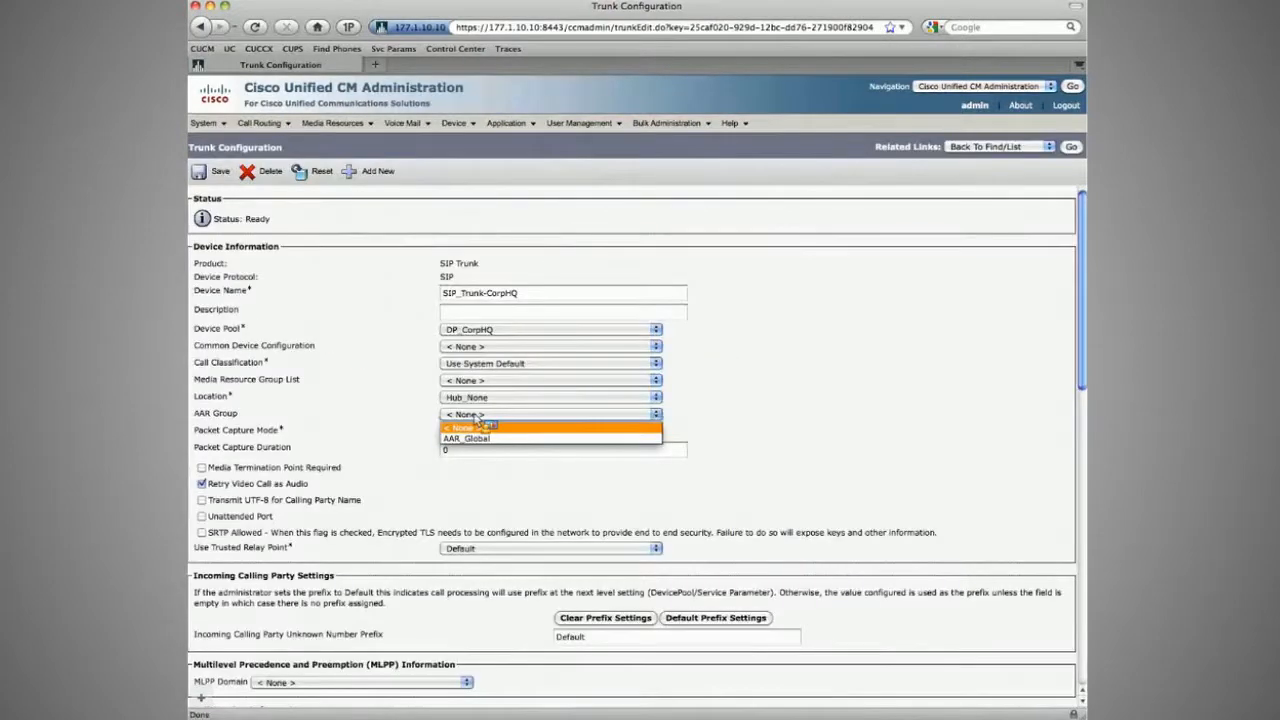
click(478, 420)
scroll(480, 430, down, 8)
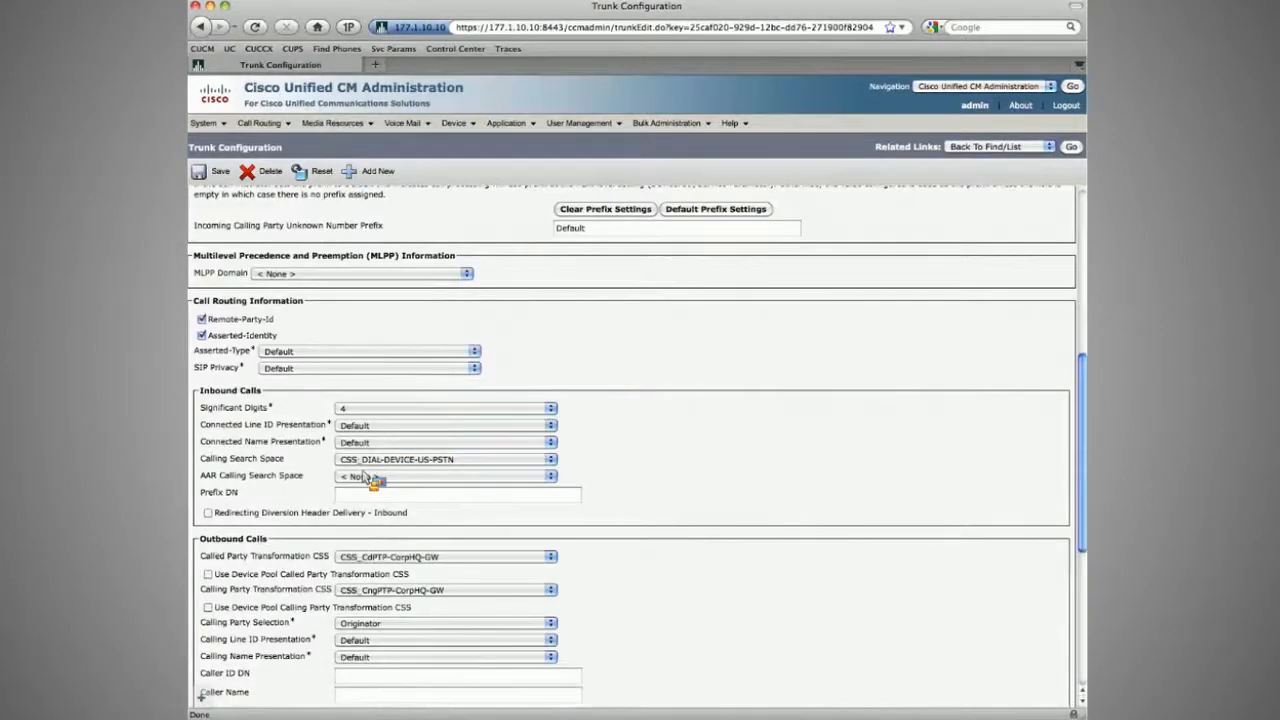
click(204, 177)
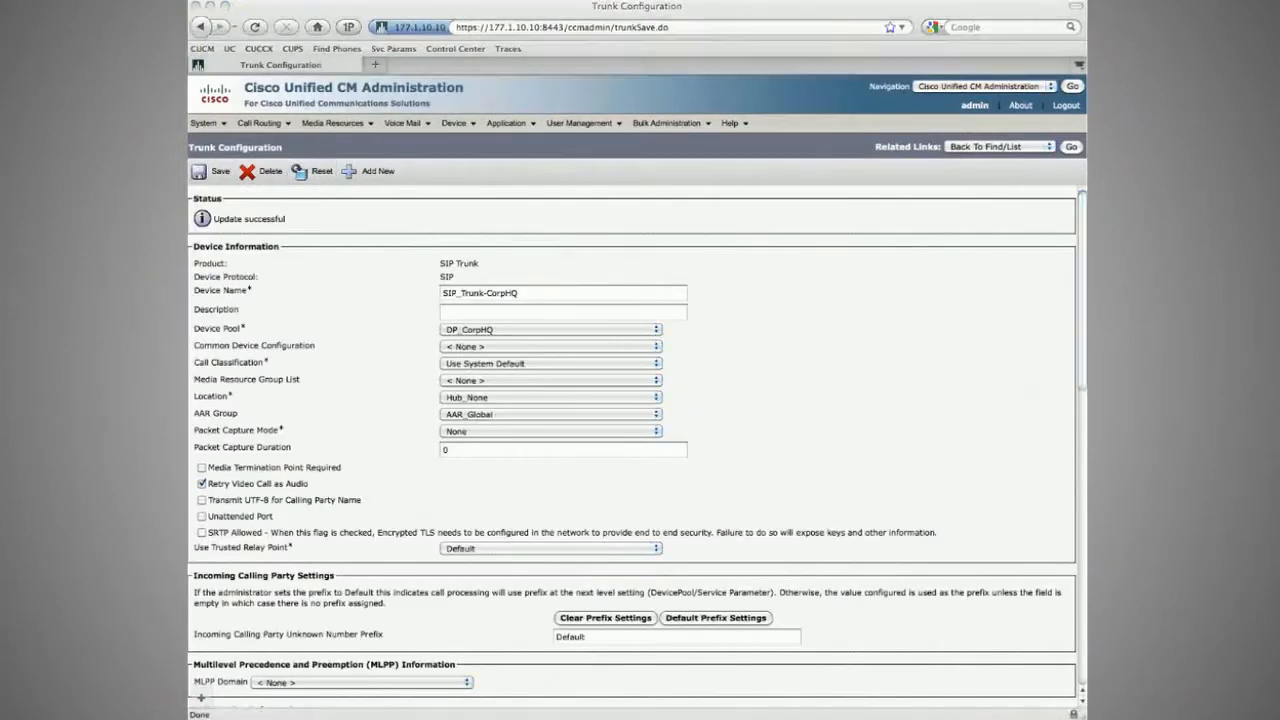
click(302, 172)
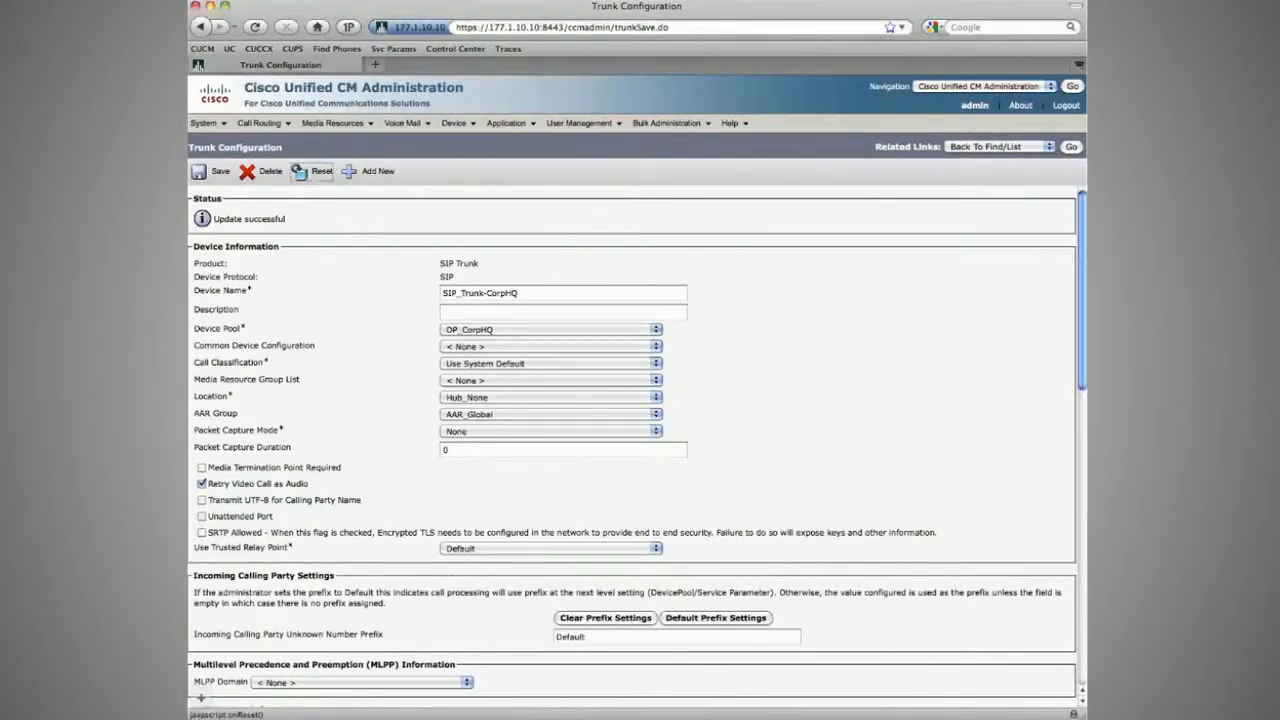
Step: Switch to the R3 terminal session and restart MGCP on Branch2 with no mgcp and mgcp, then exit configuration mode
key(super+Tab)
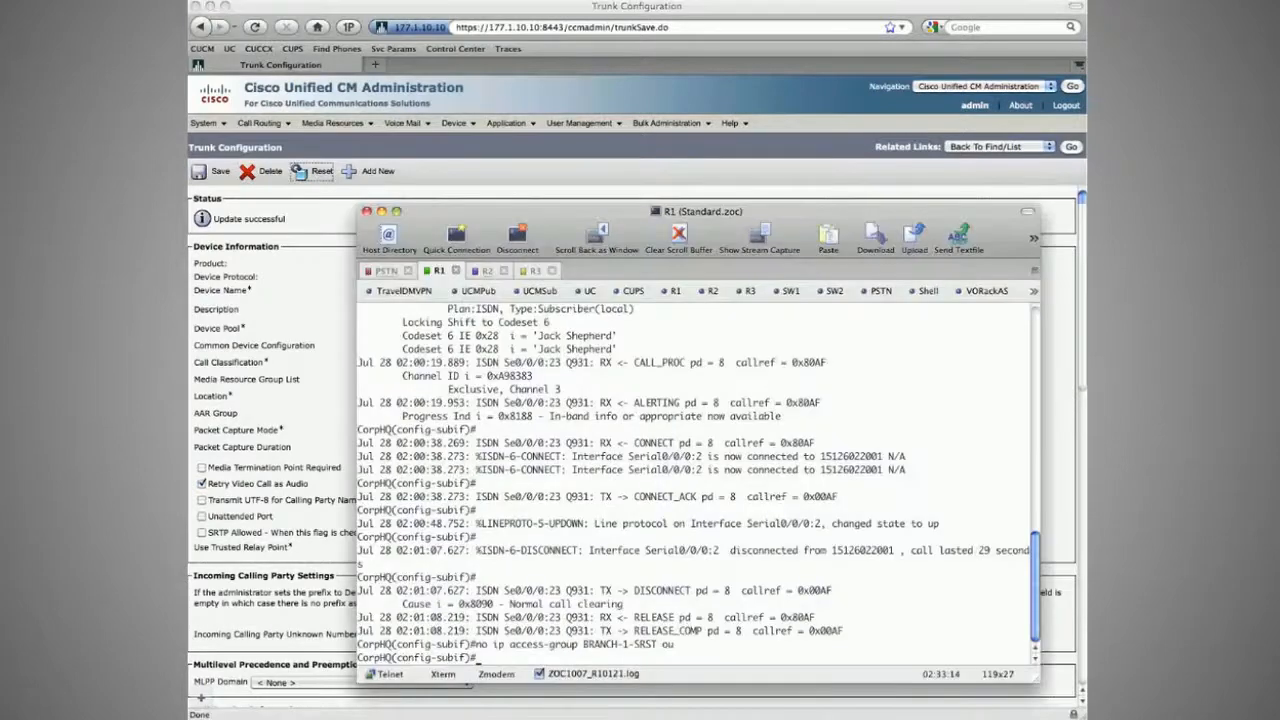
key(super+4)
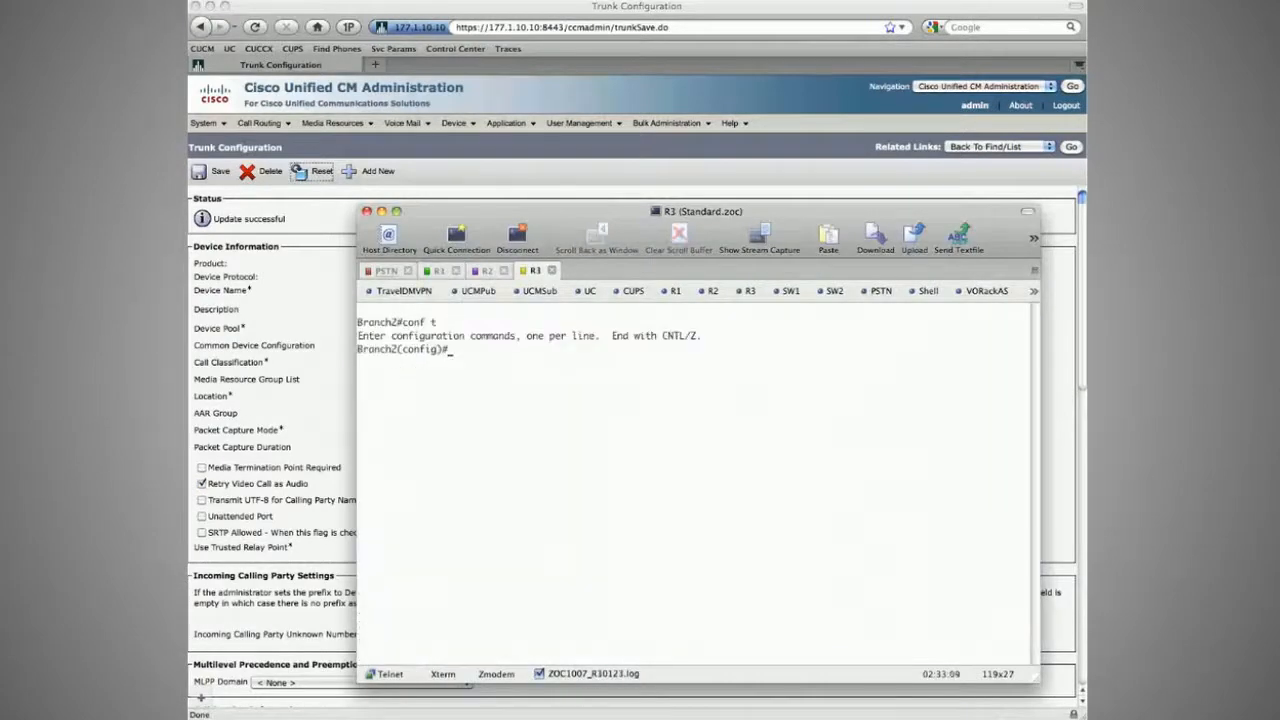
text(no mgcp)
key(Return)
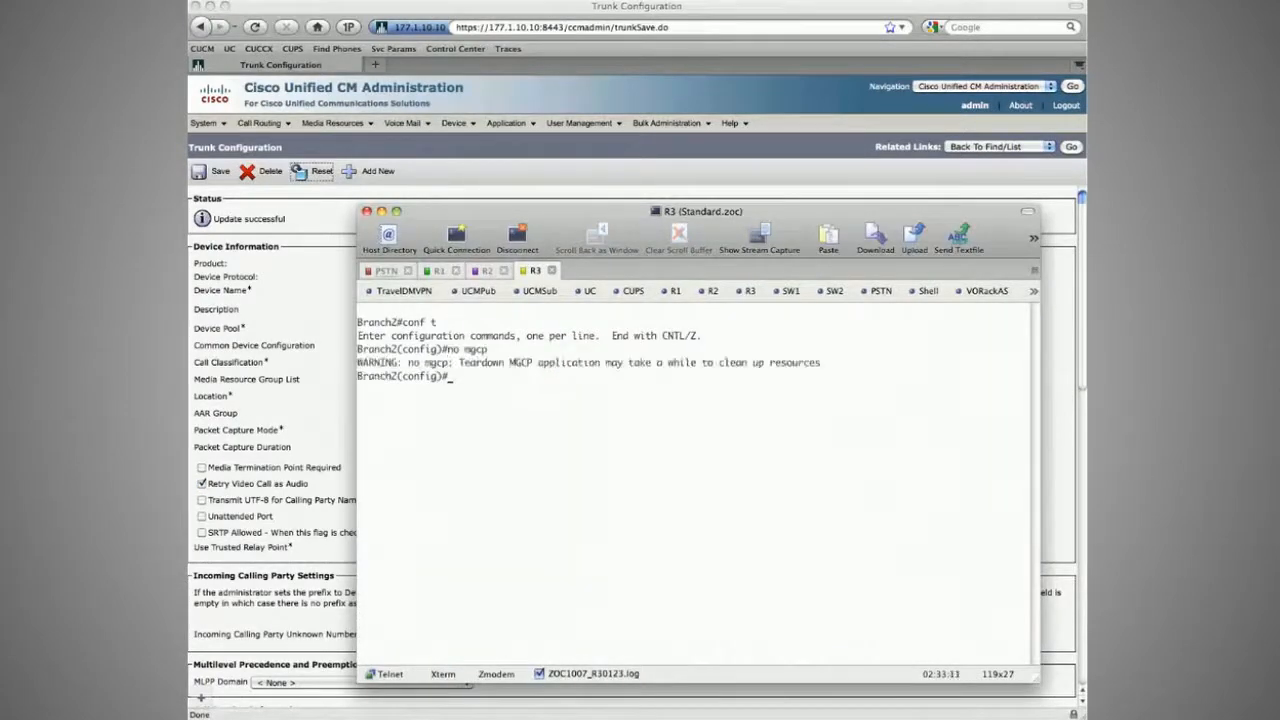
text(mg)
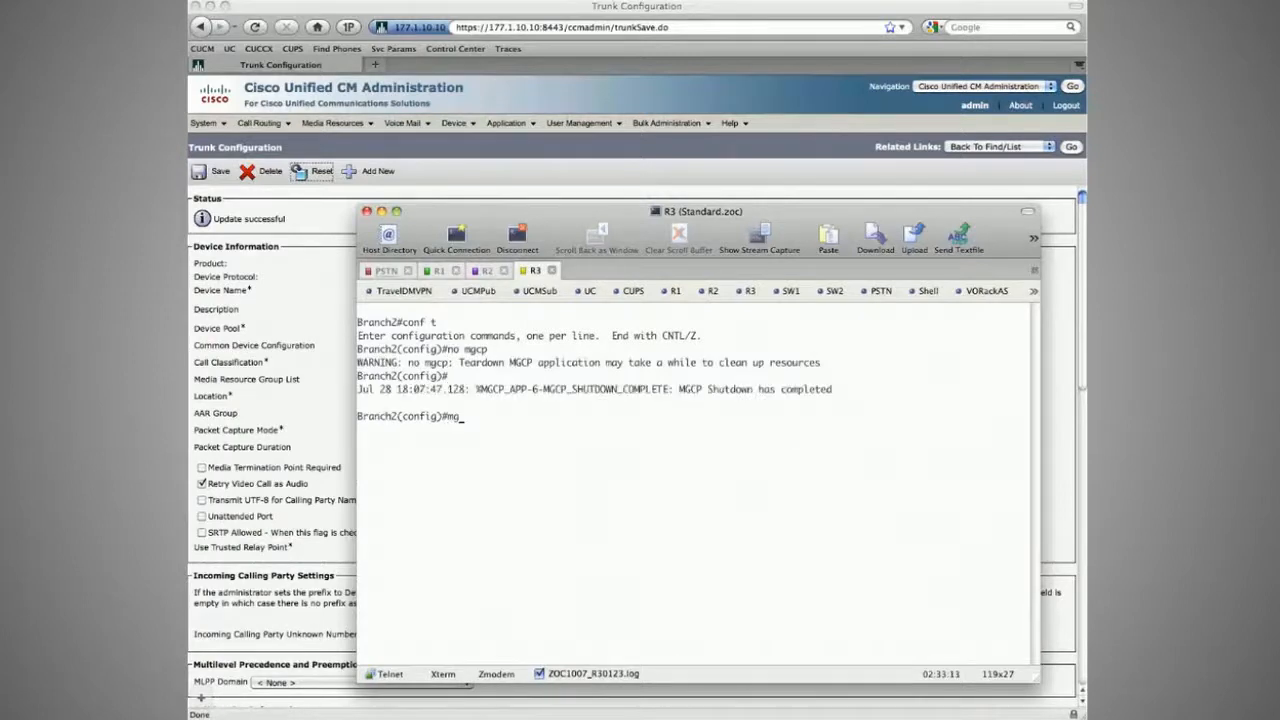
text(cp)
key(Return)
text(end)
key(Return)
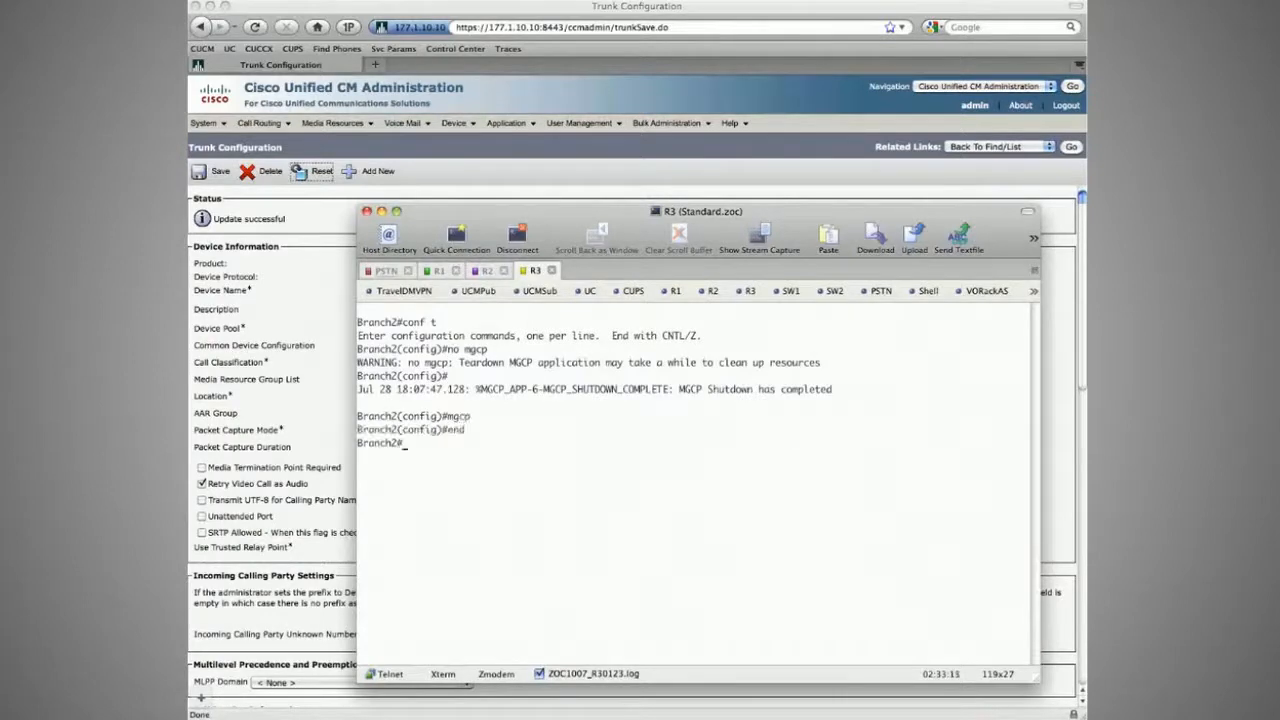
Step: Check Branch2's Call Manager registration with sh ccm and its ISDN state with sh isdn st, then clear the terminal
text(sh ccm)
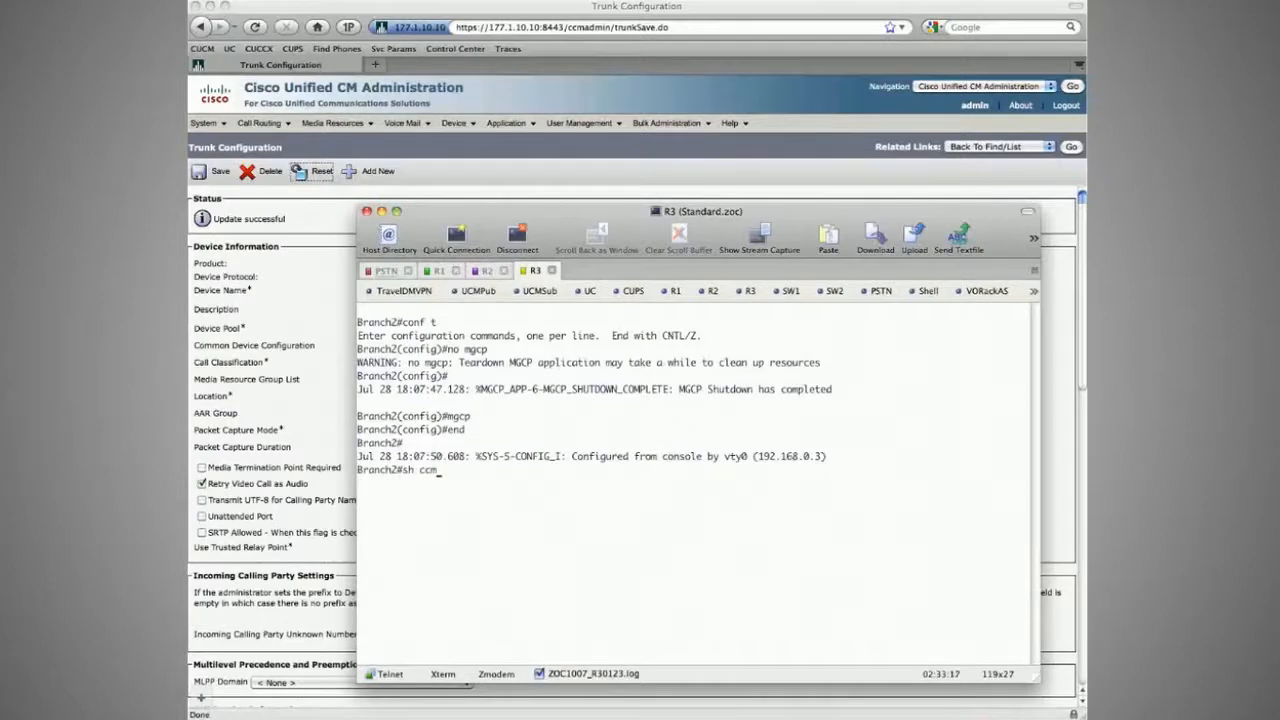
key(Return)
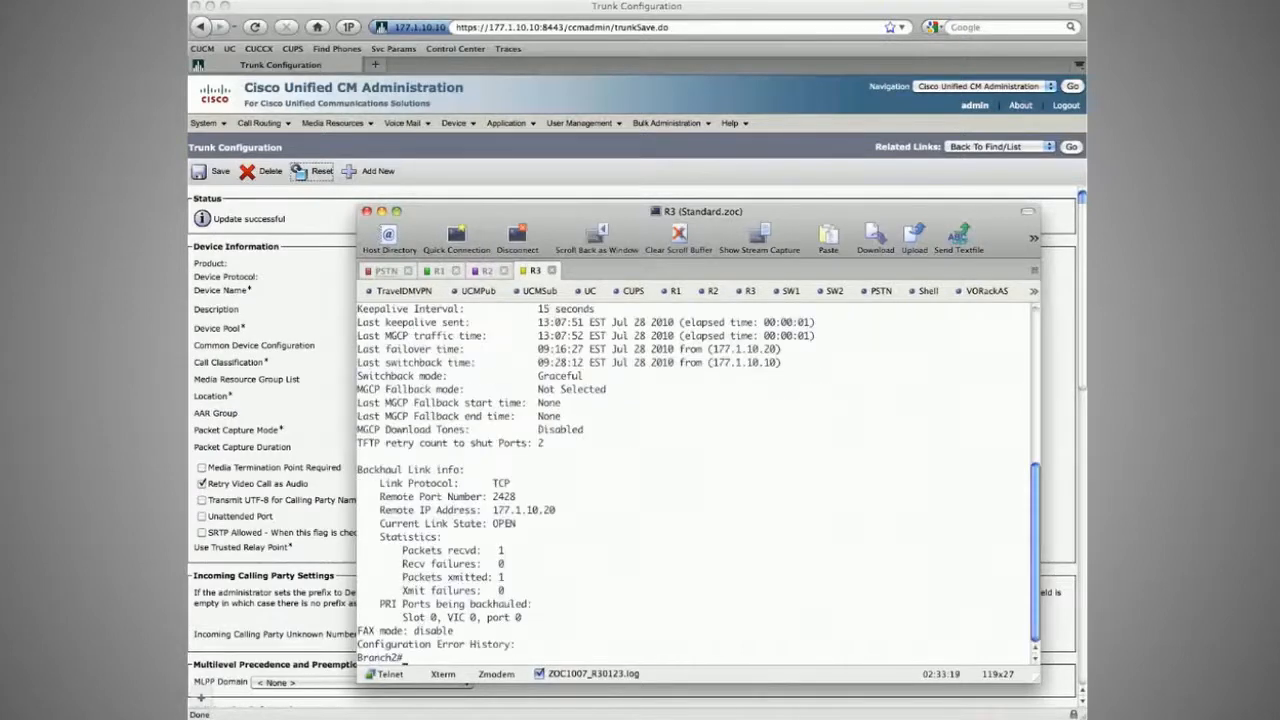
text(sh isdn st)
key(Return)
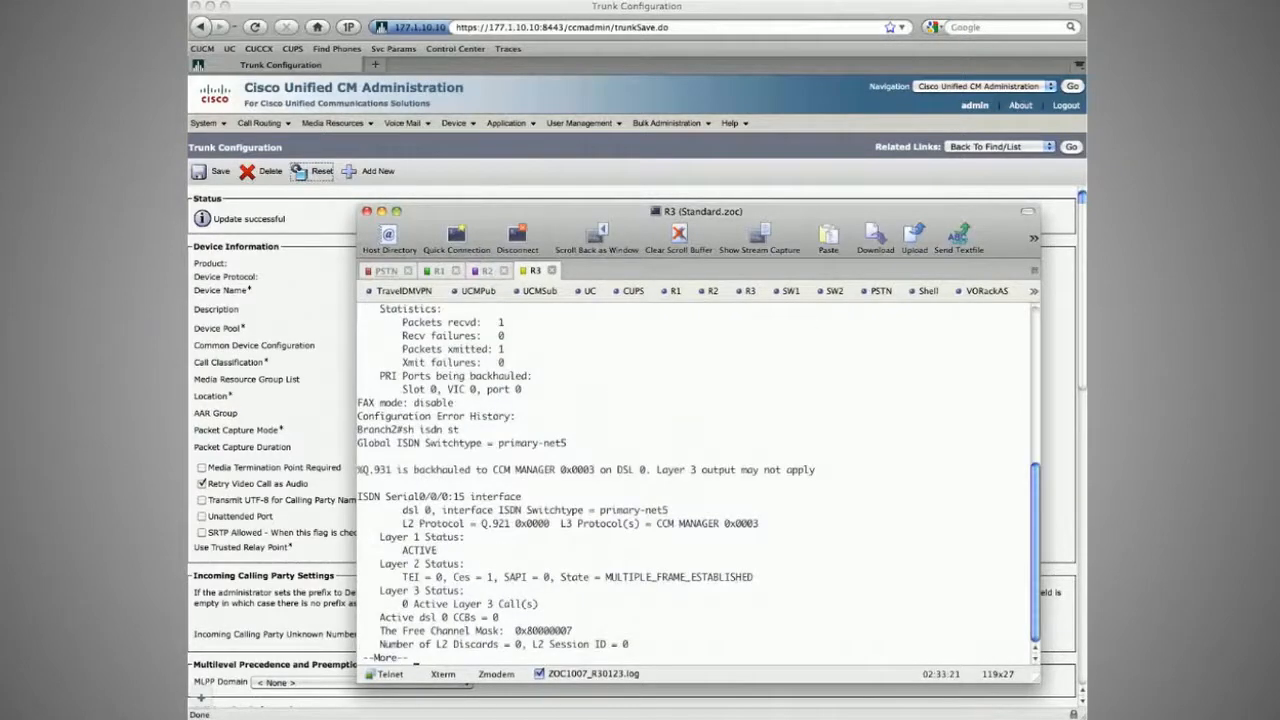
key(super+k)
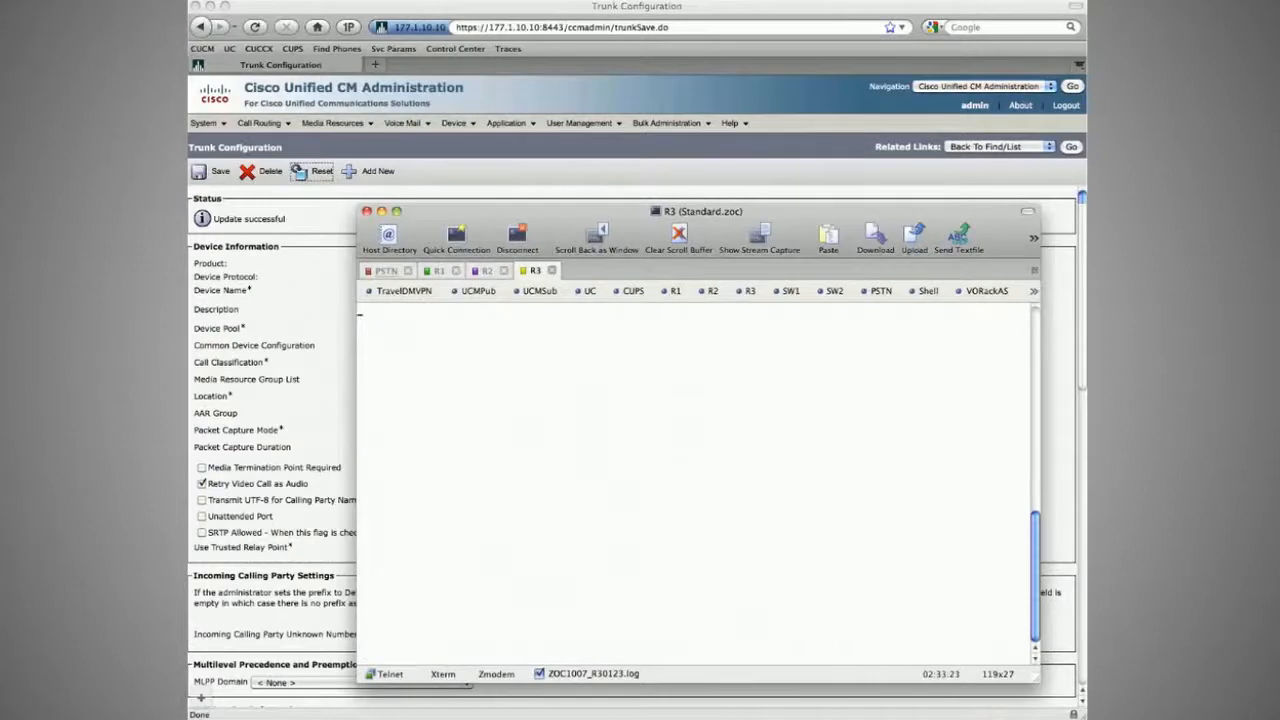
Step: Exit configuration mode on the CorpHQ router in the R1 session and clear its terminal screen
key(super+Left)
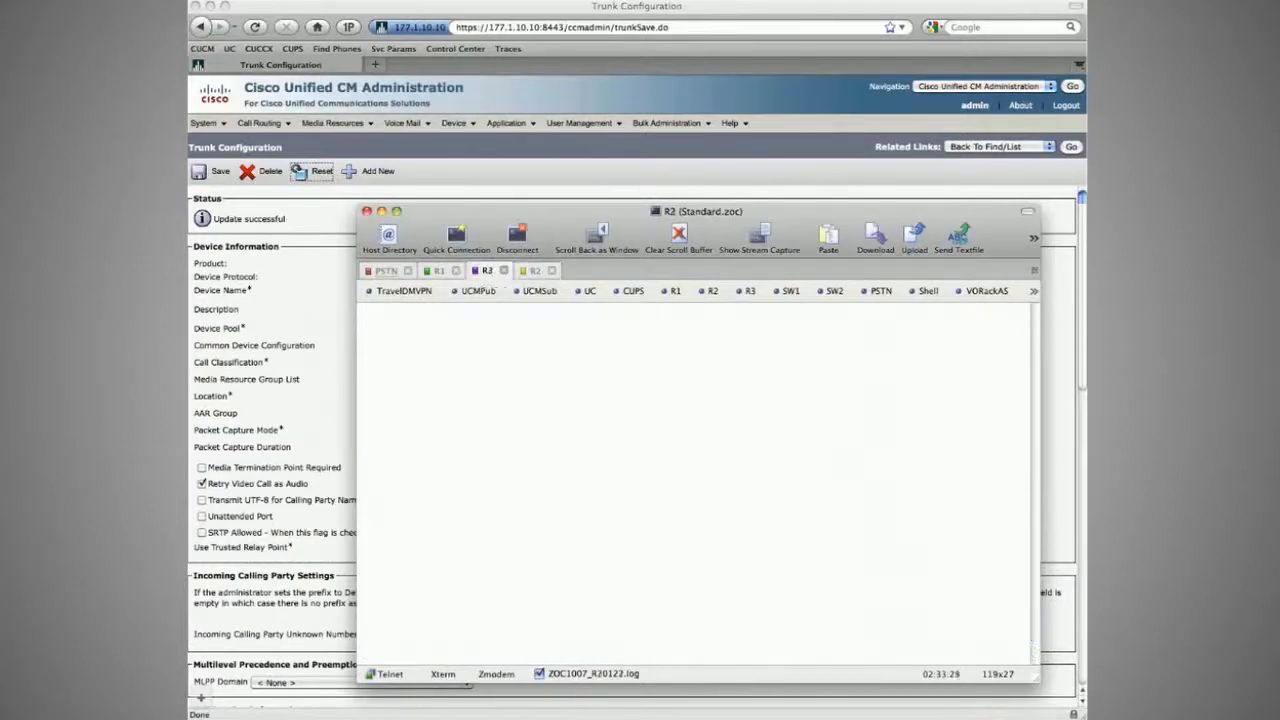
key(super+Left)
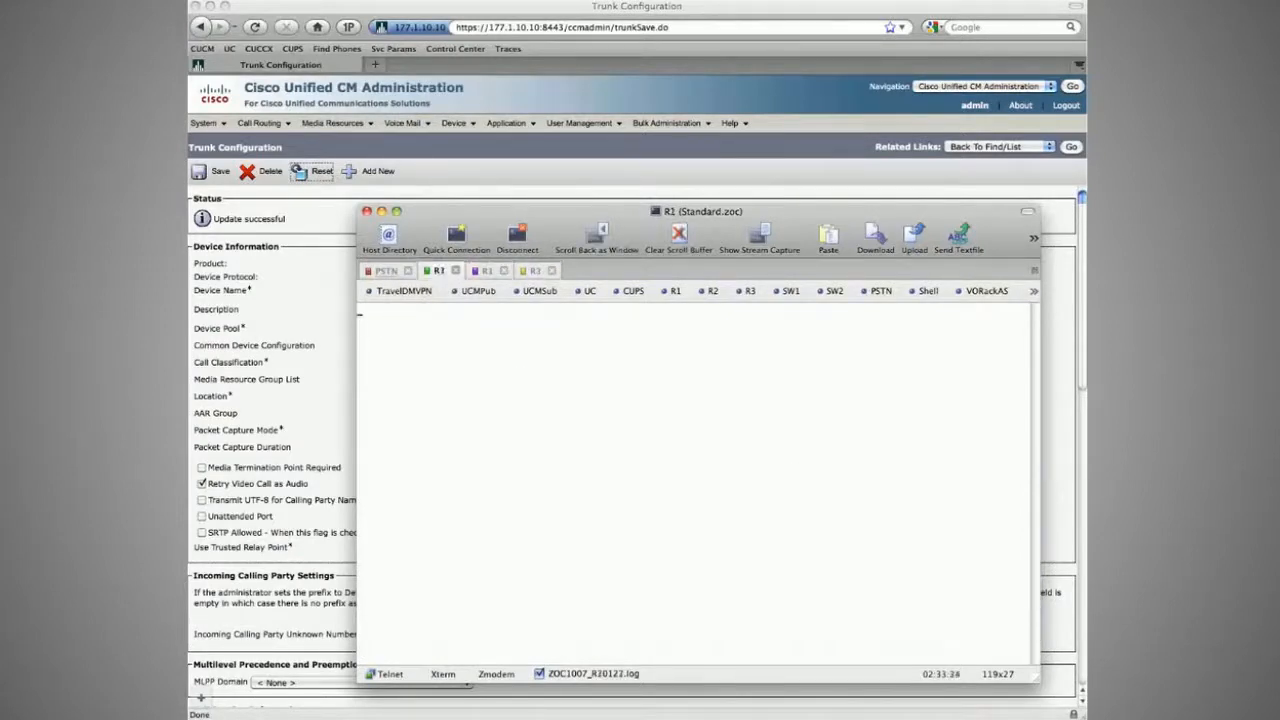
text(end)
key(Return)
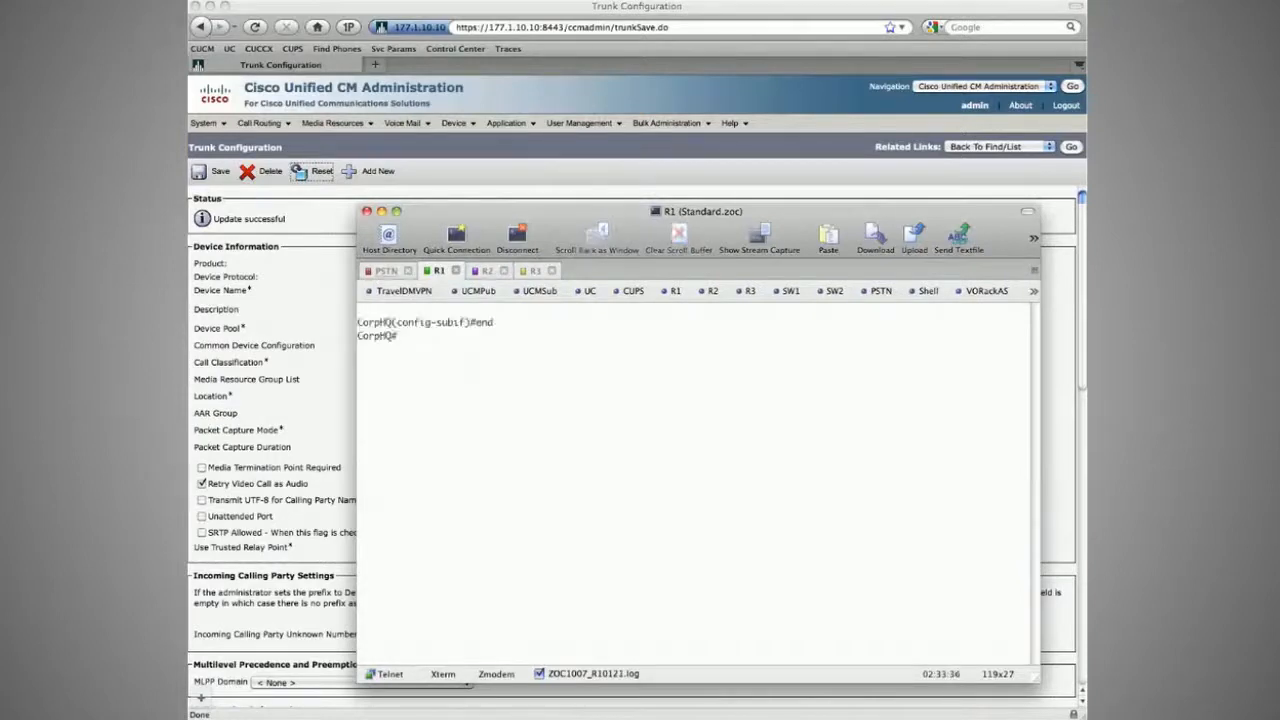
key(super+k)
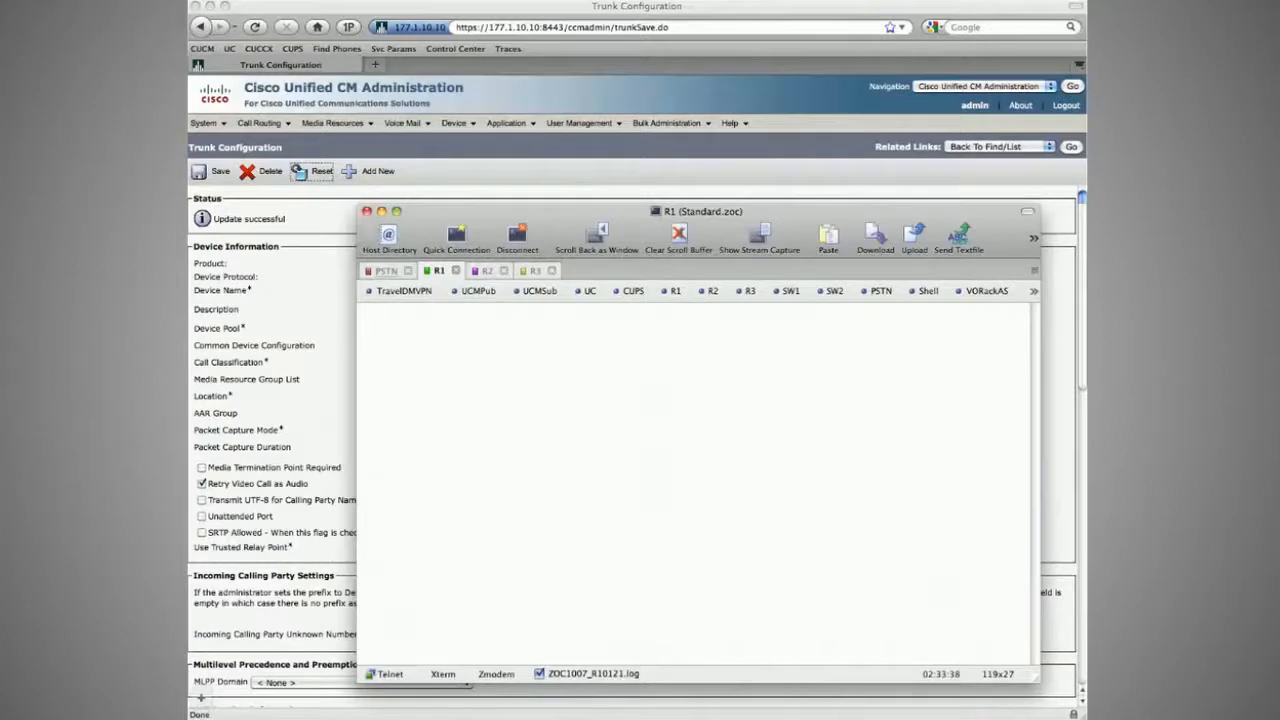
key(super+Left)
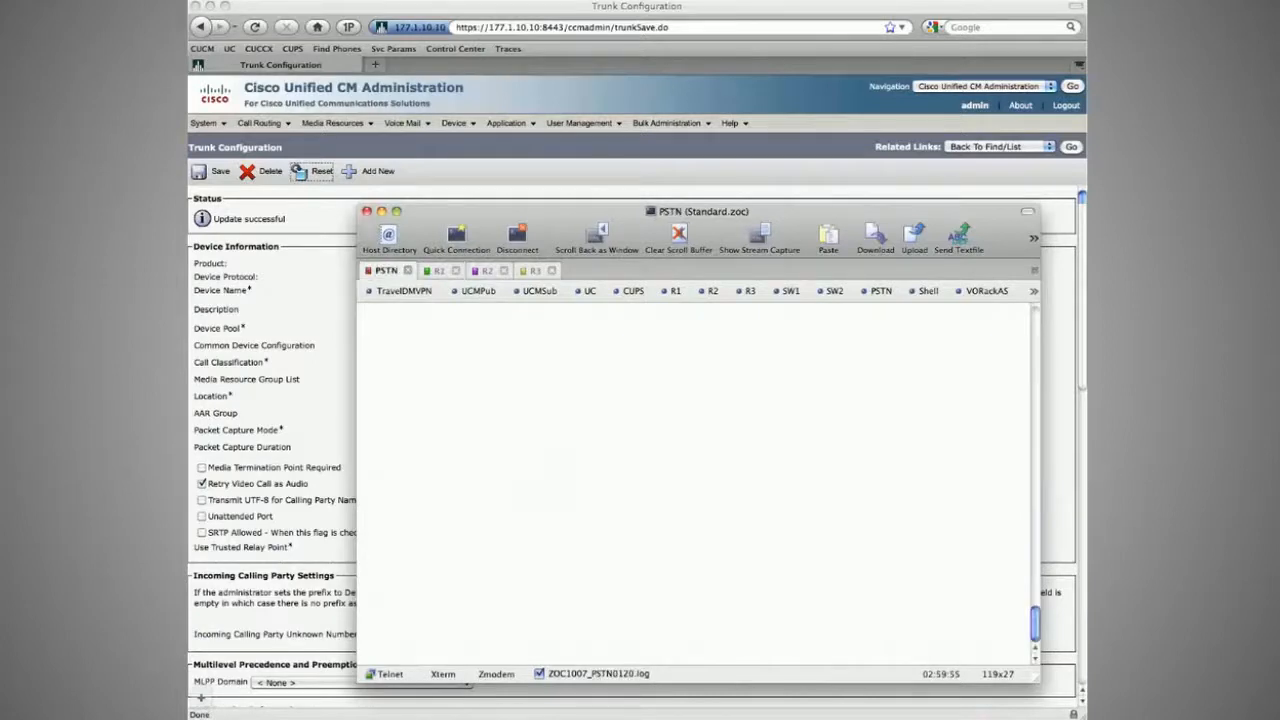
key(super+Right)
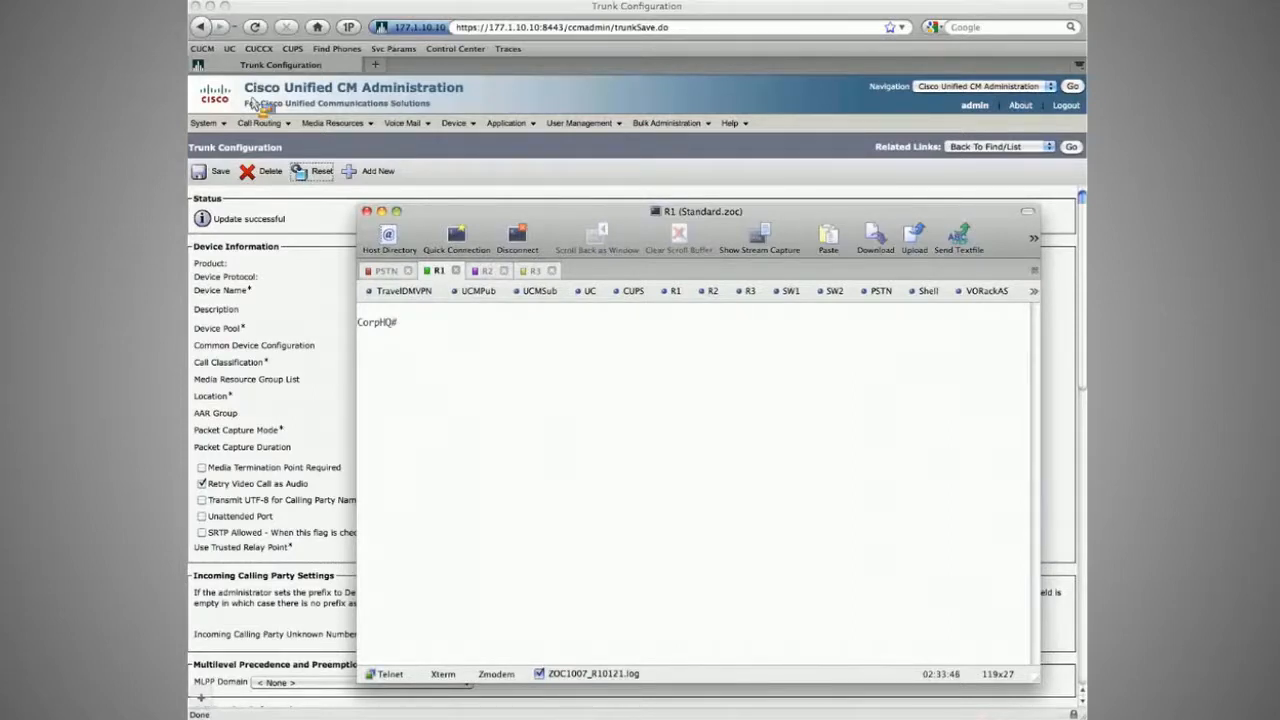
Step: In Unified CM, set the L_Branch1 location's audio bandwidth to 23 kbps, save it and resync its bandwidth
click(204, 123)
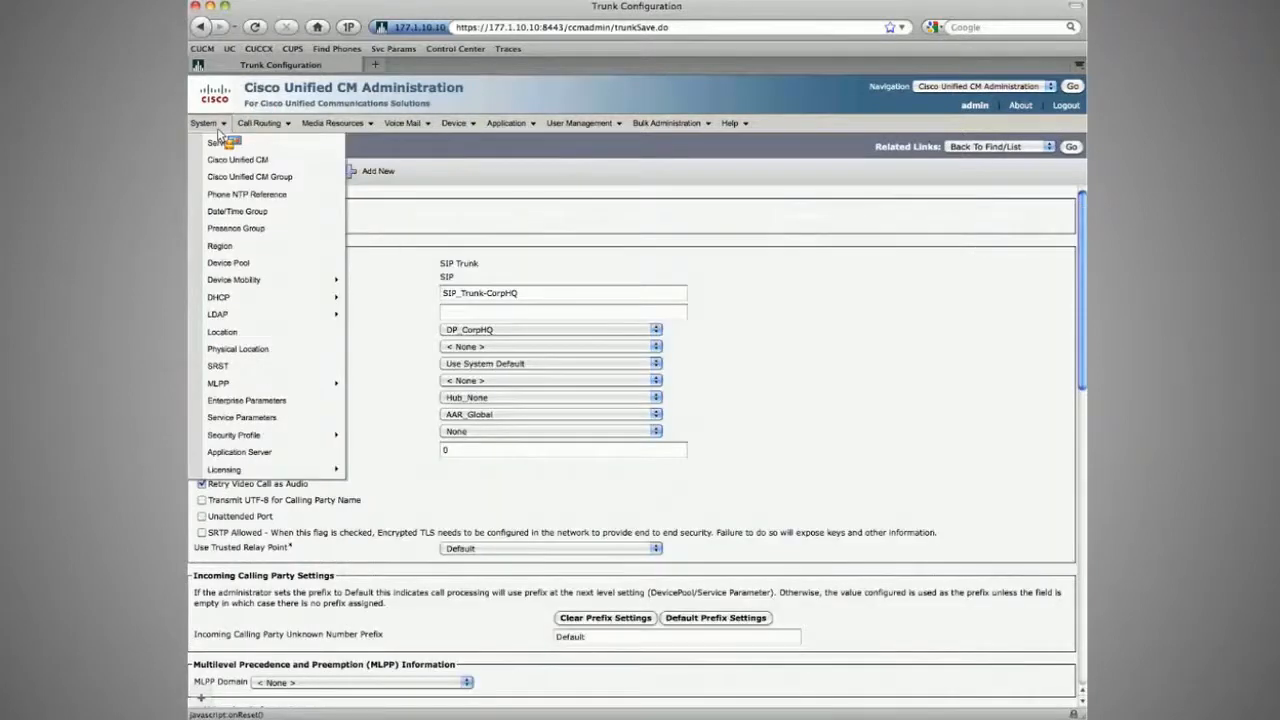
click(228, 332)
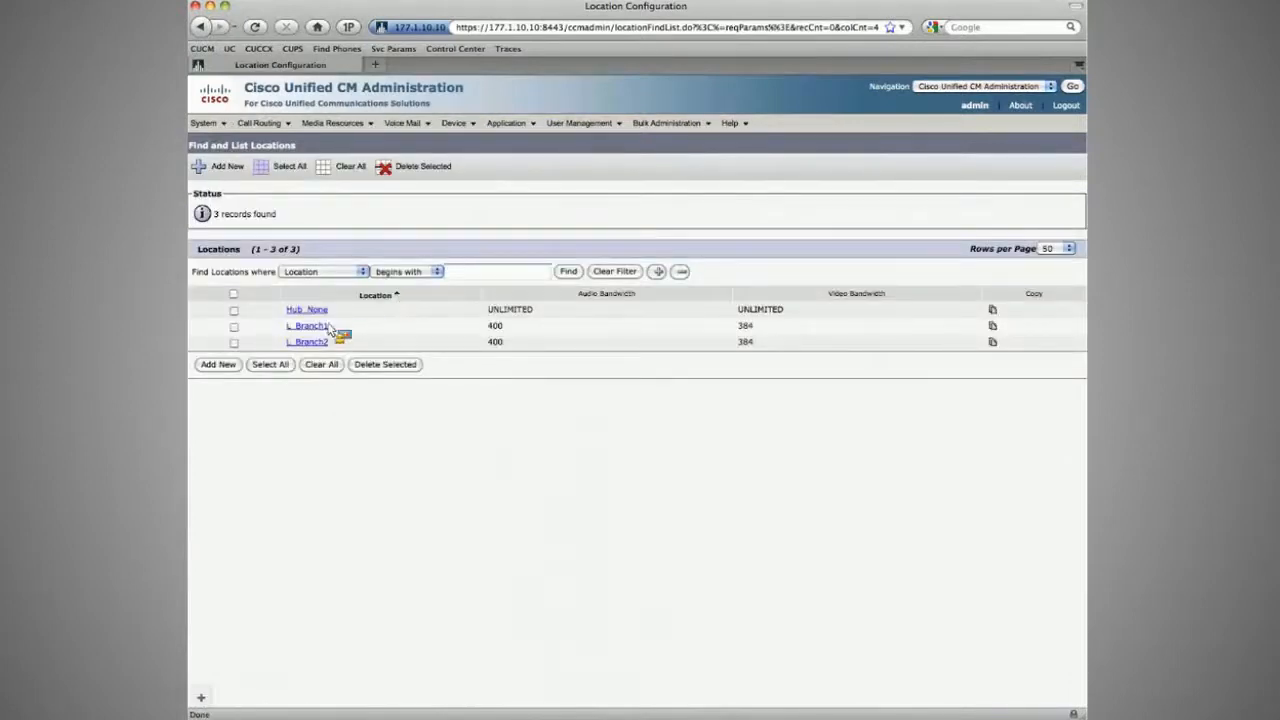
click(306, 326)
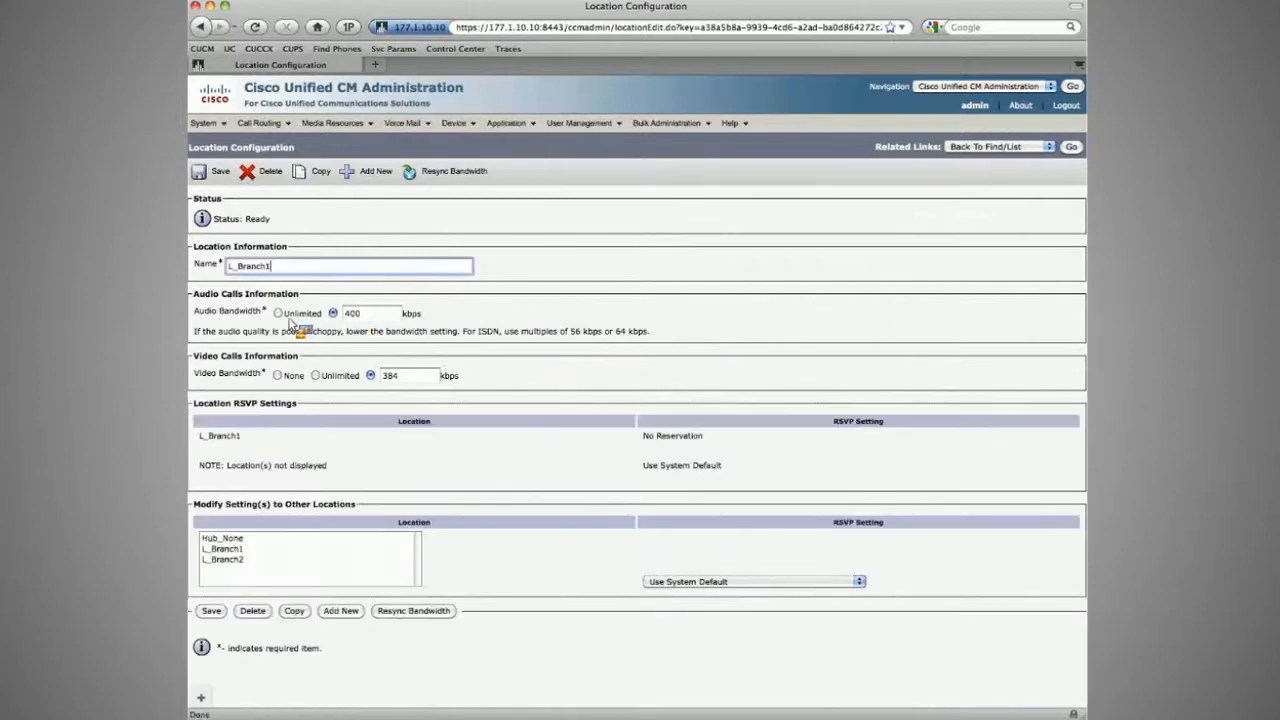
key(Tab)
text(23)
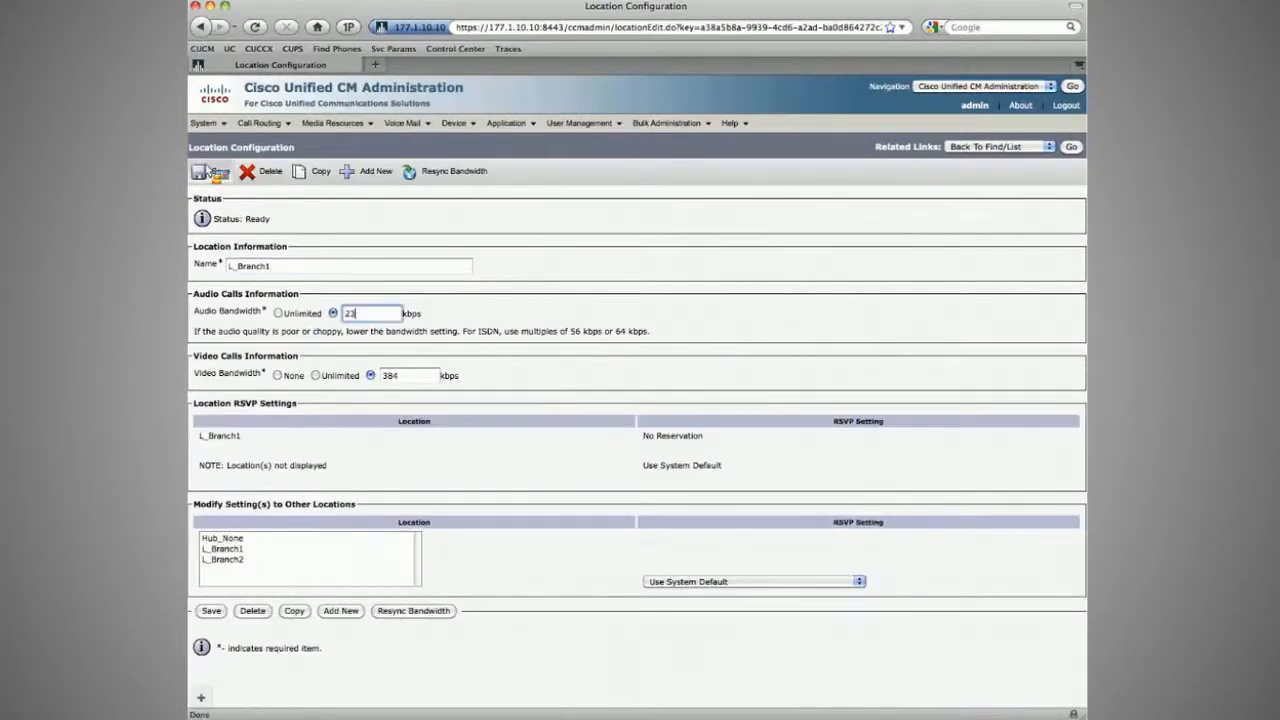
click(208, 172)
click(436, 175)
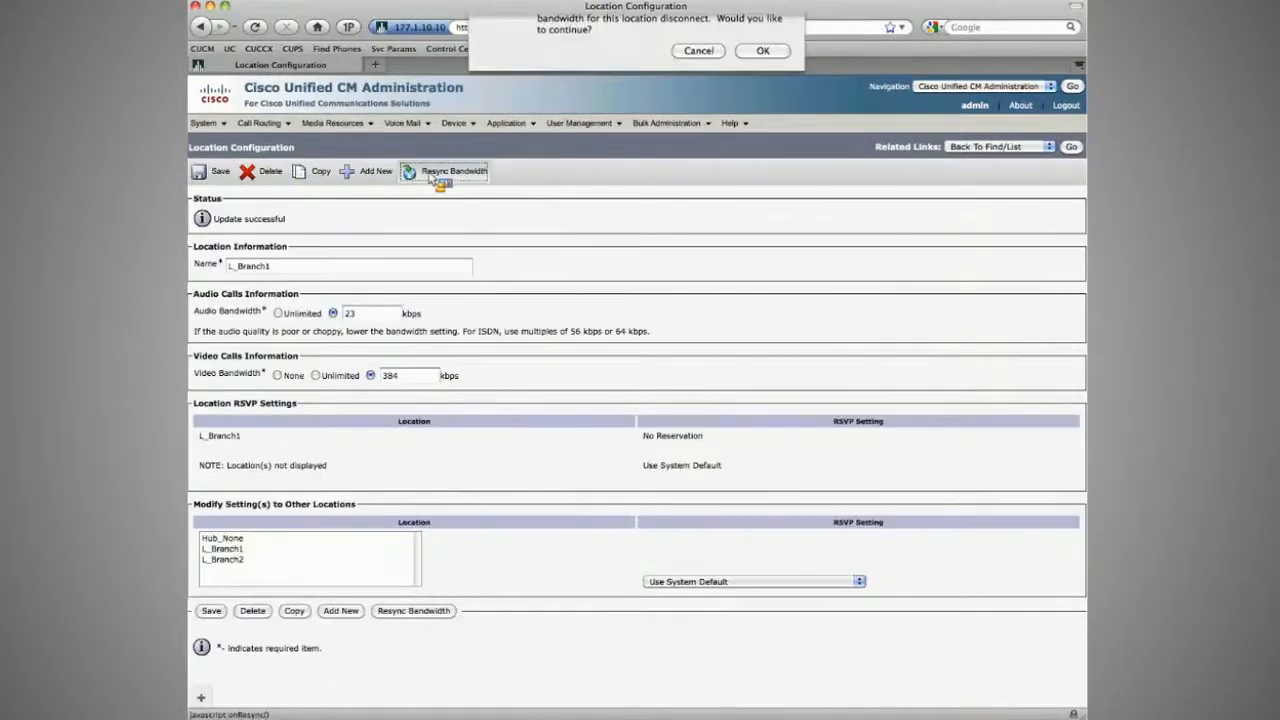
click(762, 50)
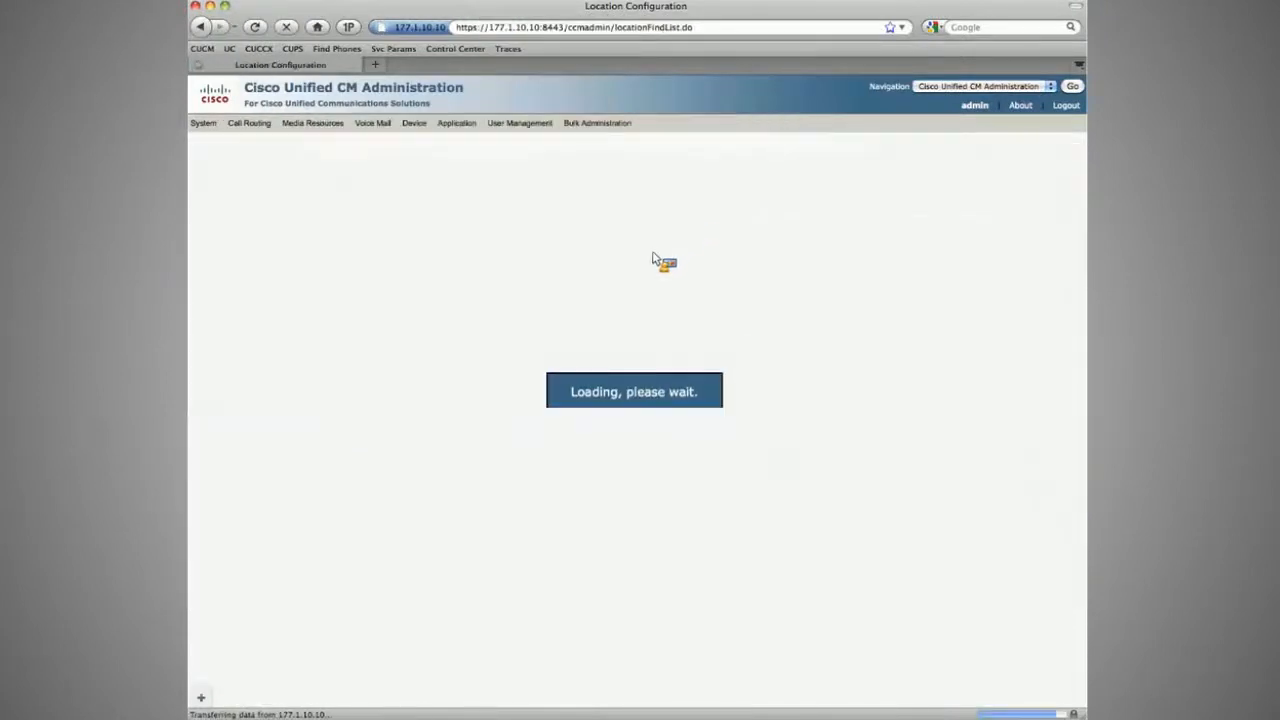
Step: Set the L_Branch2 location's audio bandwidth to 23 kbps, save it and return to the locations list
click(307, 342)
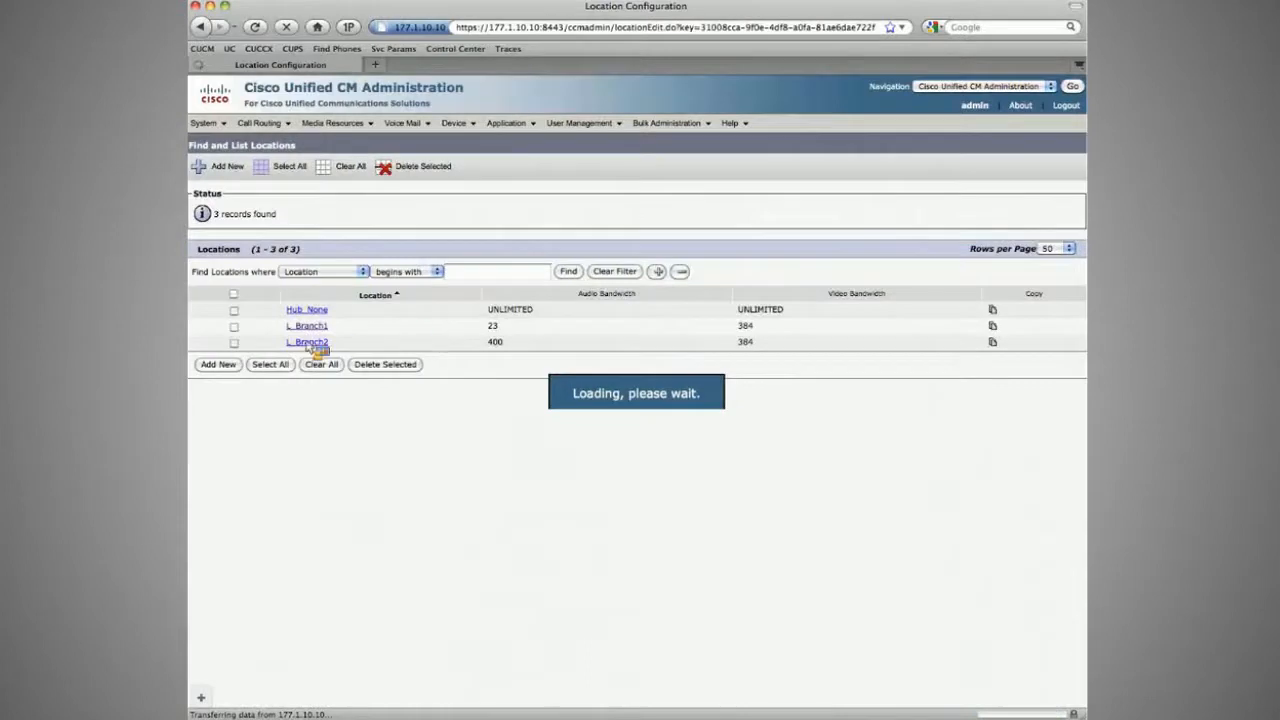
double_click(355, 314)
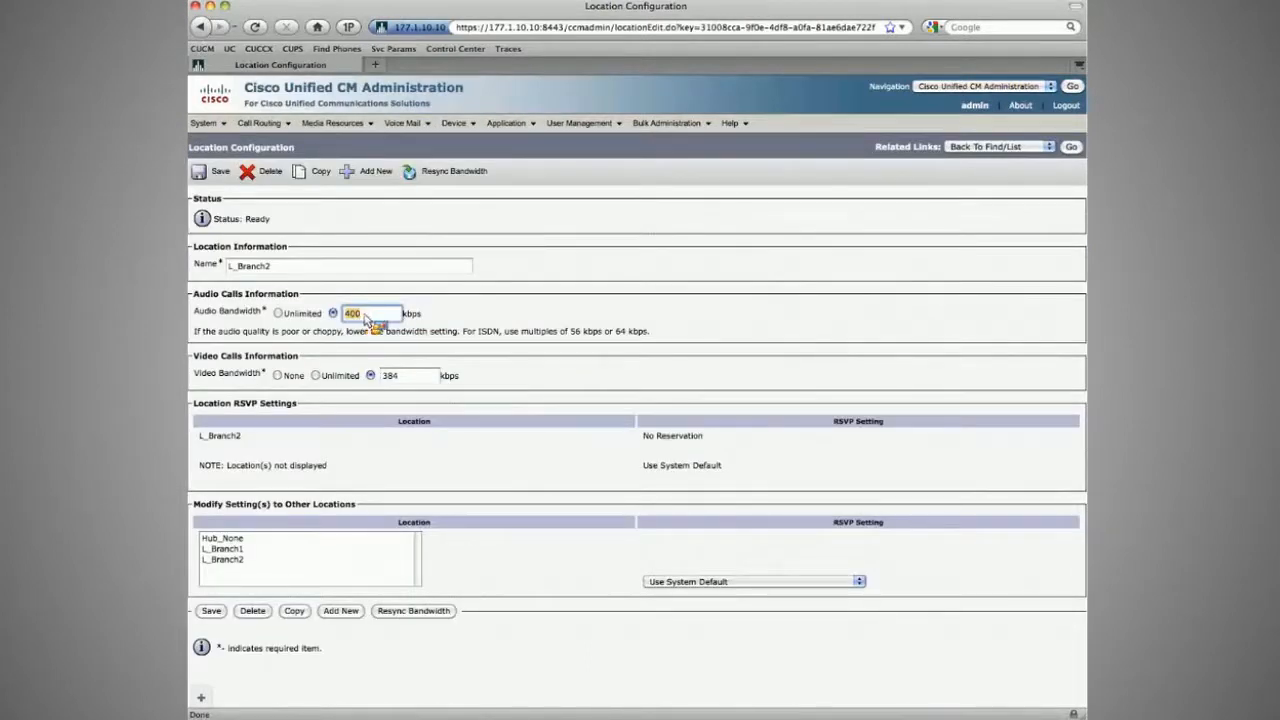
text(23)
key(Return)
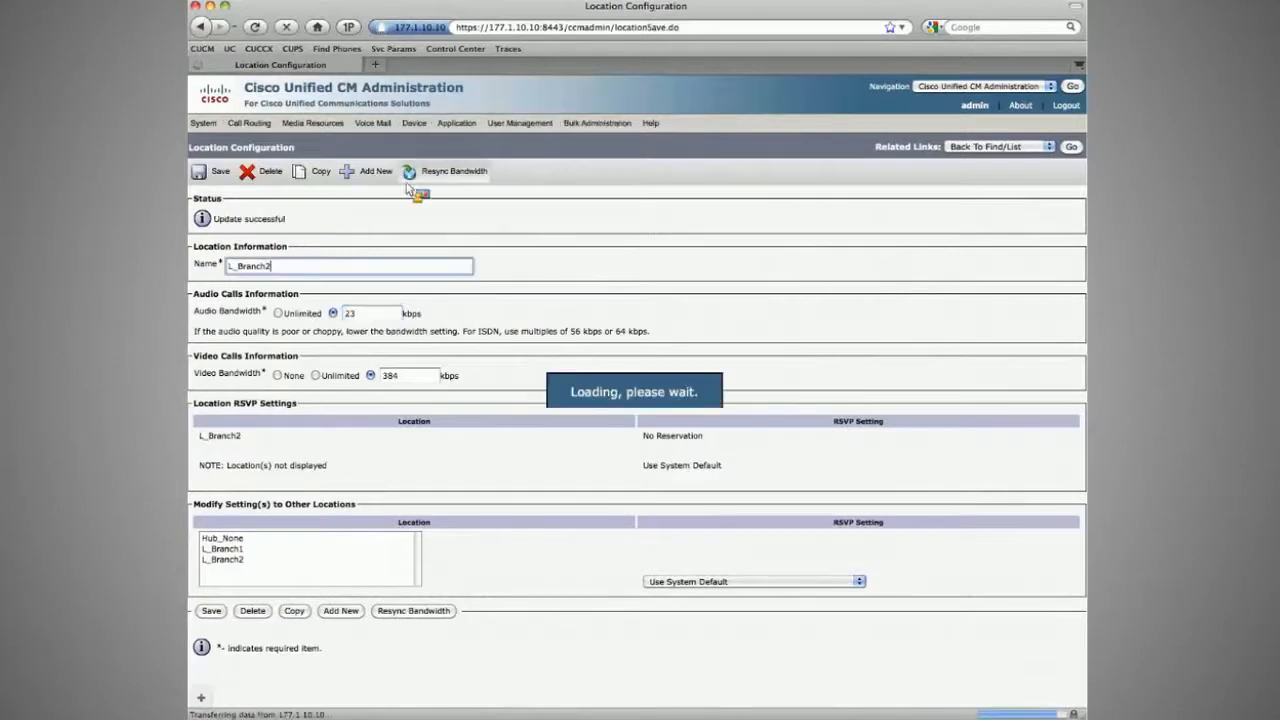
click(1072, 148)
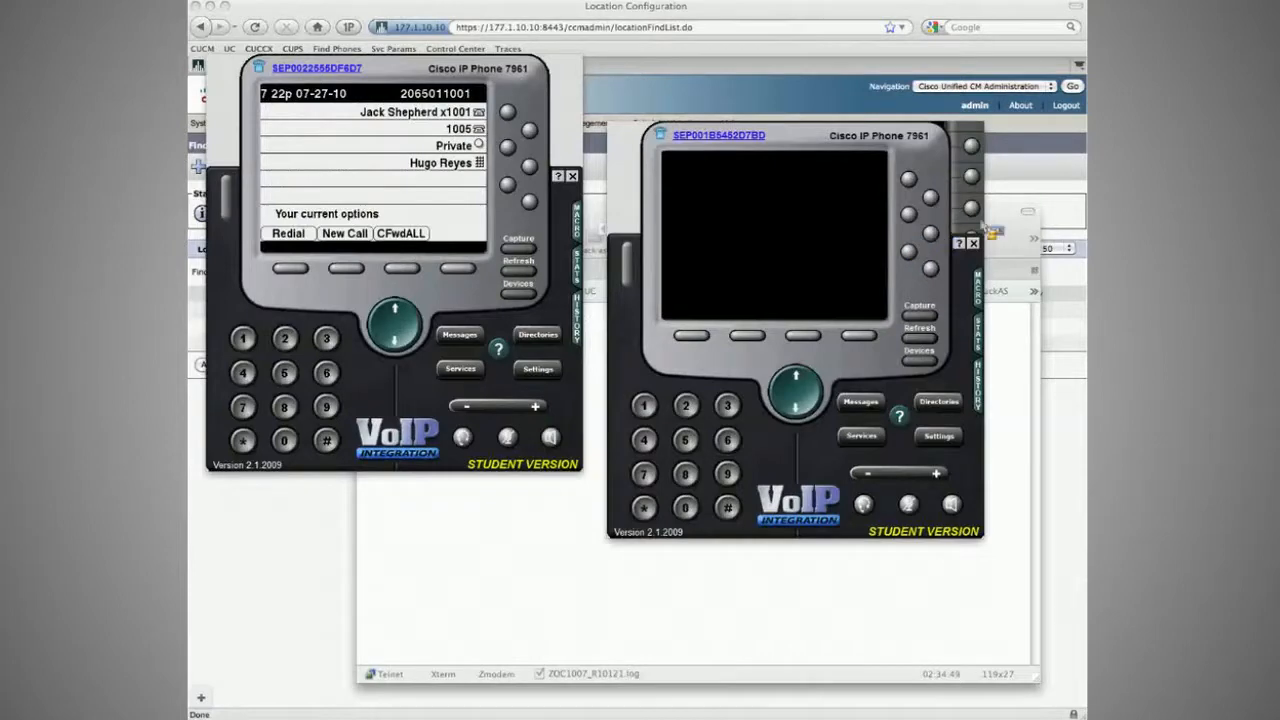
Step: Connect the blank VoIP Integration phone remote to the Branch2 Phone1 device at extension 3001
click(920, 362)
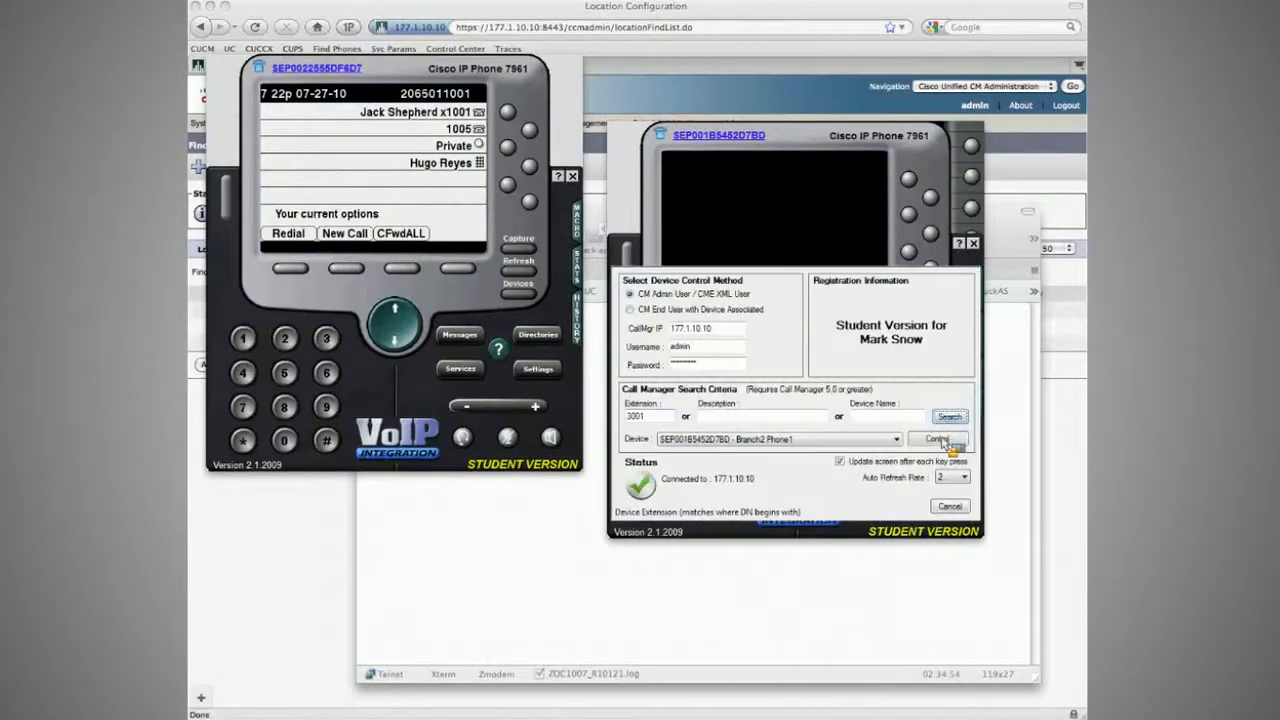
click(941, 441)
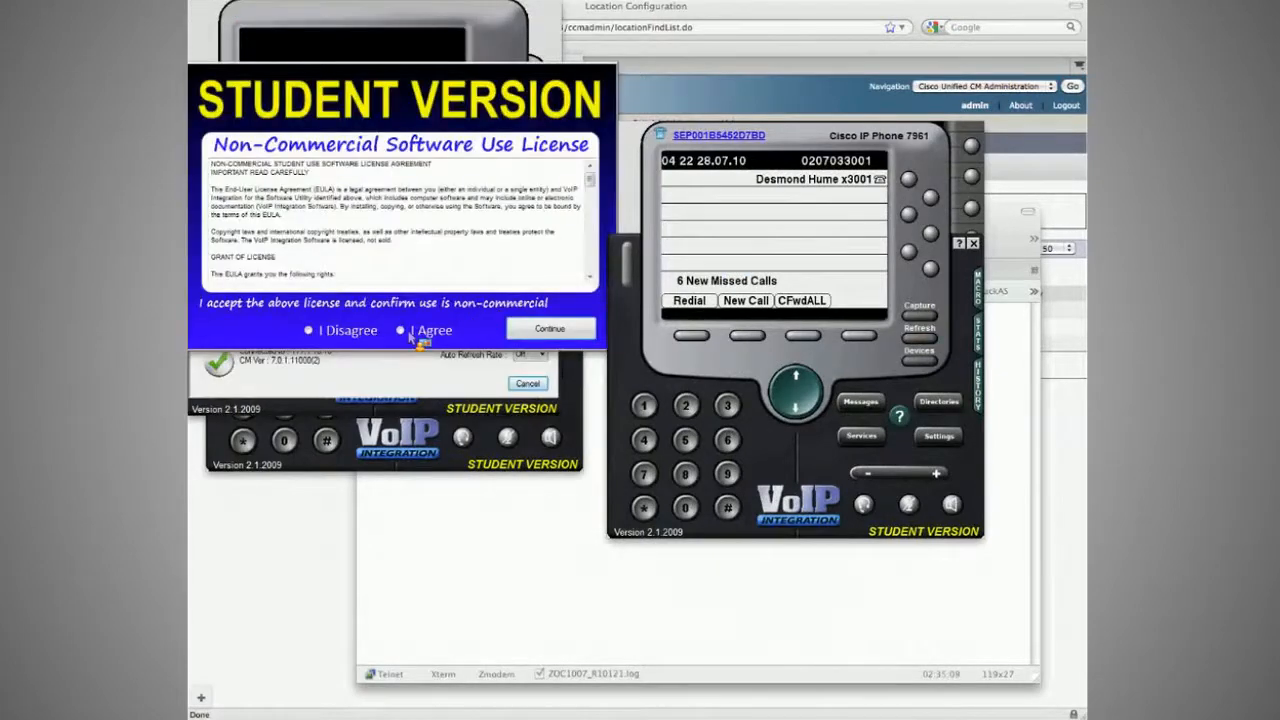
Step: Accept the non-commercial license and connect the VoIP Integration remote to Branch1 Phone1 at extension 2001 with an auto refresh rate of 2
click(410, 332)
click(237, 295)
text(2001)
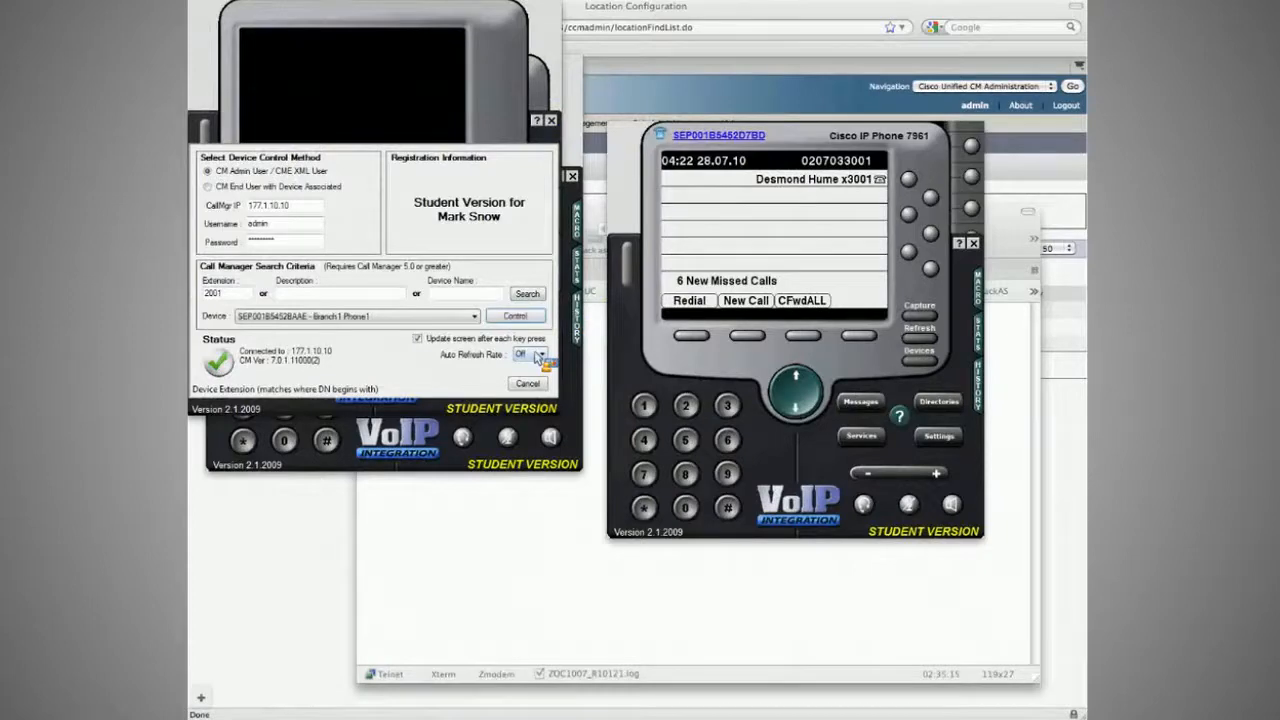
scroll(537, 358, down, 1)
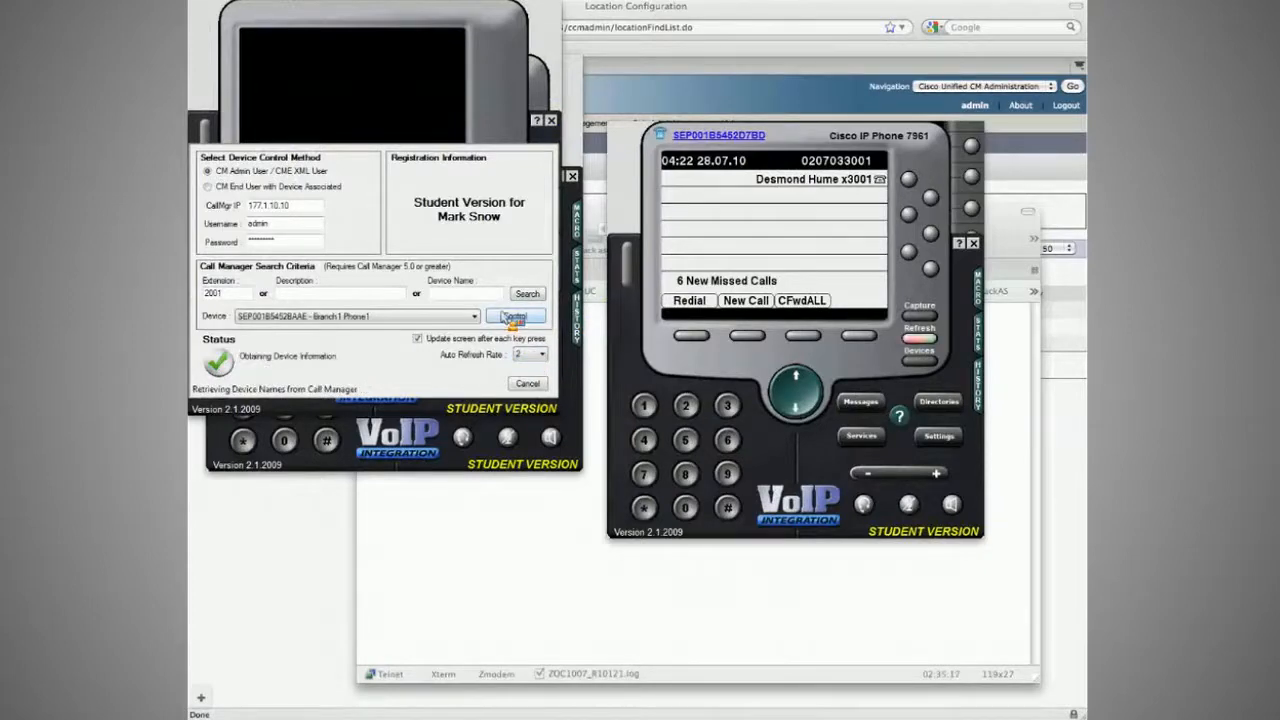
click(513, 317)
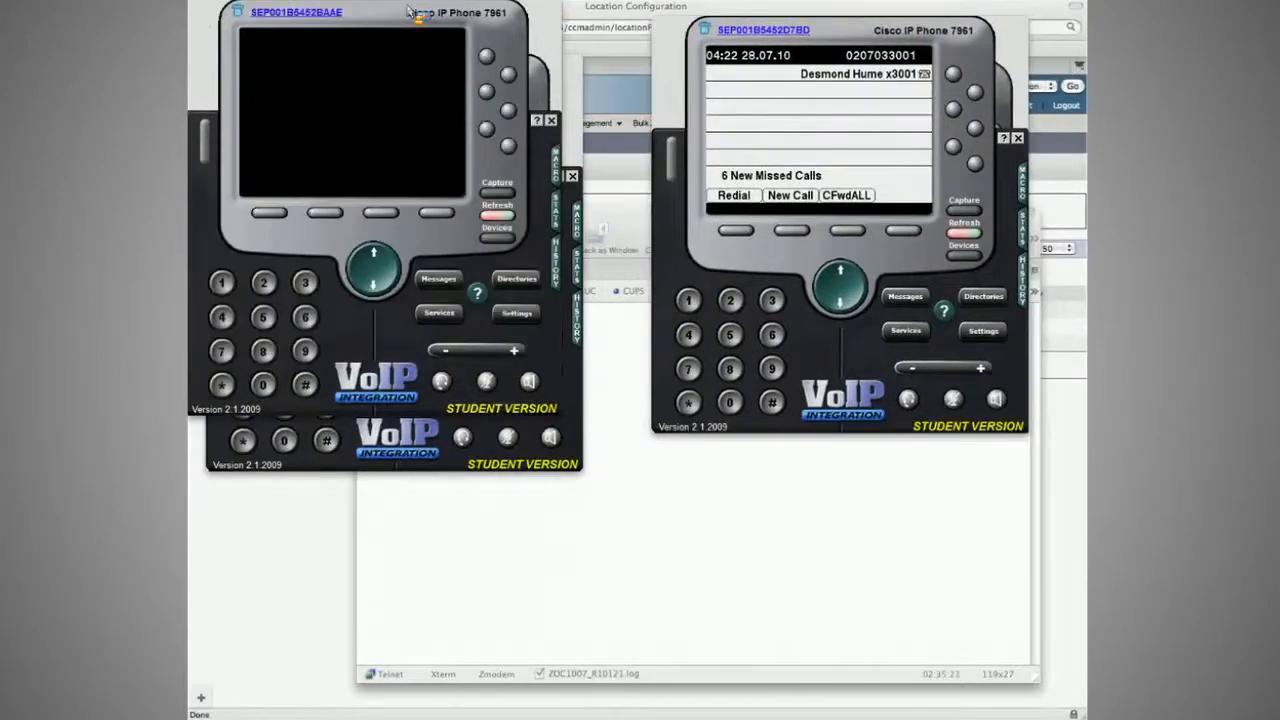
Step: Arrange the phone remotes so the displays of extensions 1001, 2001 and 3001 can be seen together
drag(409, 10, 647, 263)
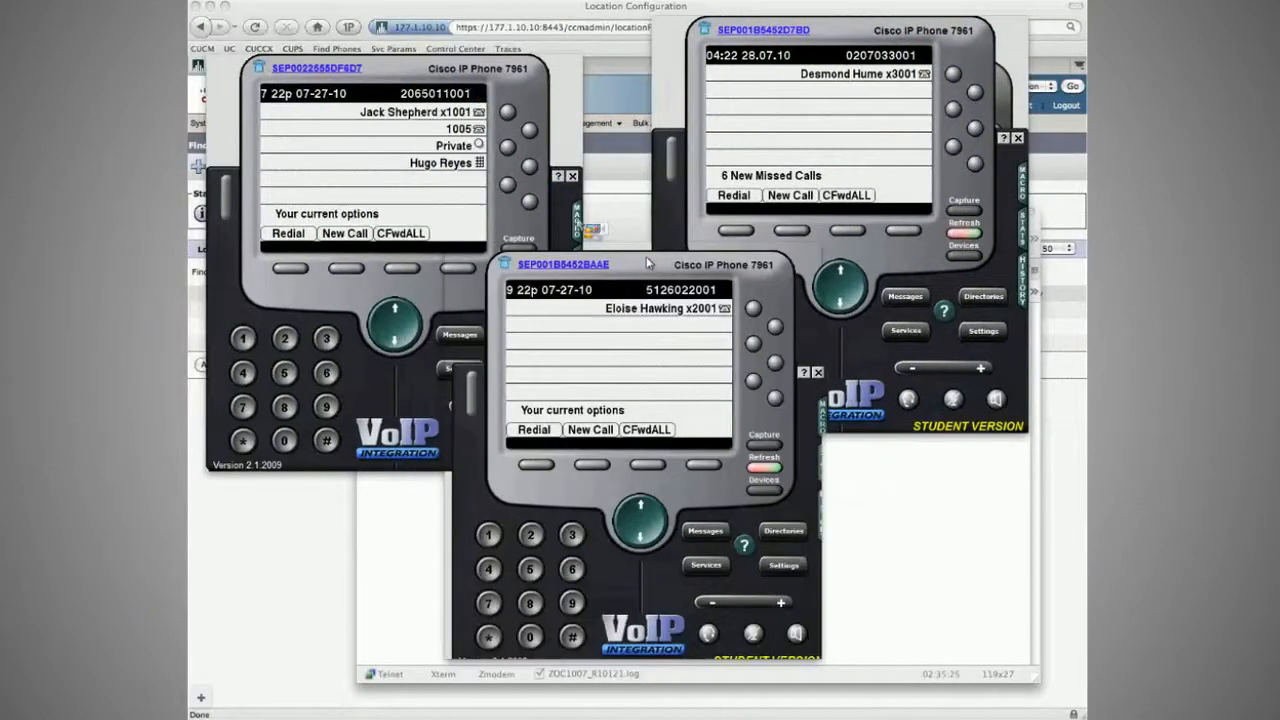
drag(647, 263, 653, 267)
click(568, 206)
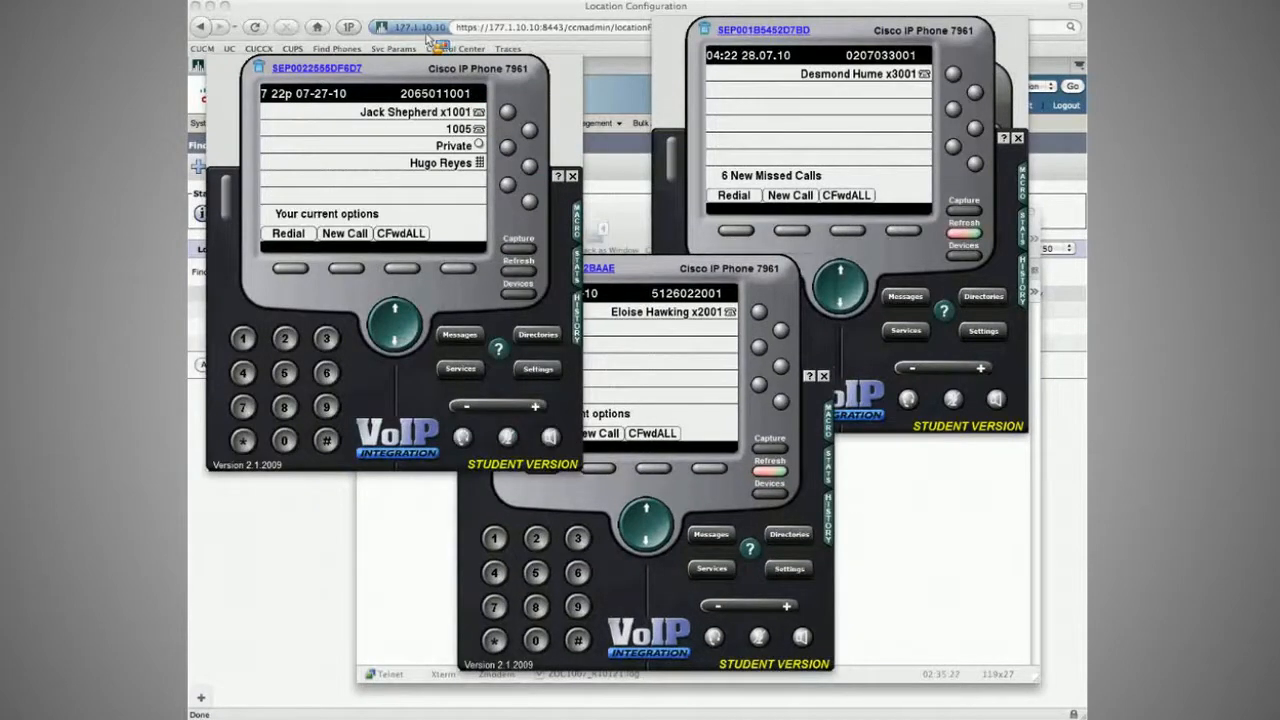
drag(421, 120, 418, 67)
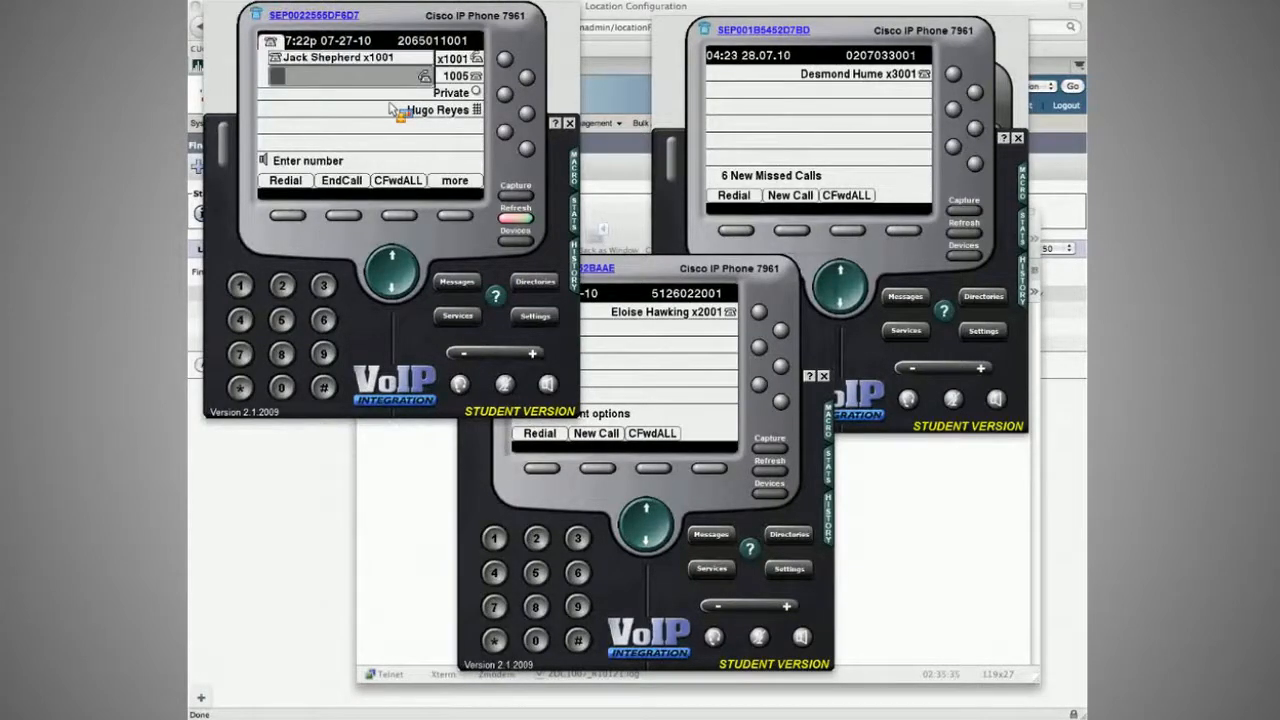
Step: Call 2001 from the extension 1001 phone and inspect the call's ISDN debug output in the R1 and R2 sessions
text(2001)
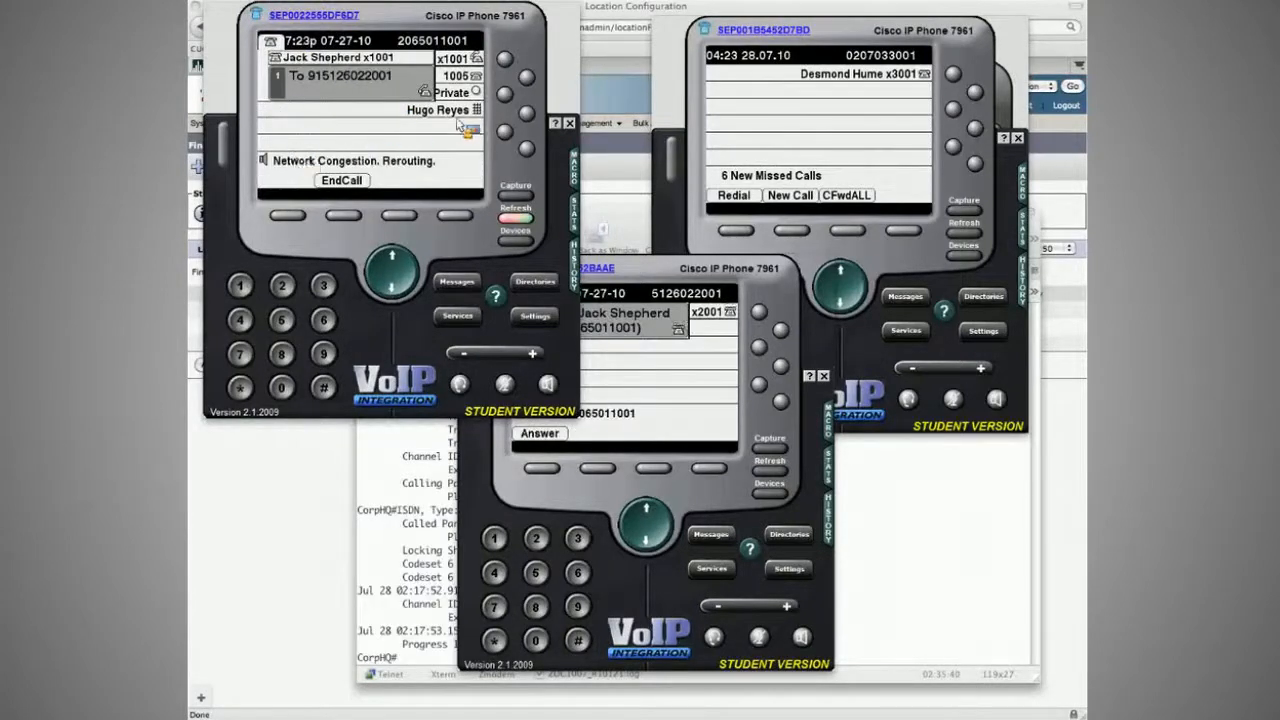
click(588, 297)
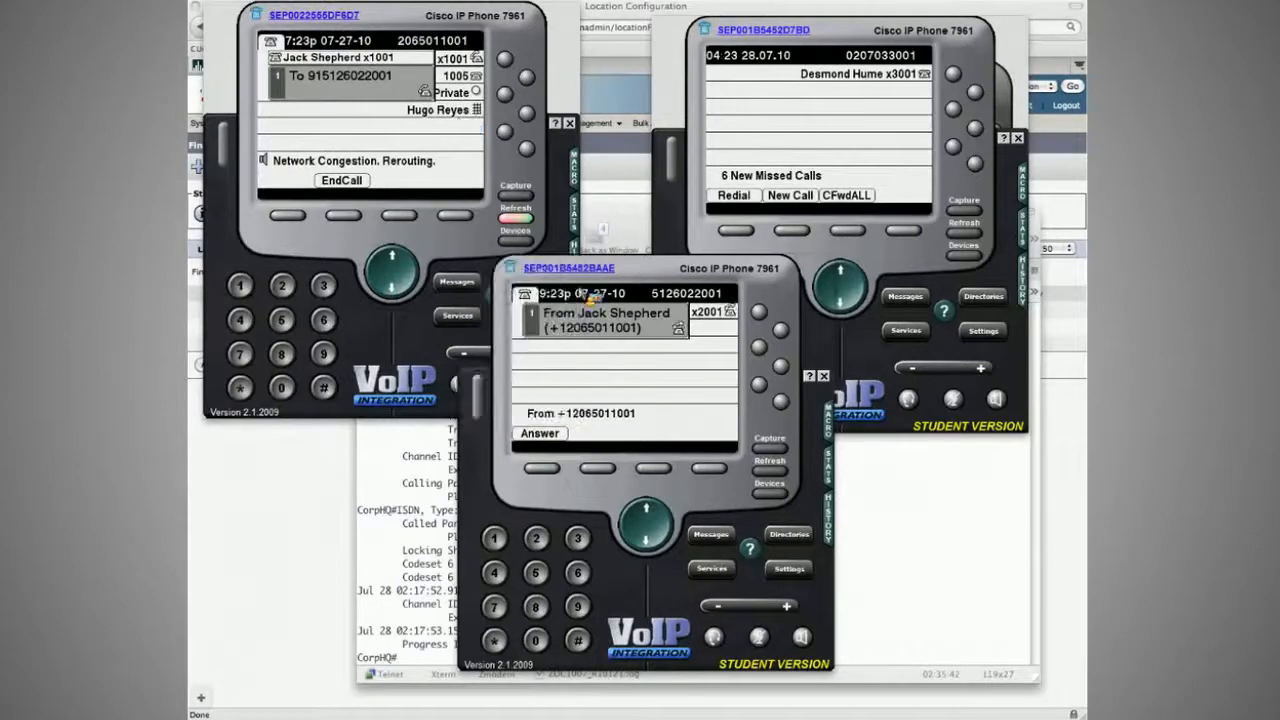
key(super+Tab)
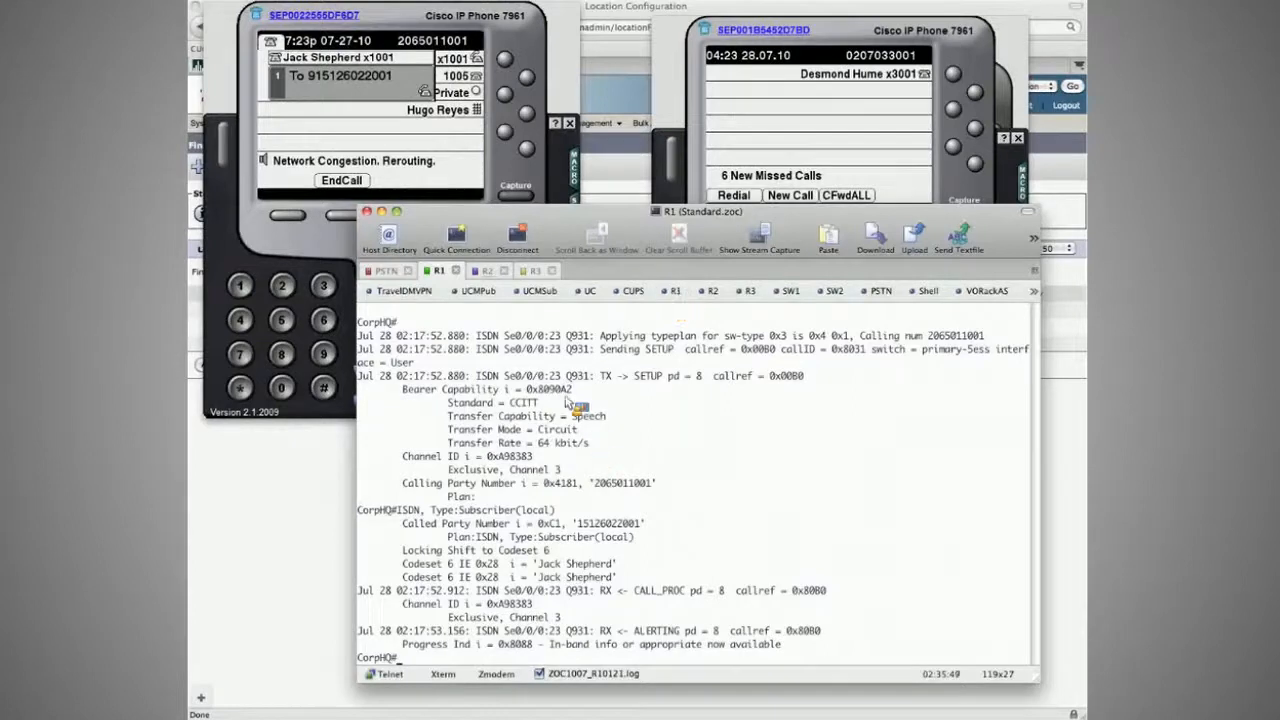
click(485, 270)
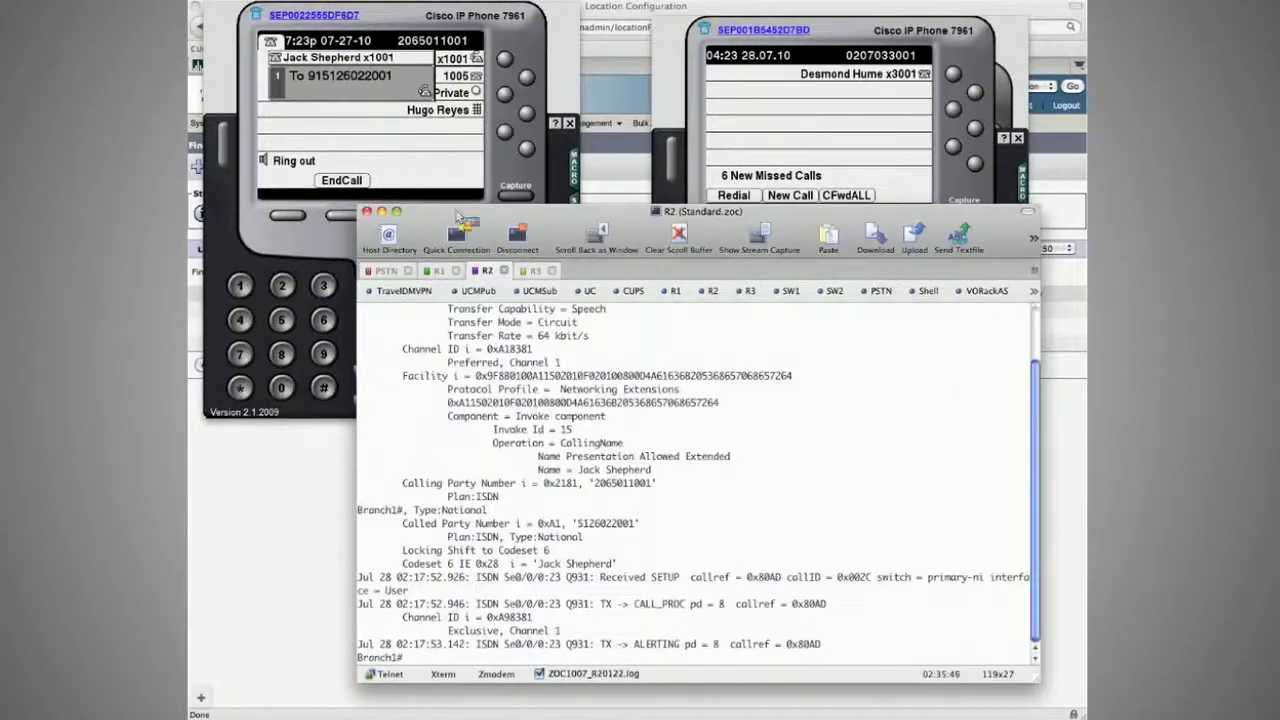
click(425, 163)
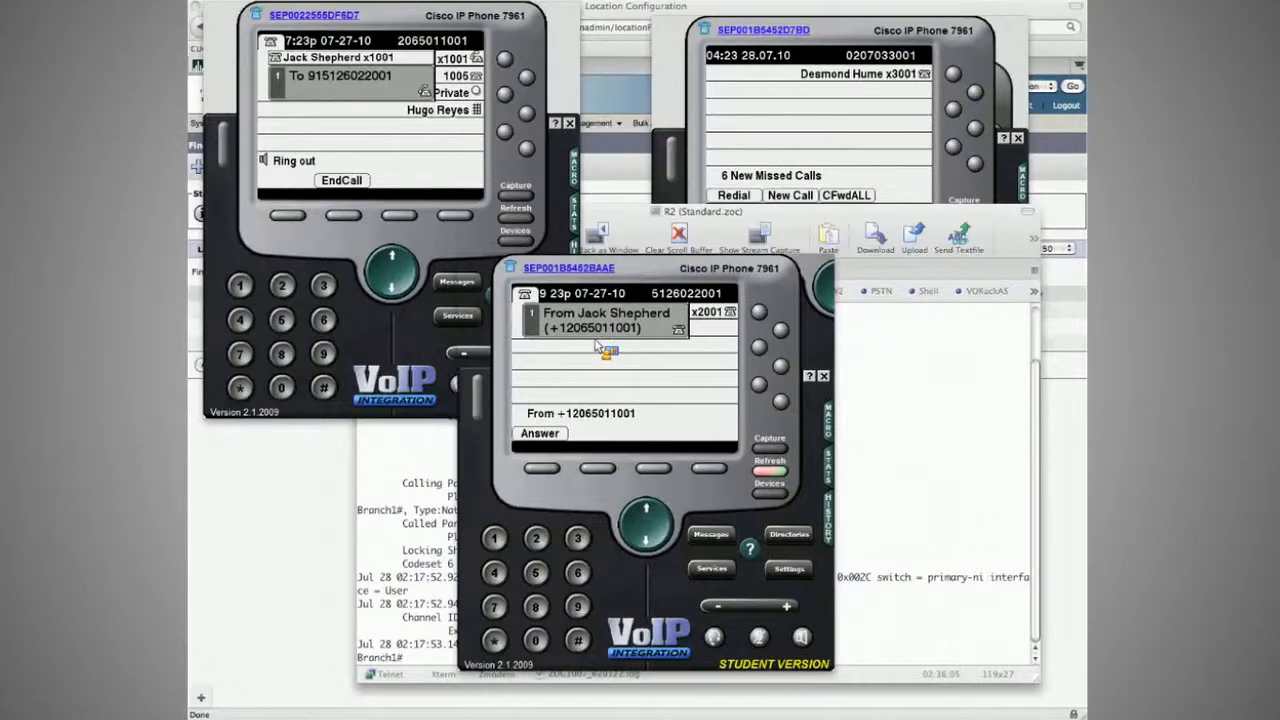
Step: Switch to the workbook PDF and review the task 11.3 requirement on how the calling party is displayed
click(433, 322)
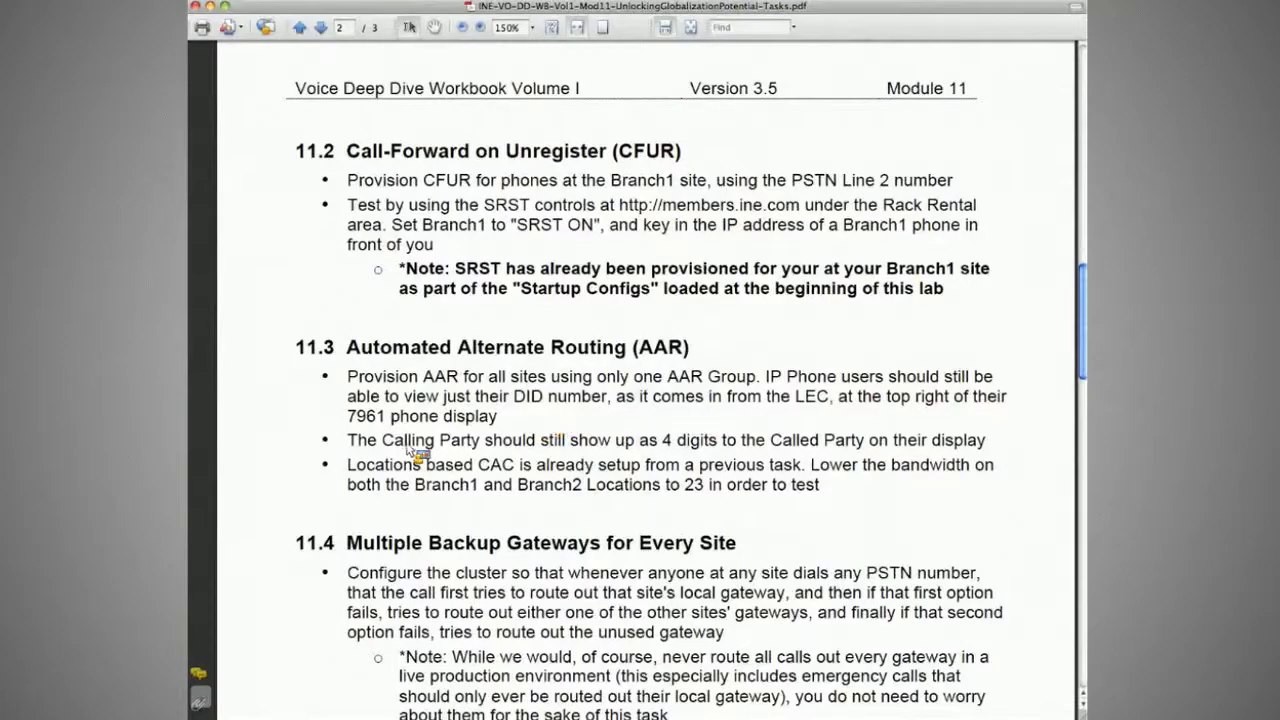
drag(390, 447, 735, 449)
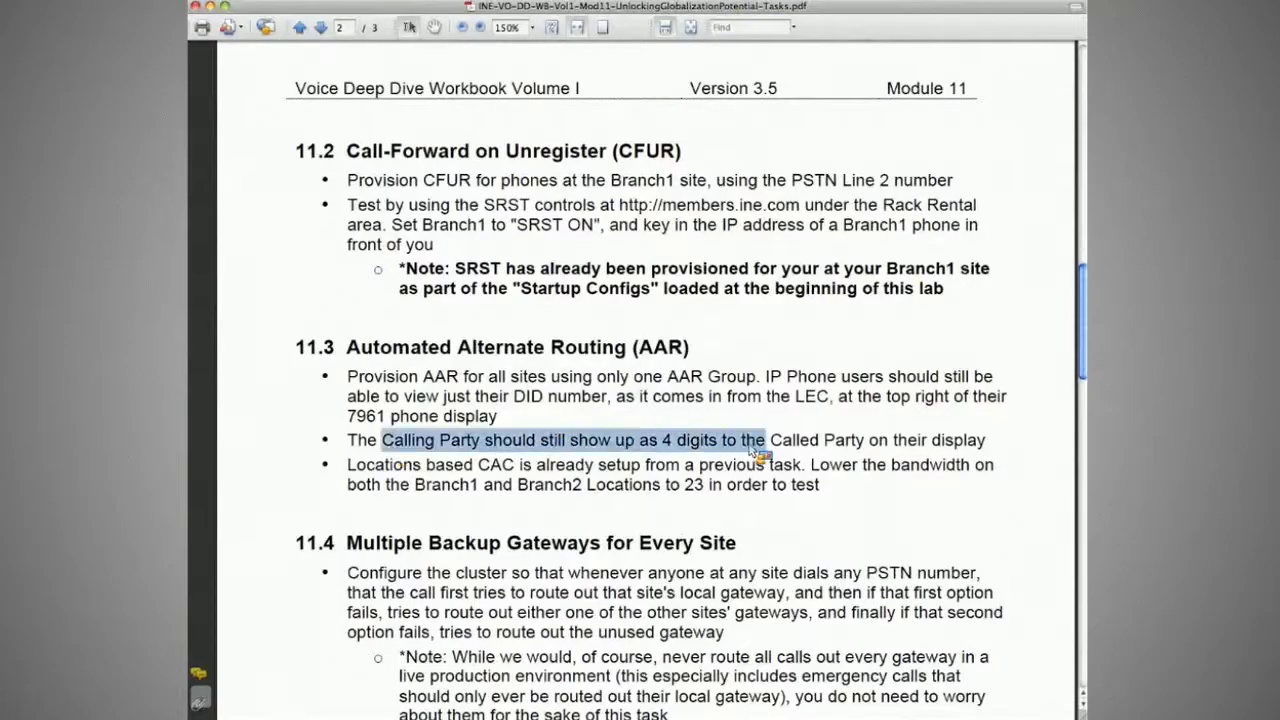
click(984, 446)
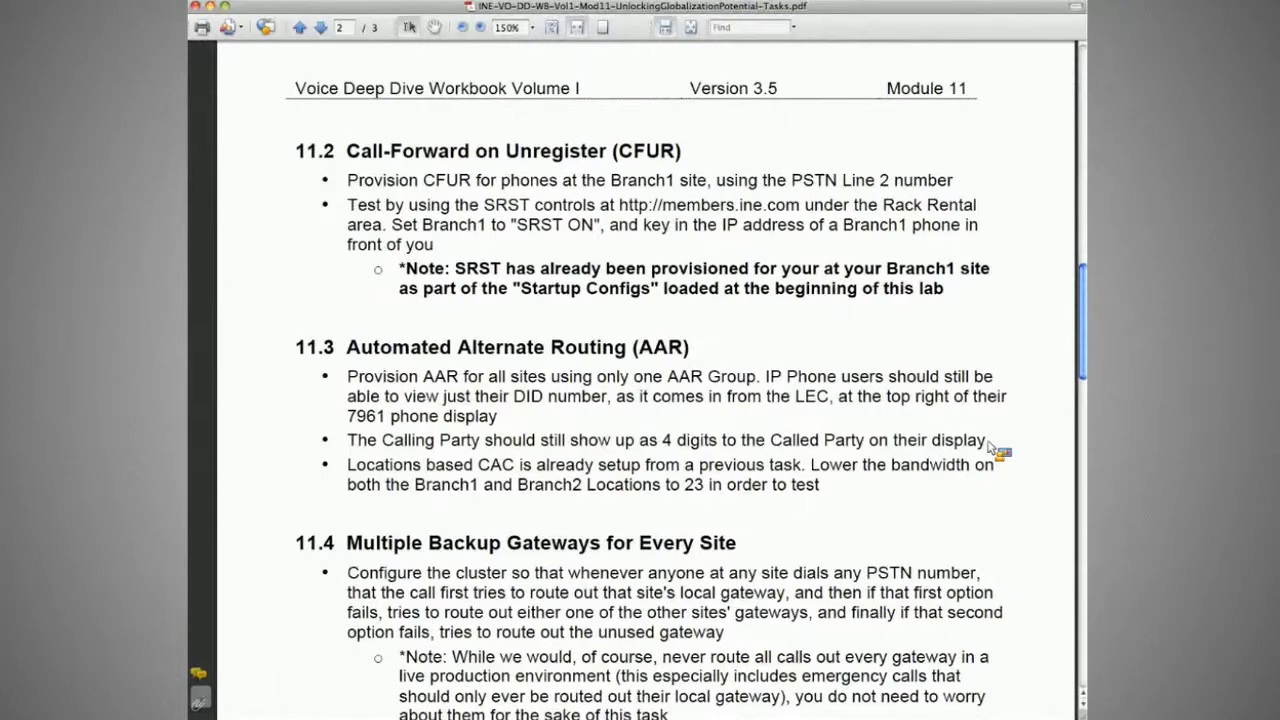
Step: Back in the phone remotes, open the missed calls directory on the extension 2001 phone and dial its newest entry
key(super+Tab)
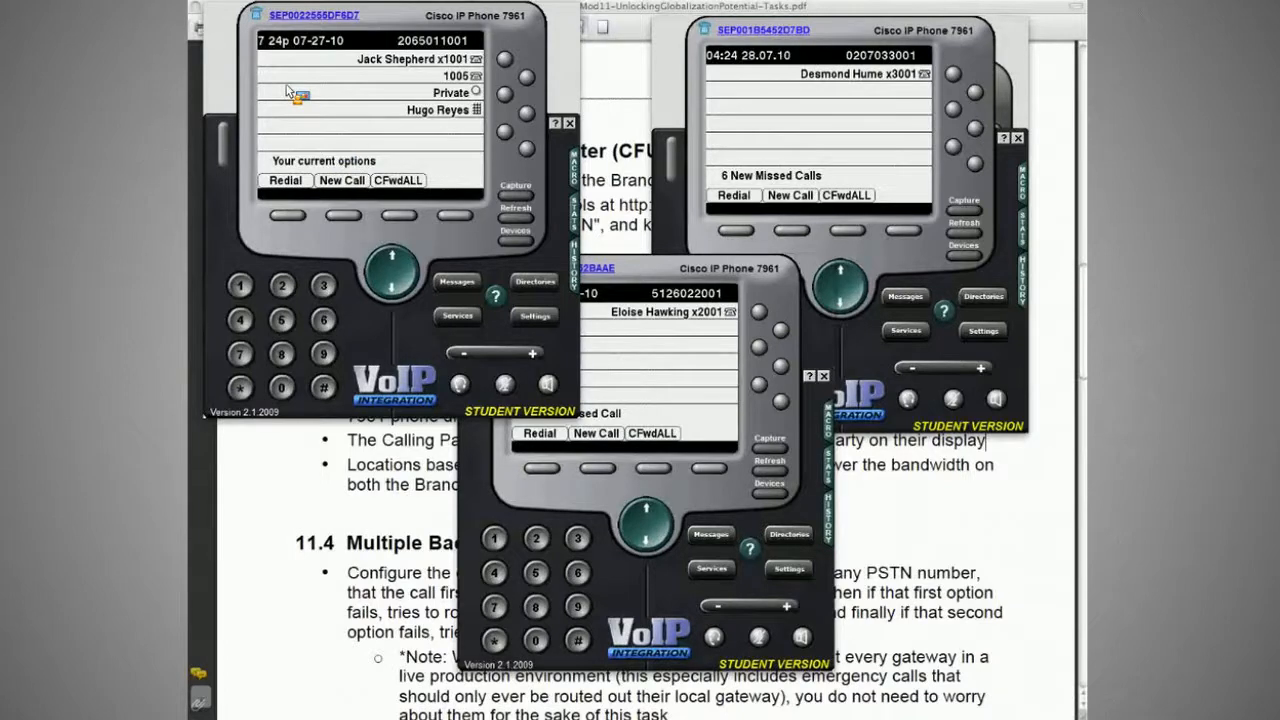
click(525, 292)
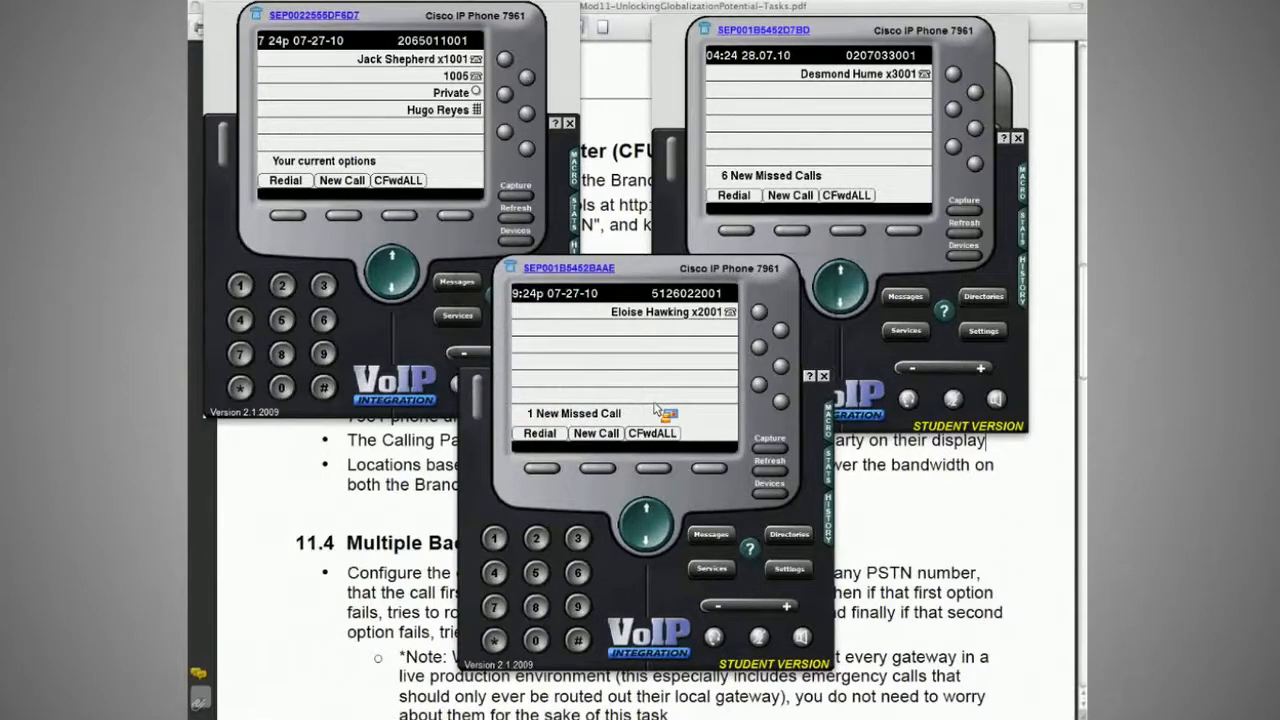
click(789, 537)
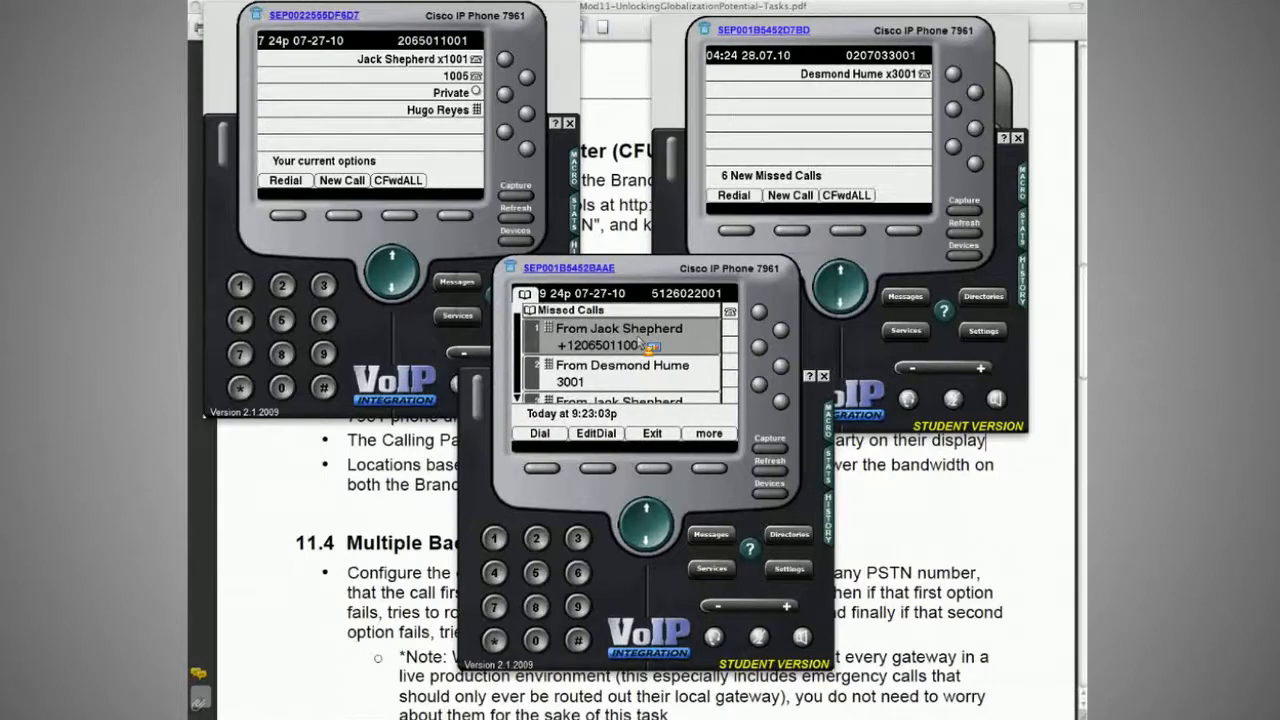
click(541, 470)
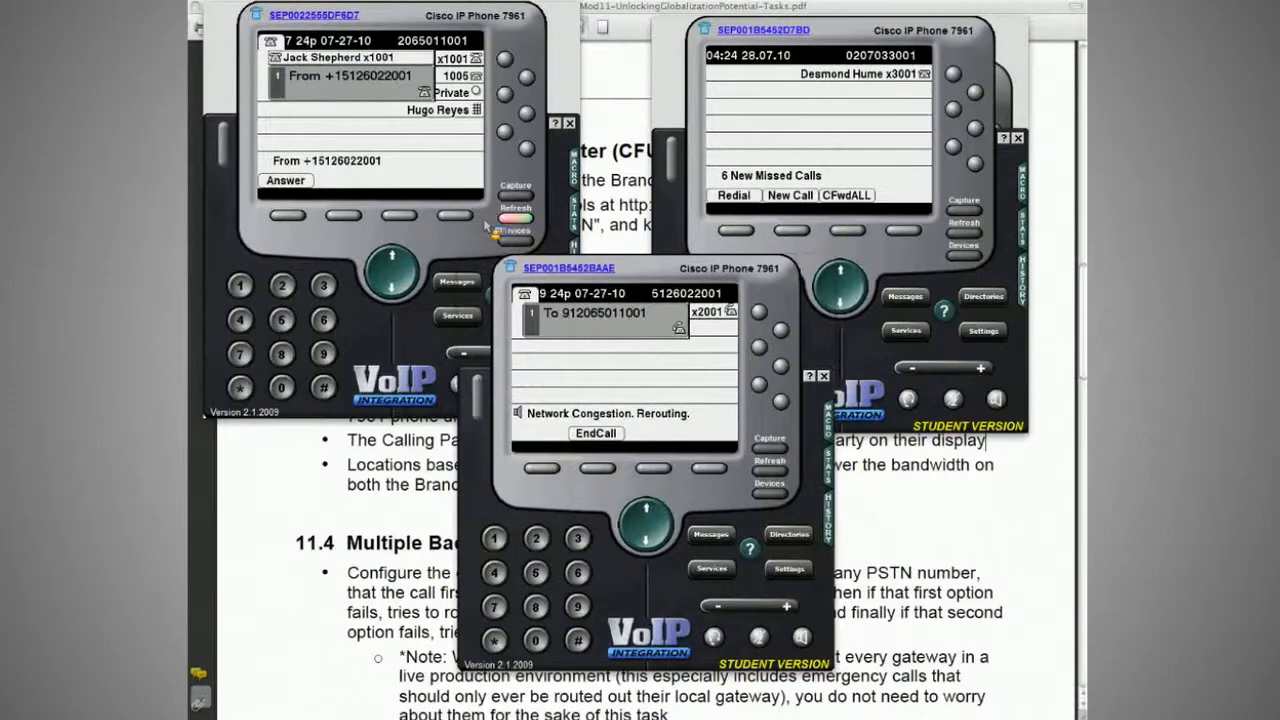
Step: Examine the calling and called party numbers of the callback in the ISDN debug output of the R2 and R1 sessions
key(super+Tab)
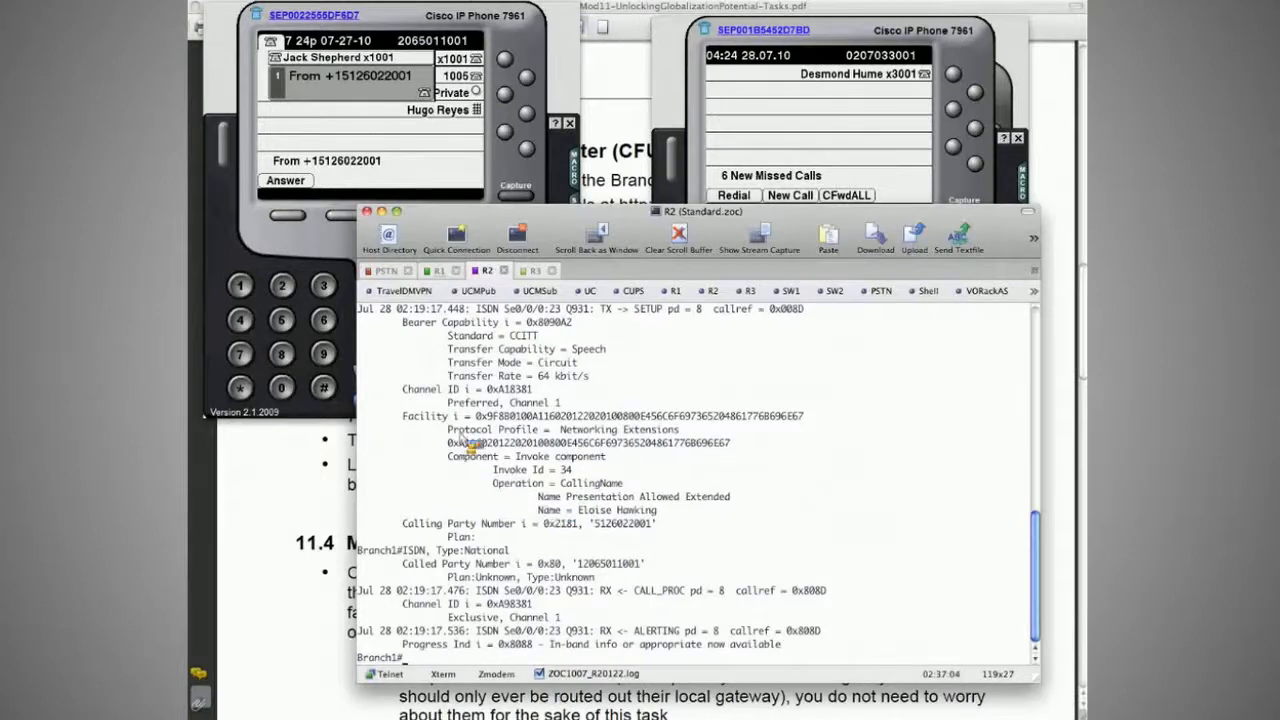
drag(402, 523, 660, 524)
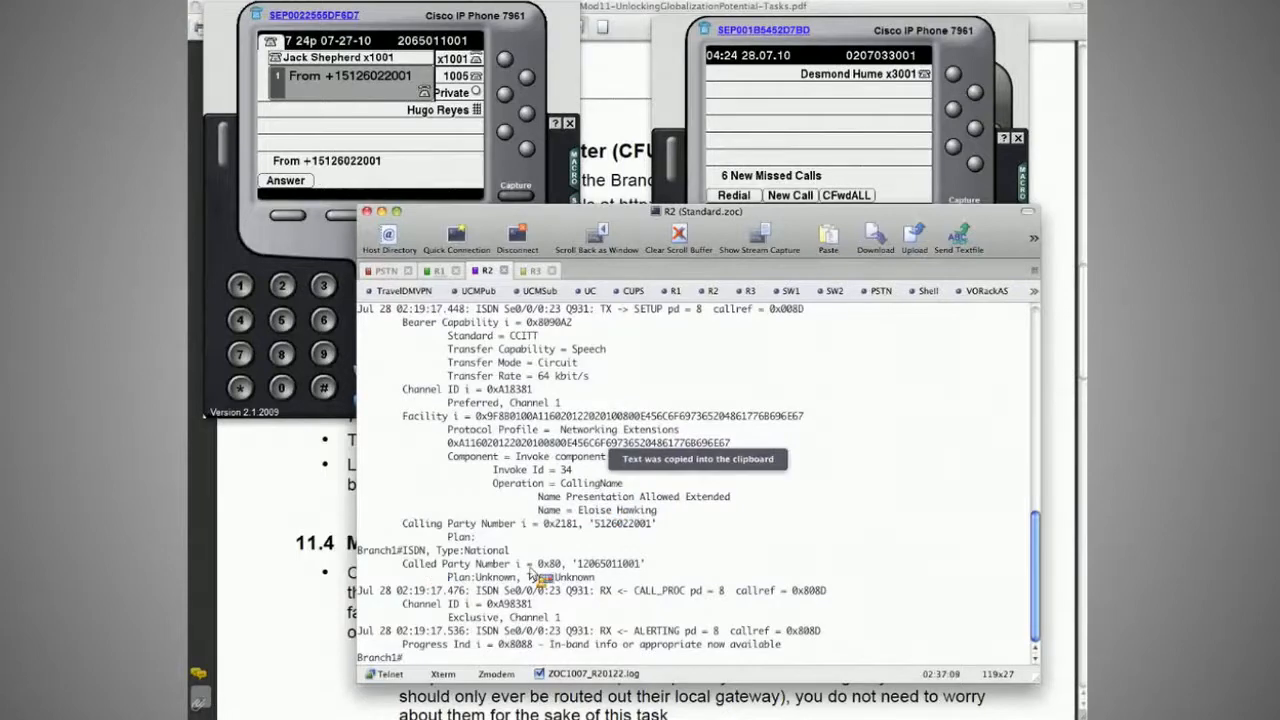
key(ctrl+shift+Tab)
scroll(565, 425, up, 8)
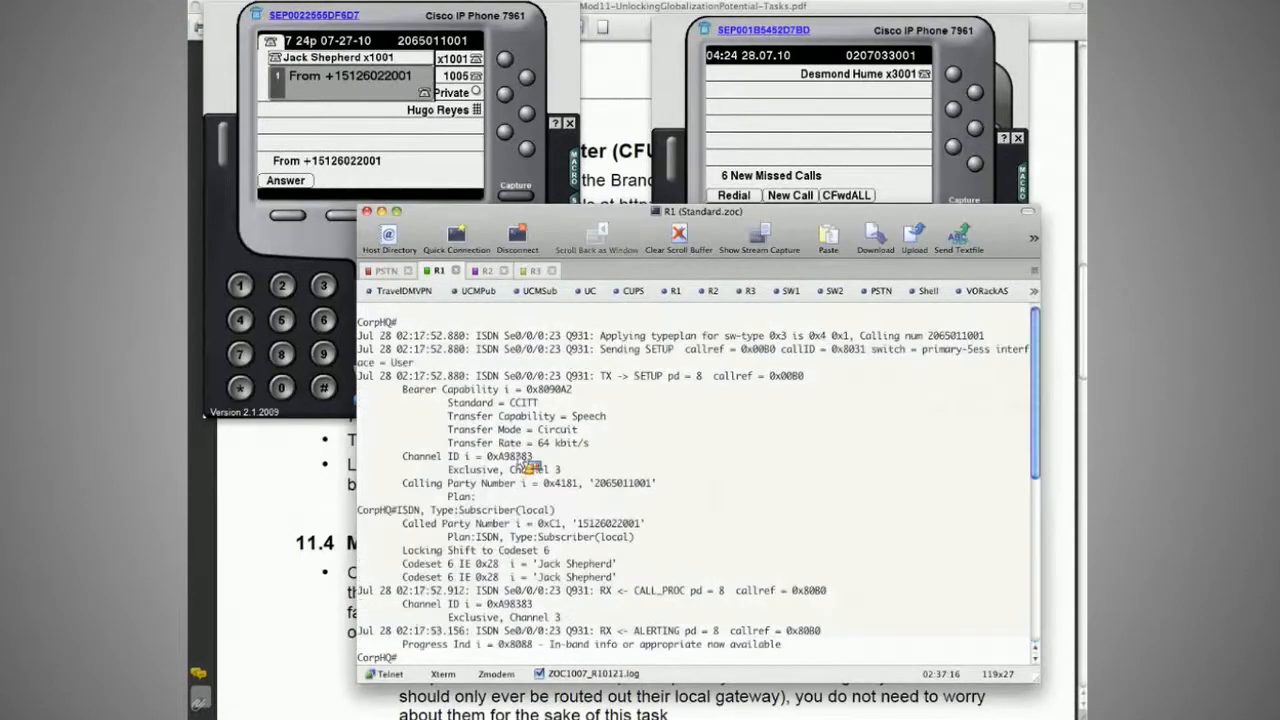
drag(504, 431, 515, 460)
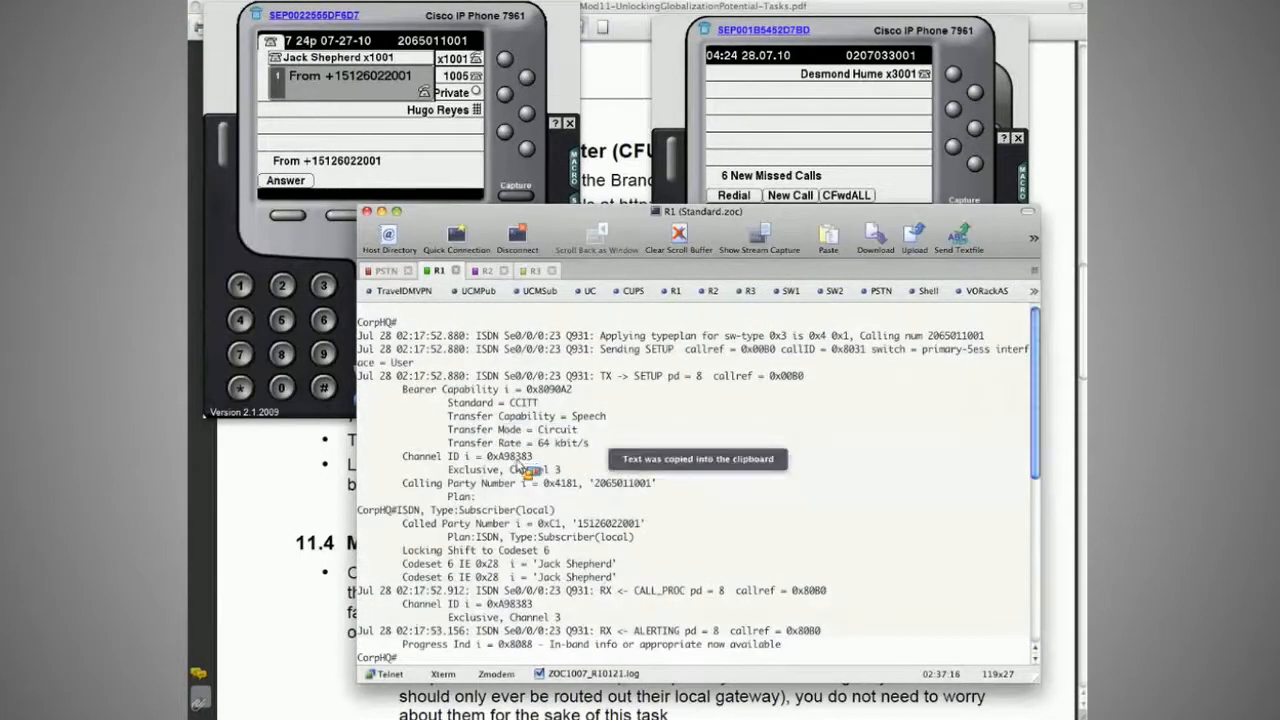
scroll(515, 460, down, 8)
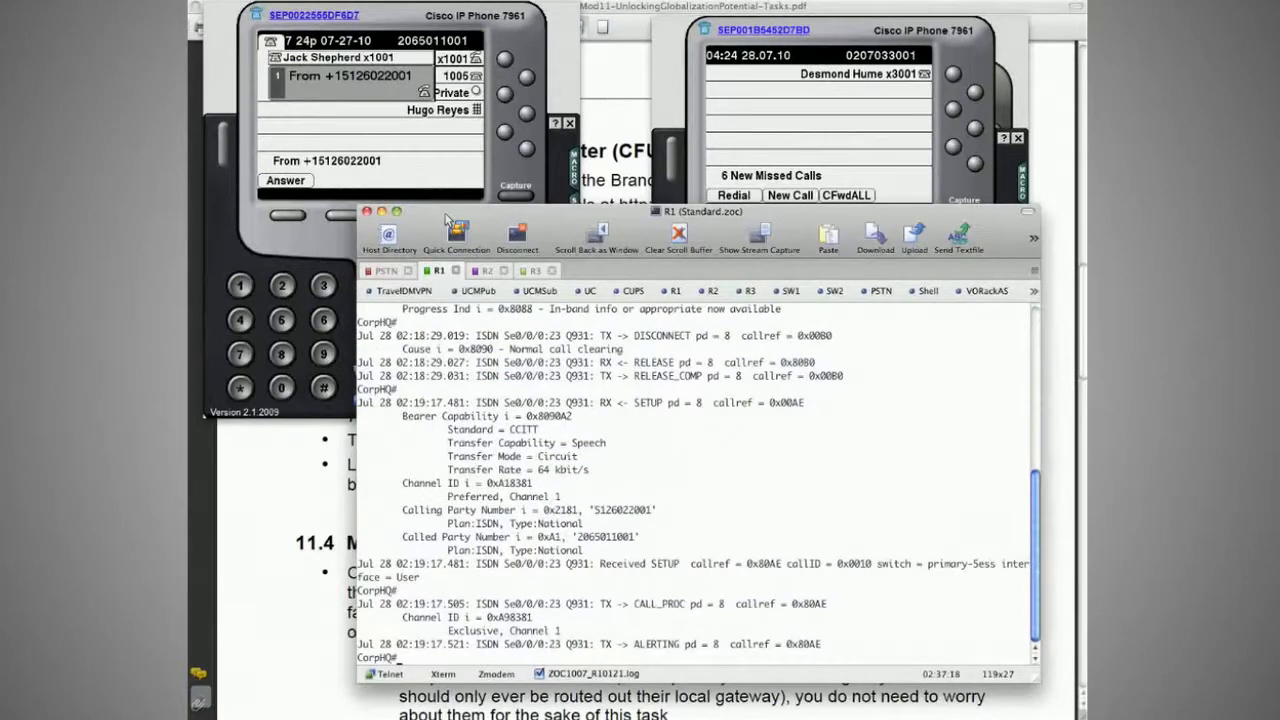
Step: Answer the ringing call on the extension 1001 phone, end it and return to the workbook's AAR task
click(293, 219)
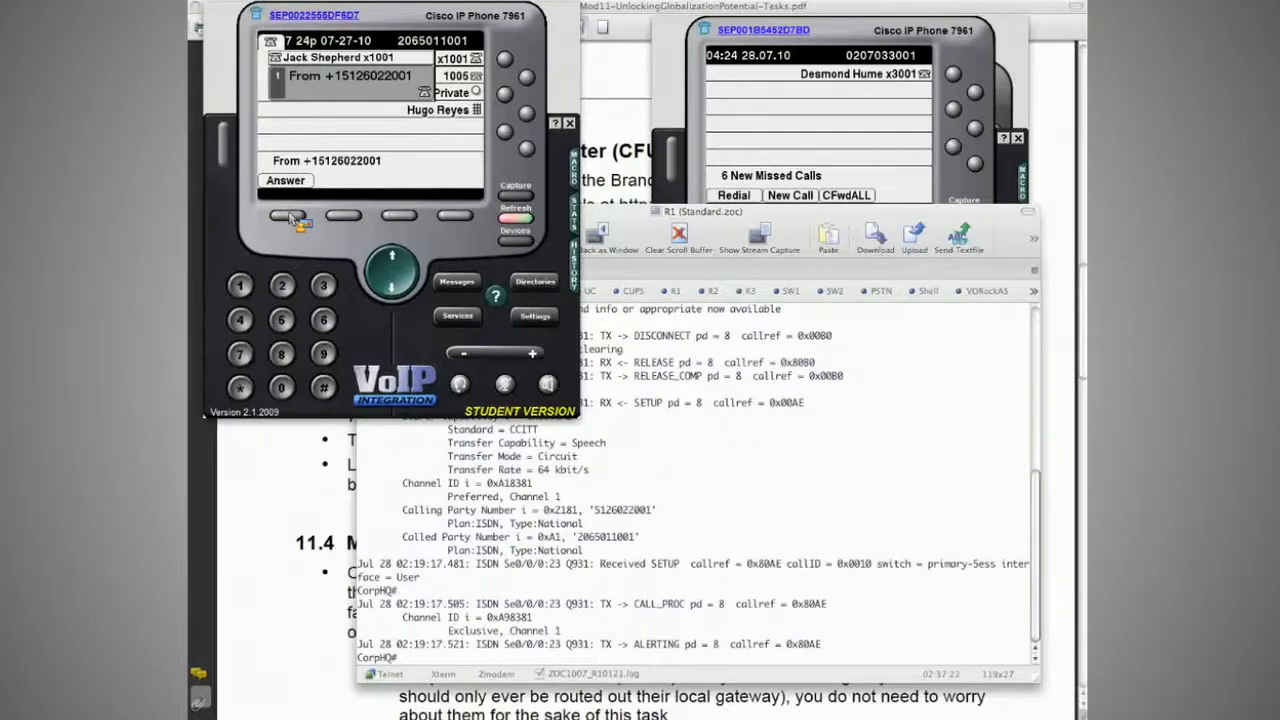
click(290, 217)
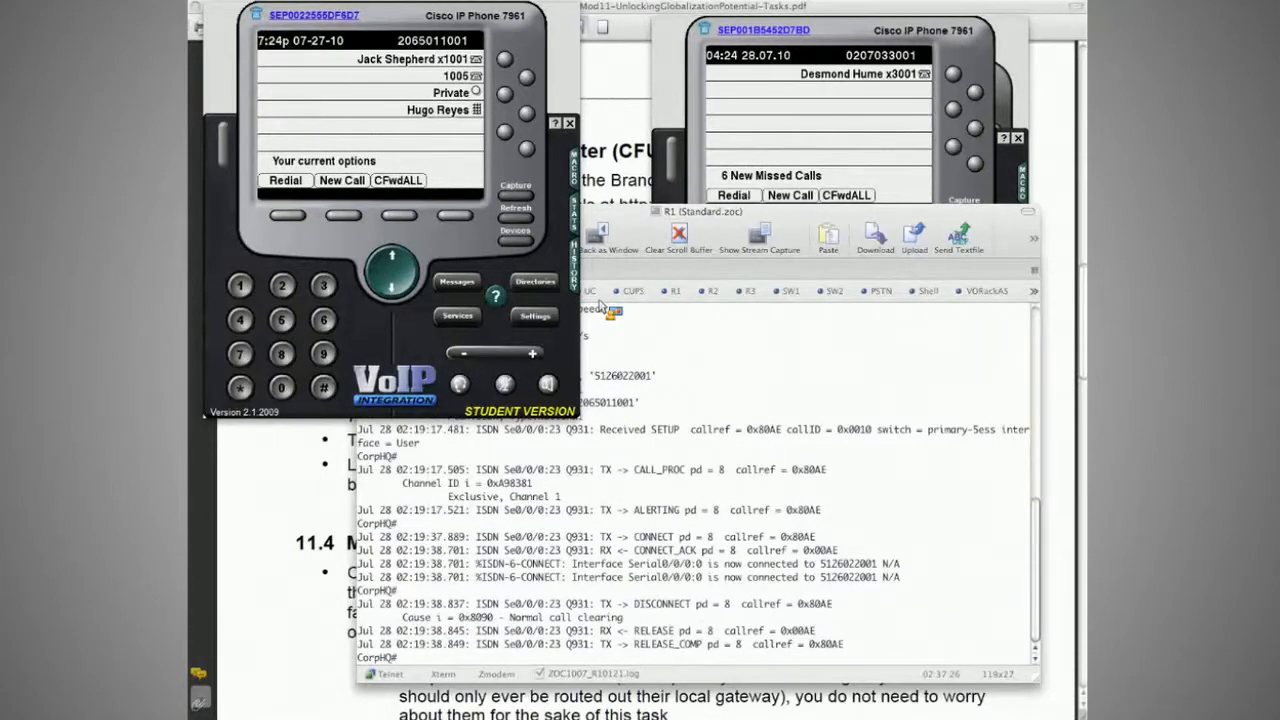
key(super+Tab)
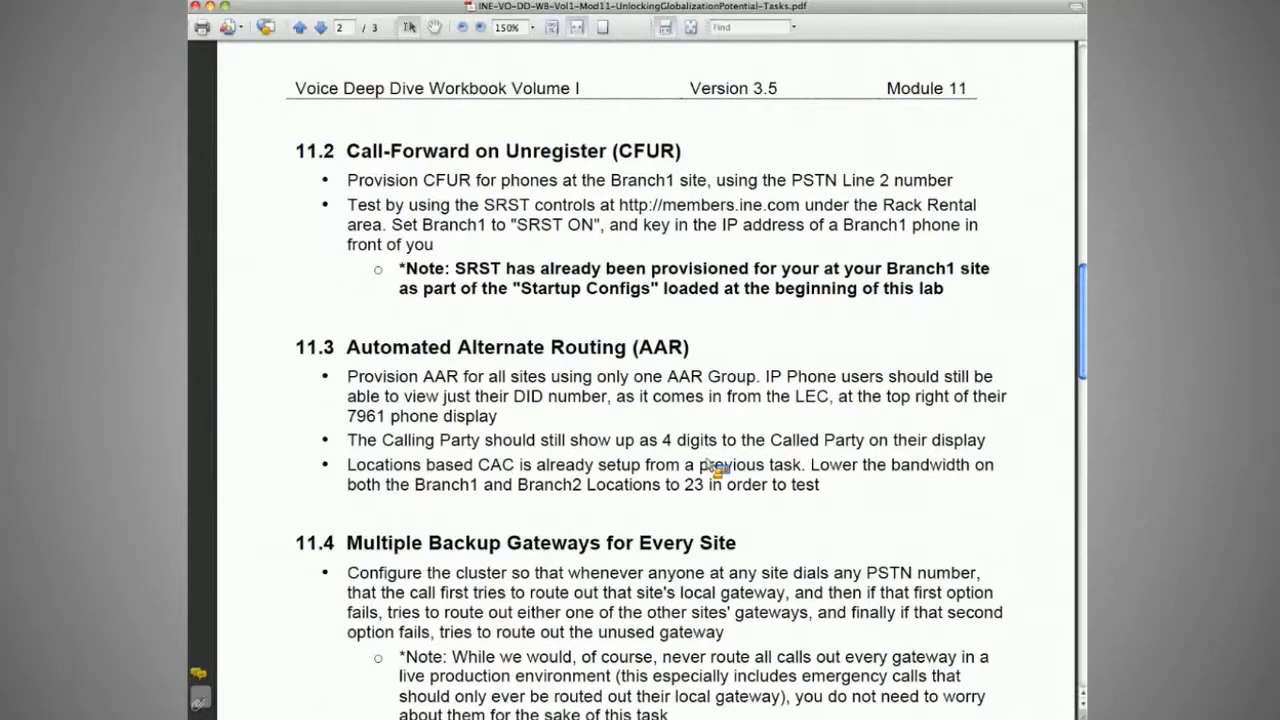
Step: In Unified CM Administration, go to the translation patterns and clear the PT_DIAL partition filter to list all of them
key(super+Tab)
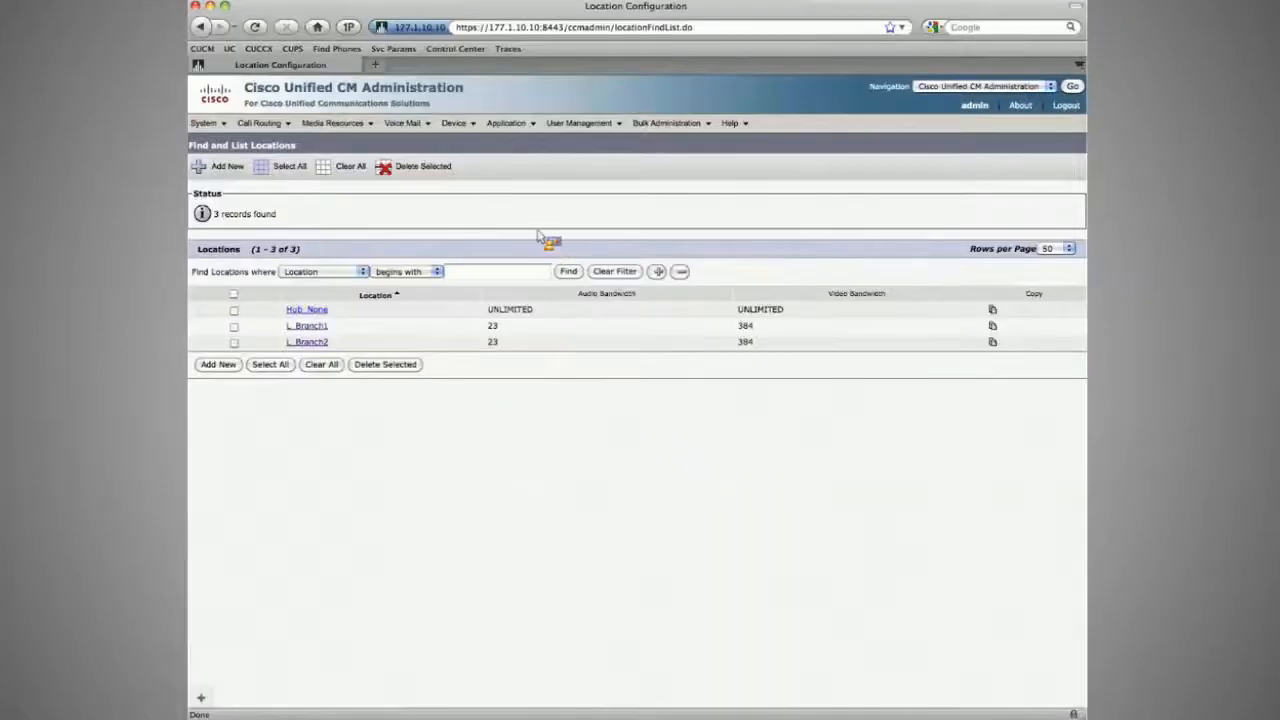
click(284, 122)
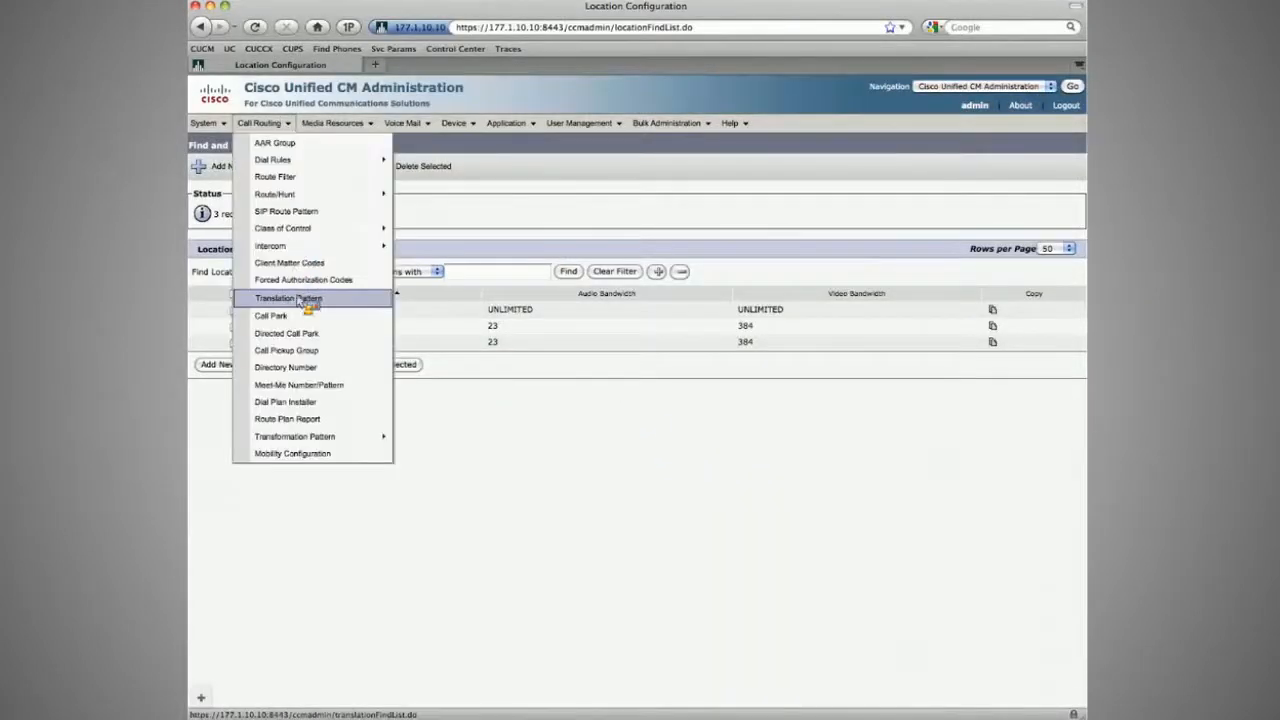
click(299, 302)
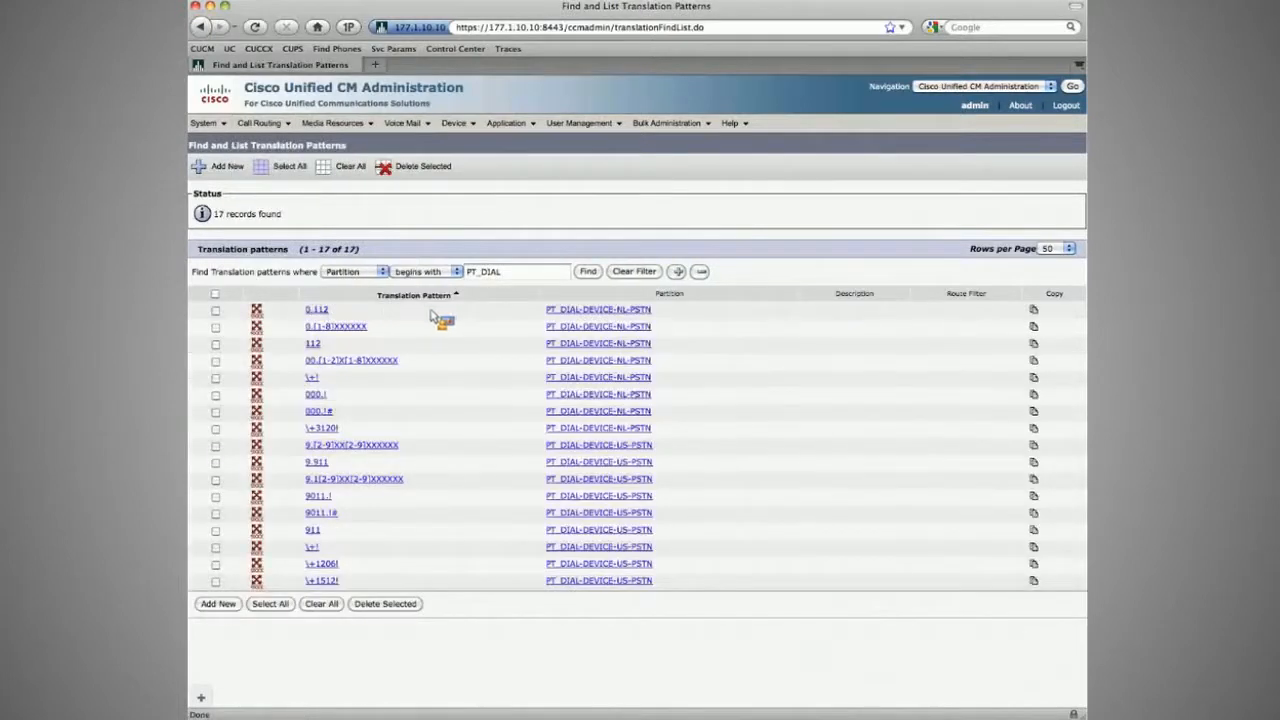
double_click(525, 275)
key(BackSpace)
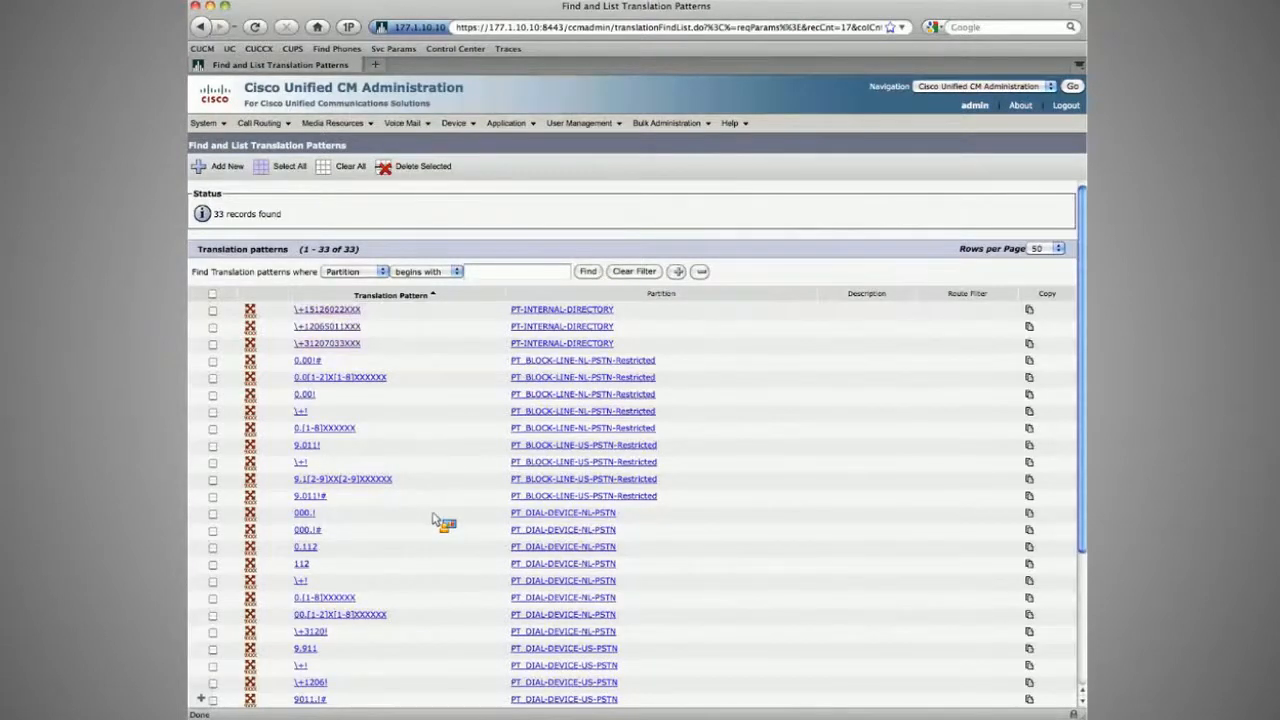
Step: Open the \+15126022XXX translation pattern in the PT-INTERNAL-DIRECTORY partition and review its calling and called party transformations
scroll(437, 540, down, 5)
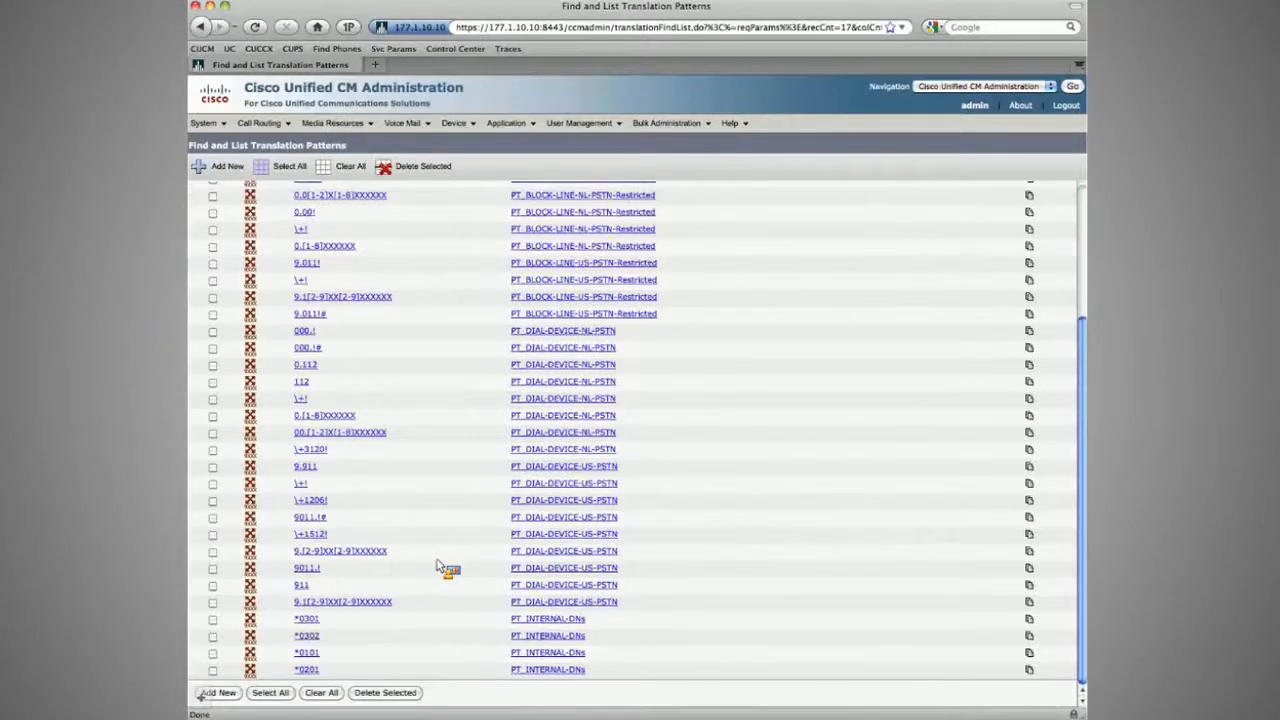
scroll(437, 567, up, 5)
click(360, 309)
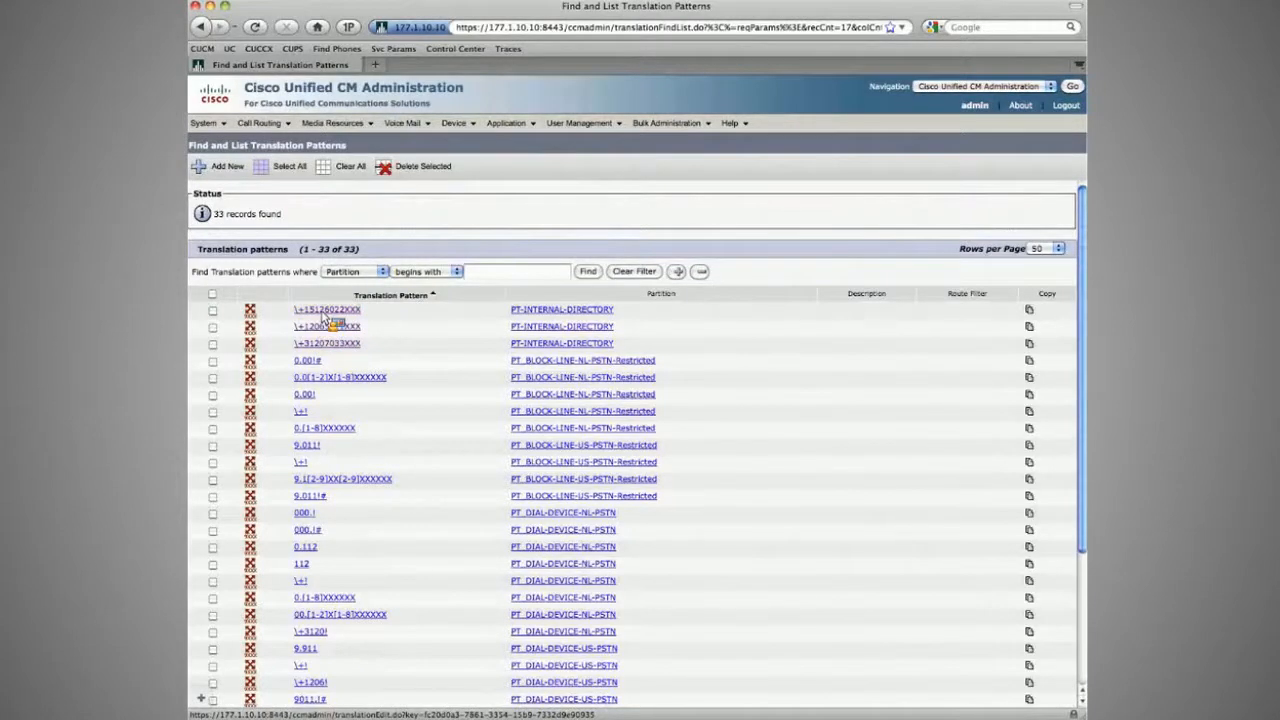
click(326, 311)
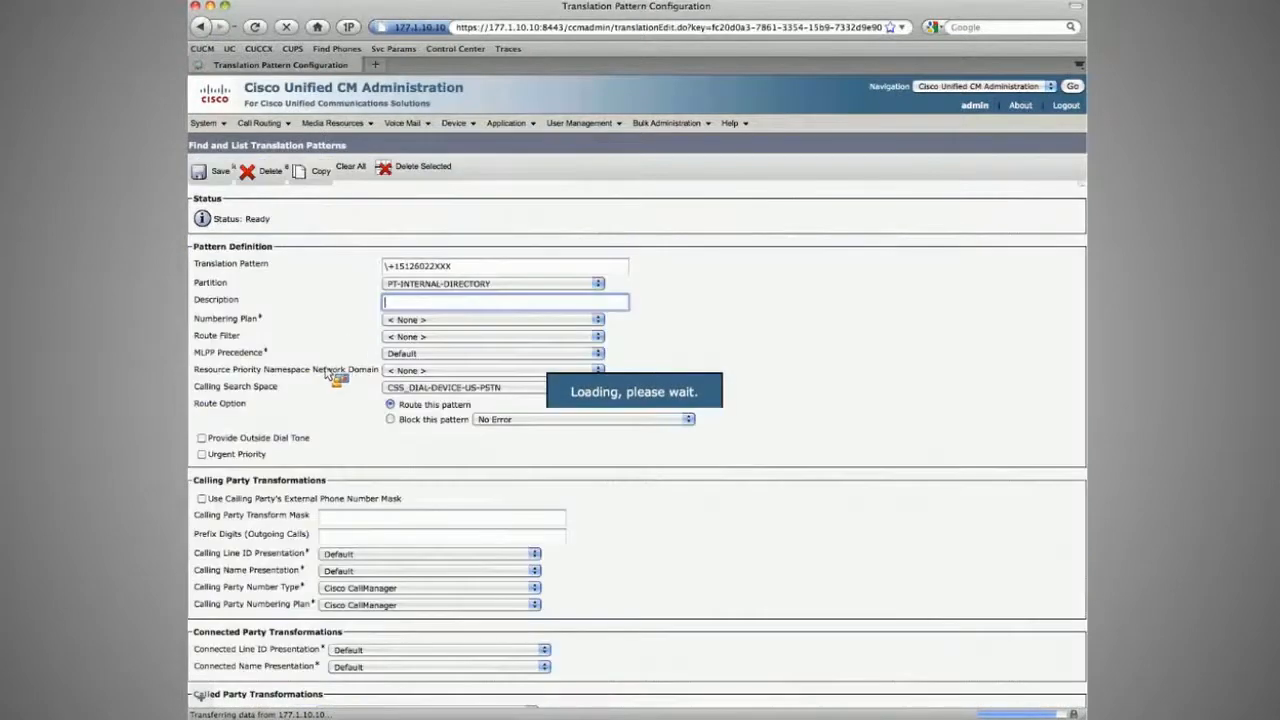
scroll(291, 407, down, 3)
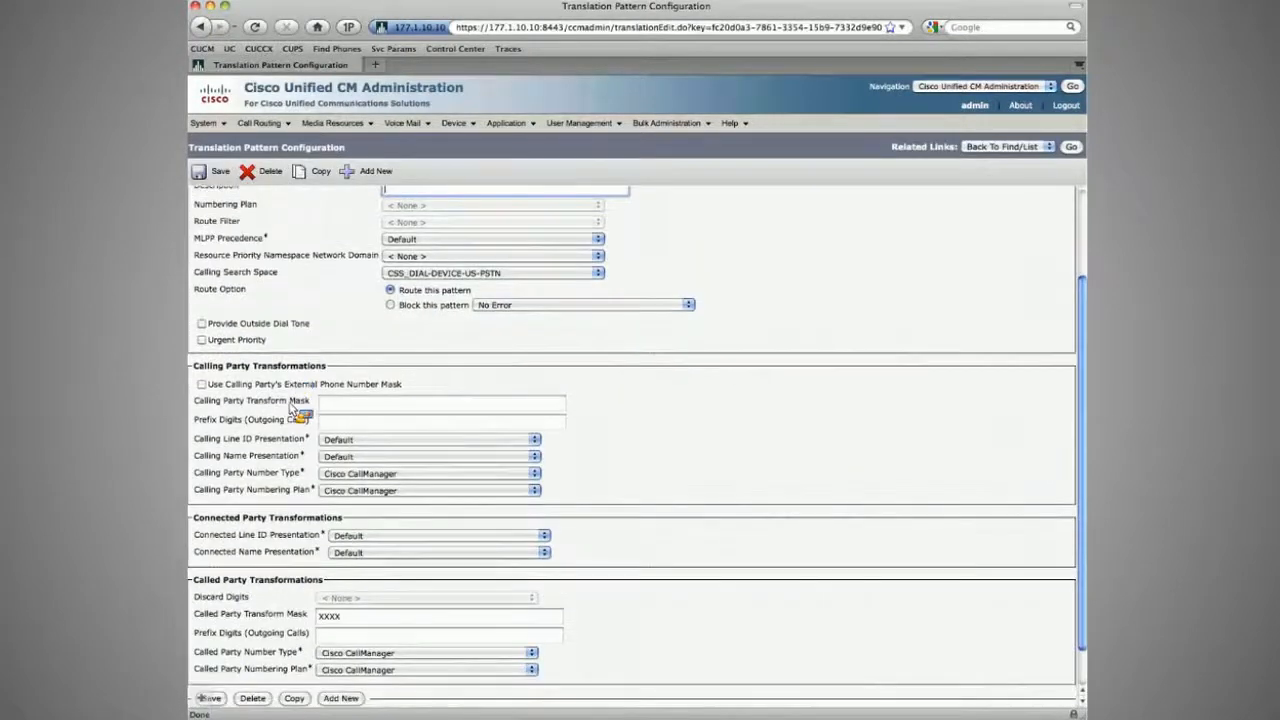
scroll(295, 413, down, 1)
click(361, 572)
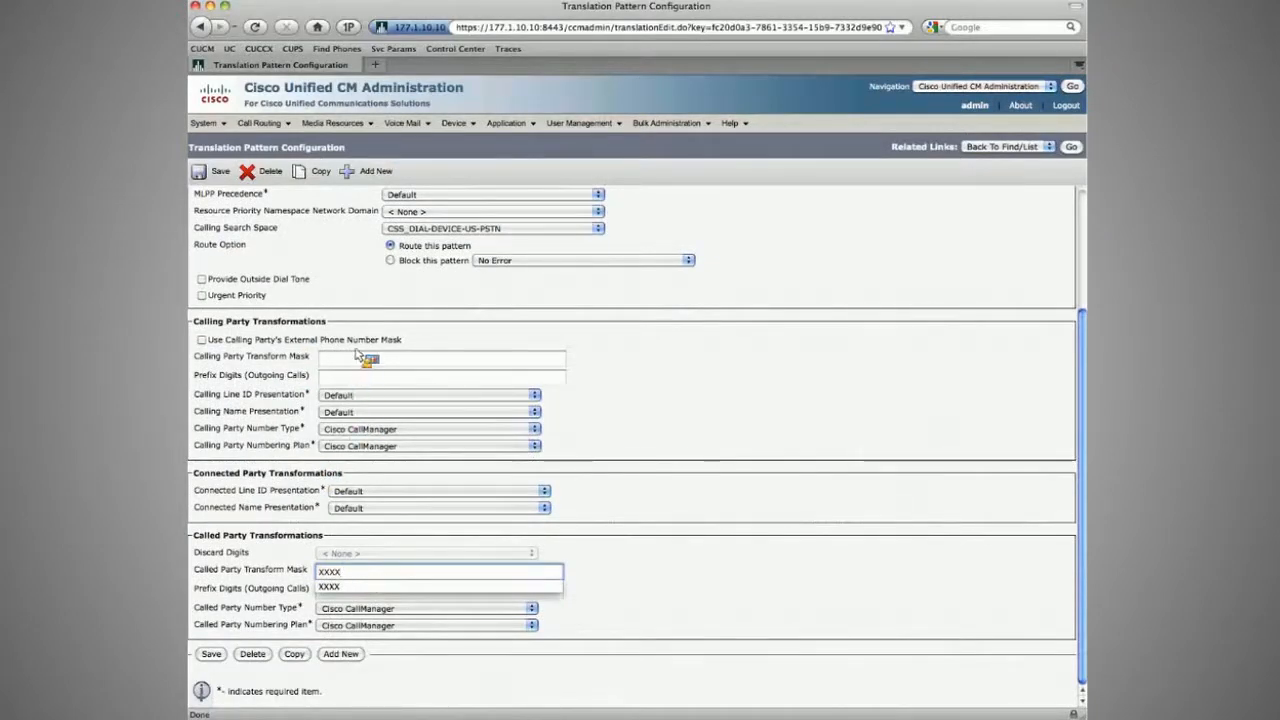
click(409, 341)
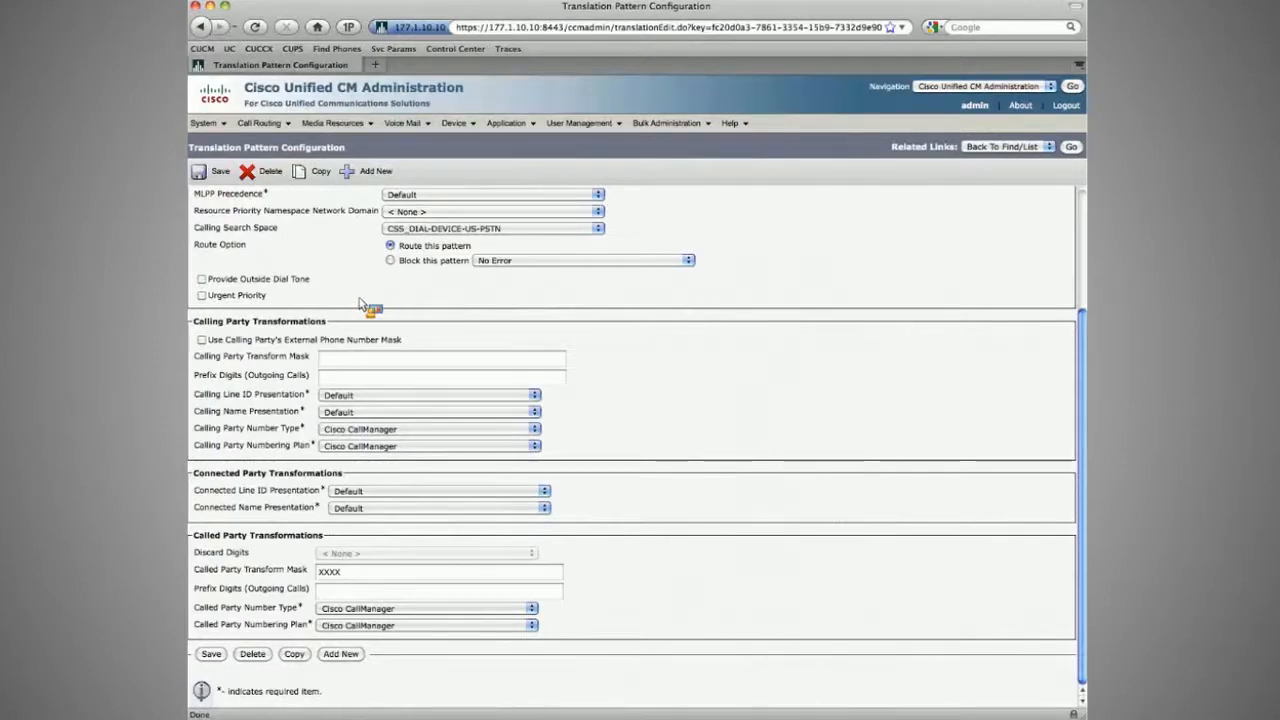
Step: Copy the \+15126022XXX translation pattern and clear the called party transform mask in the copy
scroll(363, 305, up, 3)
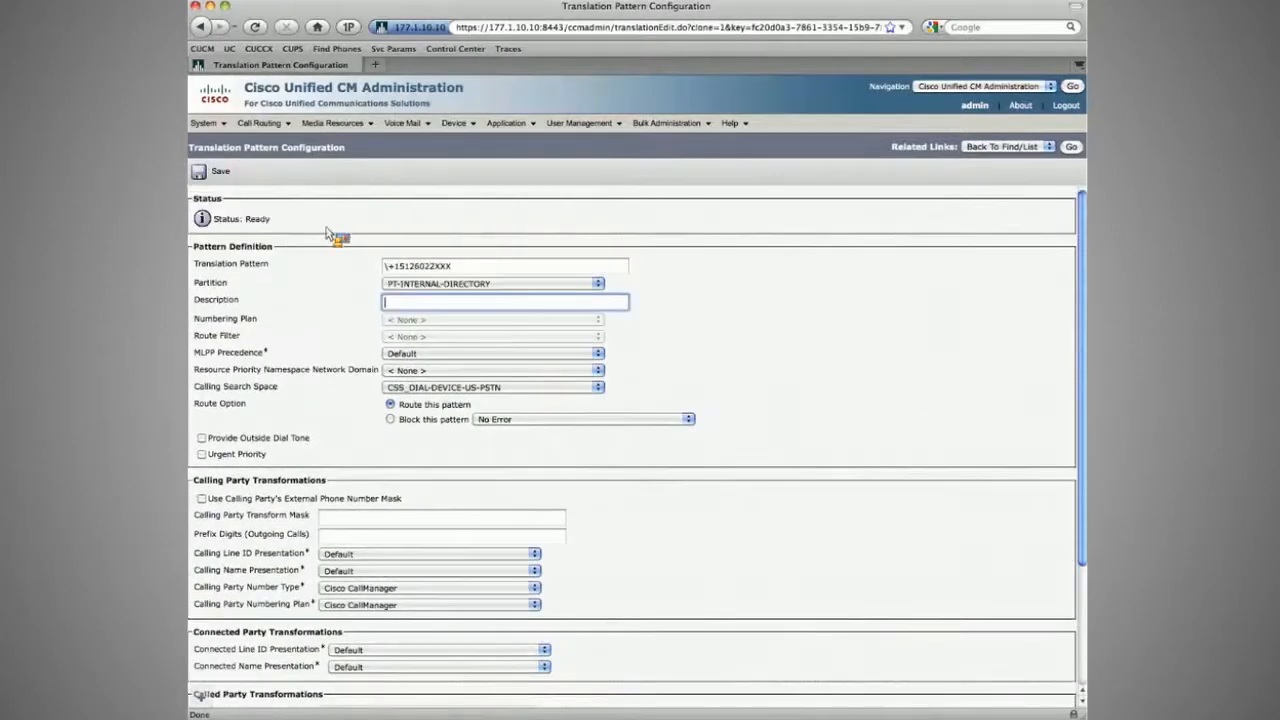
scroll(350, 577, down, 4)
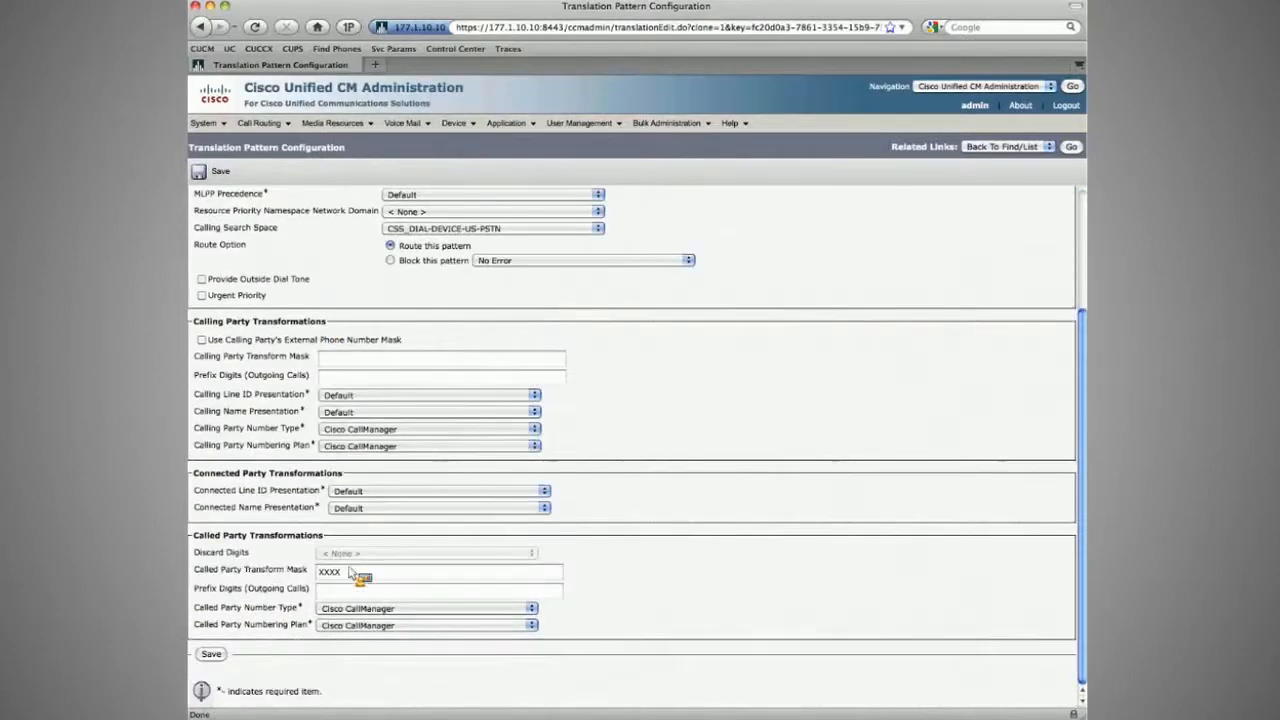
double_click(350, 577)
key(BackSpace)
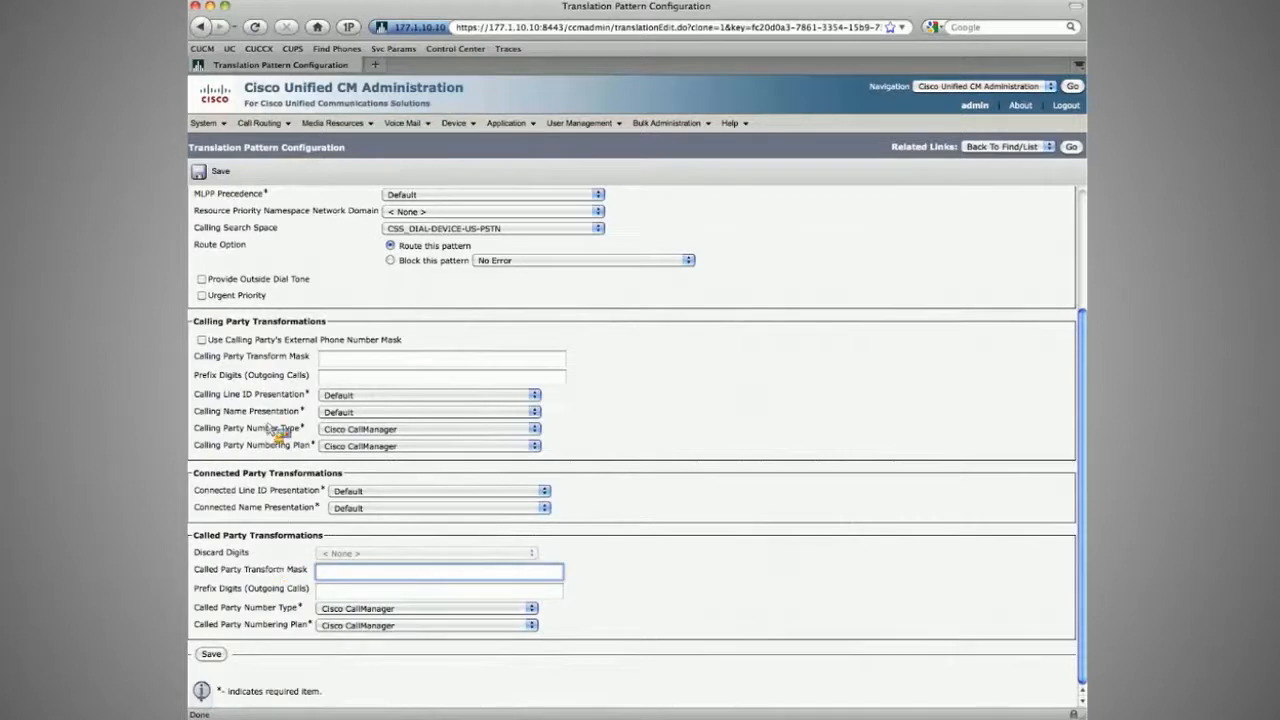
click(359, 364)
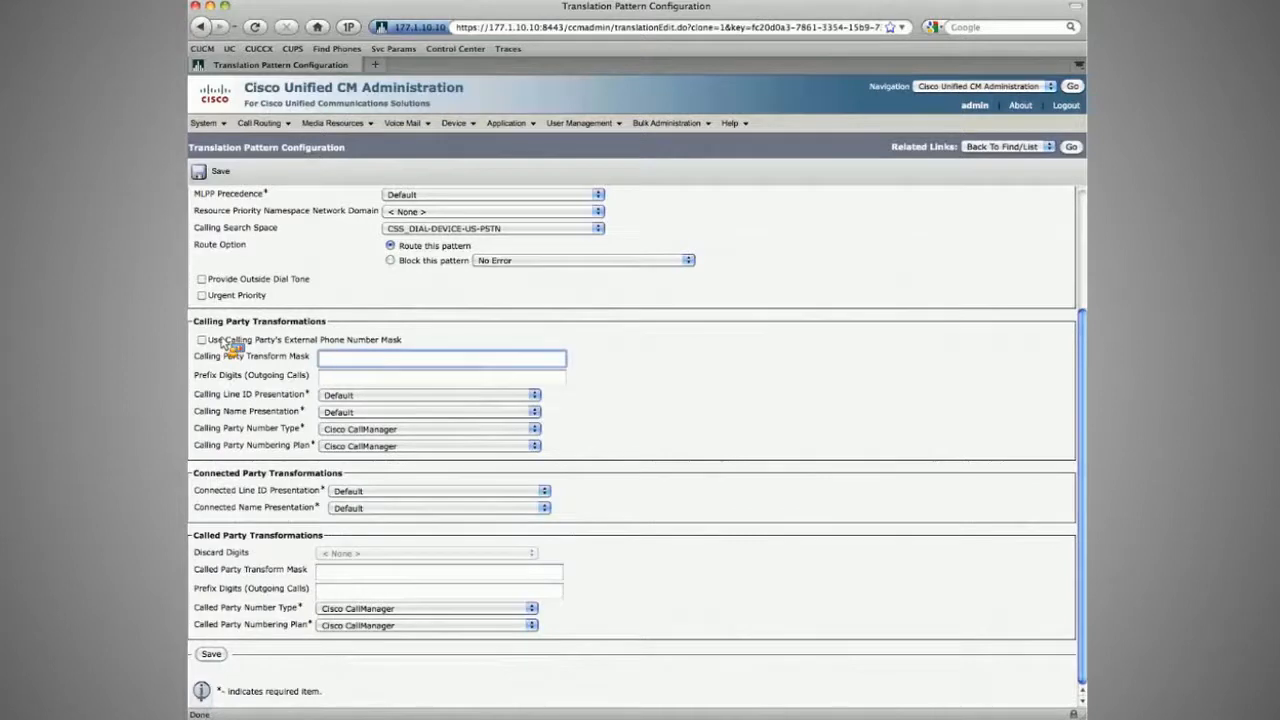
click(406, 345)
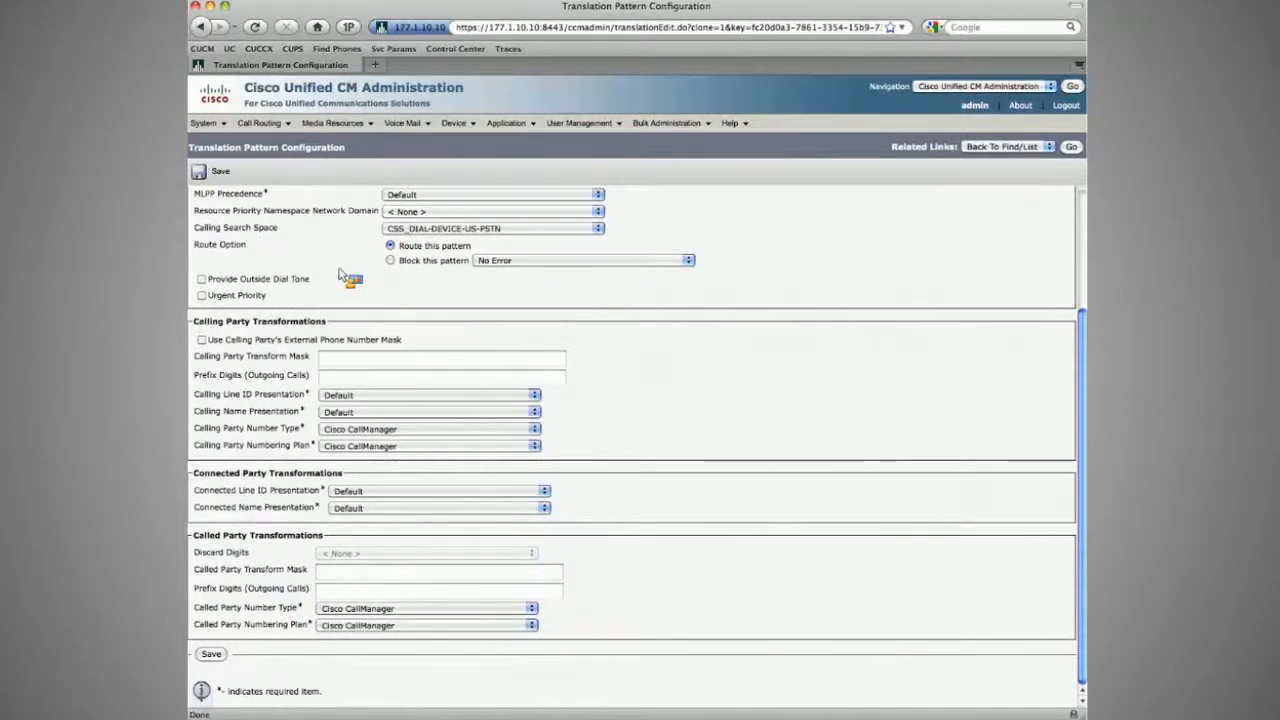
Step: Set the copied translation pattern's calling search space to CSS_TP-to-RP-SLRG-PSTN
scroll(348, 278, up, 5)
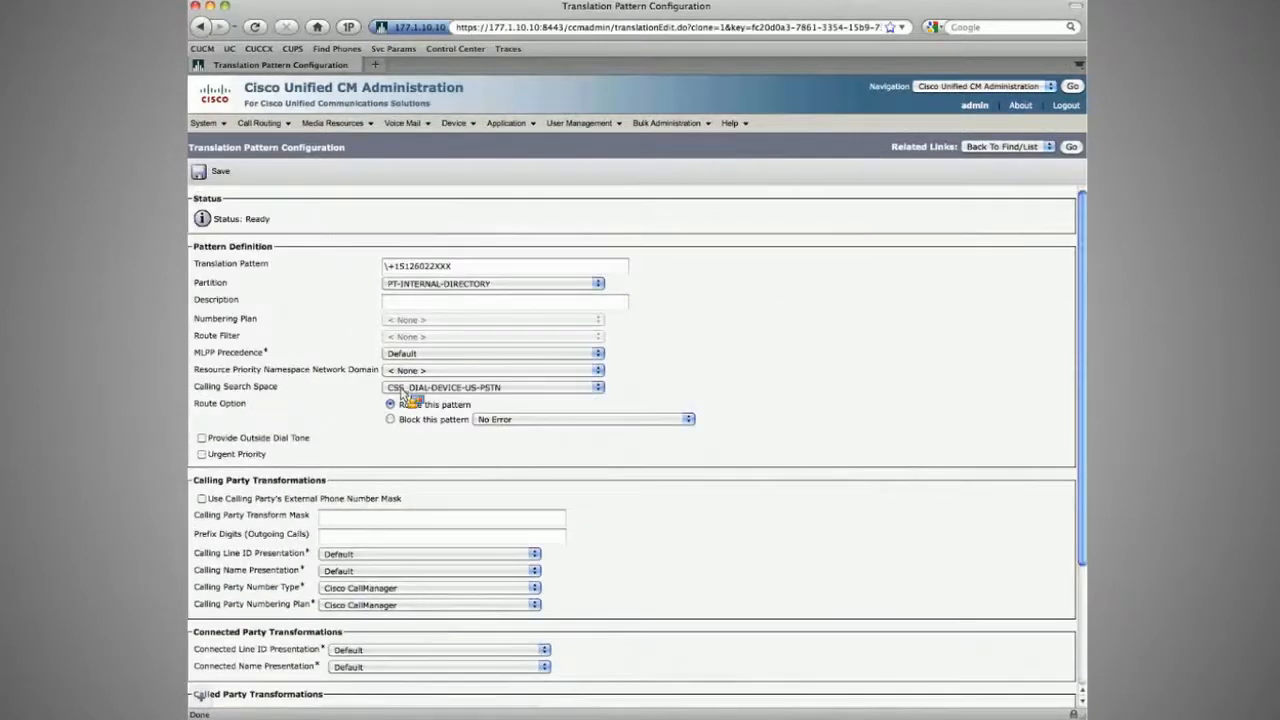
click(404, 390)
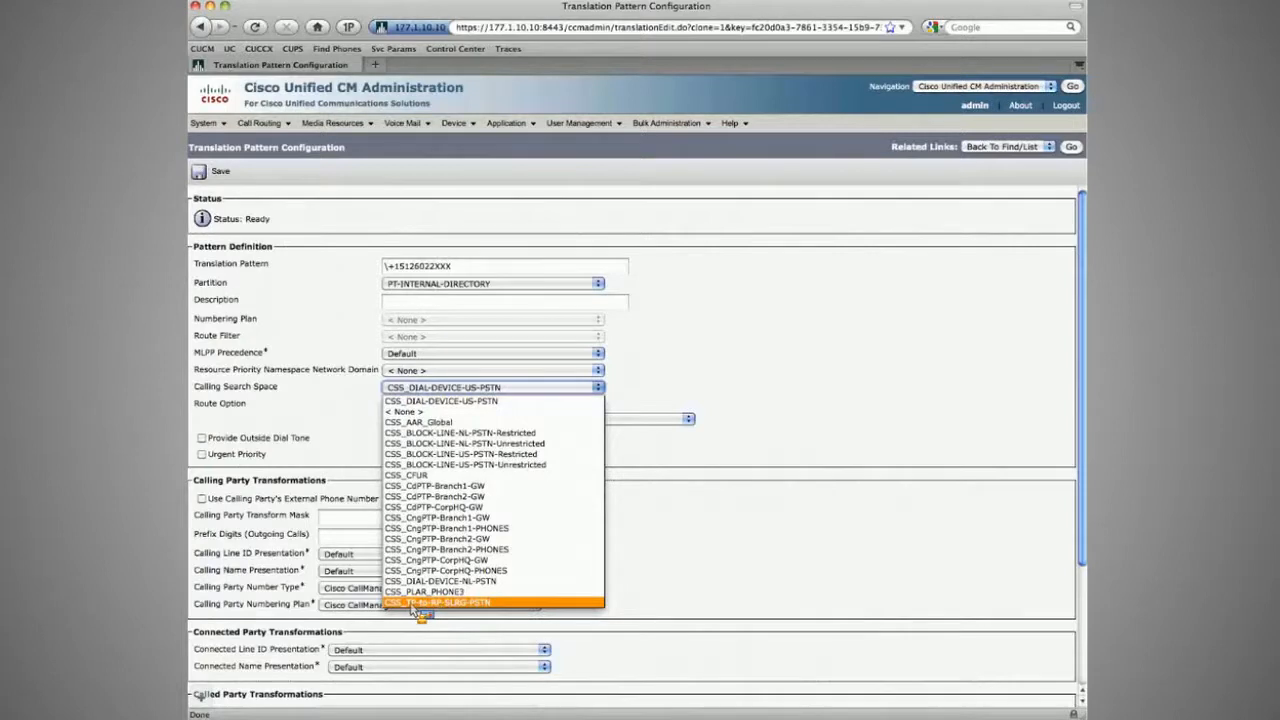
click(466, 603)
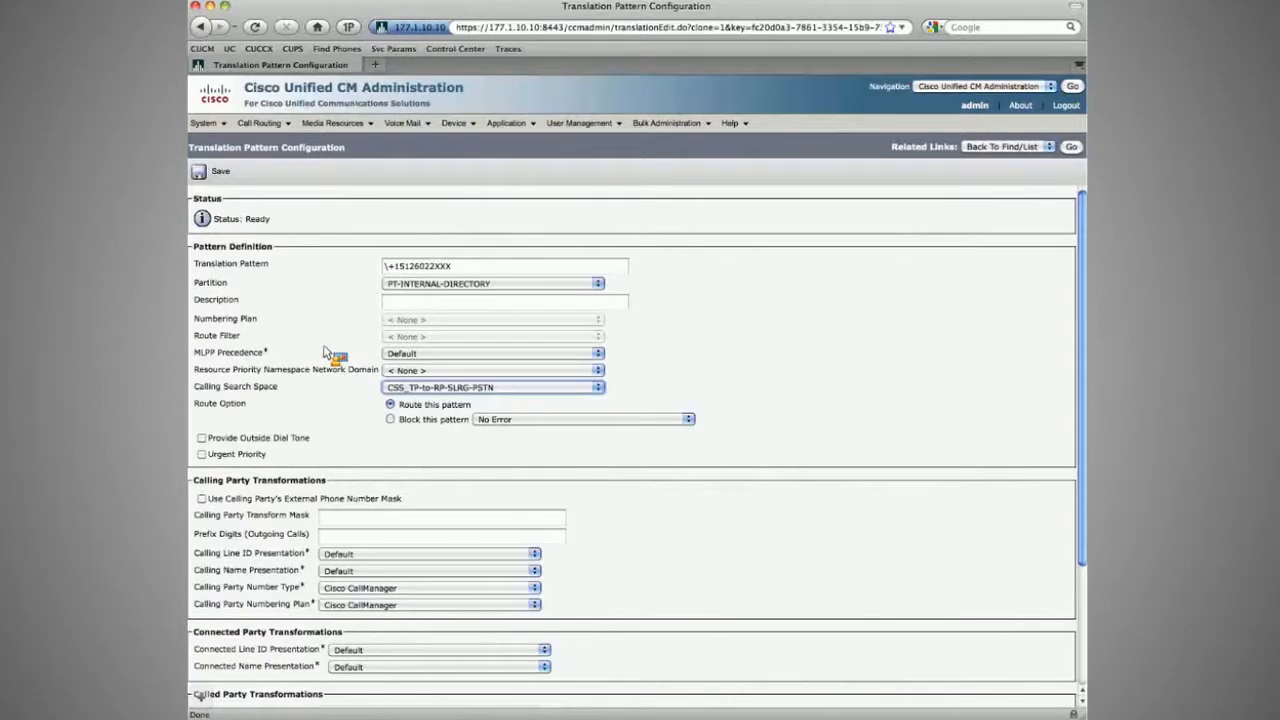
Step: Check the partition of the existing route pattern in a separate browser tab and return to the copied translation pattern
click(259, 123)
mouse_move(288, 230)
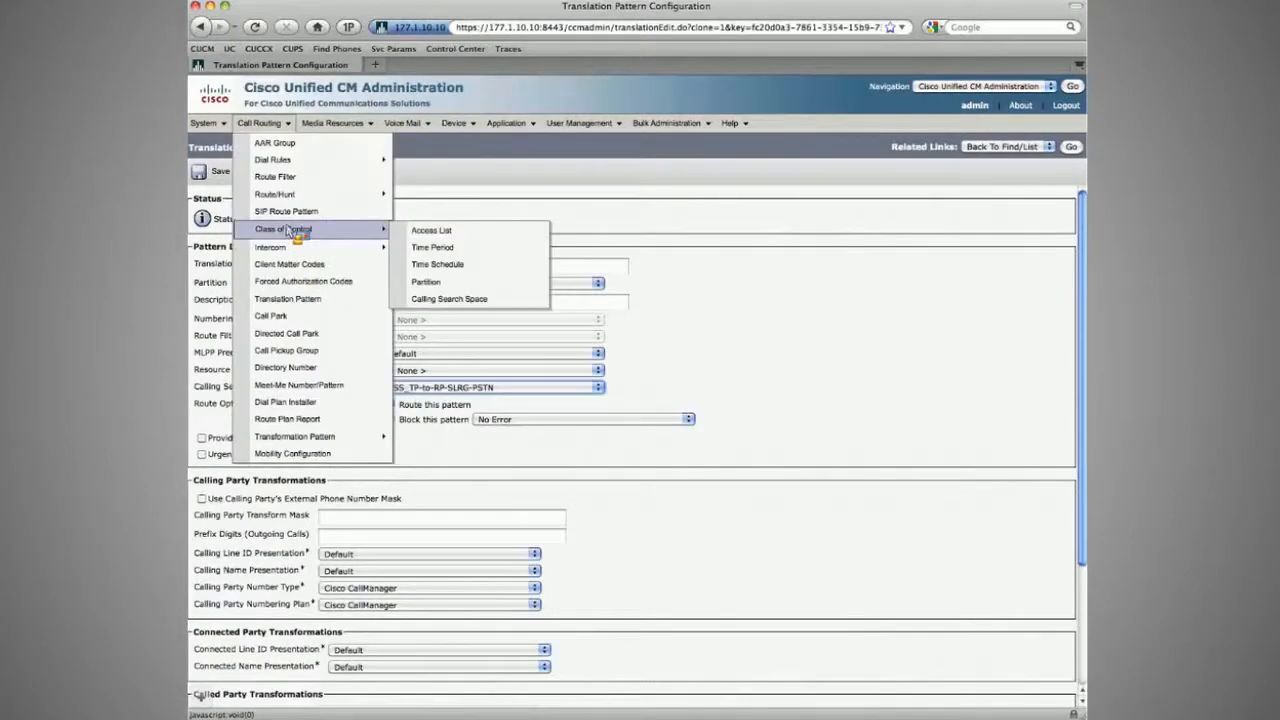
mouse_move(312, 195)
middle_click(435, 229)
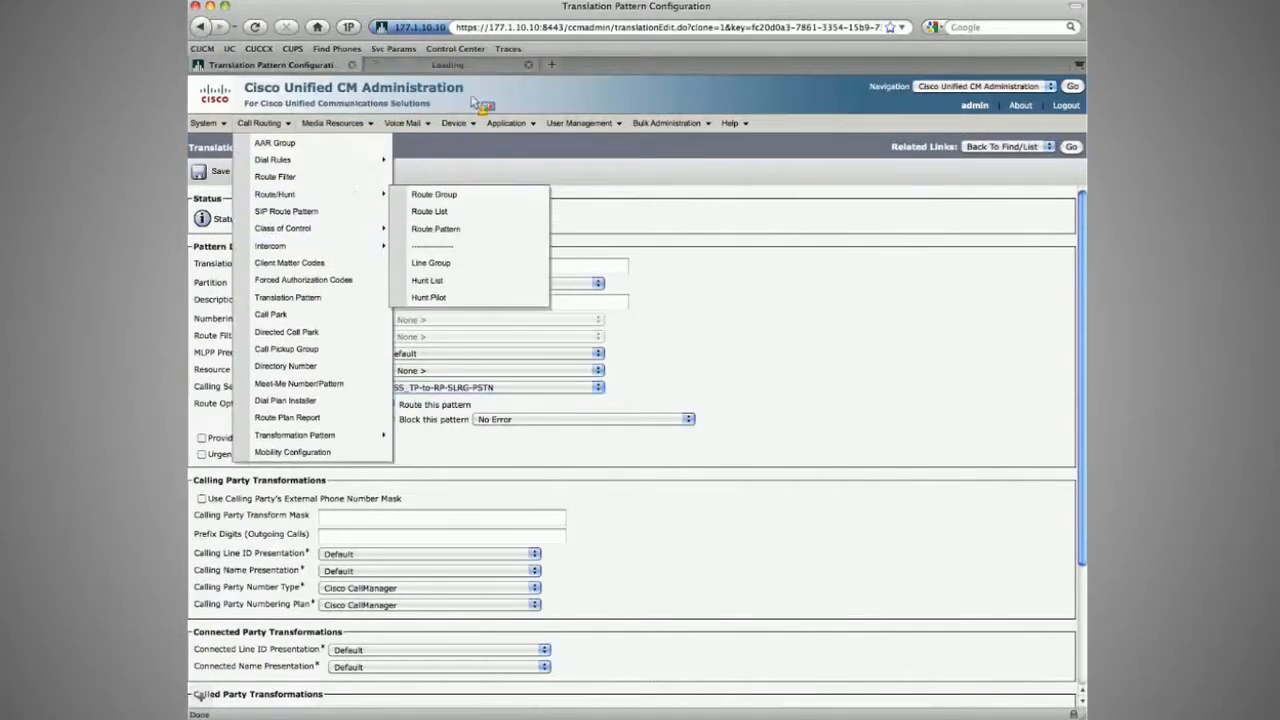
click(450, 64)
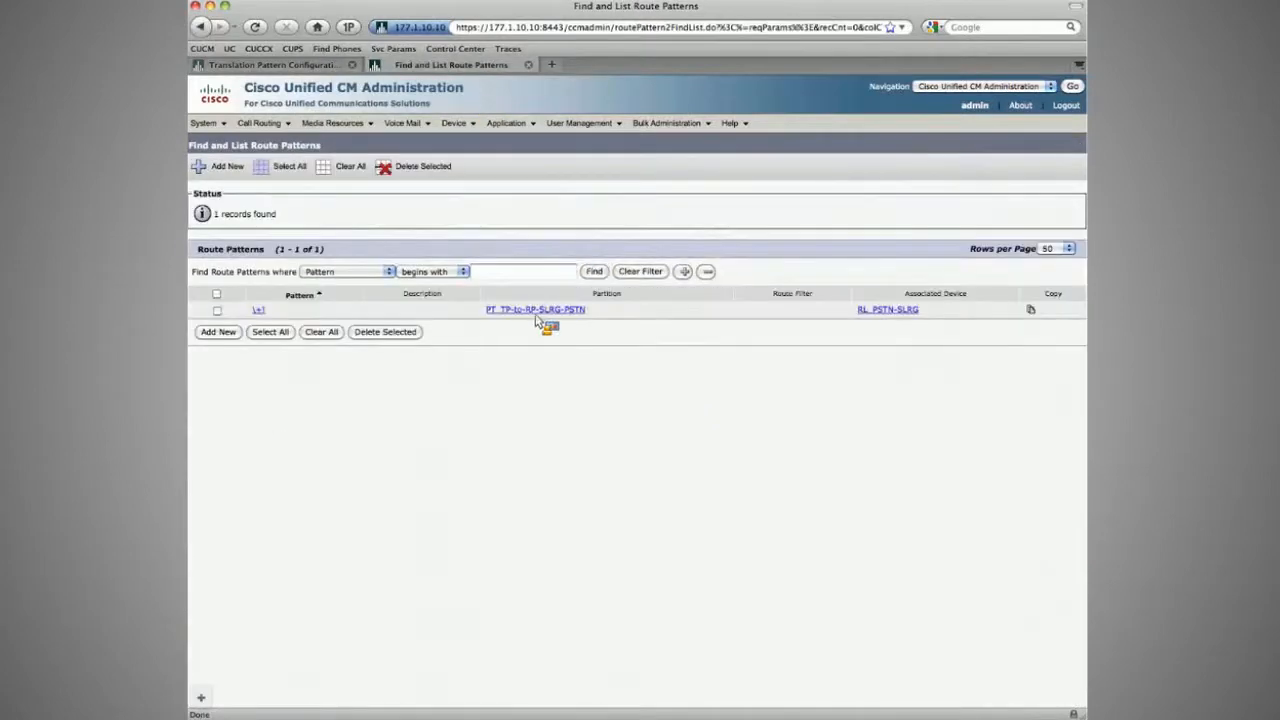
key(ctrl+shift+Tab)
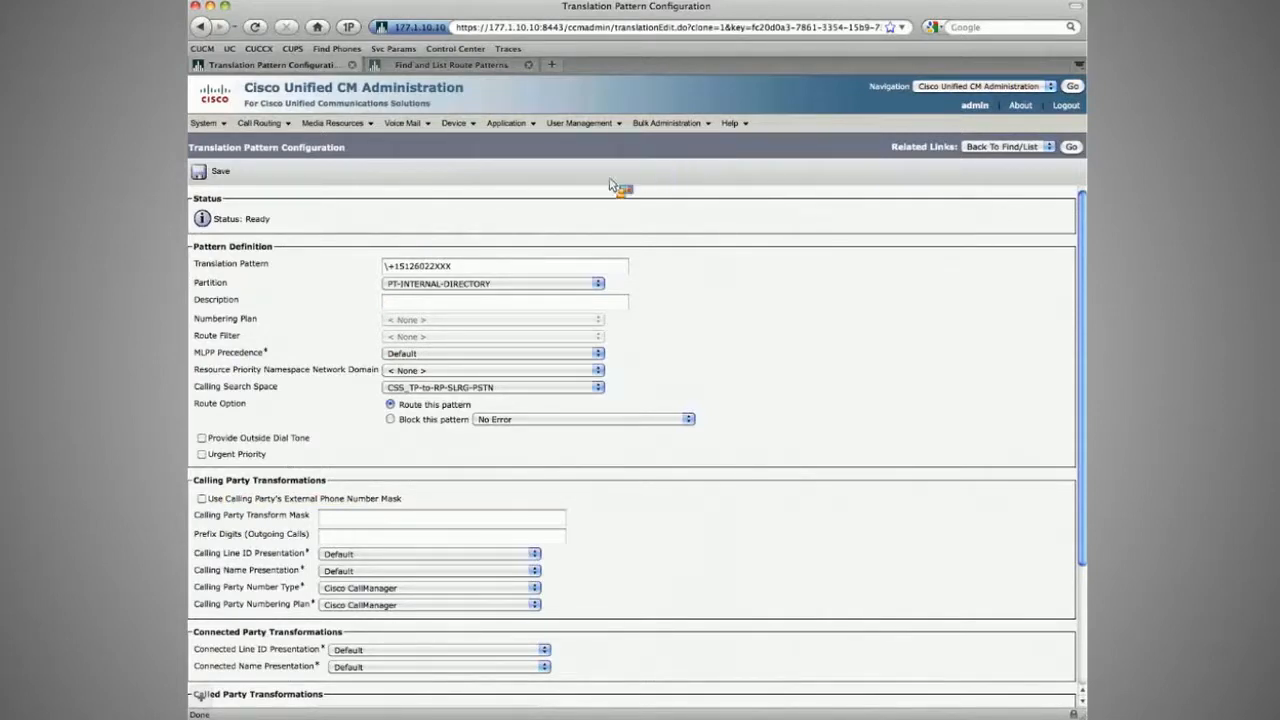
Step: Set the copied translation pattern's partition to PT_INTERNAL-DNs and reread the workbook's four-digit calling party requirement
click(441, 283)
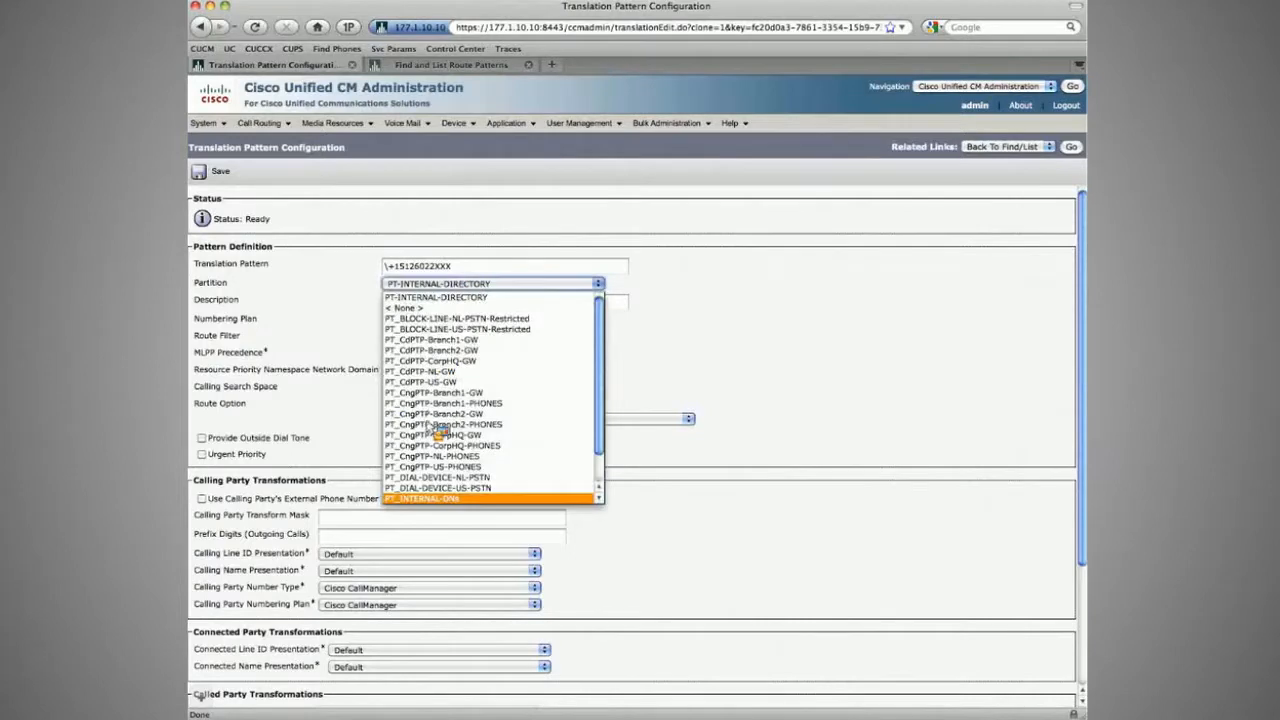
click(425, 498)
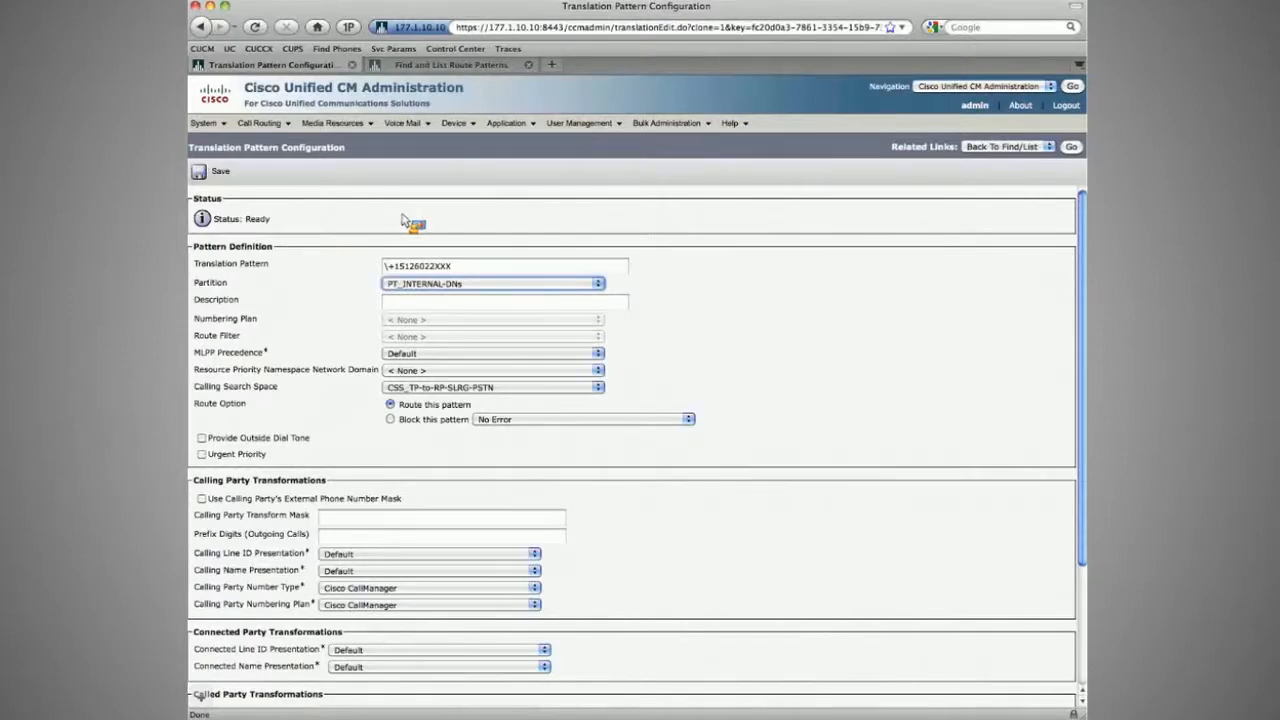
key(super+Tab)
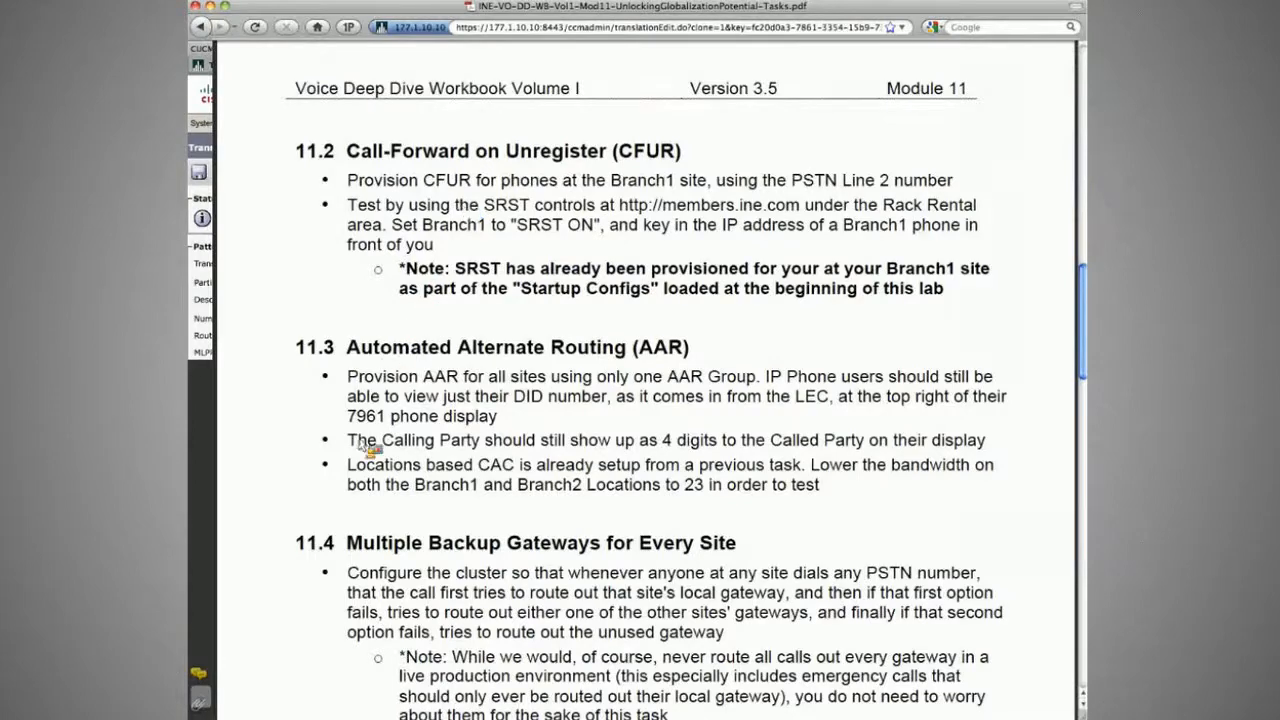
key(super+Tab)
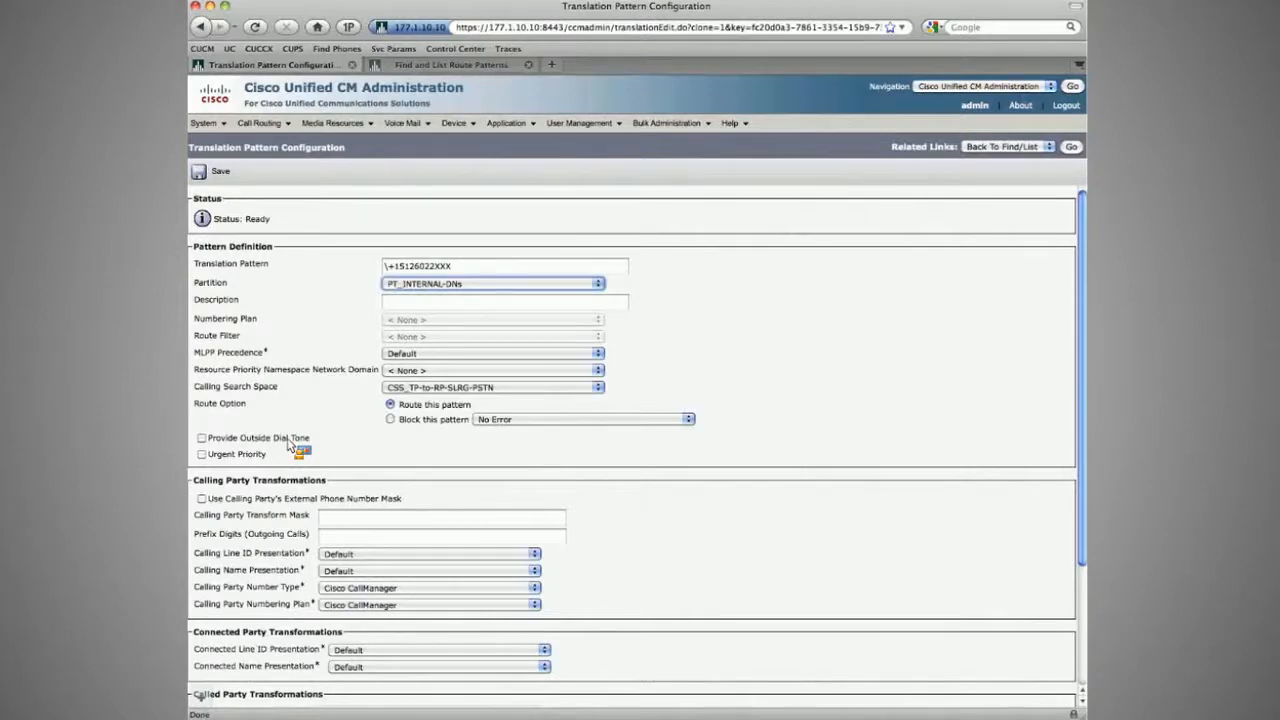
click(472, 268)
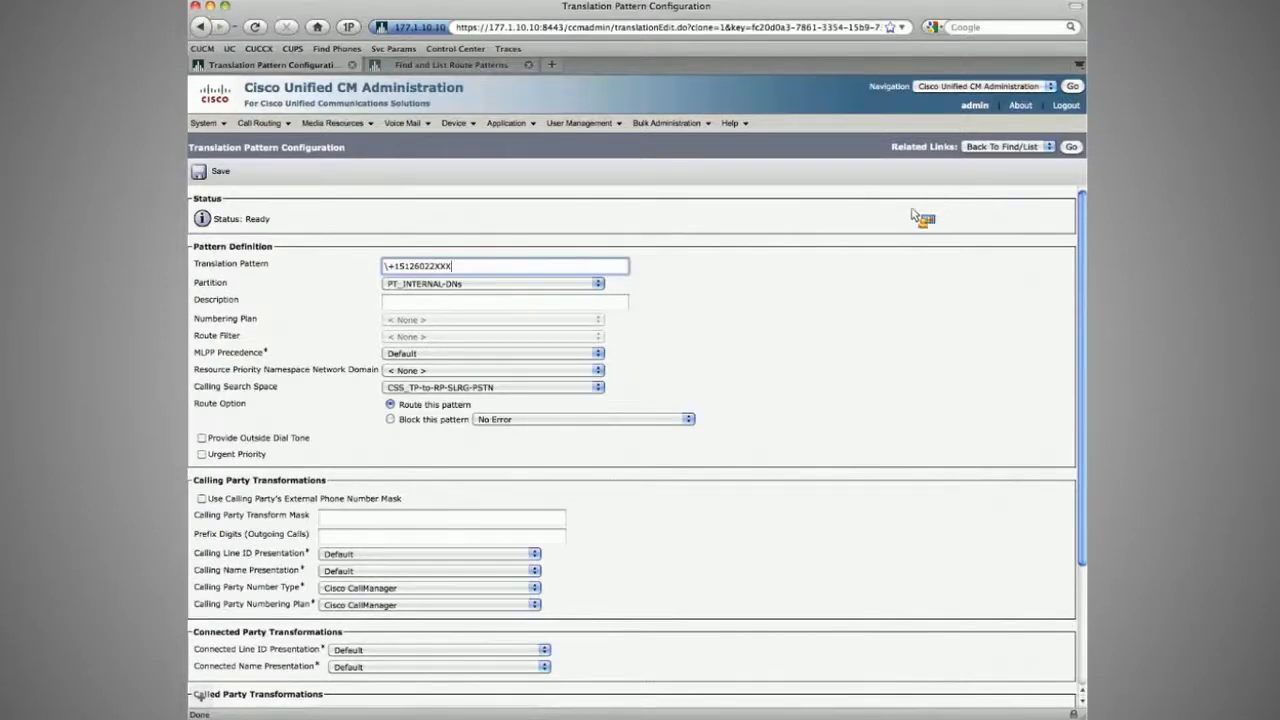
Step: Switch to the phone remotes, redial the last number from the extension 1001 phone and end the call after checking the caller display
key(super+Tab)
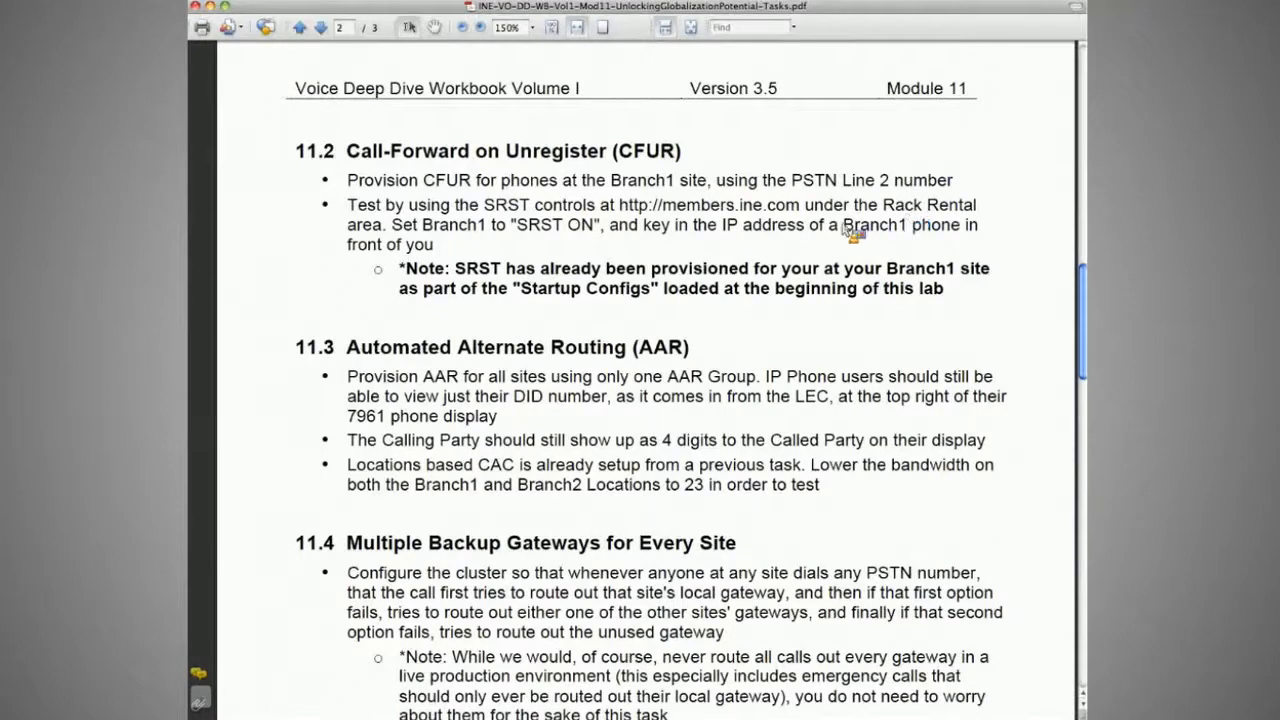
key(super+Tab)
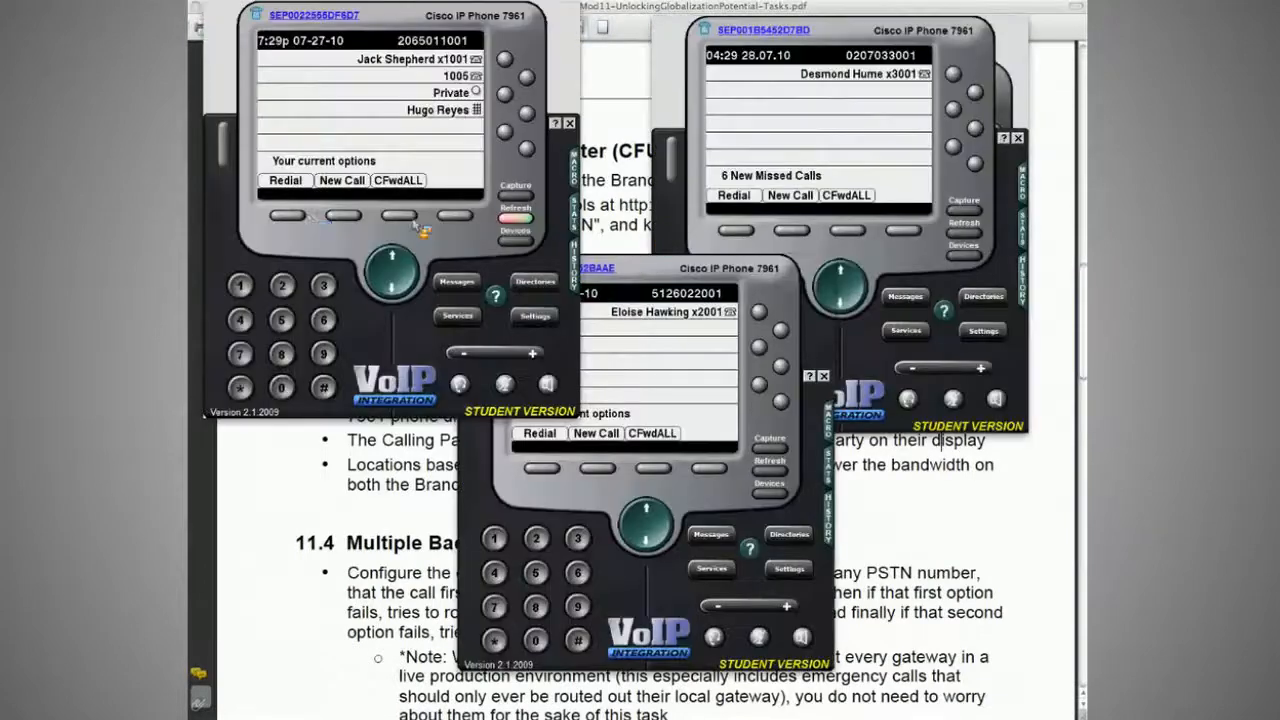
click(287, 216)
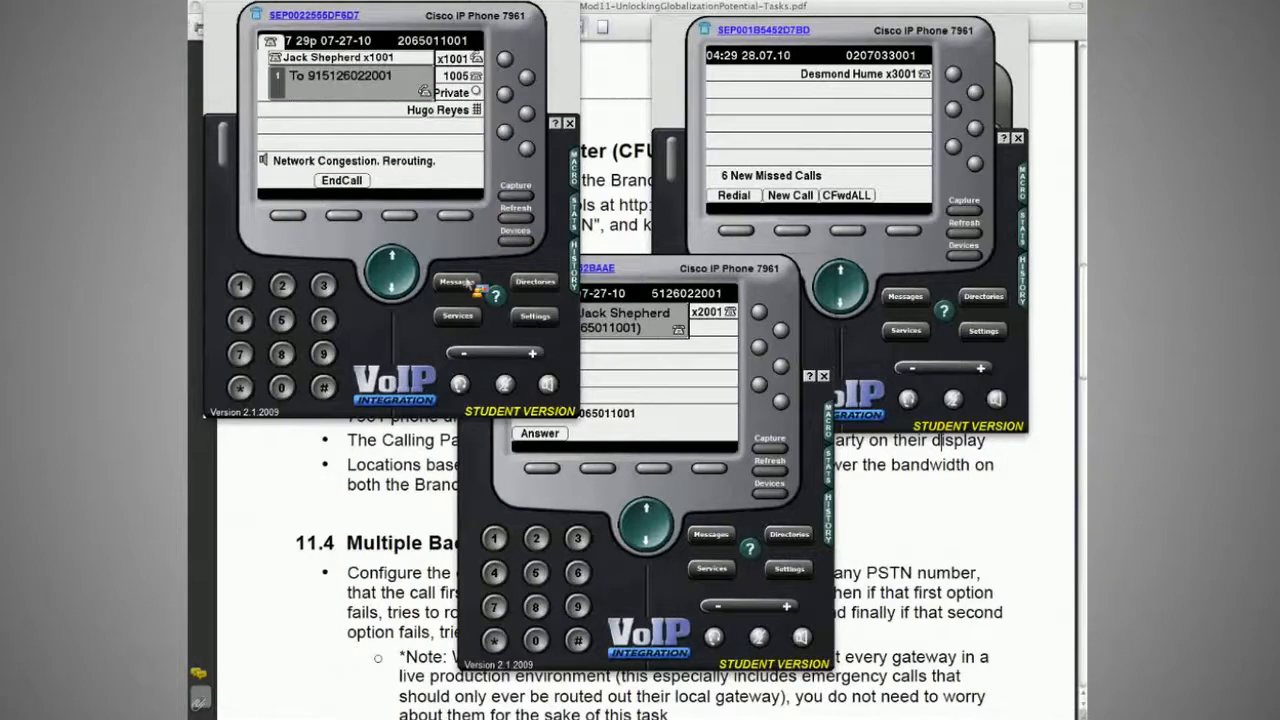
click(607, 343)
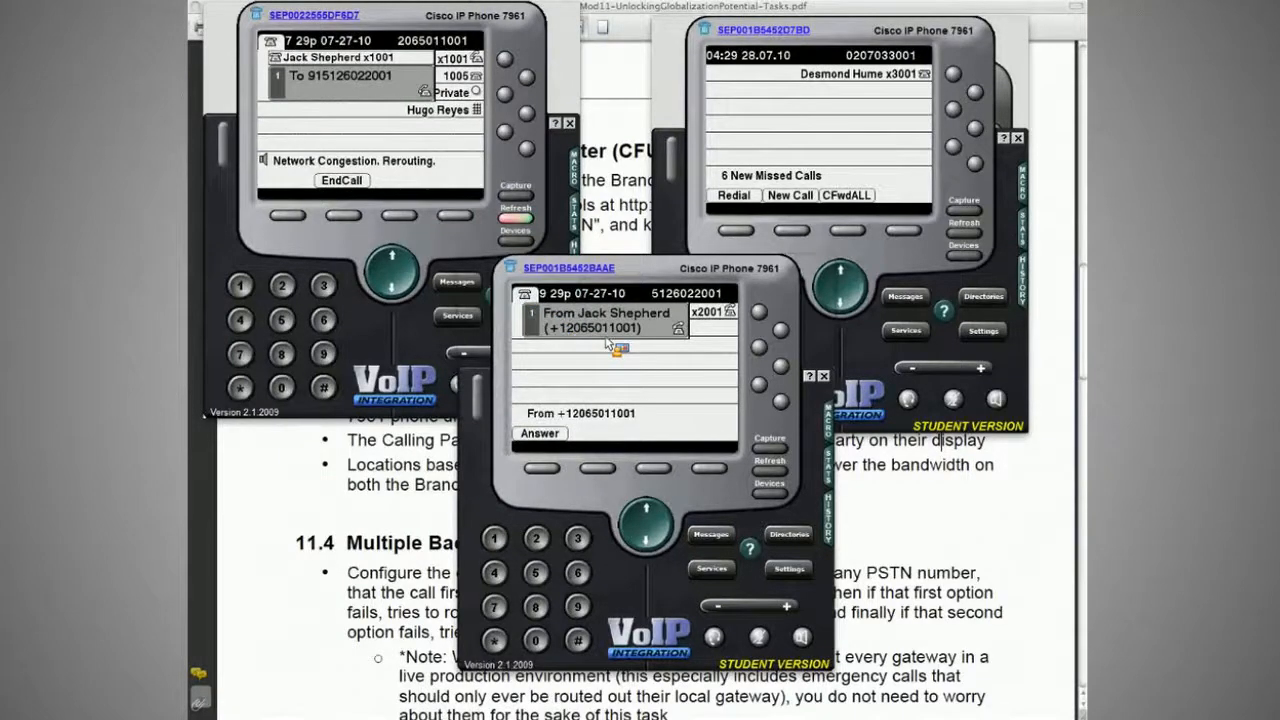
click(458, 284)
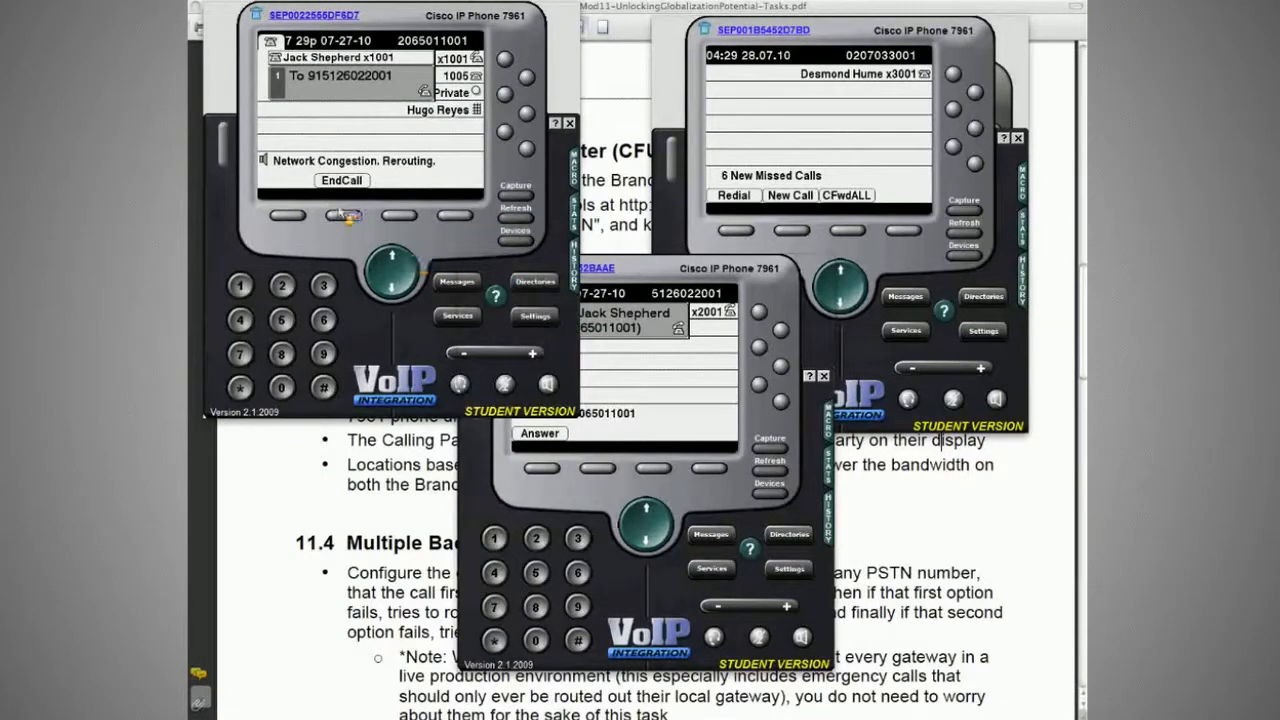
click(343, 215)
Step: Open the missed calls directory on the extension 2001 phone, dial its newest entry and end the call
click(668, 400)
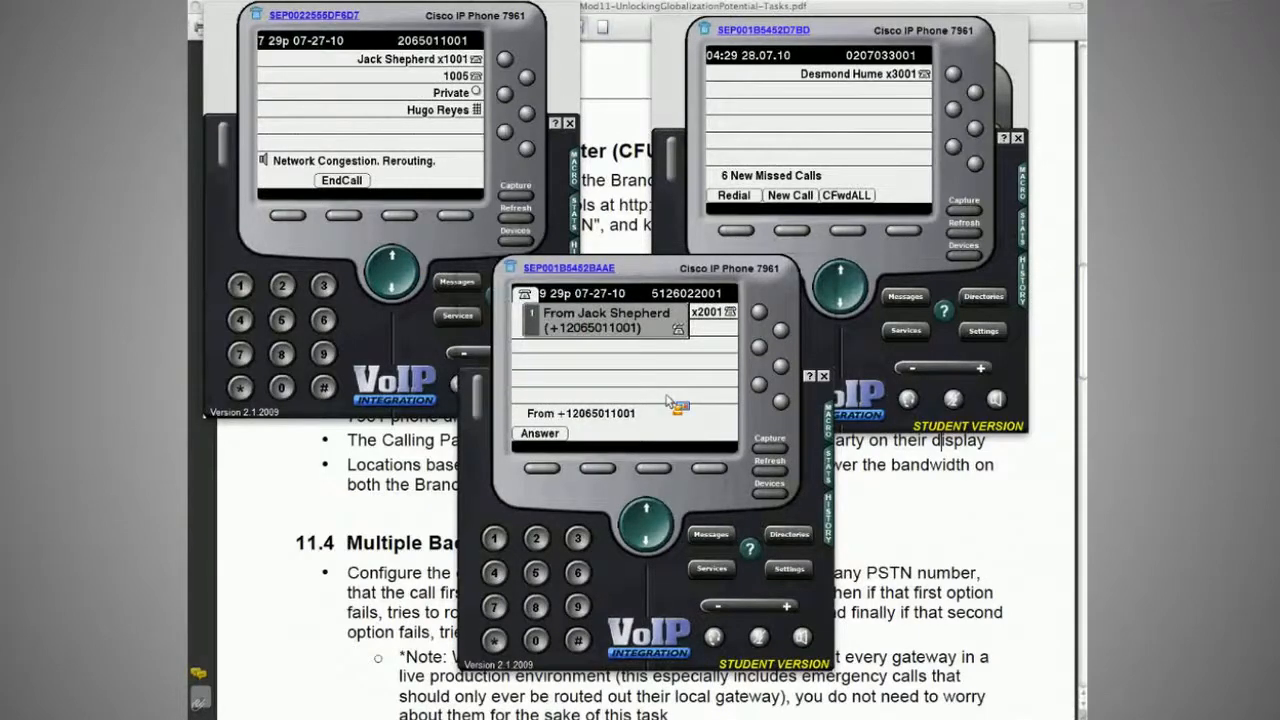
click(789, 535)
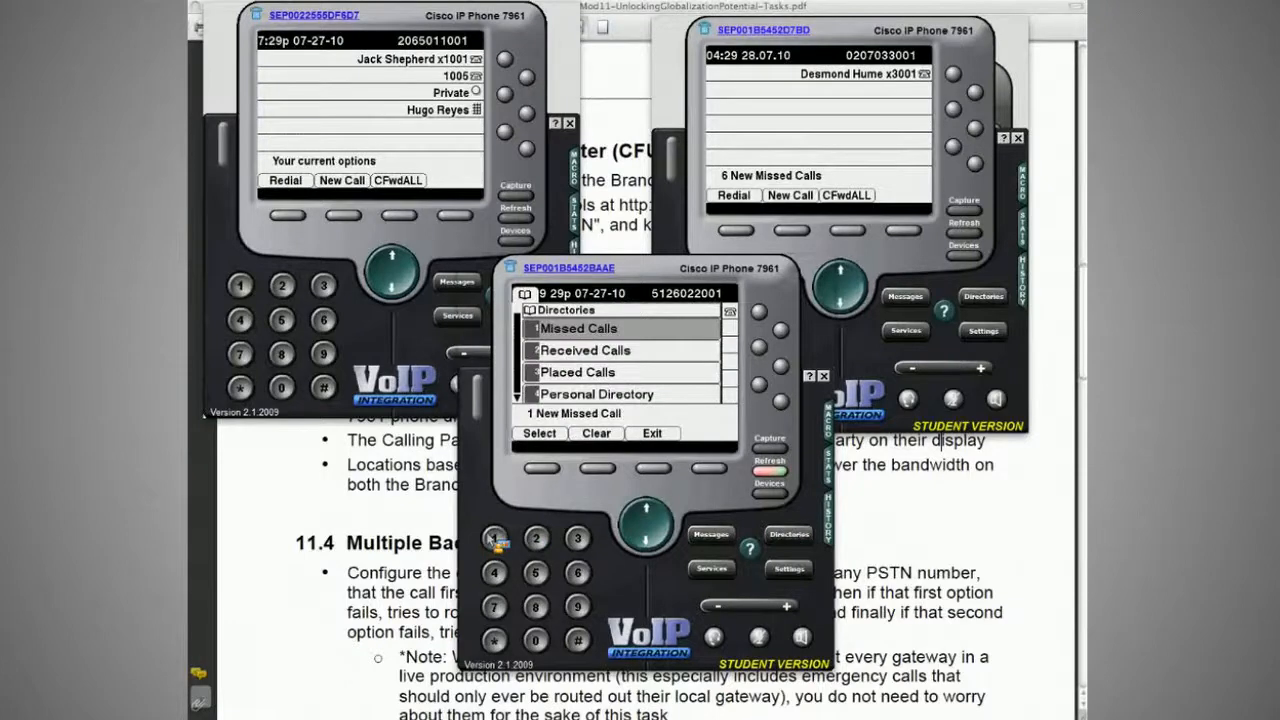
click(494, 539)
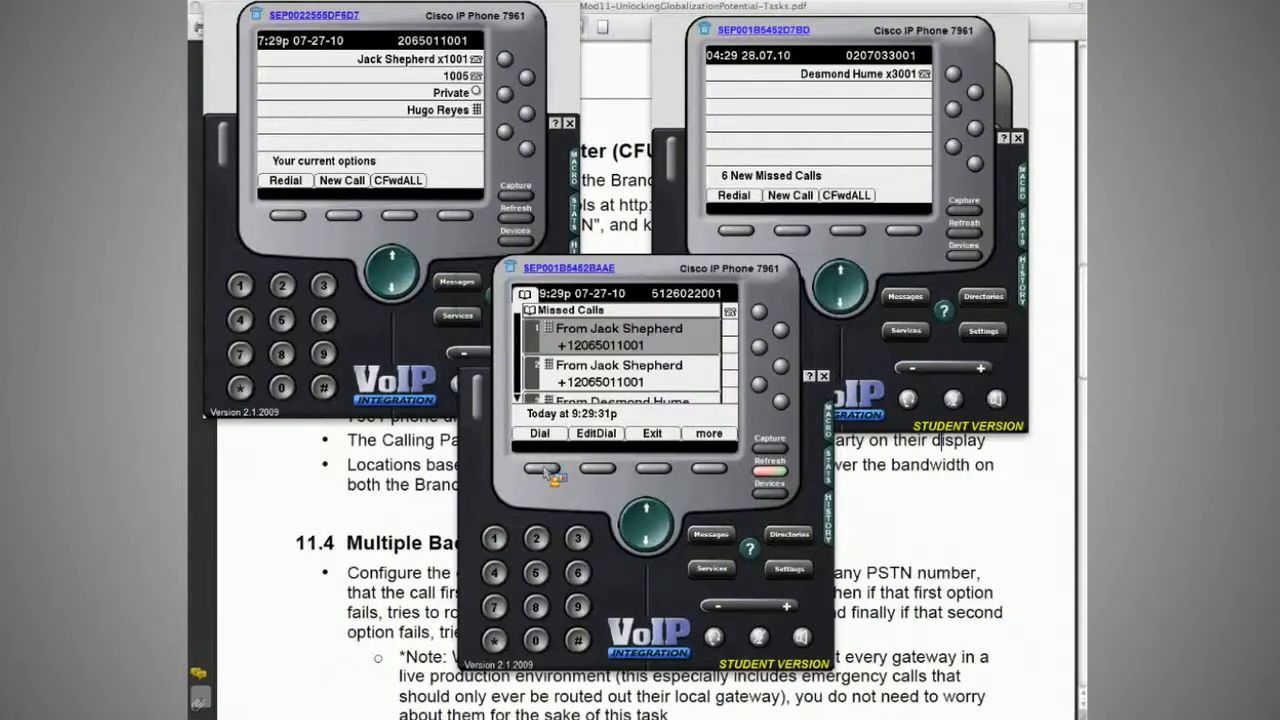
click(545, 469)
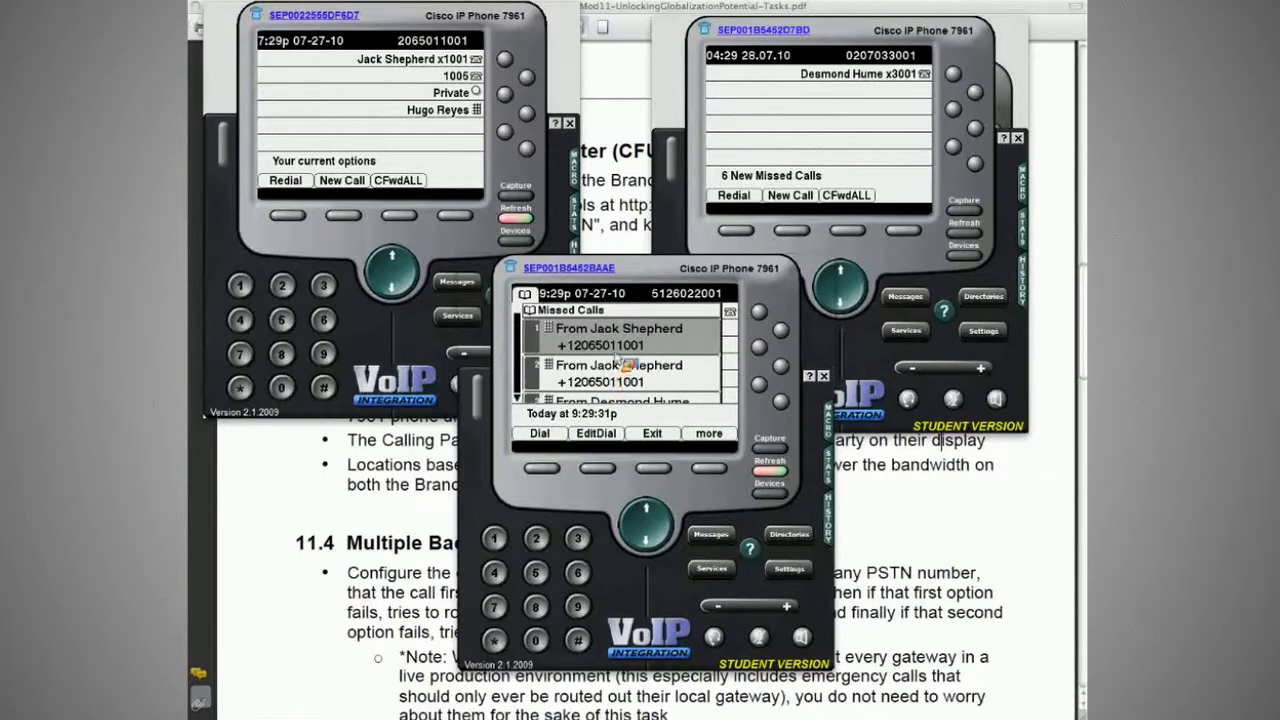
double_click(624, 366)
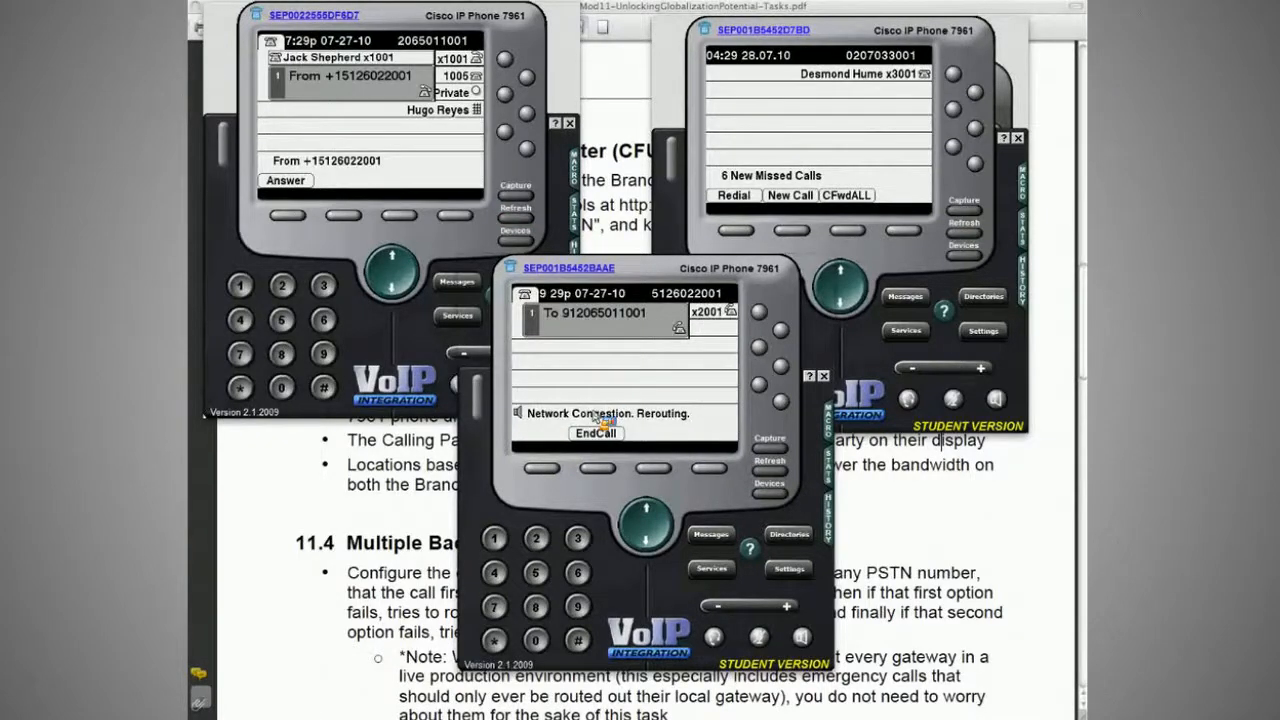
click(612, 468)
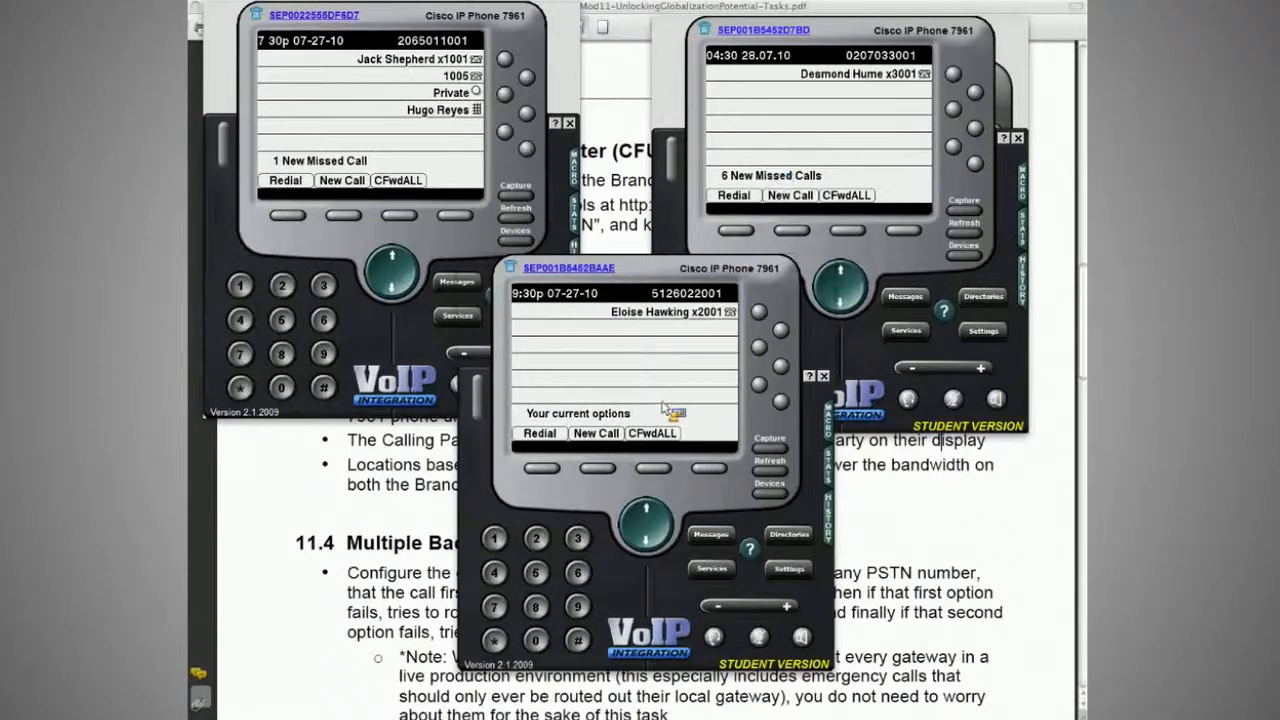
Step: Place a new call from the extension 2001 phone to extension 3001 and lower that phone's speaker volume
click(599, 469)
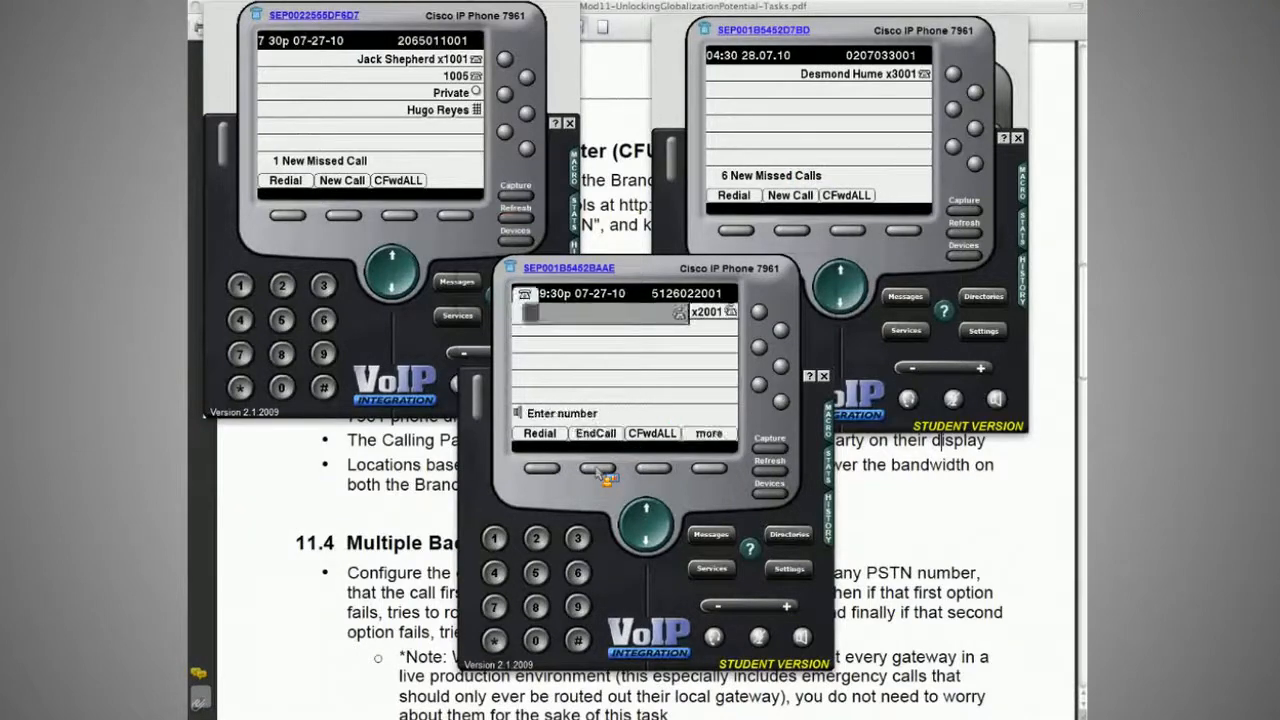
text(3001)
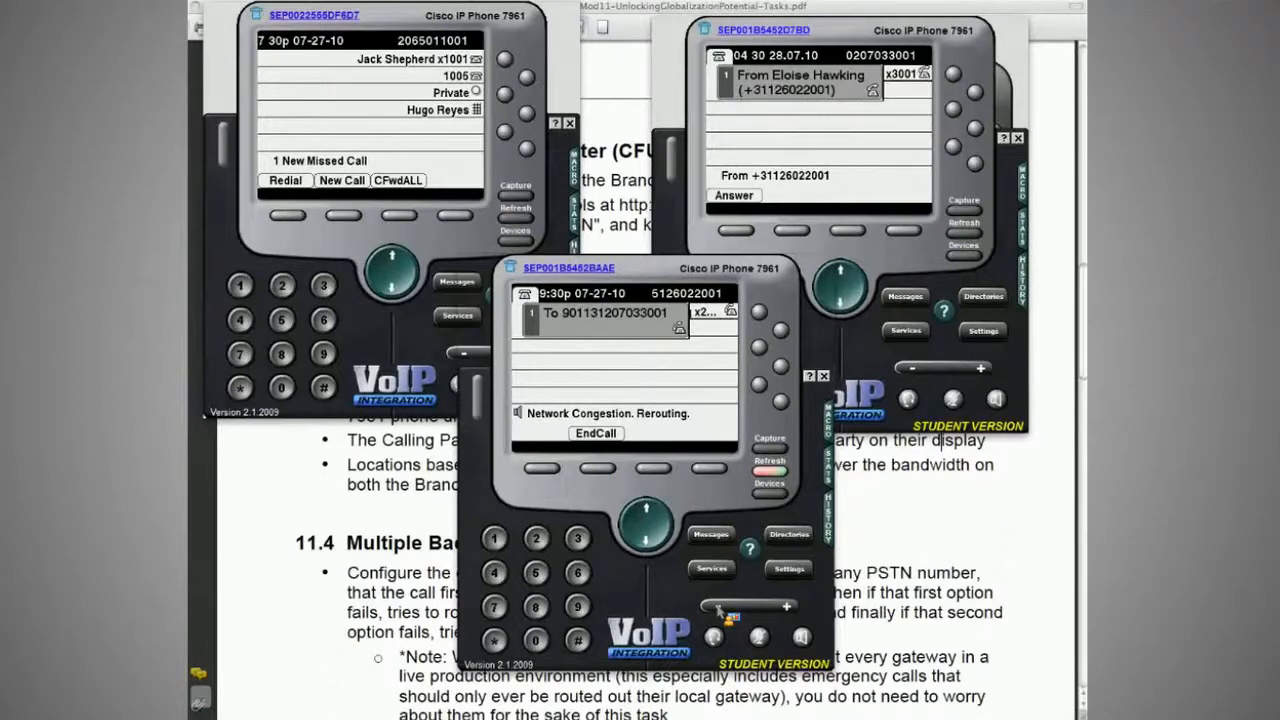
click(719, 609)
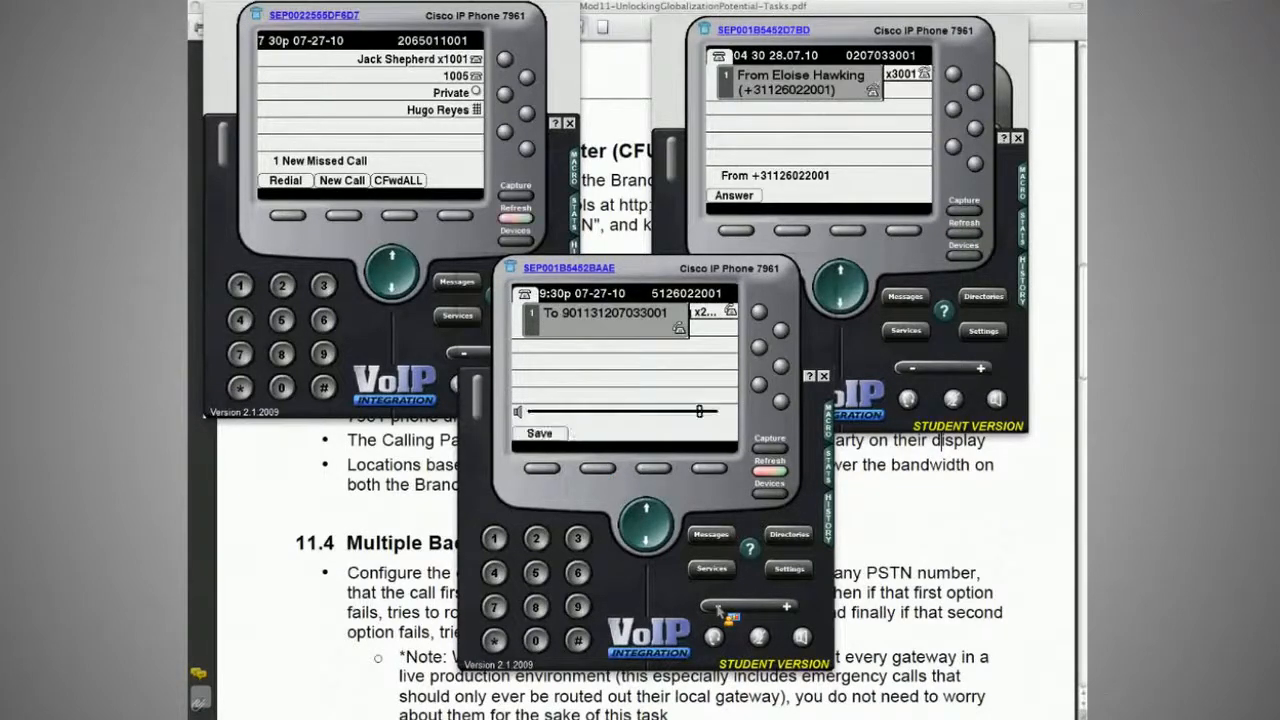
click(719, 609)
click(719, 609)
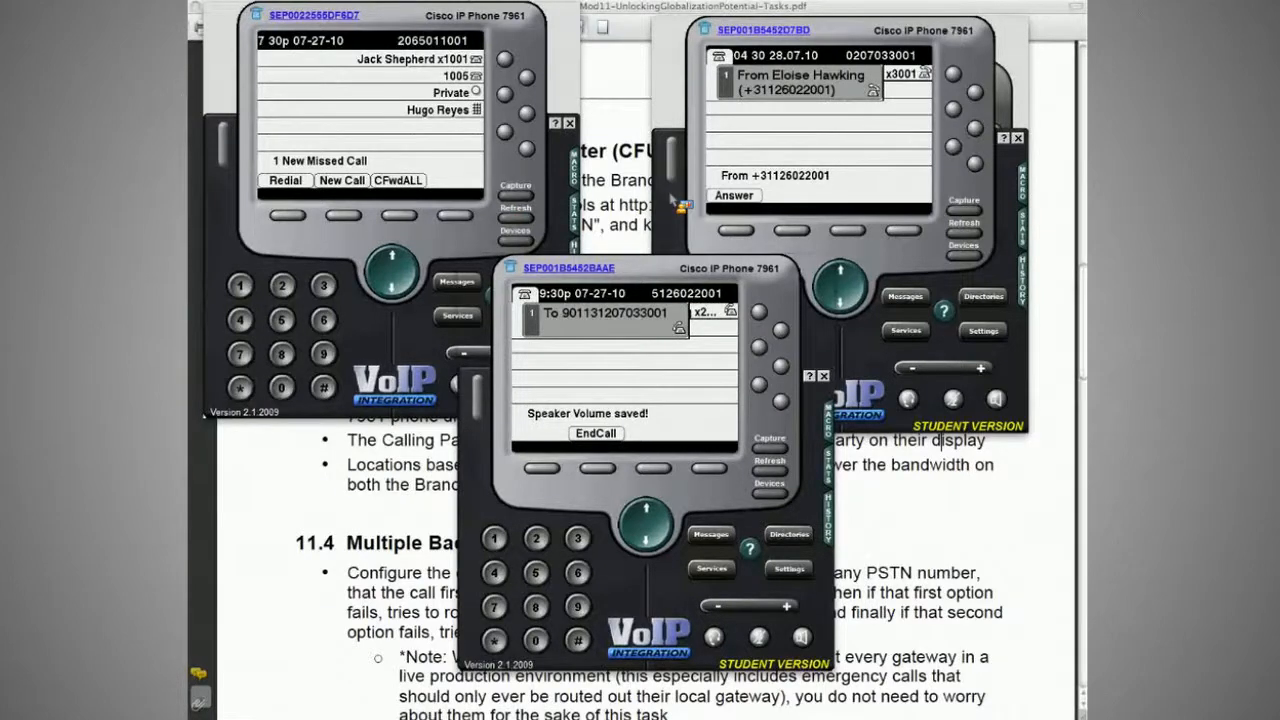
Step: Switch to the router terminal and compare the called party number in the ISDN debug output of sessions R2 and R3
key(super+Tab)
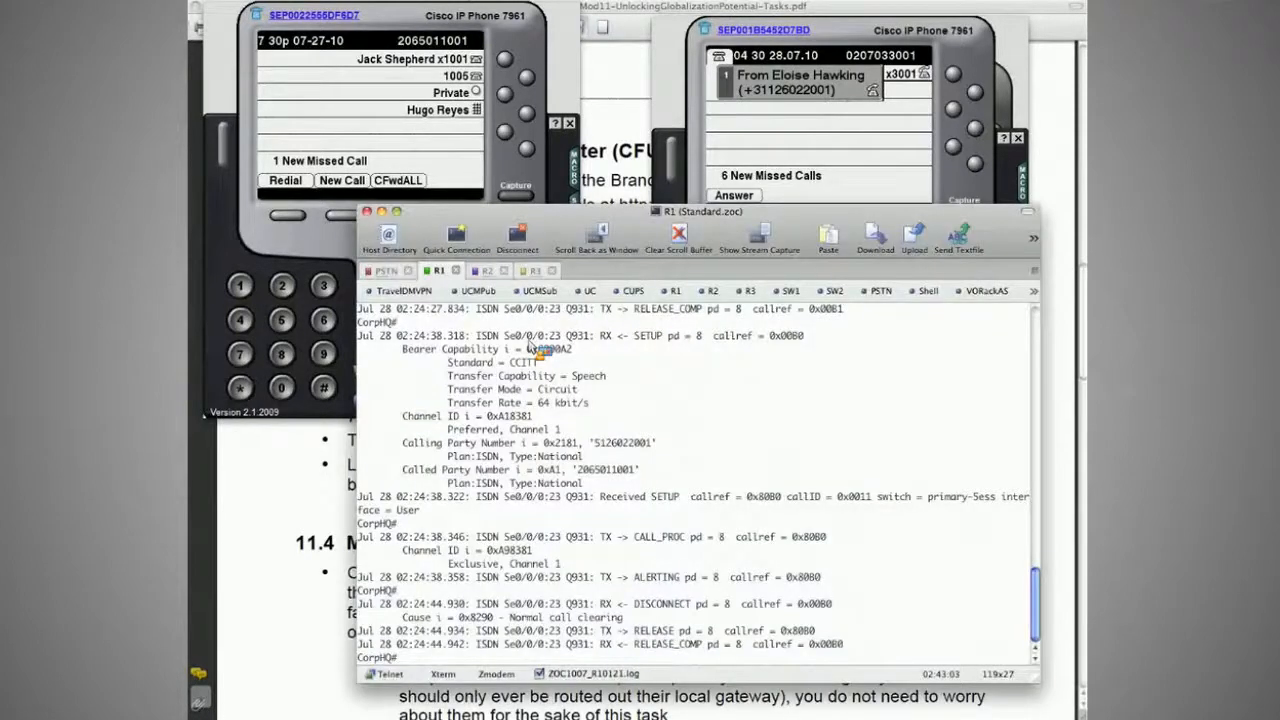
key(ctrl+Tab)
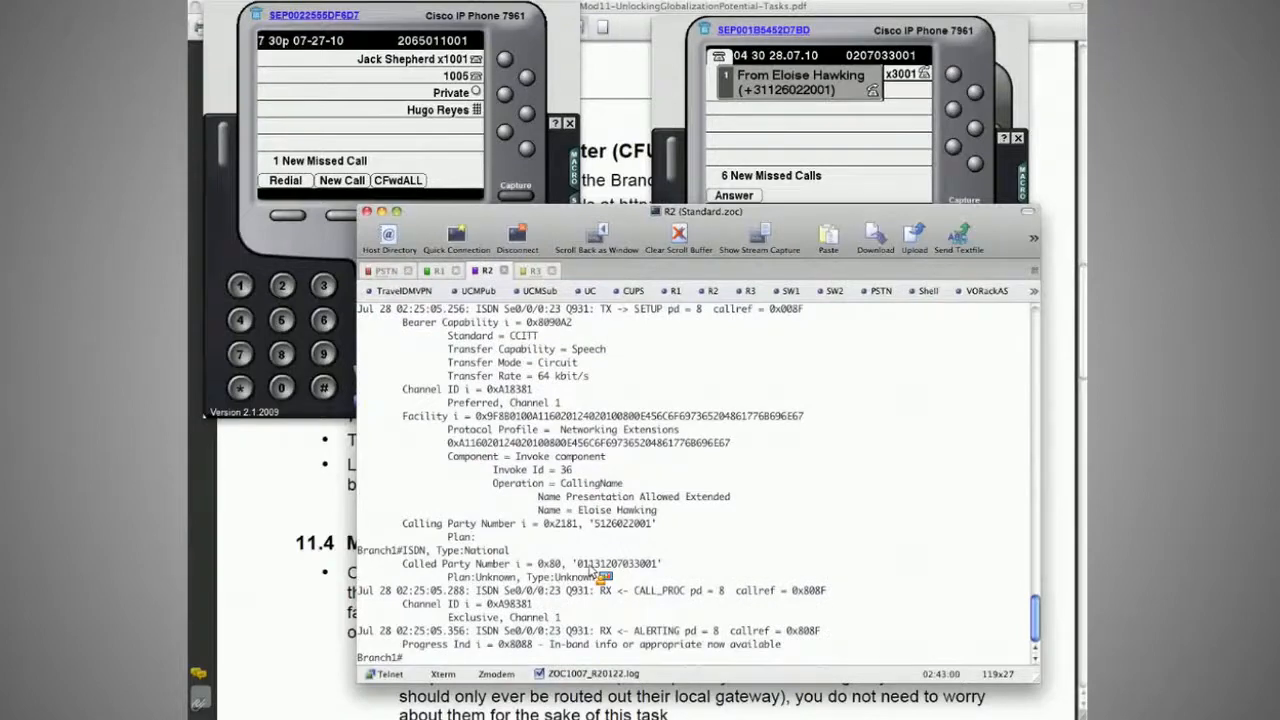
drag(567, 564, 656, 569)
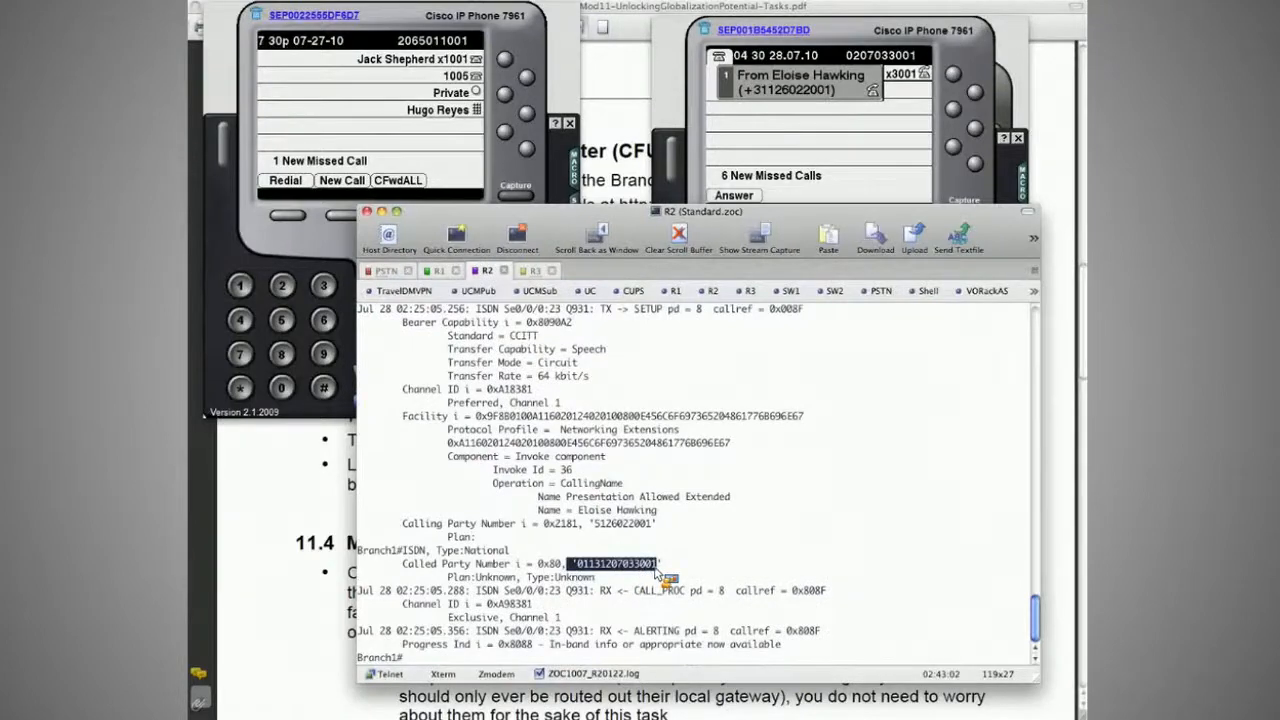
key(super+c)
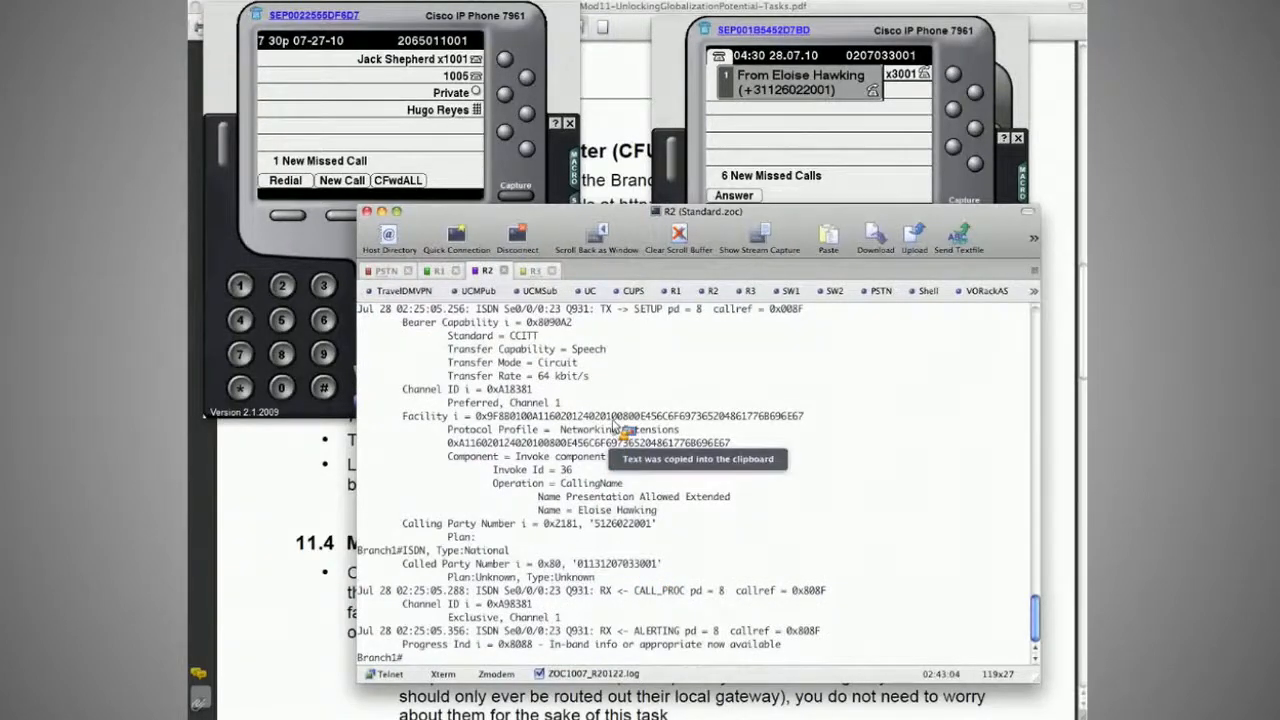
key(ctrl+Tab)
double_click(636, 485)
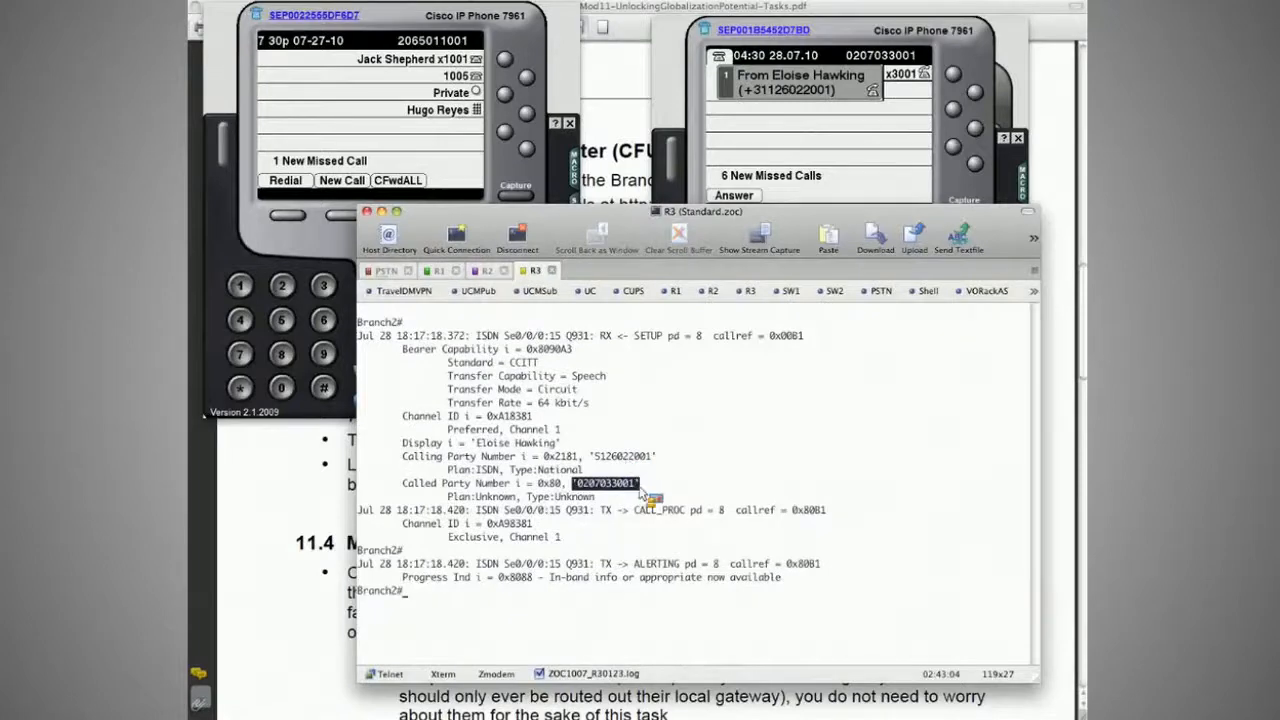
Step: Switch to the phone remotes, answer the ringing call on the extension 3001 phone, mute its microphone and hang up
key(super+Tab)
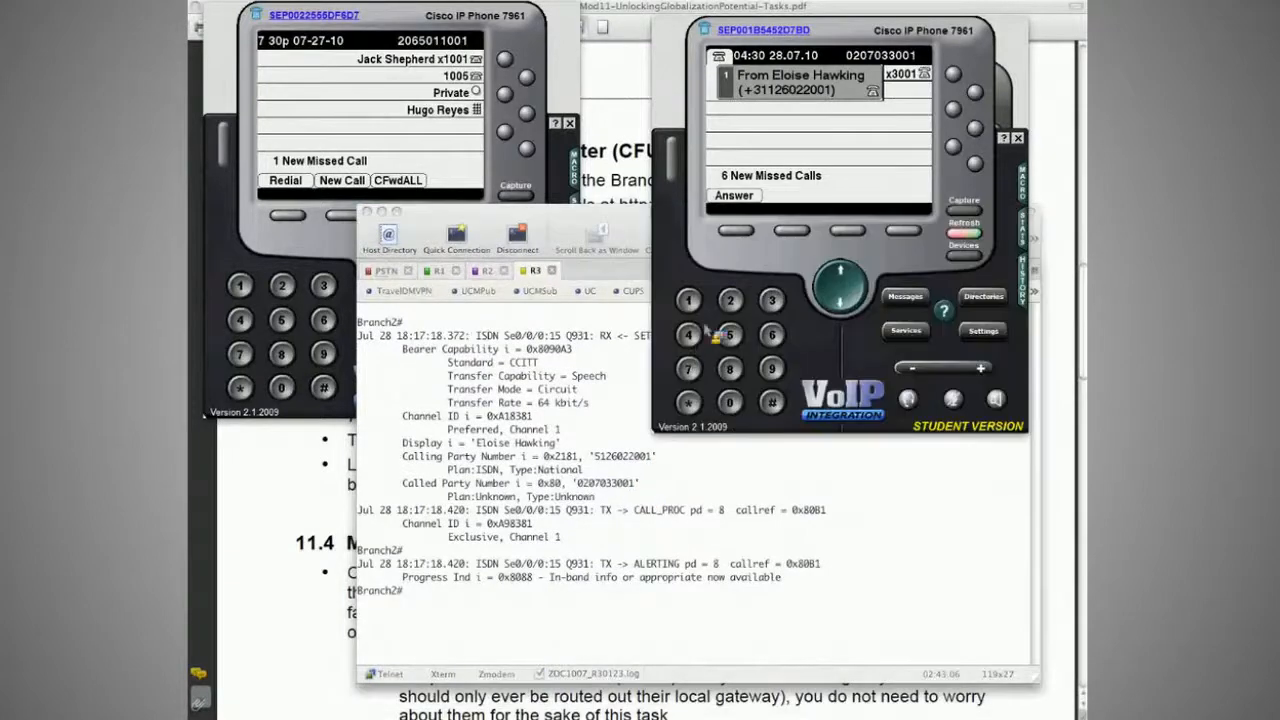
click(738, 231)
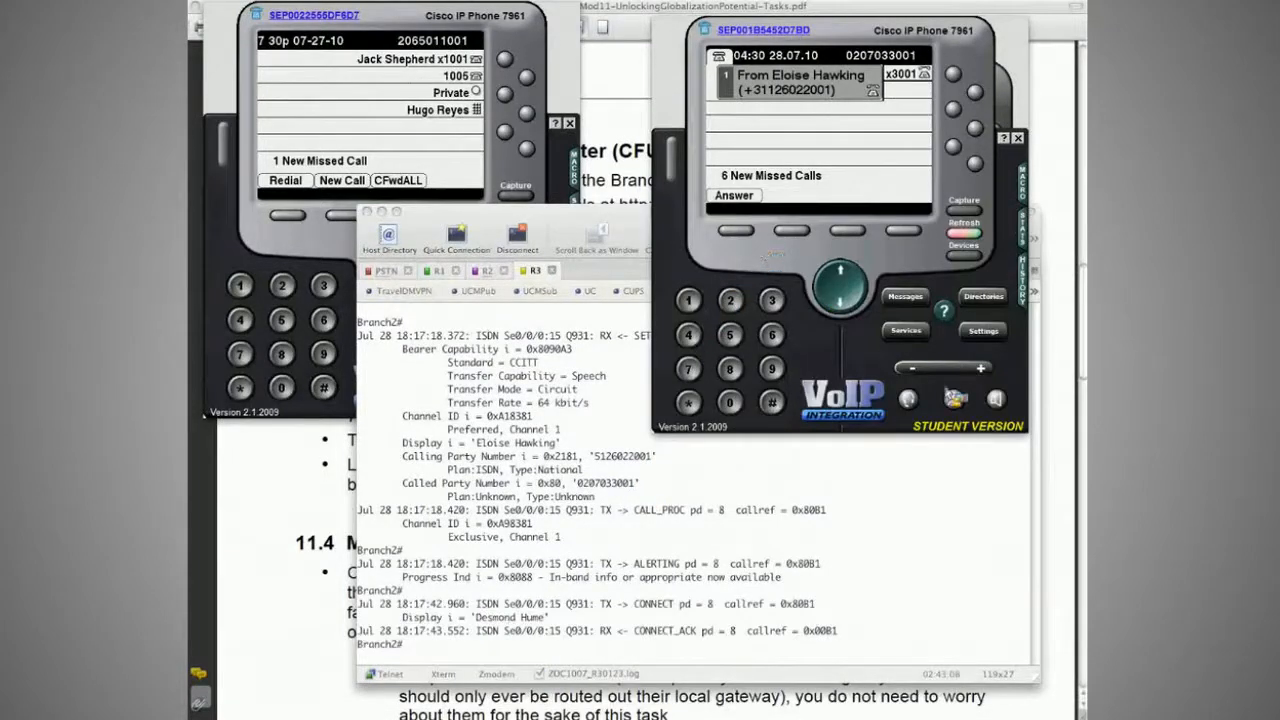
click(948, 394)
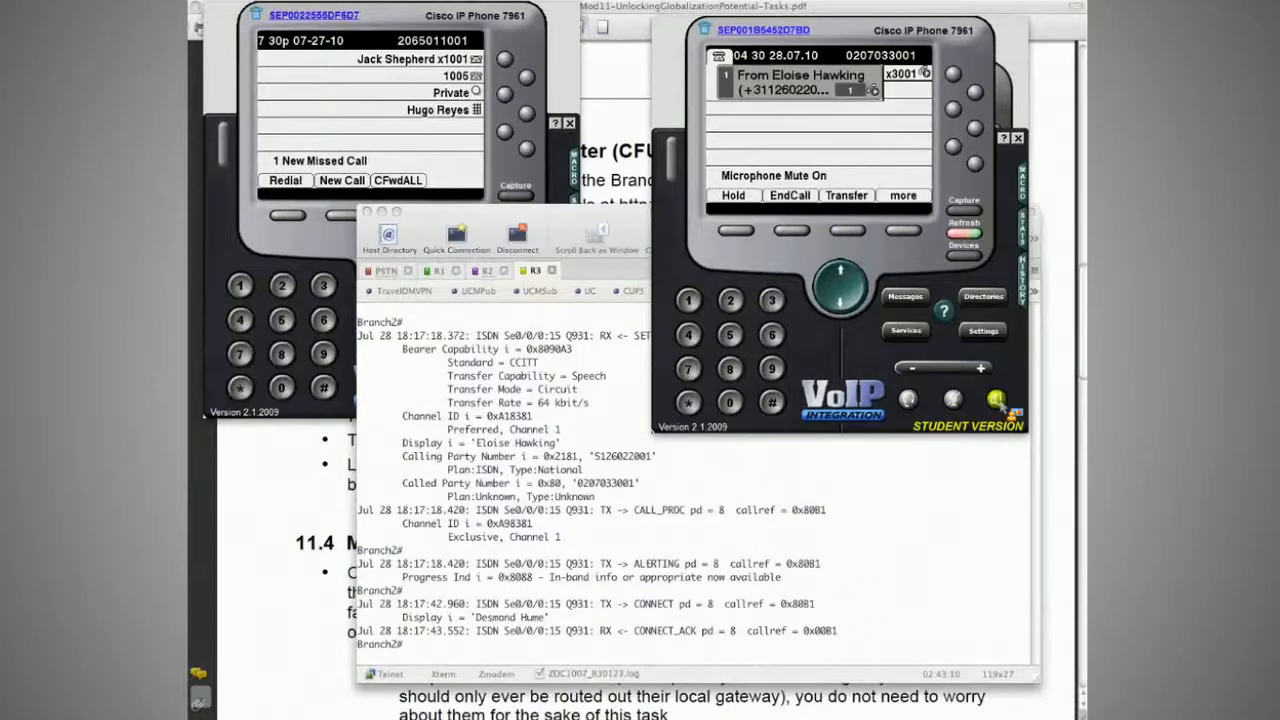
click(996, 400)
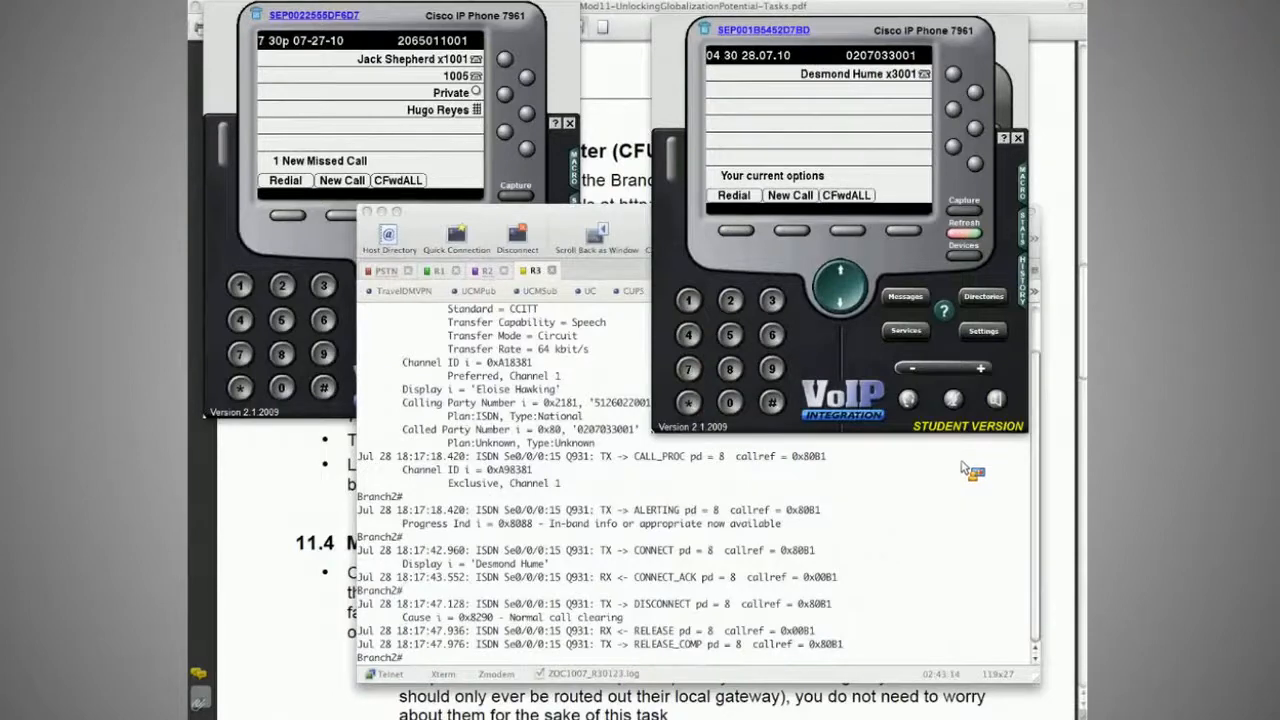
Step: Return to the R2 terminal session and examine the international access prefix of the called party number in its ISDN debug output
click(490, 276)
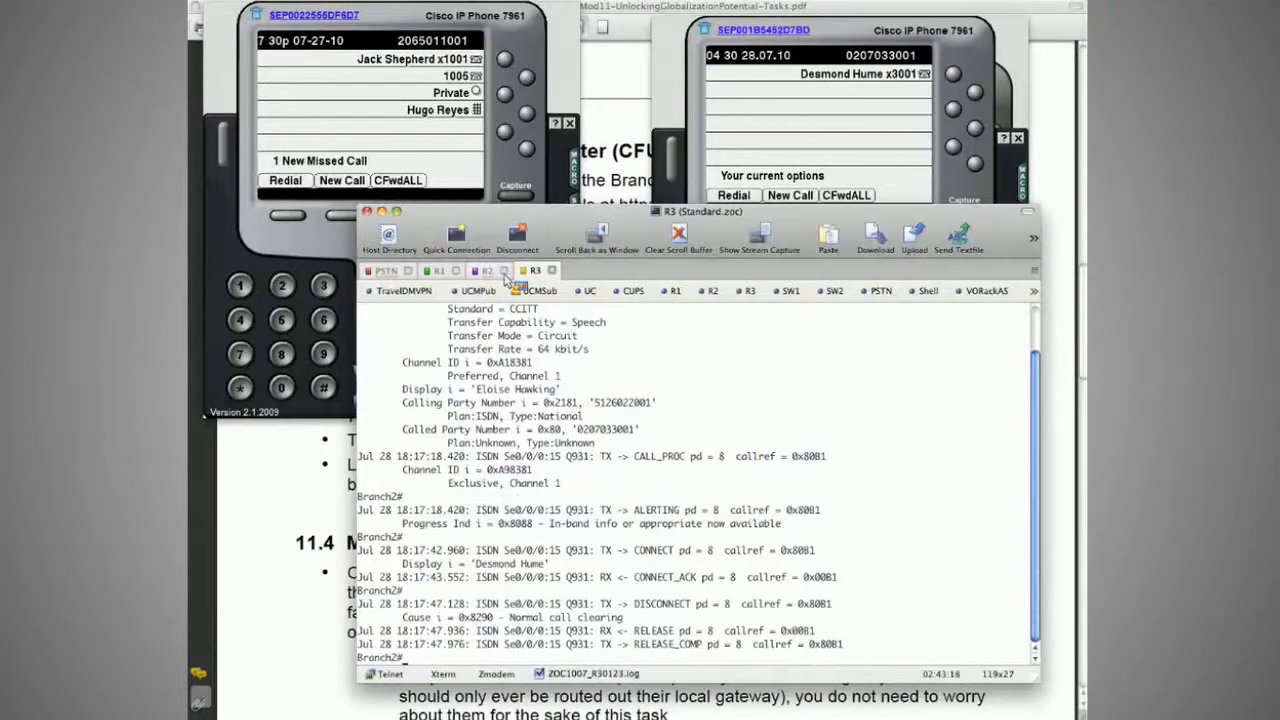
key(super+Tab)
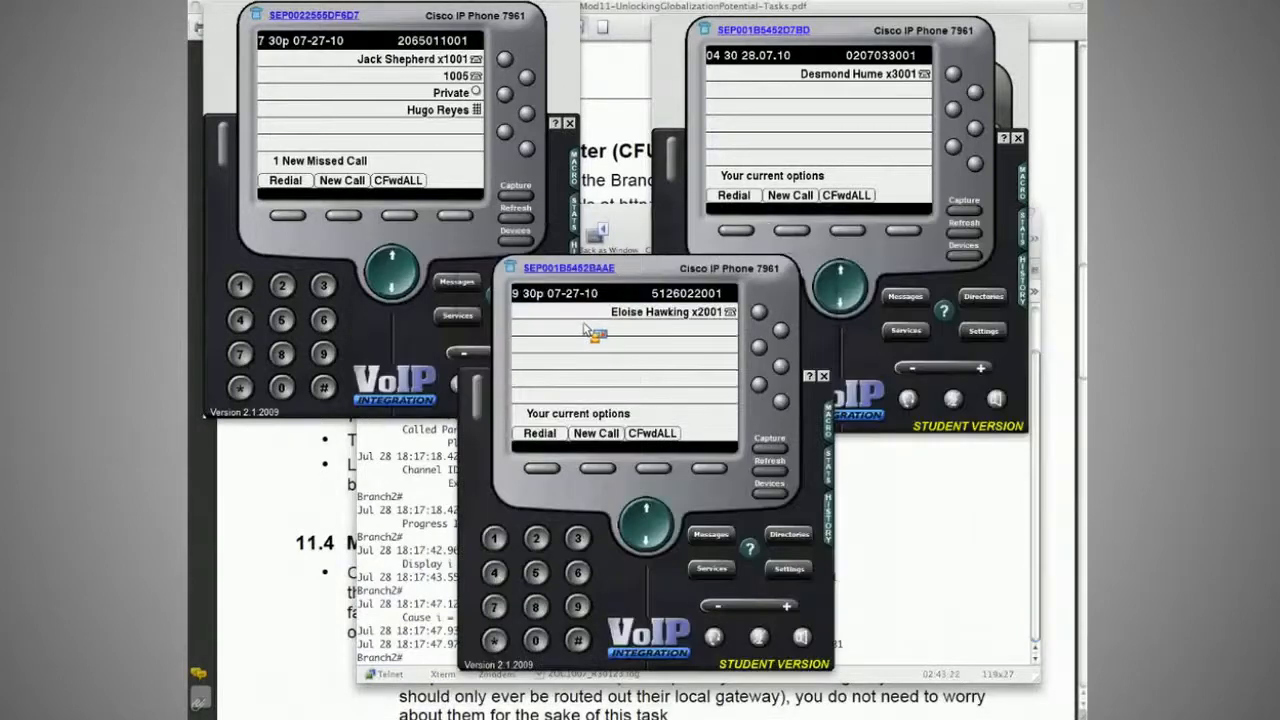
key(super+Tab)
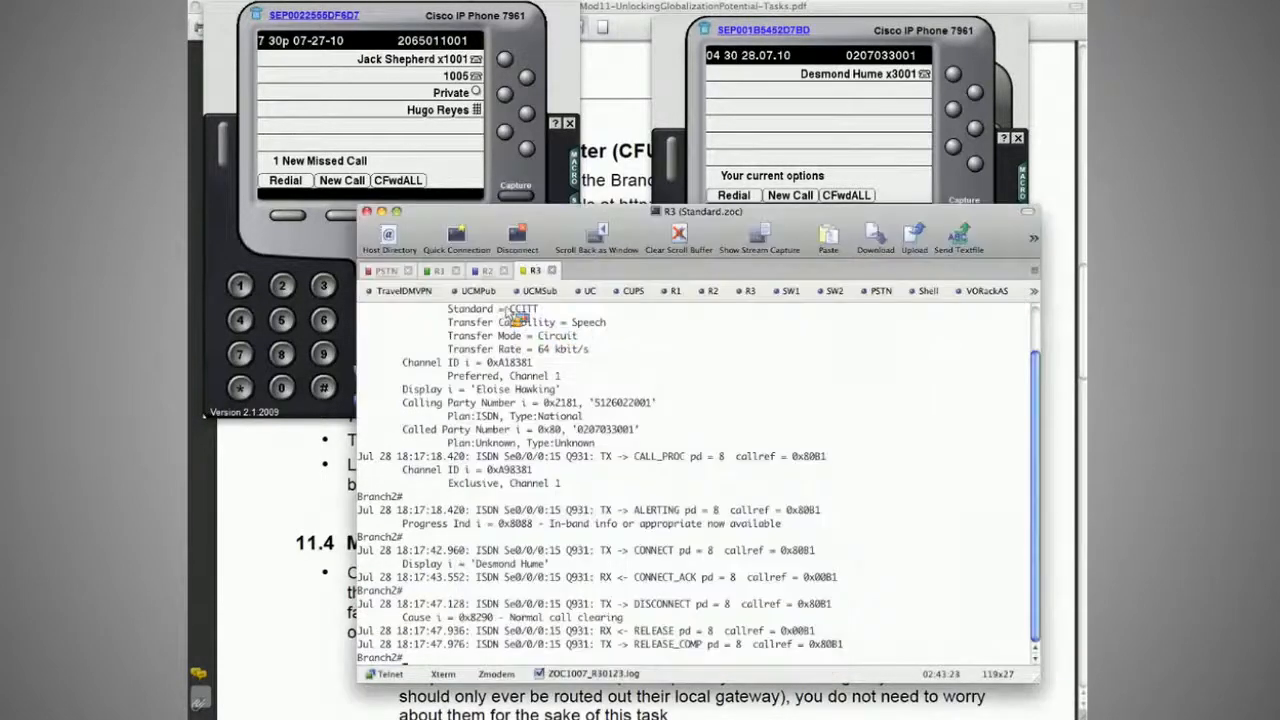
click(487, 272)
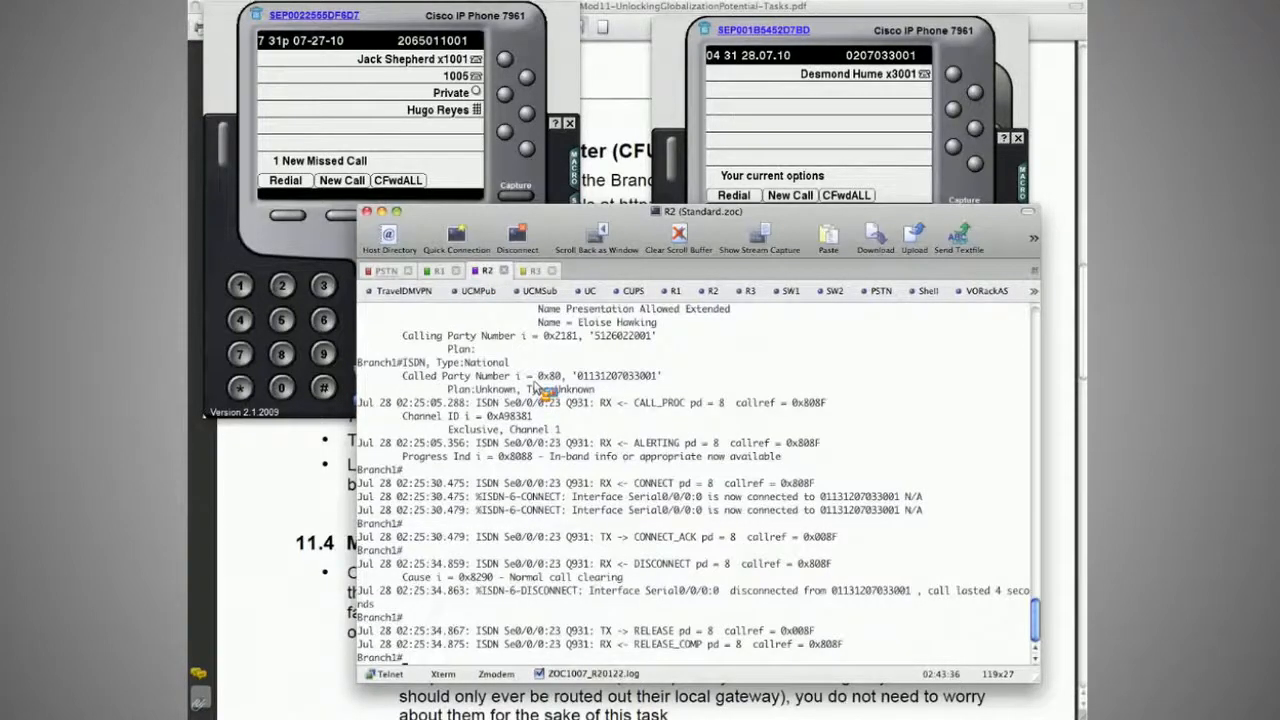
double_click(612, 377)
drag(651, 373, 657, 376)
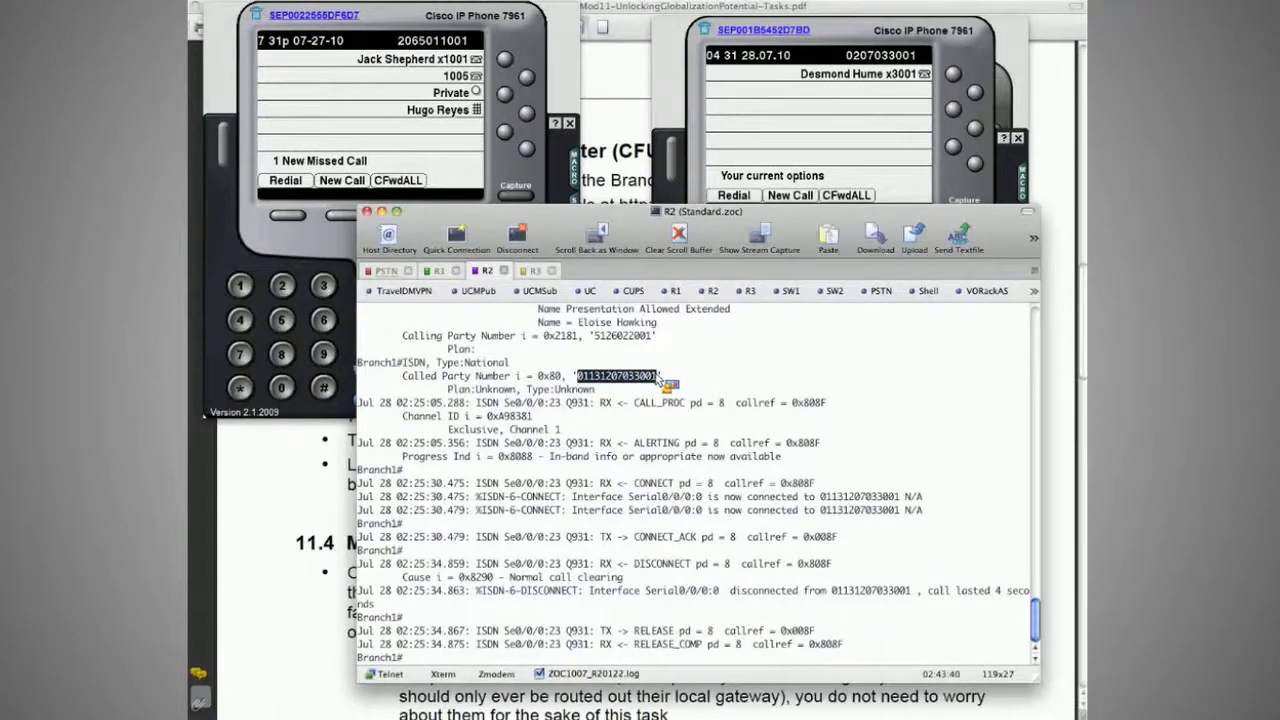
click(658, 381)
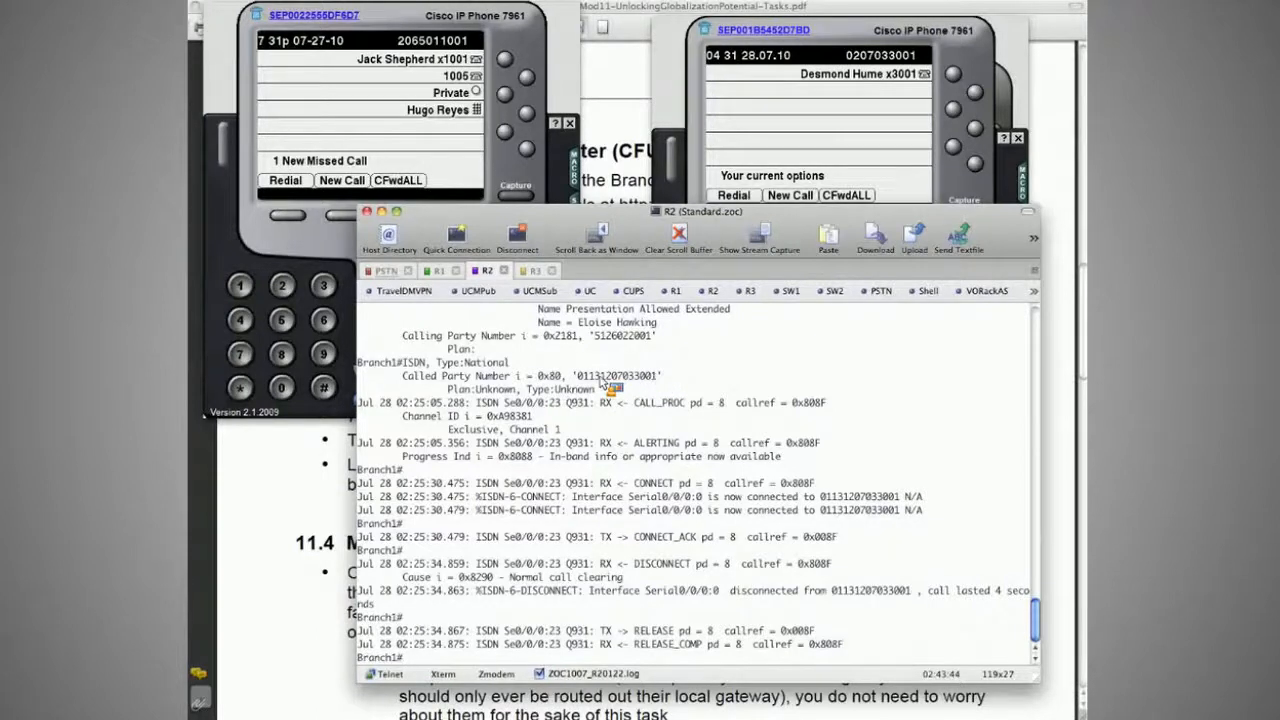
drag(597, 377, 606, 381)
drag(602, 380, 587, 385)
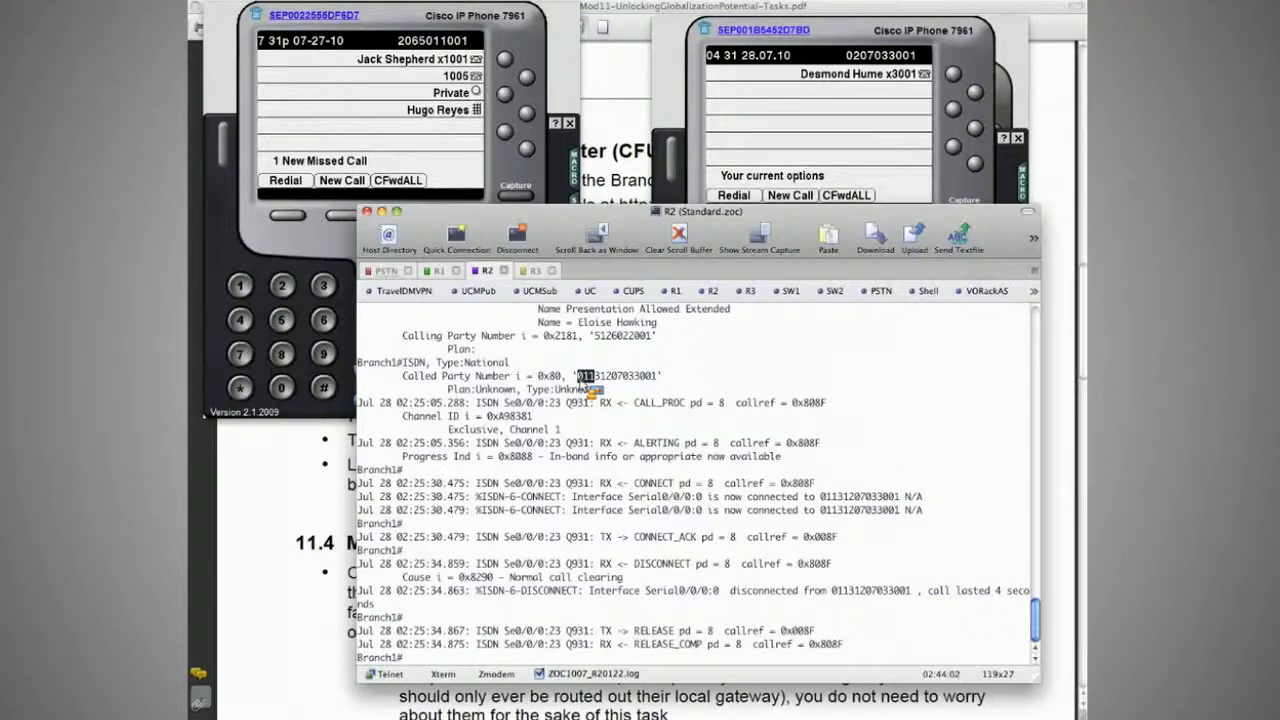
drag(581, 380, 577, 380)
drag(583, 383, 582, 384)
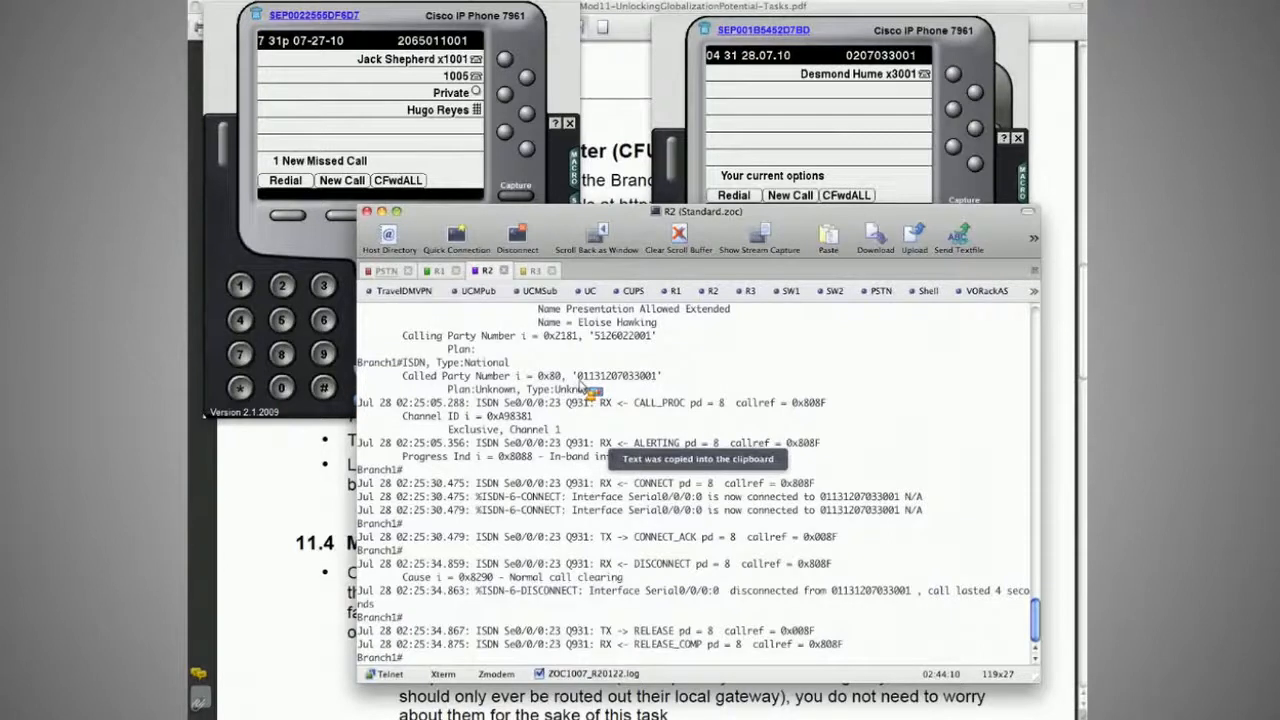